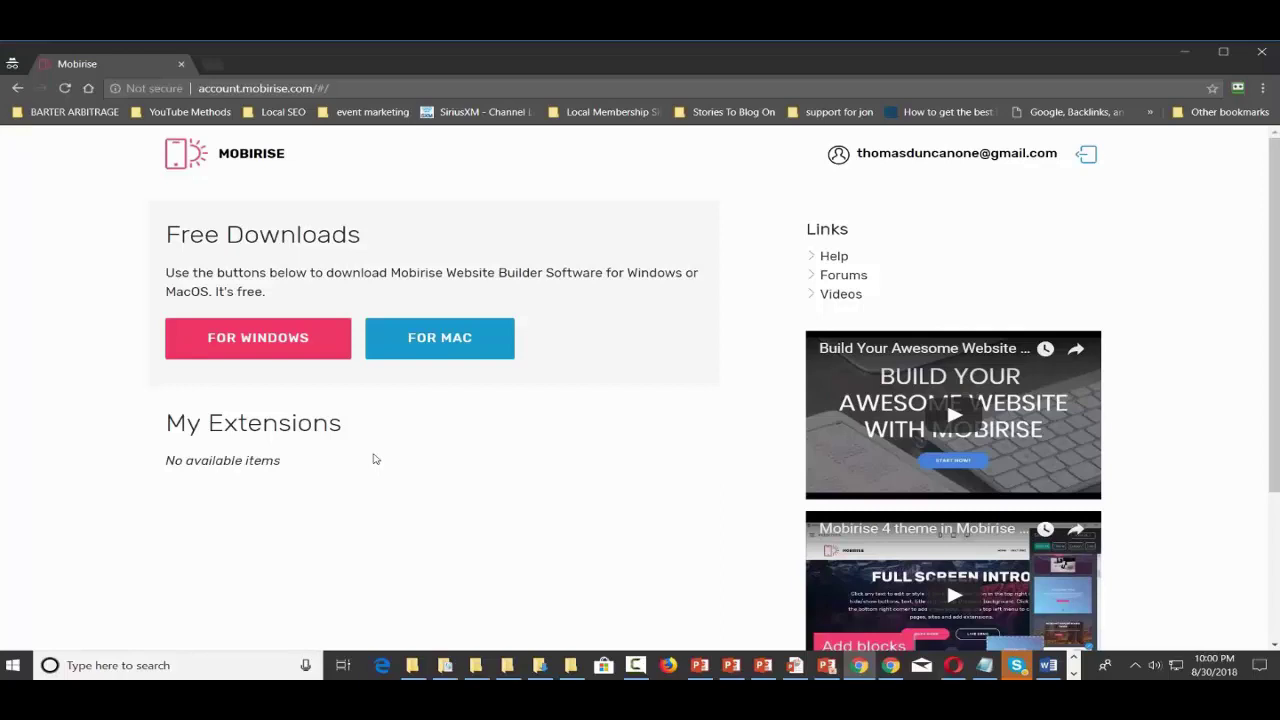
- Open a new blank Chrome tab beside the Mobirise account downloads page
click(211, 64)
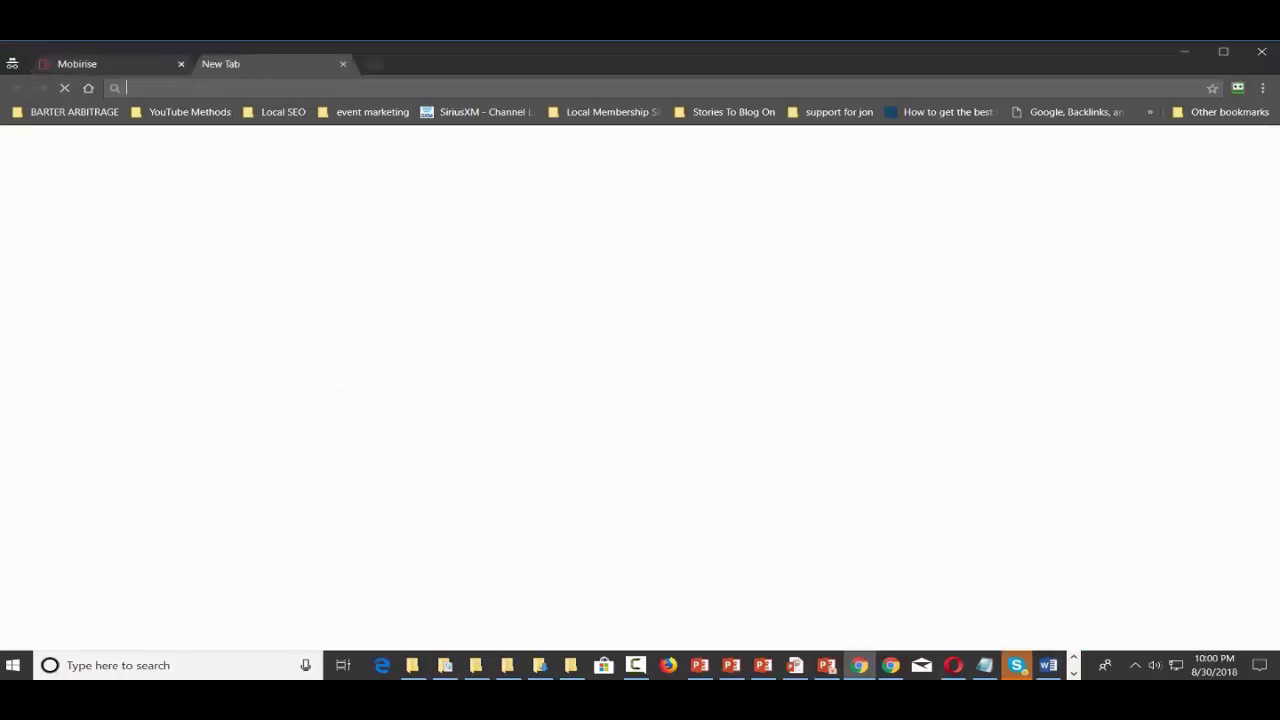
- Go to Gmail, read the Mobirise registration email, then close the Gmail tab
text(gmail.com)
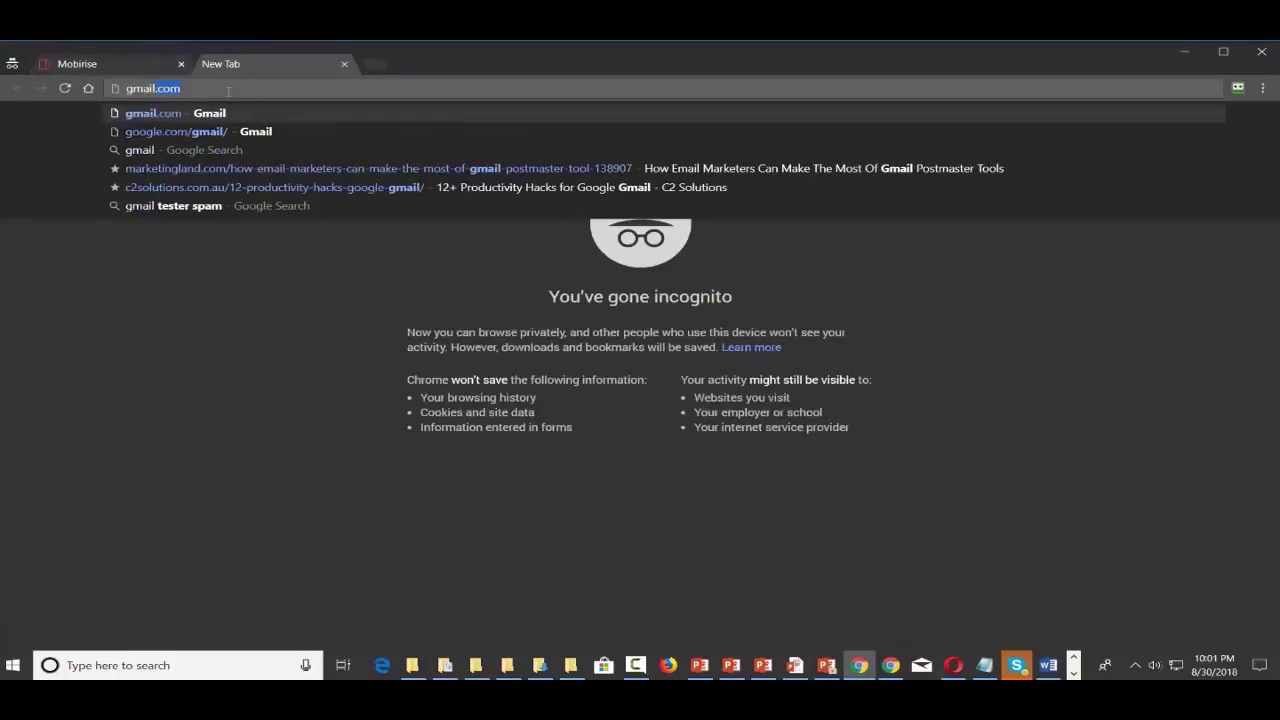
key(Return)
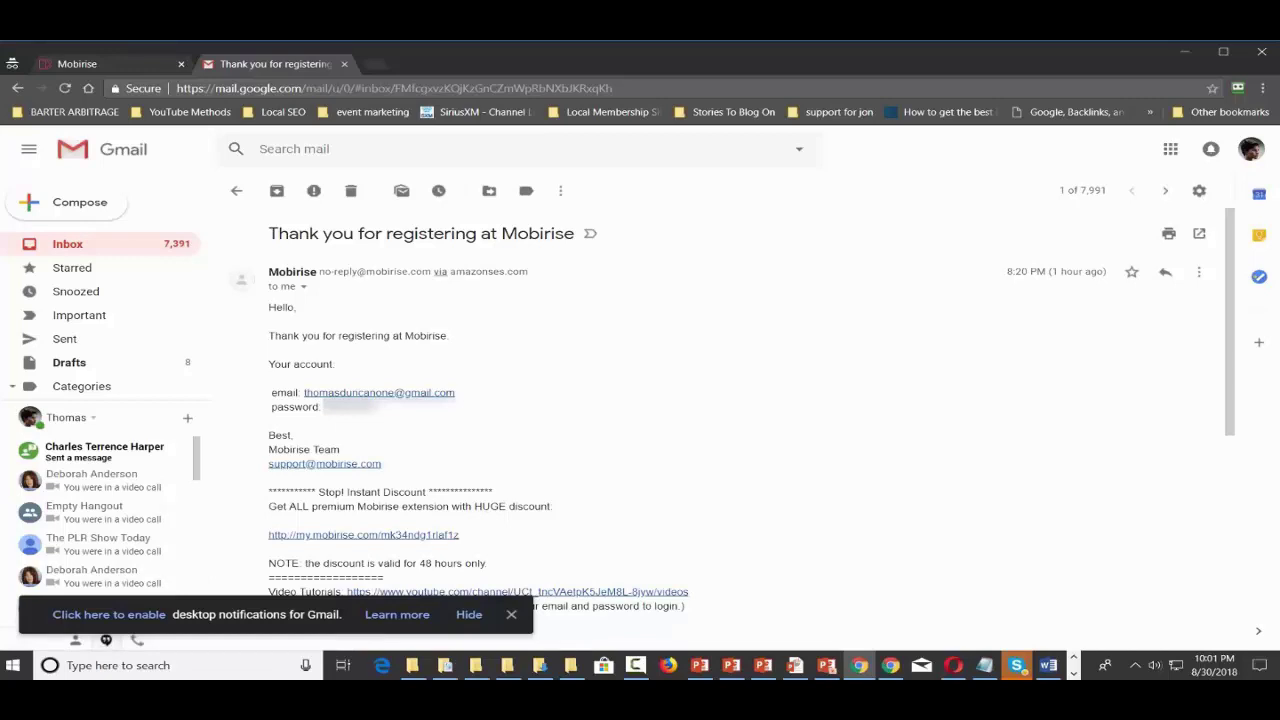
click(344, 64)
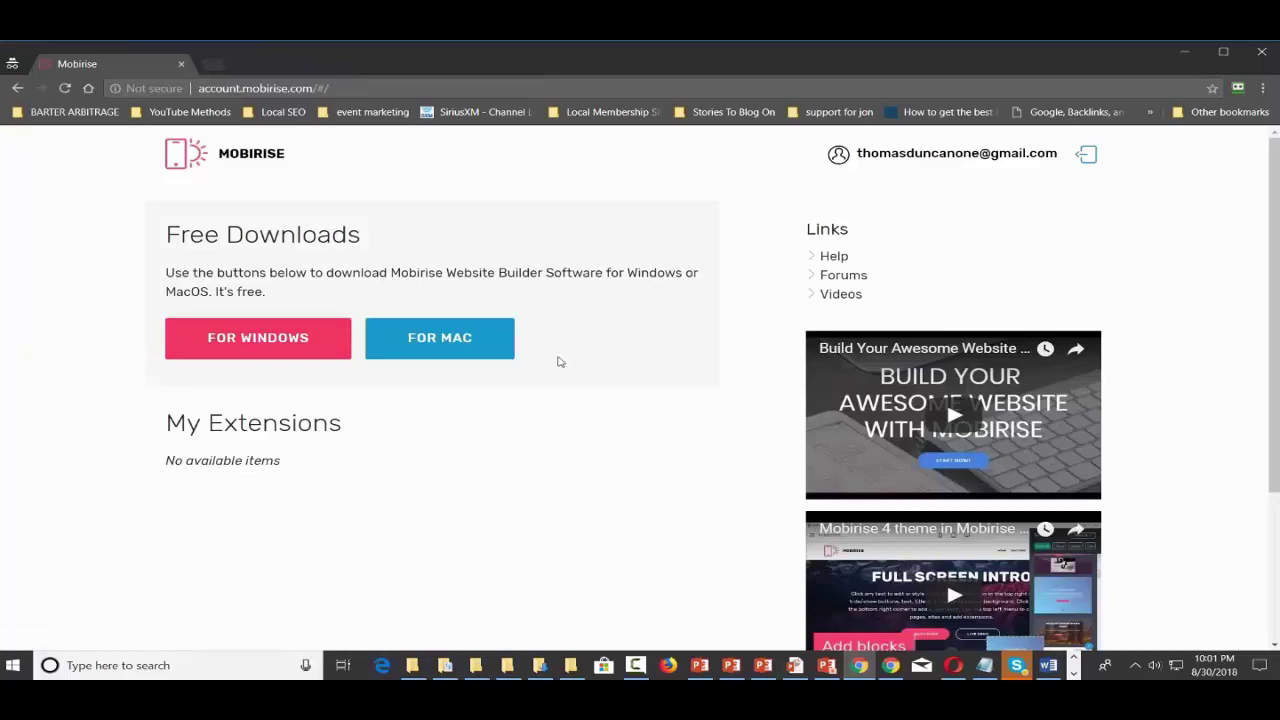
- Save the free Windows build, mobirise-free-win (2).zip, into the Downloads folder
click(292, 356)
click(258, 338)
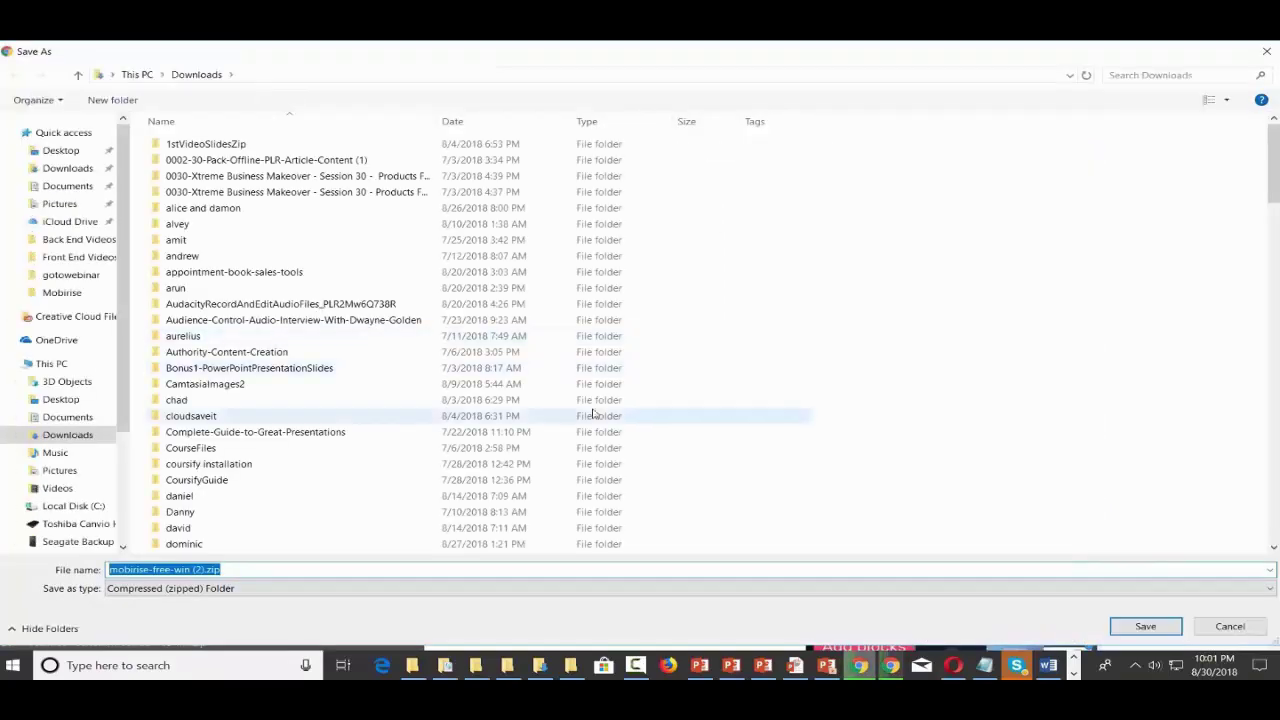
click(1136, 630)
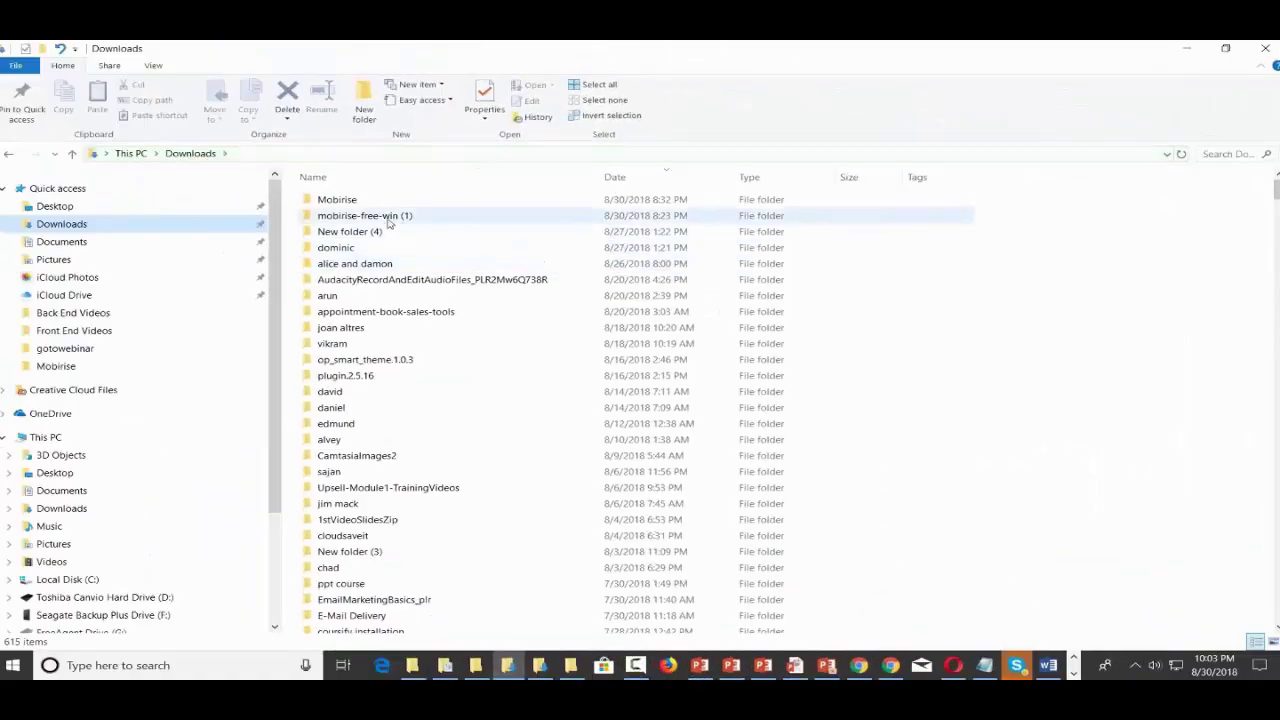
- Run Mobirise4-setup.exe from the mobirise-free-win (1) folder in Downloads
double_click(391, 217)
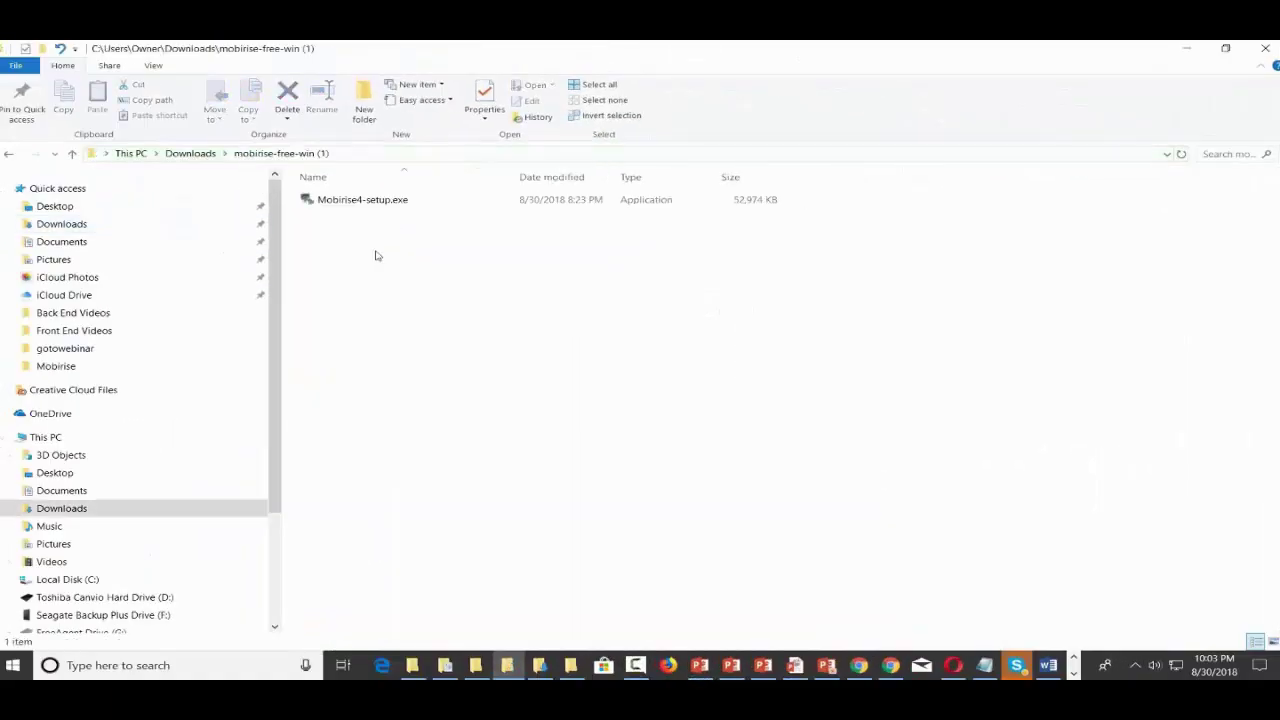
click(366, 206)
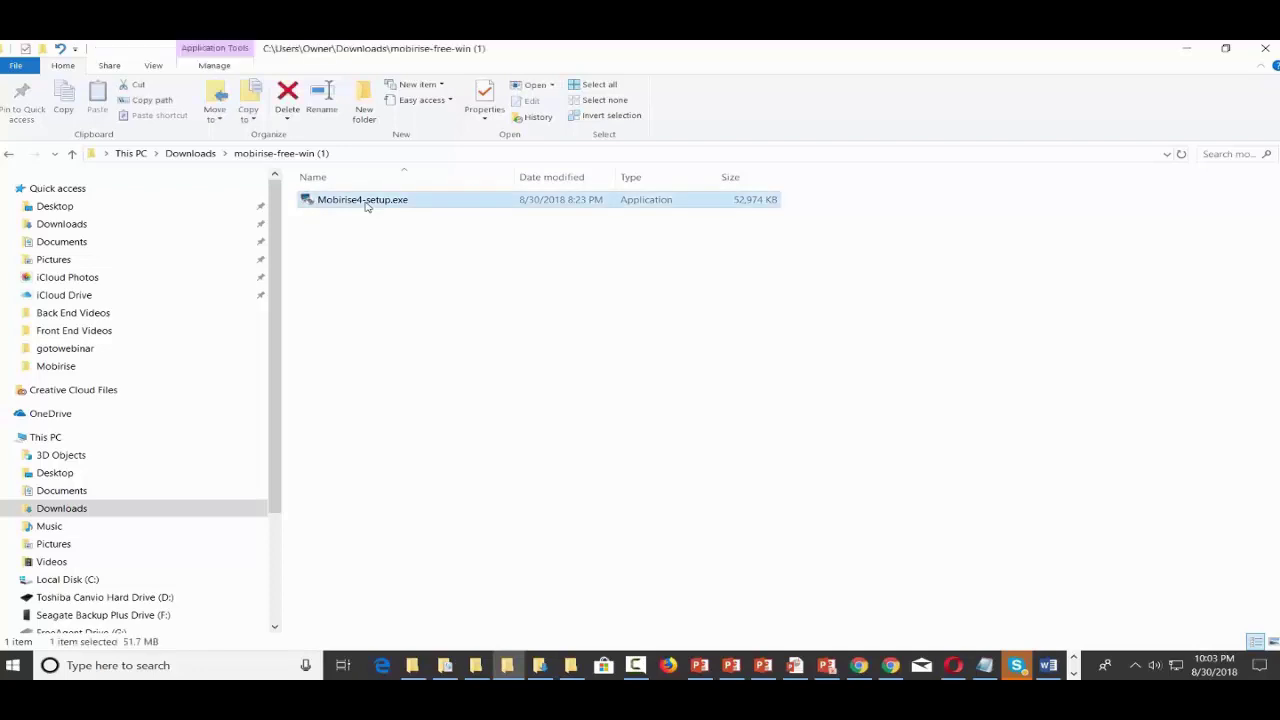
double_click(366, 206)
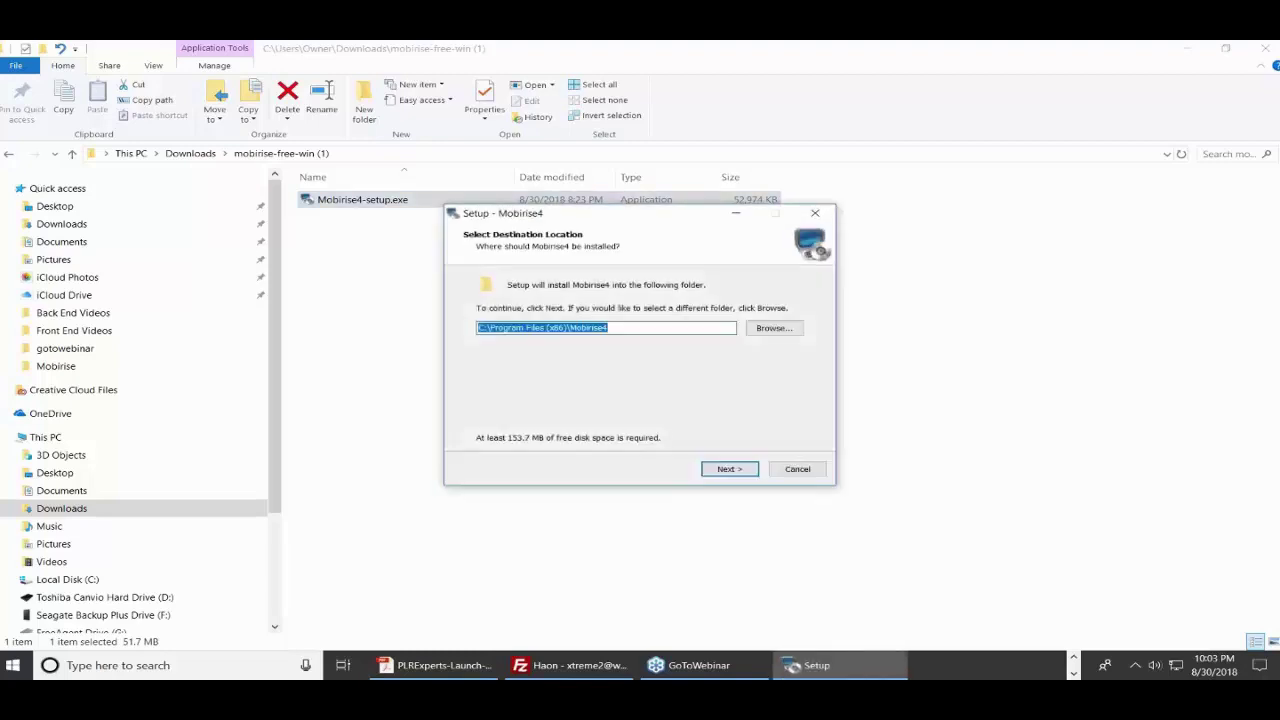
- Install into the existing C:\Program Files (x86)\Mobirise4 folder, confirming the overwrite
click(727, 470)
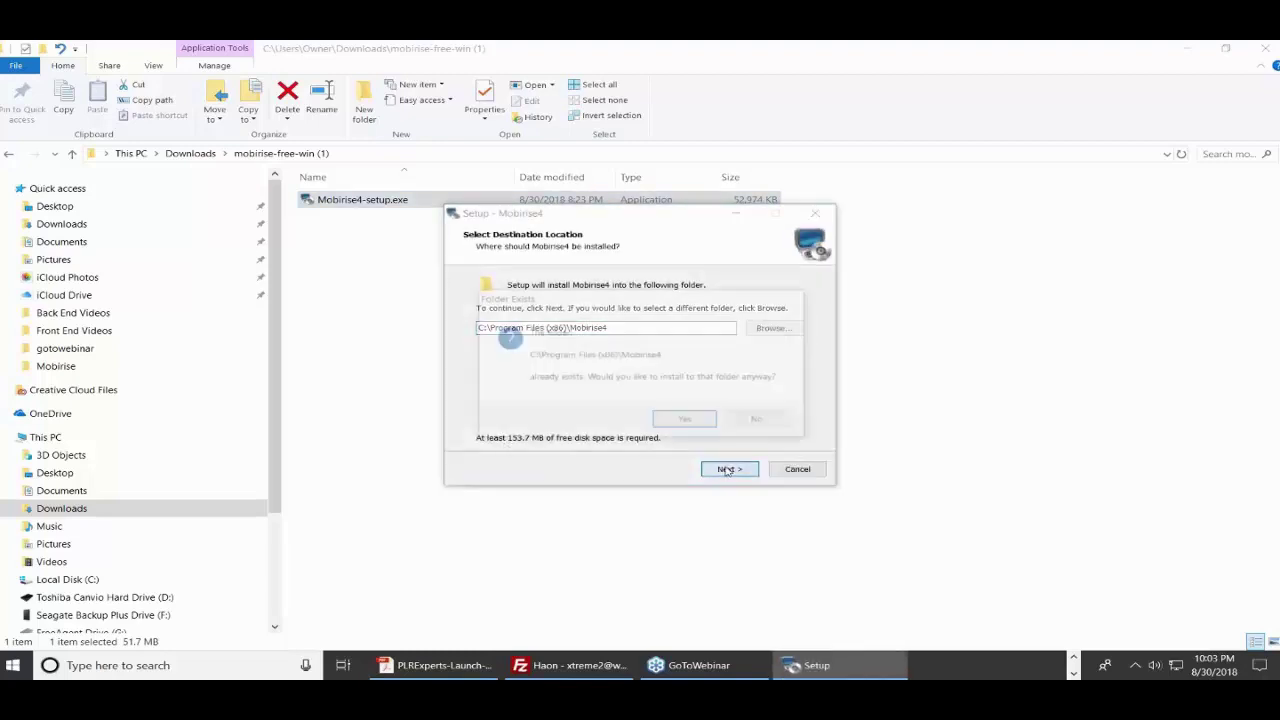
click(683, 422)
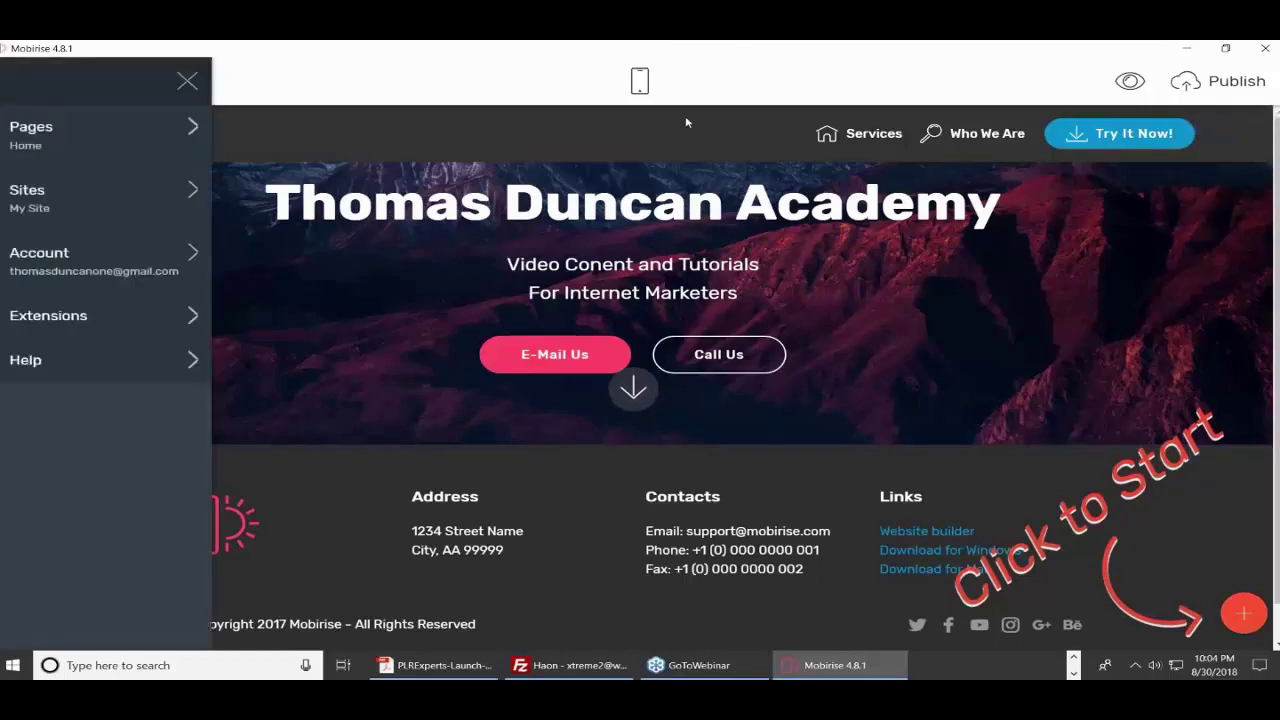
- Open the side menu and look through the list of site pages
click(428, 101)
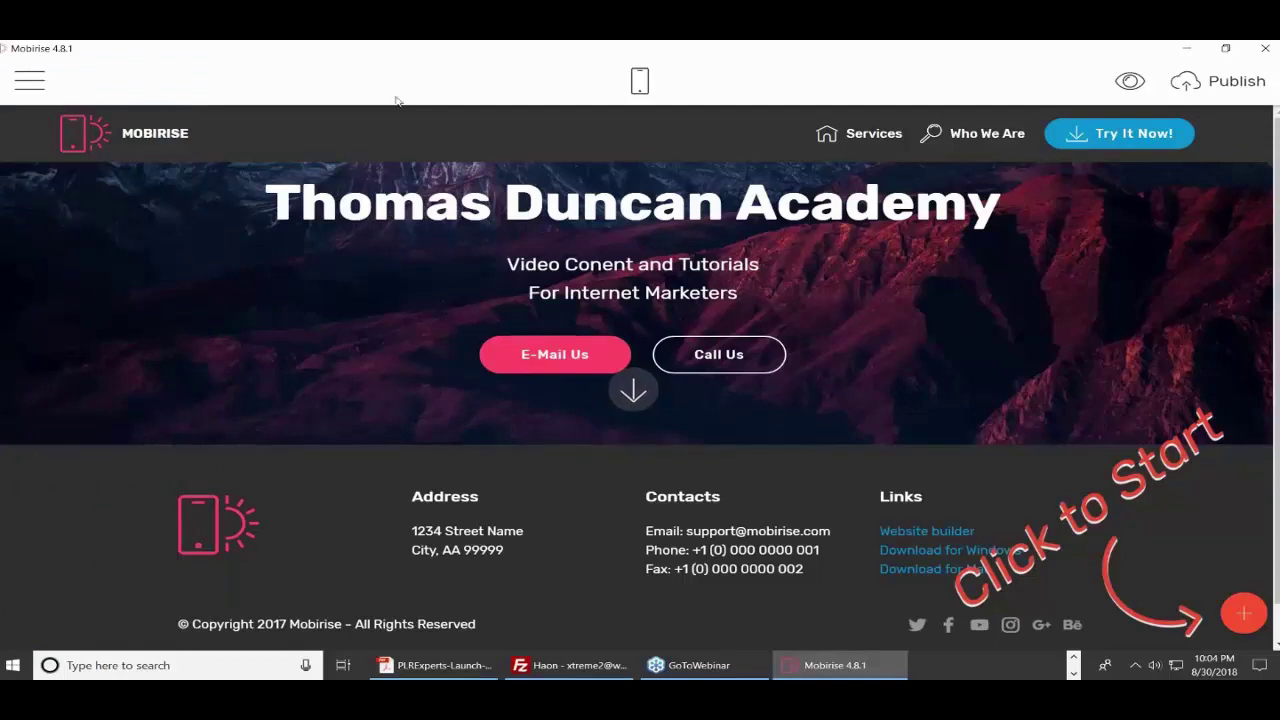
click(24, 86)
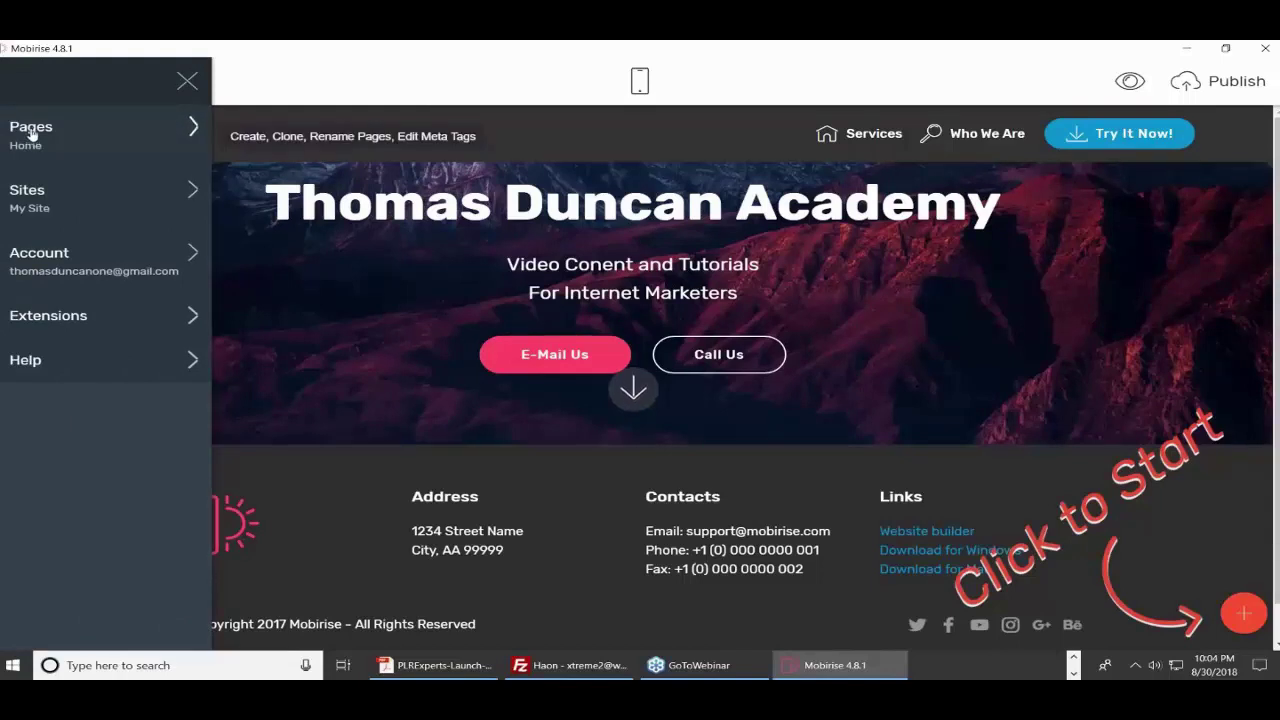
click(31, 133)
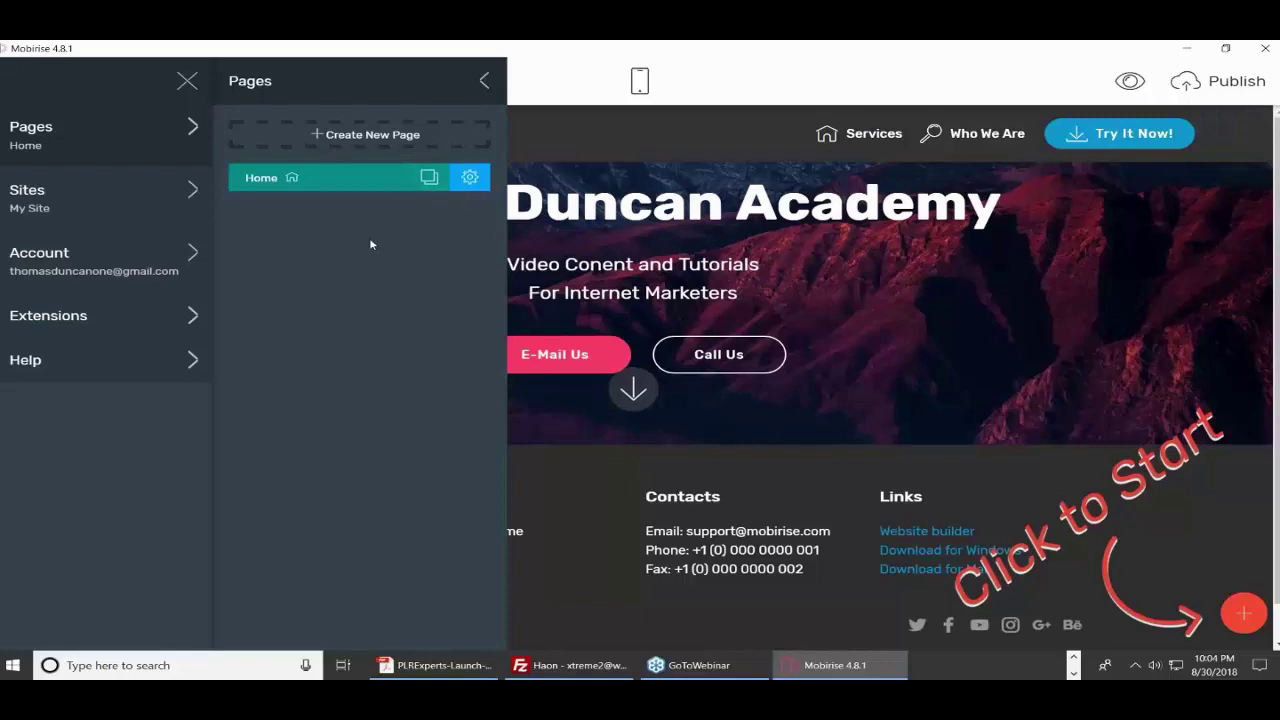
click(484, 81)
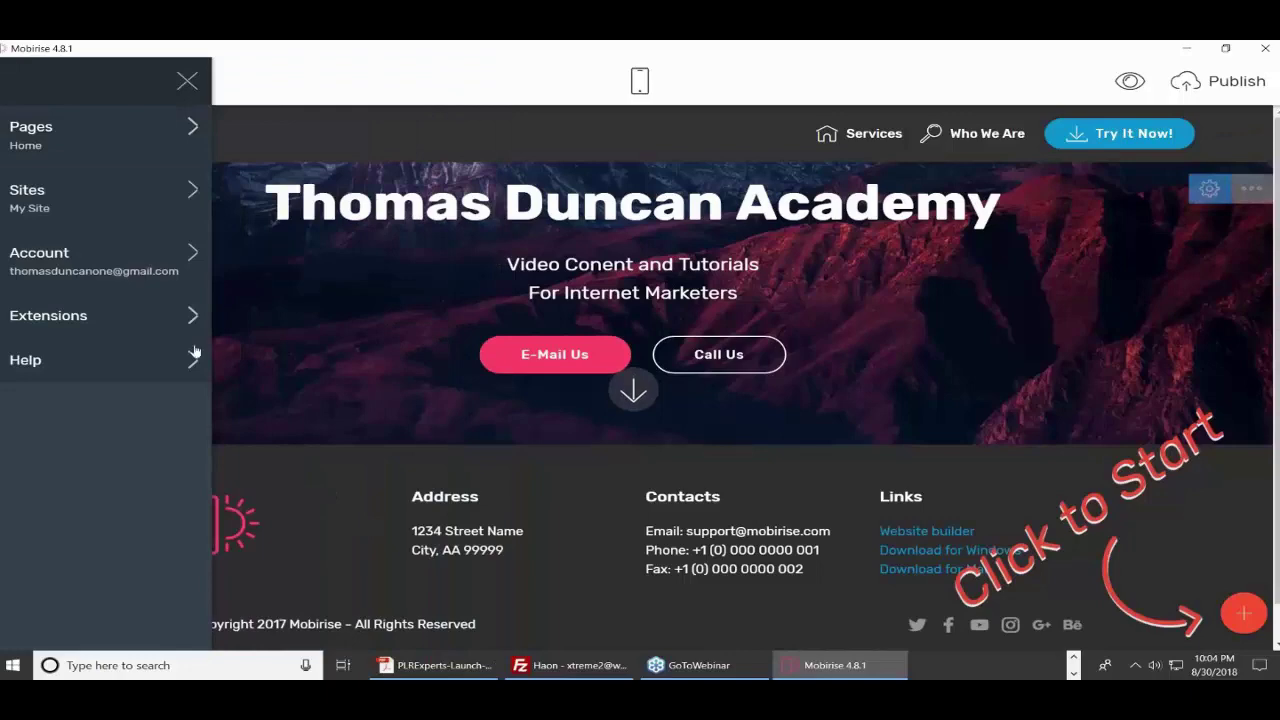
- Browse the Extensions store, return to the editor and close the side menu
click(55, 337)
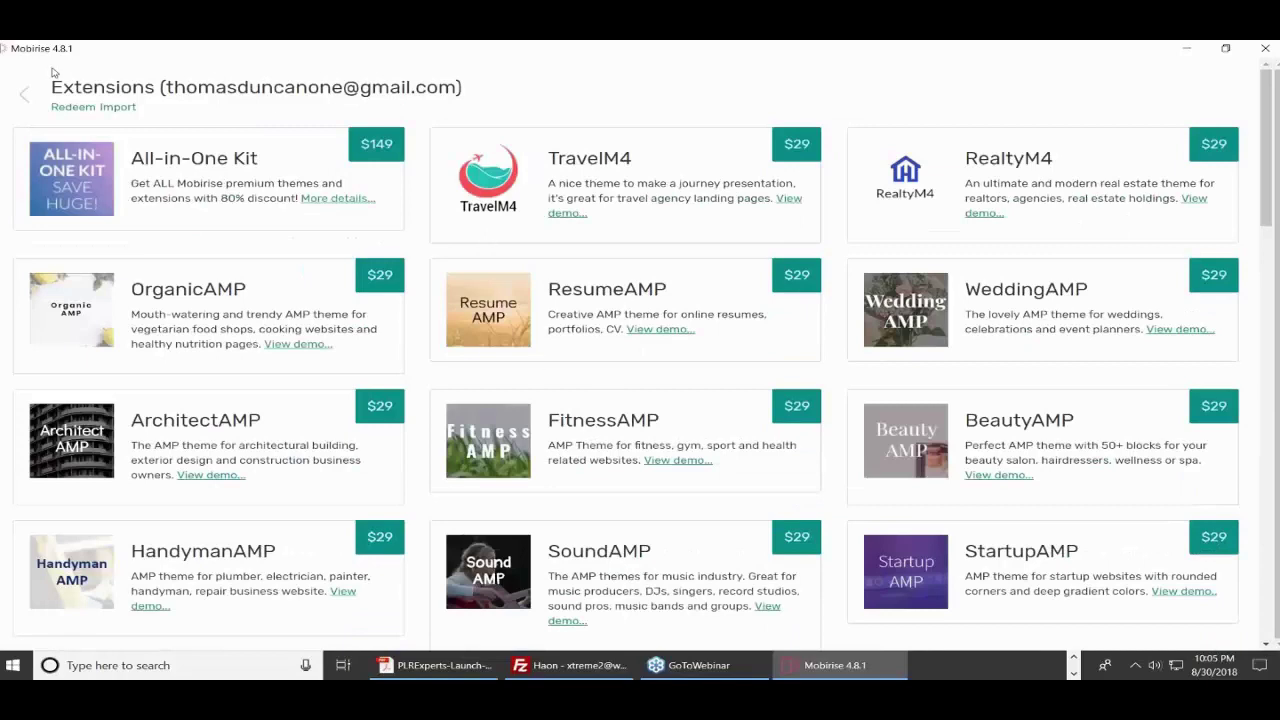
click(23, 96)
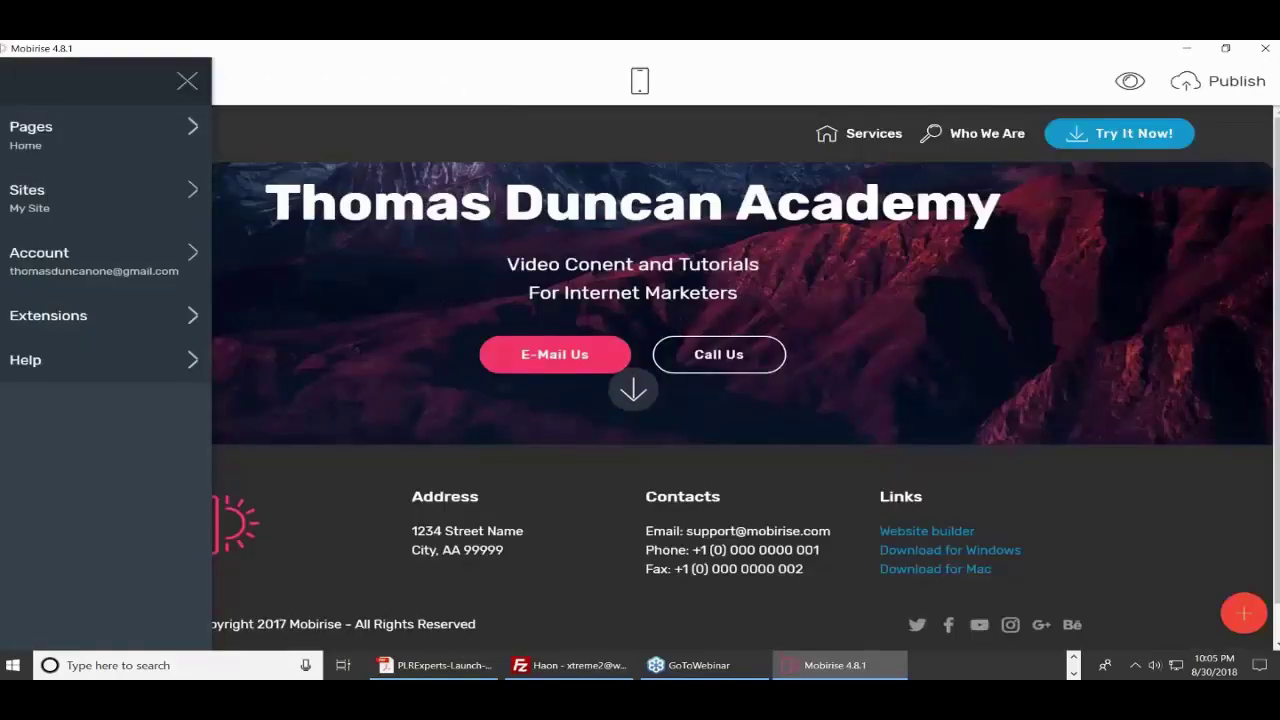
click(418, 80)
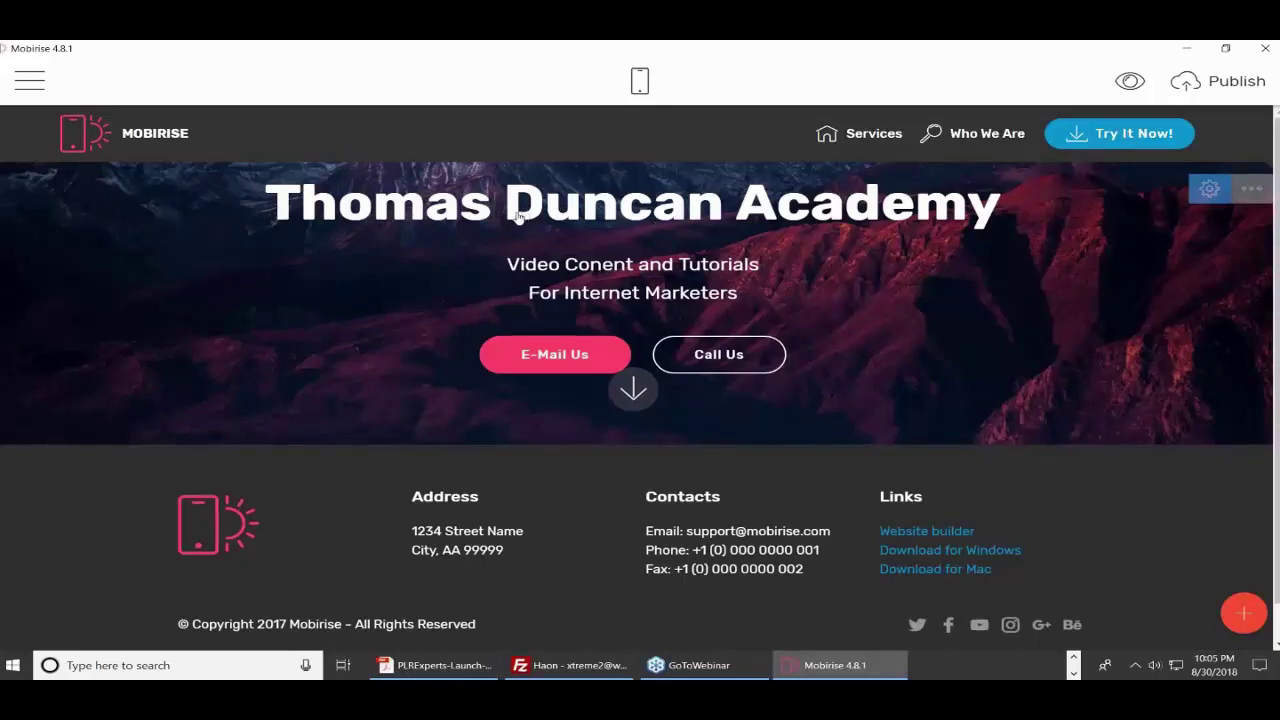
- Add 'One' after the owner's name in the hero title so it ends 'One Academy'
click(430, 206)
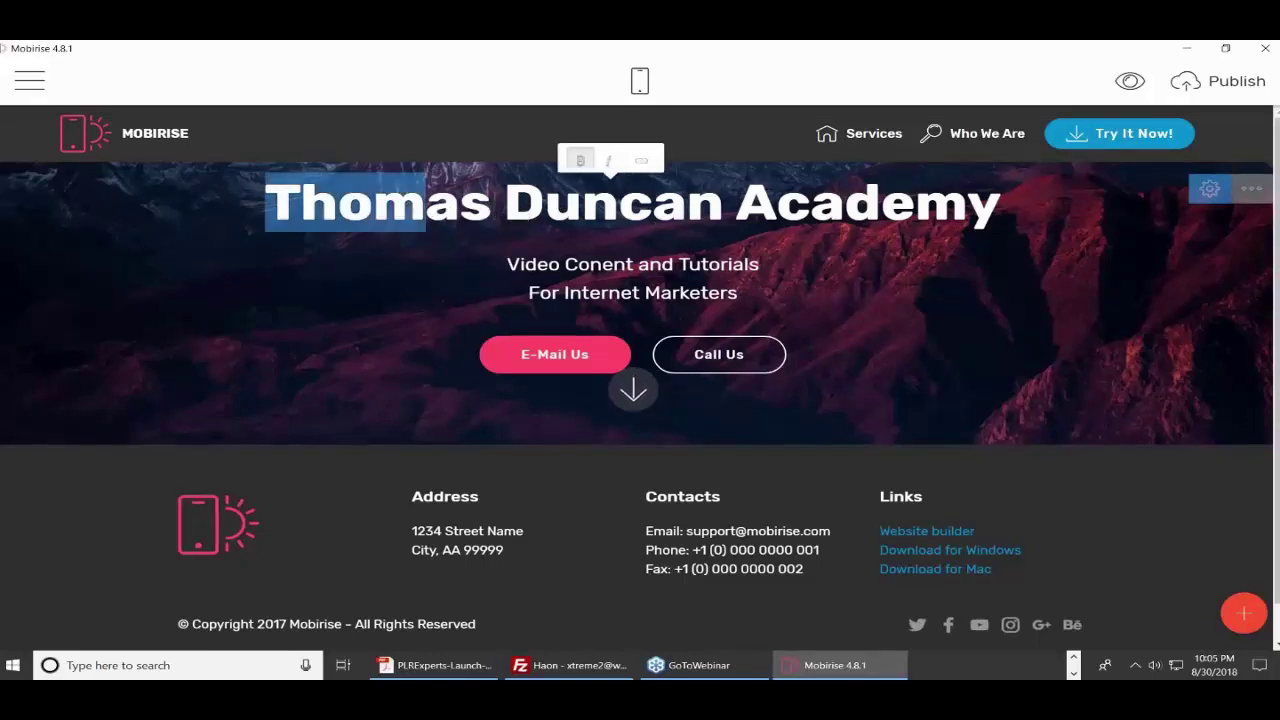
key(shift+Home)
click(430, 204)
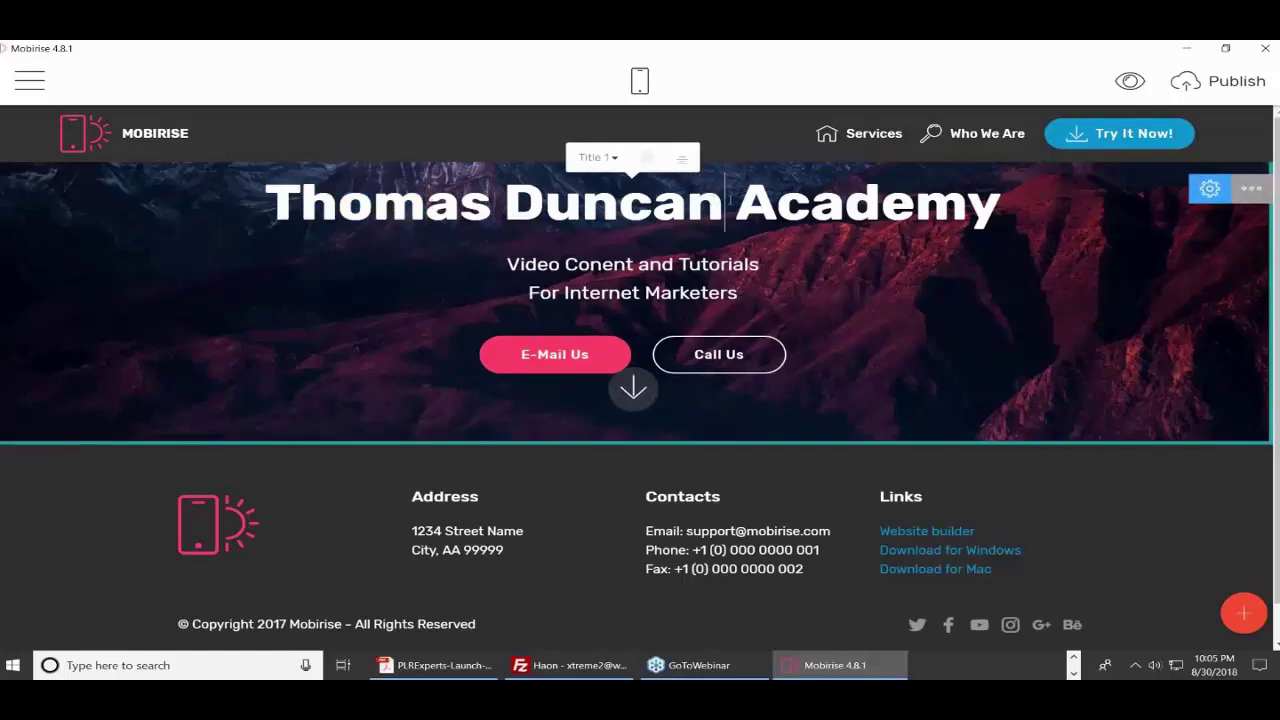
text(One)
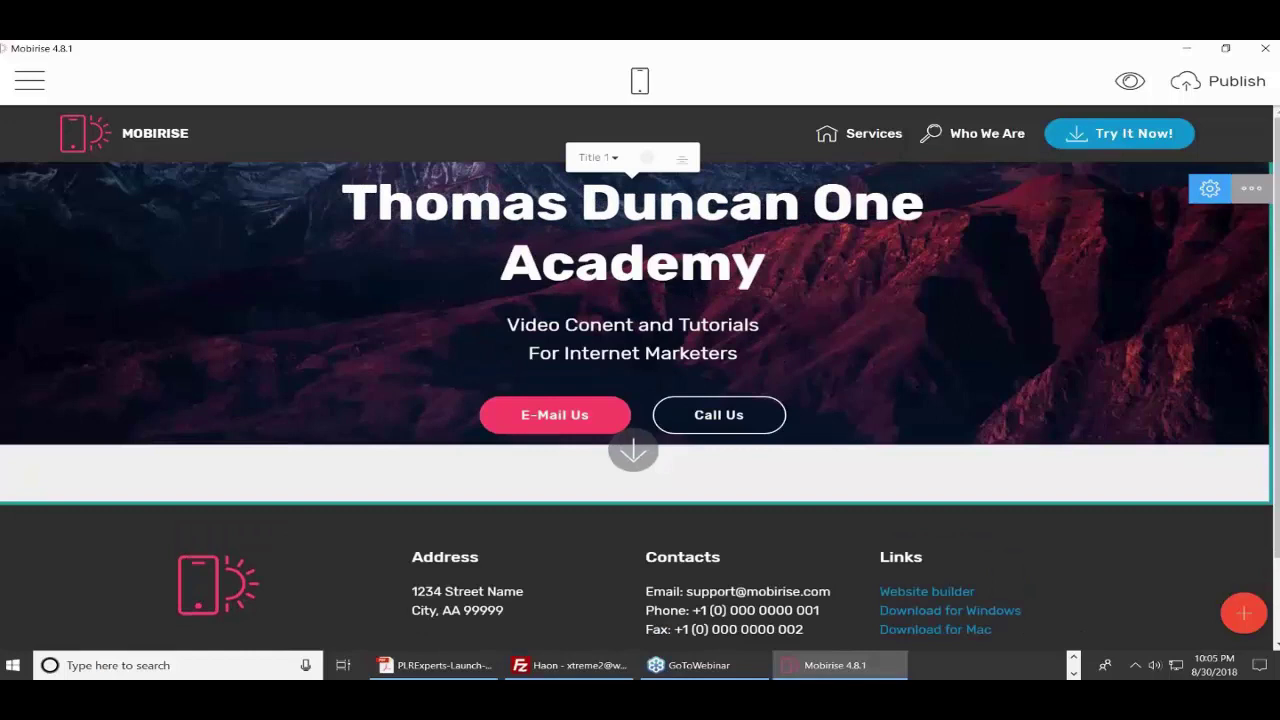
- Trim the hero subtitle's first line down to 'Video Tutorials'
triple_click(654, 331)
click(680, 325)
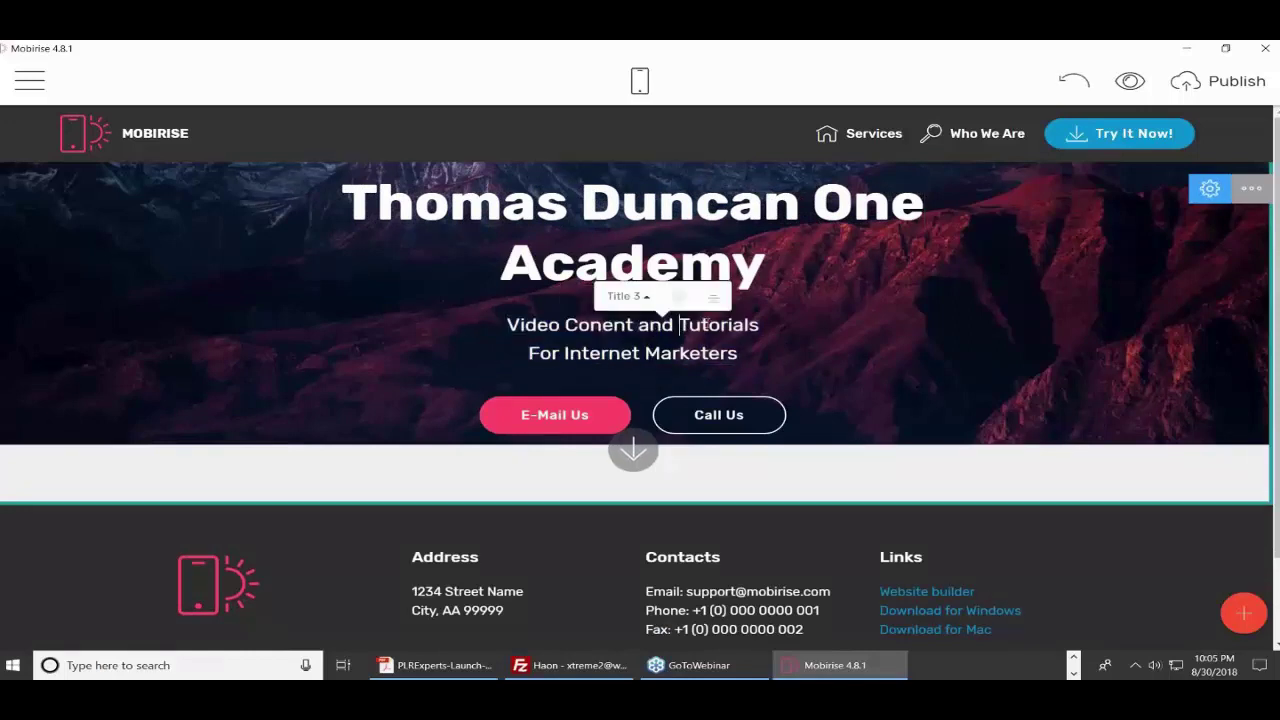
key(BackSpace)
key(BackSpace)
key(BackSpace)
key(BackSpace)
key(BackSpace)
key(BackSpace)
key(BackSpace)
key(BackSpace)
key(BackSpace)
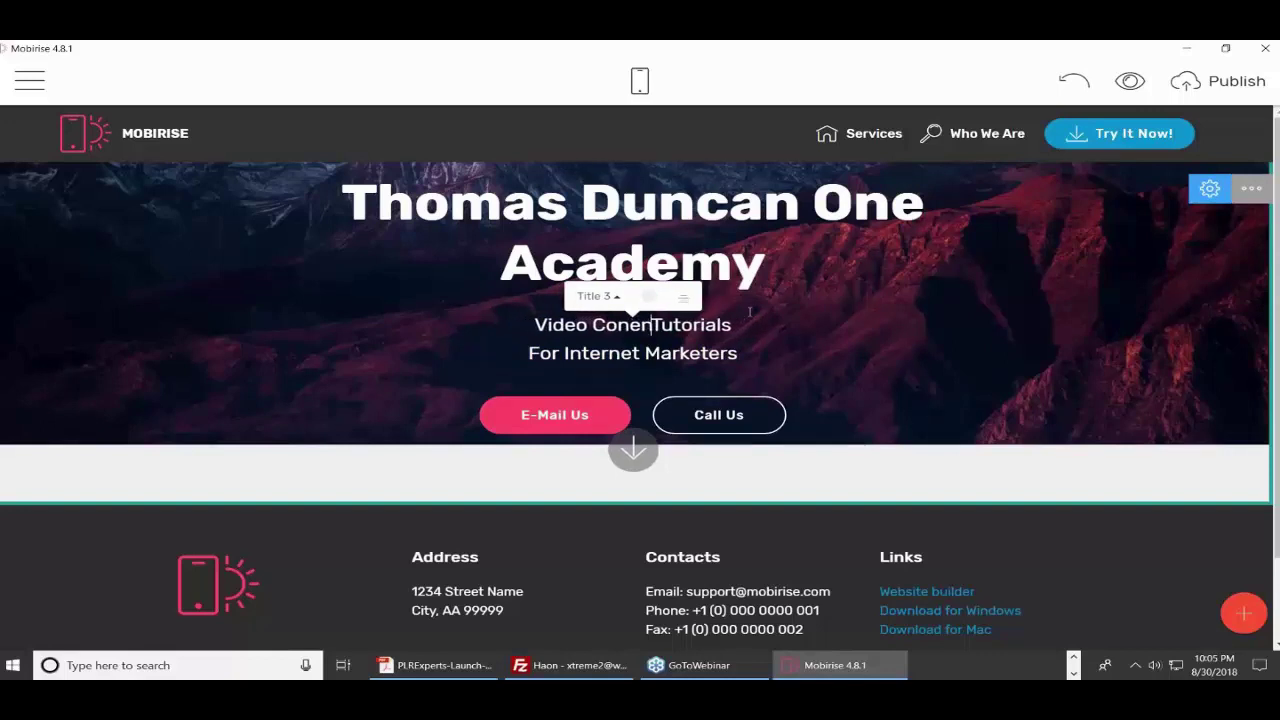
key(BackSpace)
key(BackSpace)
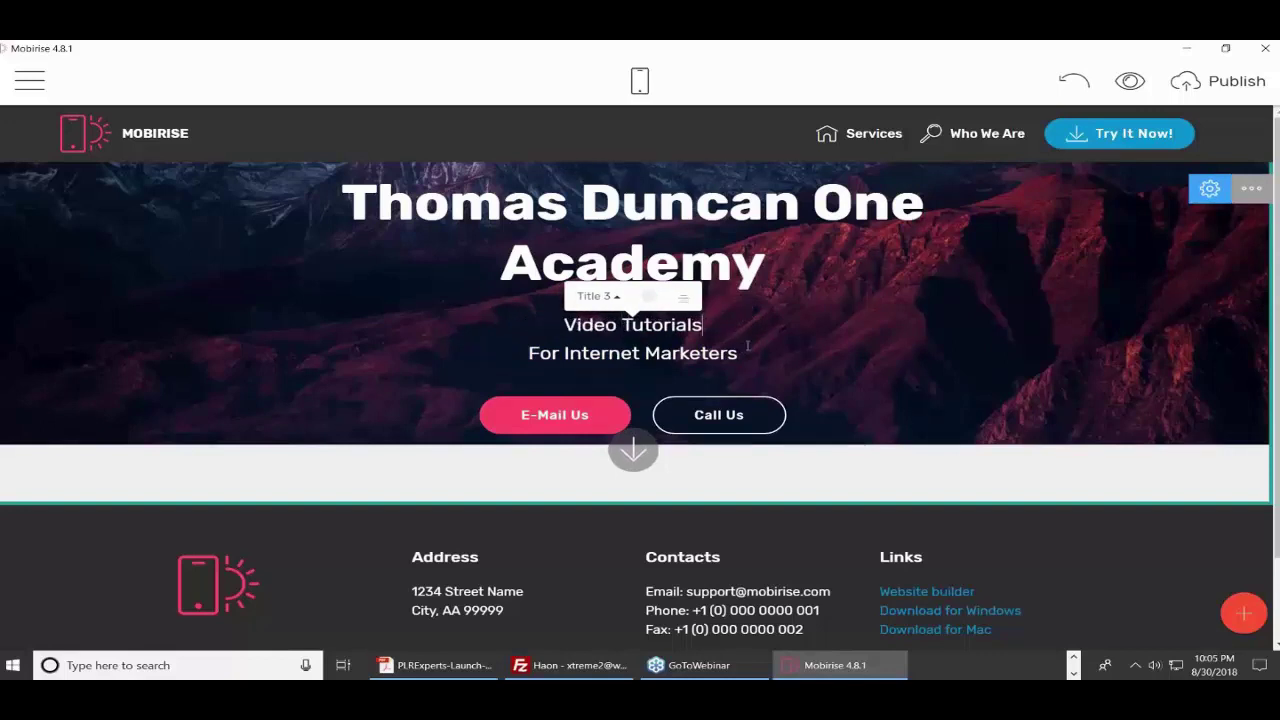
- Make 'Video Tutorials' bold and step its style down to Title 3
drag(564, 325, 709, 325)
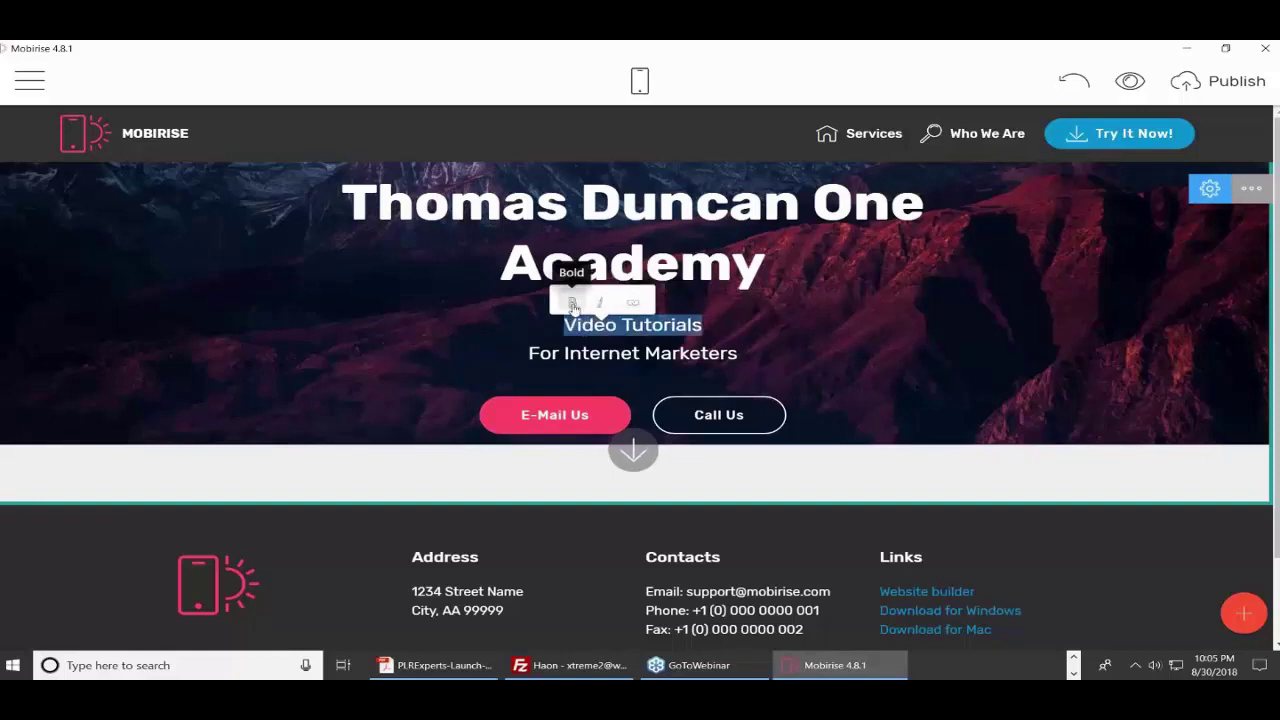
click(573, 304)
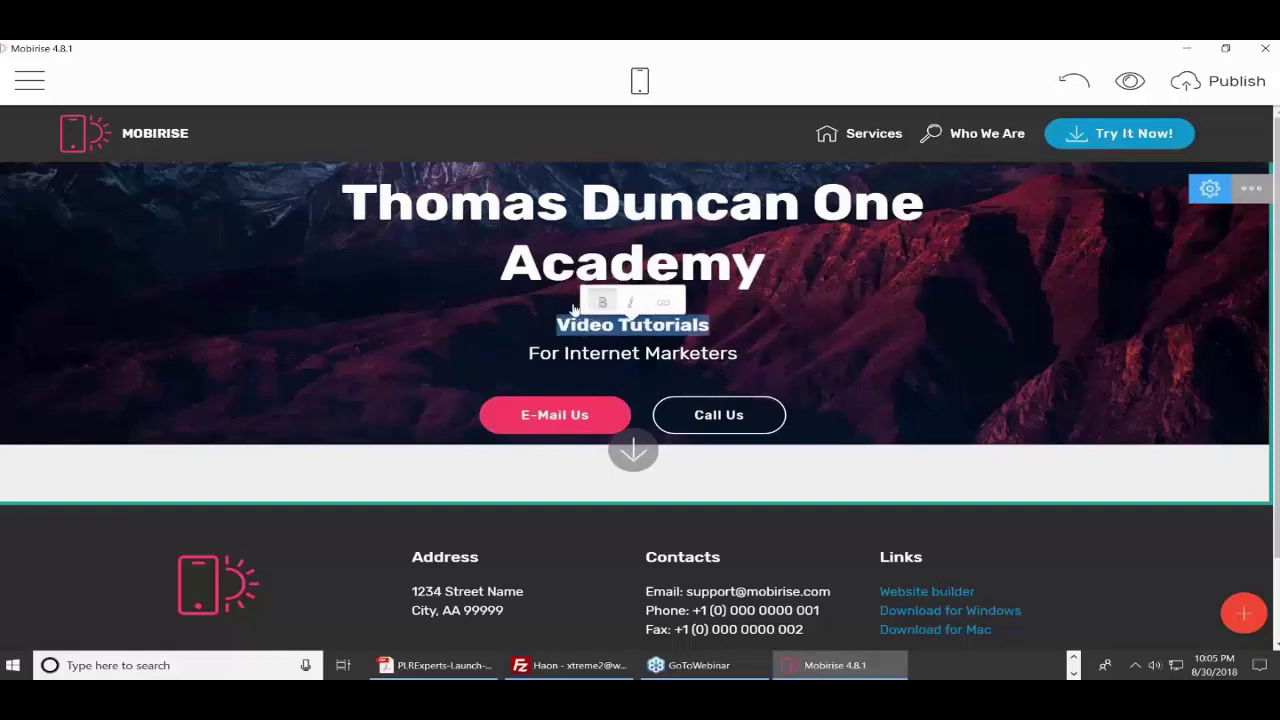
click(731, 333)
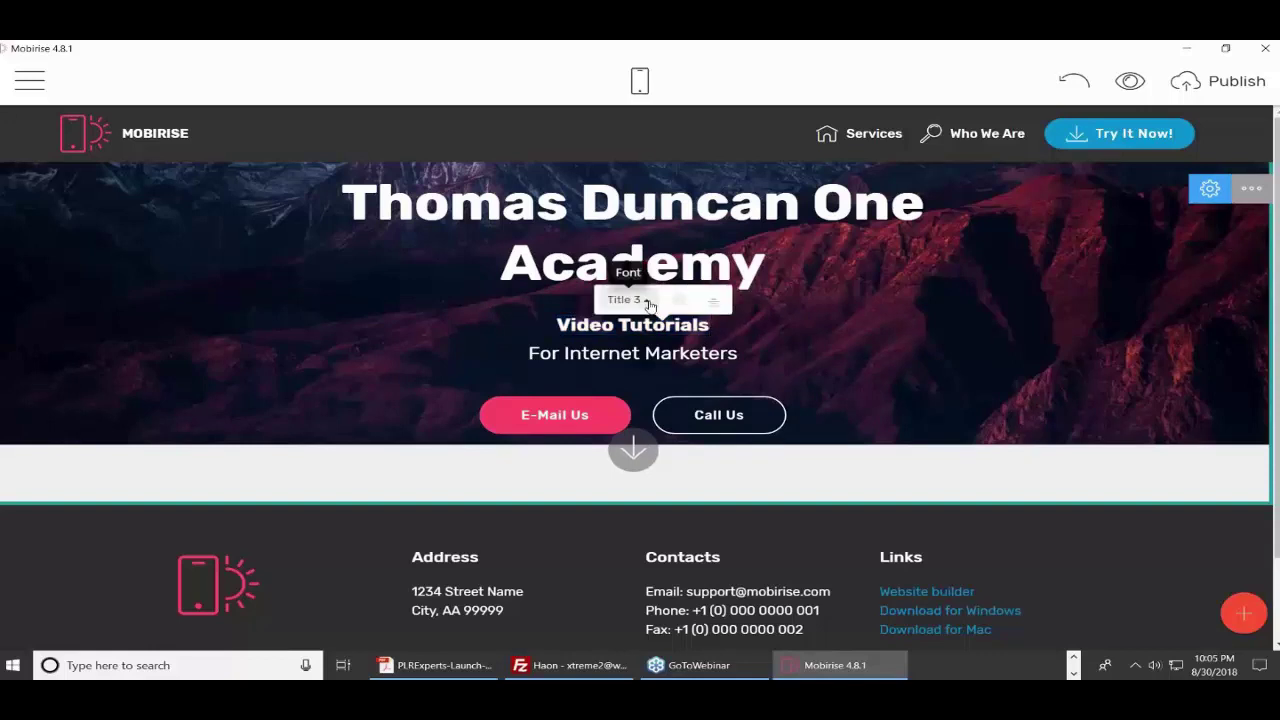
click(648, 304)
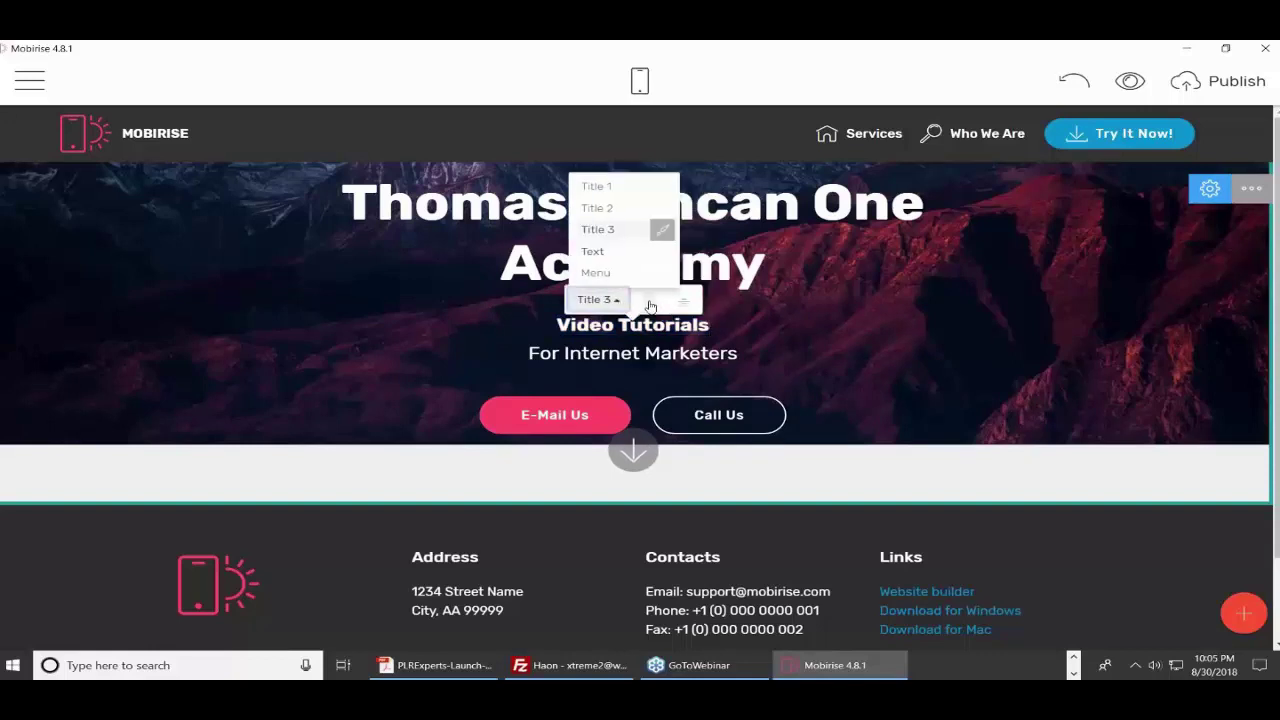
click(600, 187)
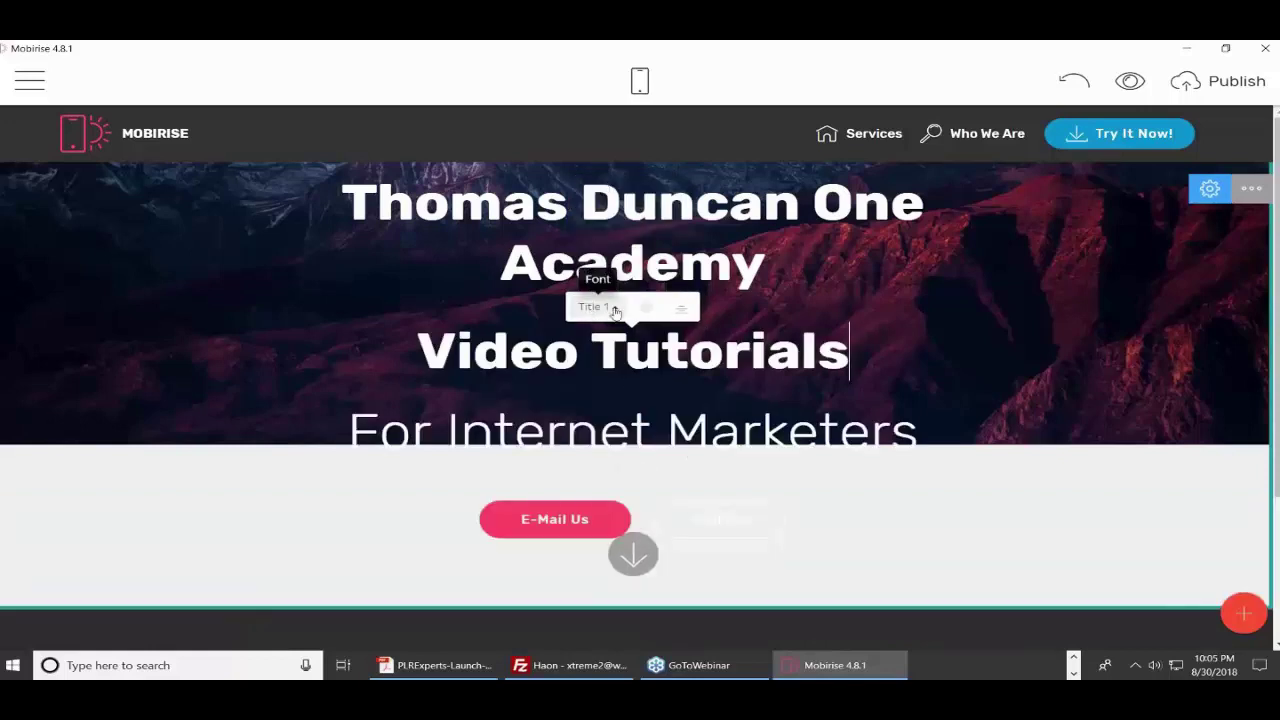
click(615, 310)
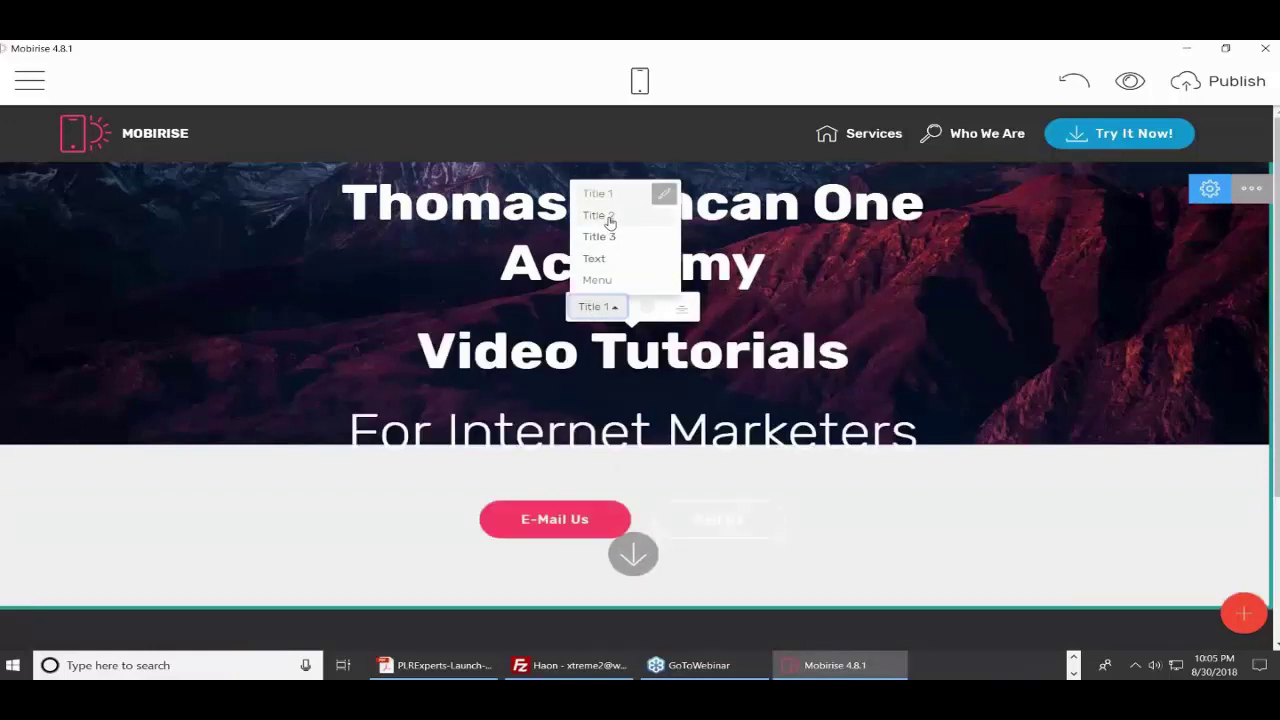
click(610, 218)
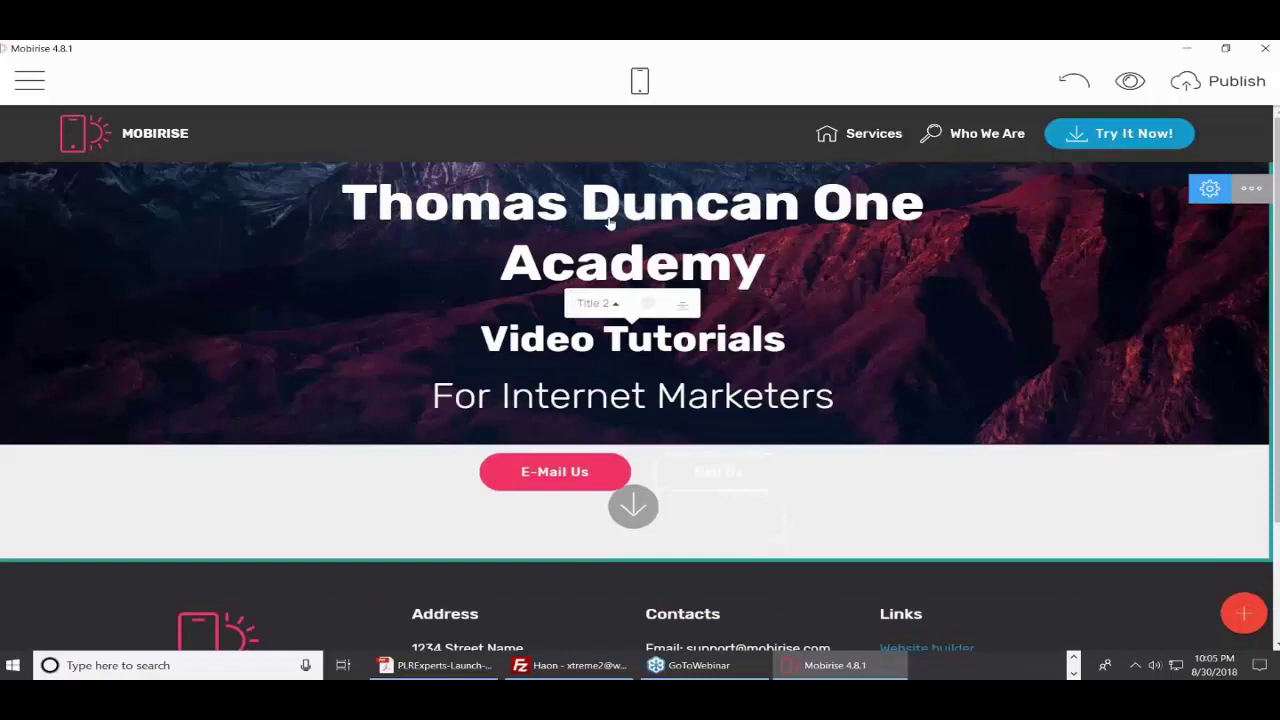
click(615, 308)
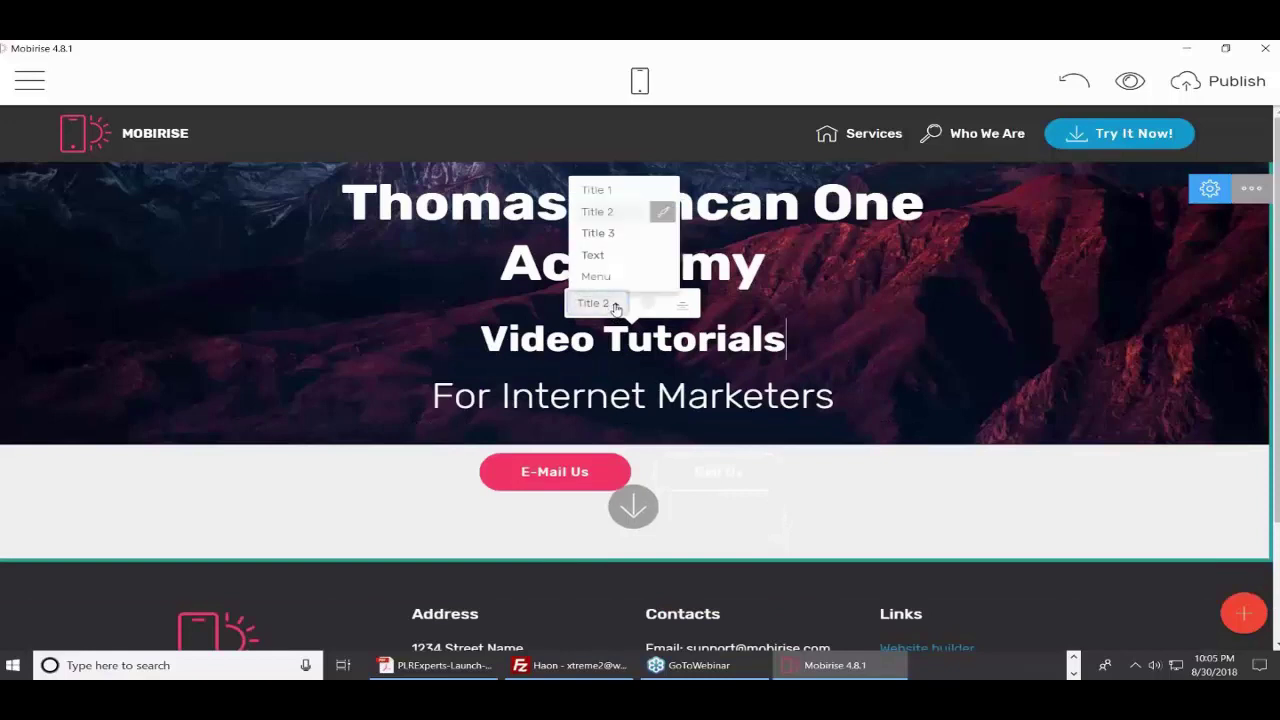
click(608, 235)
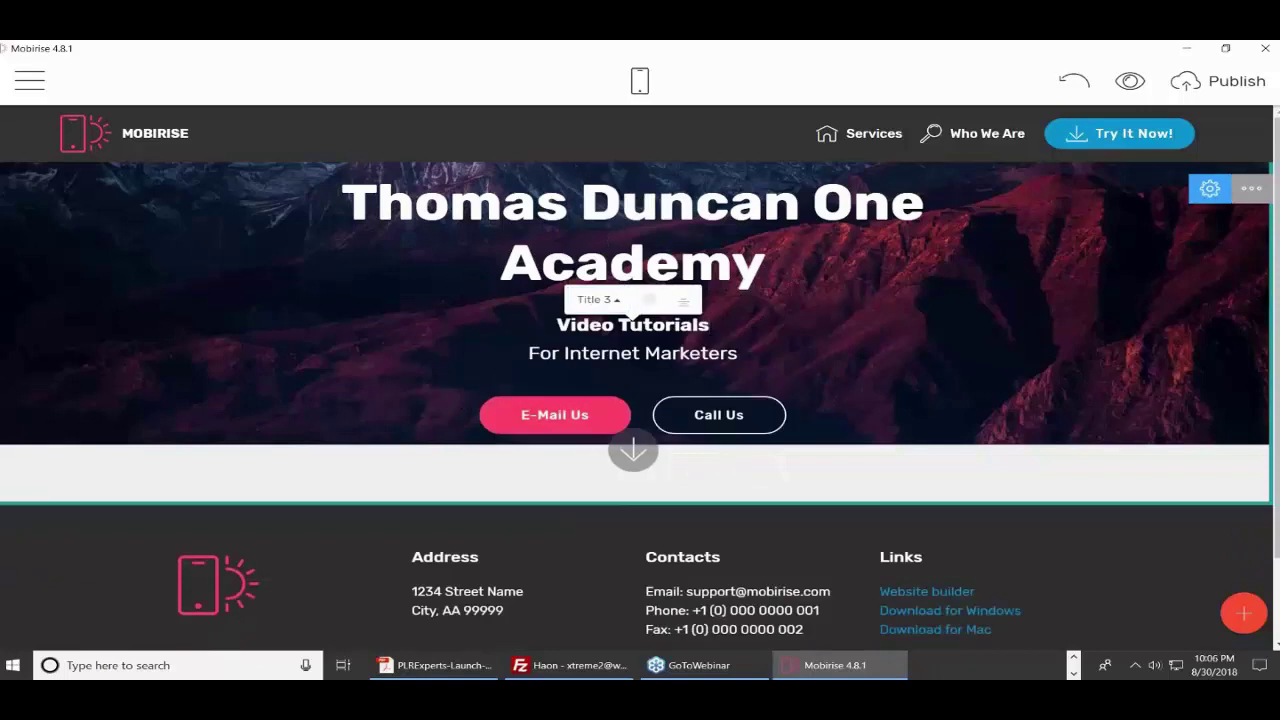
click(479, 361)
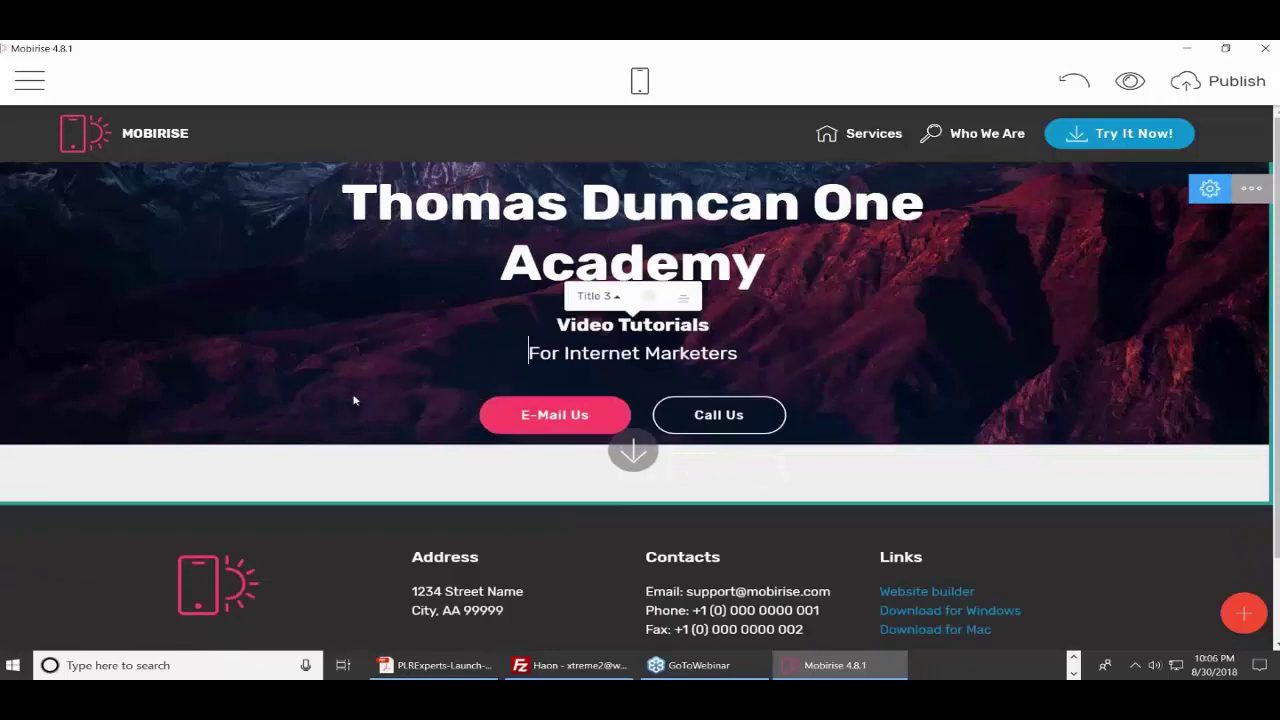
- Link the E-Mail Us button to the web address haon.biz, opening in a new window
click(586, 420)
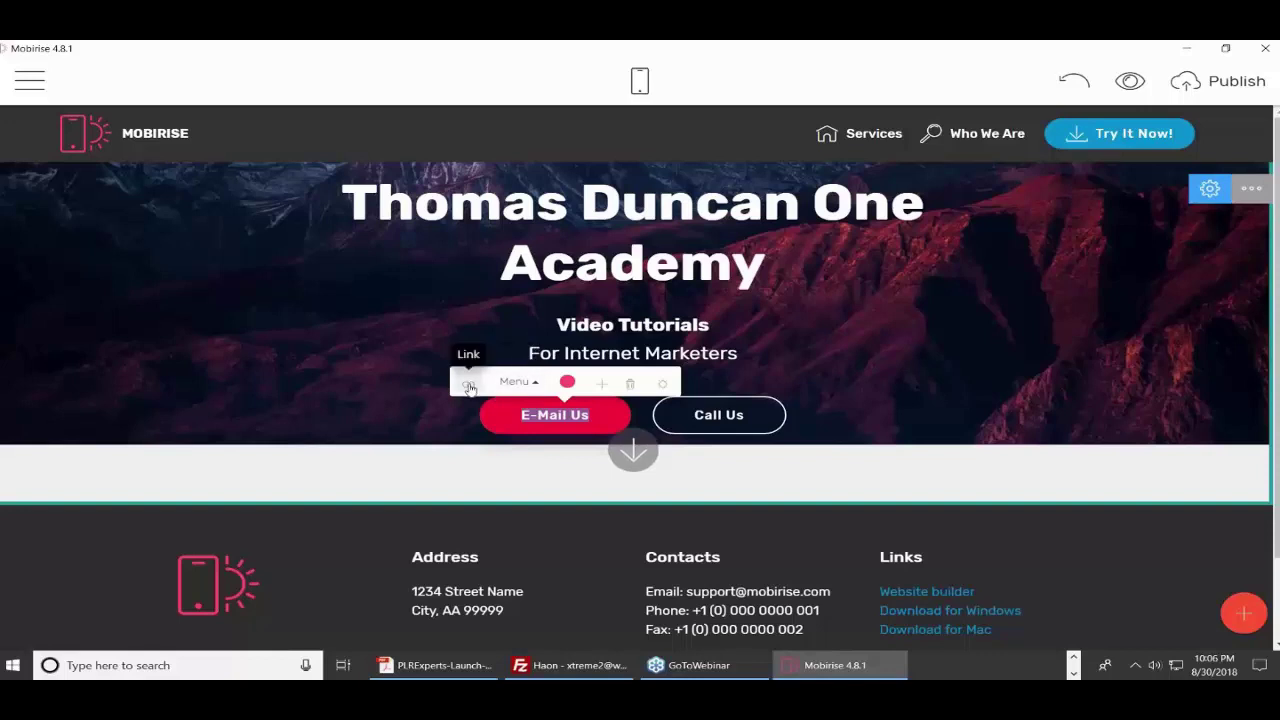
click(469, 387)
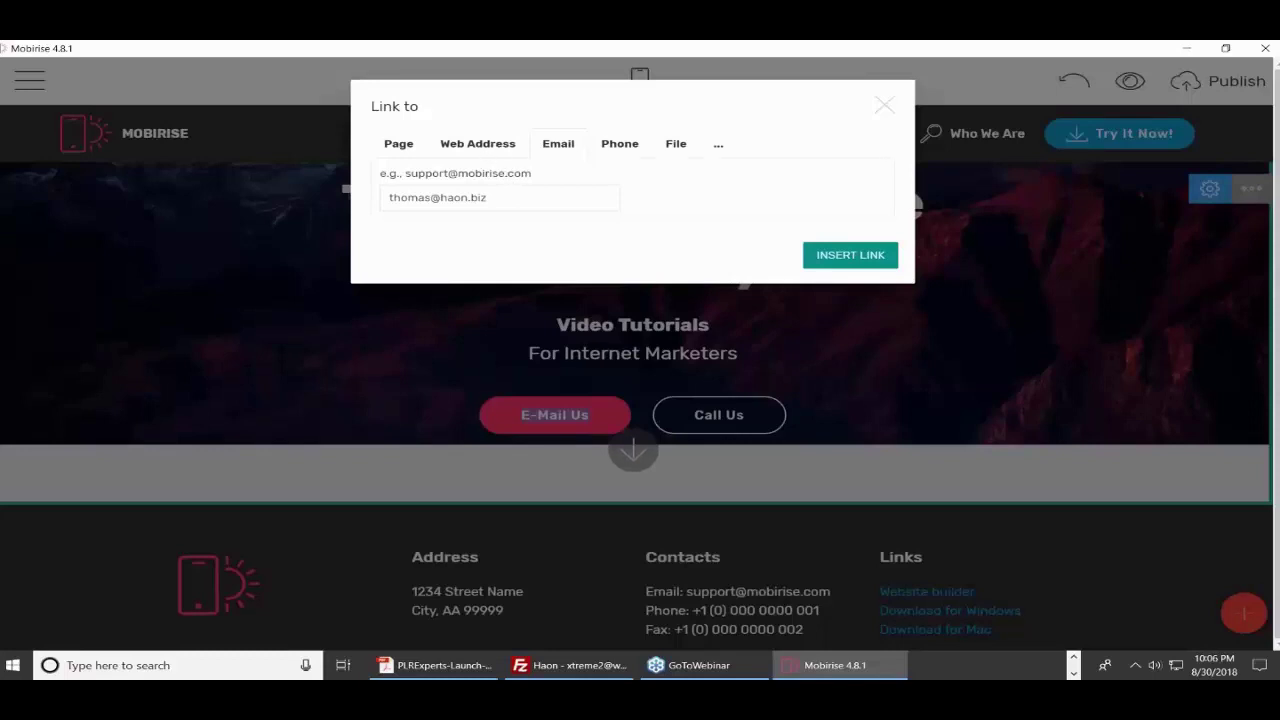
click(478, 150)
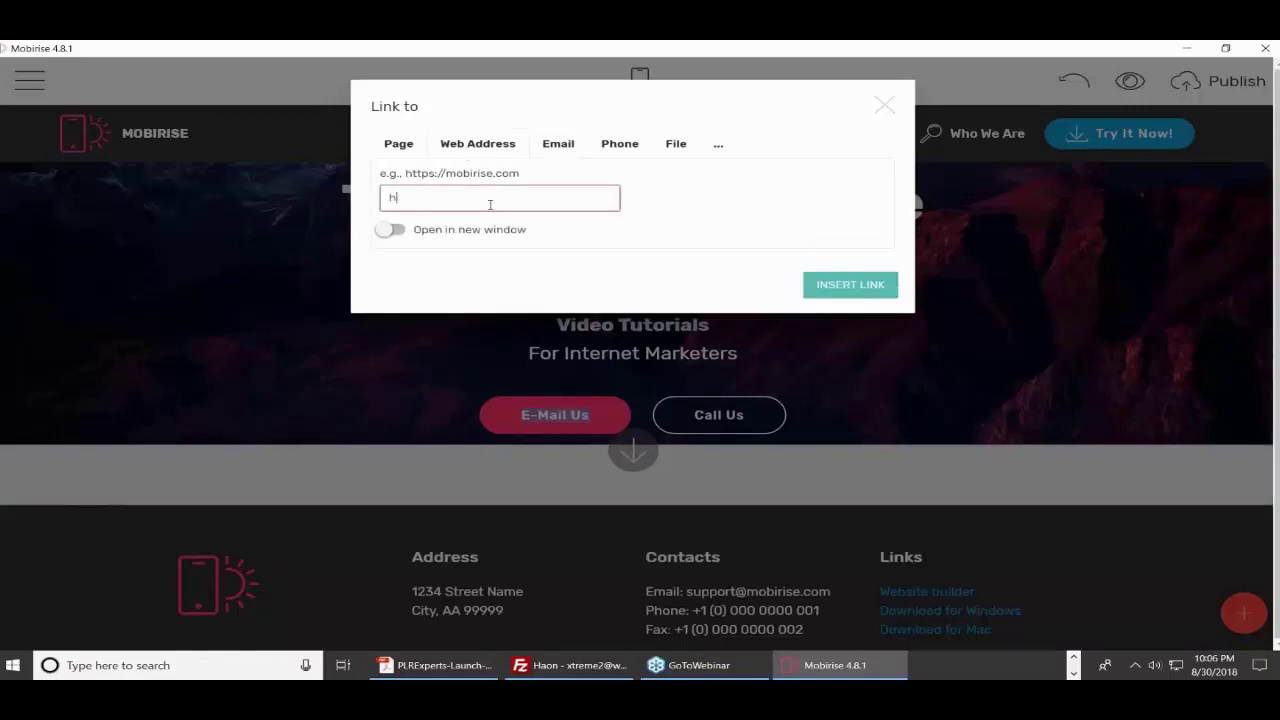
text(haon.biz)
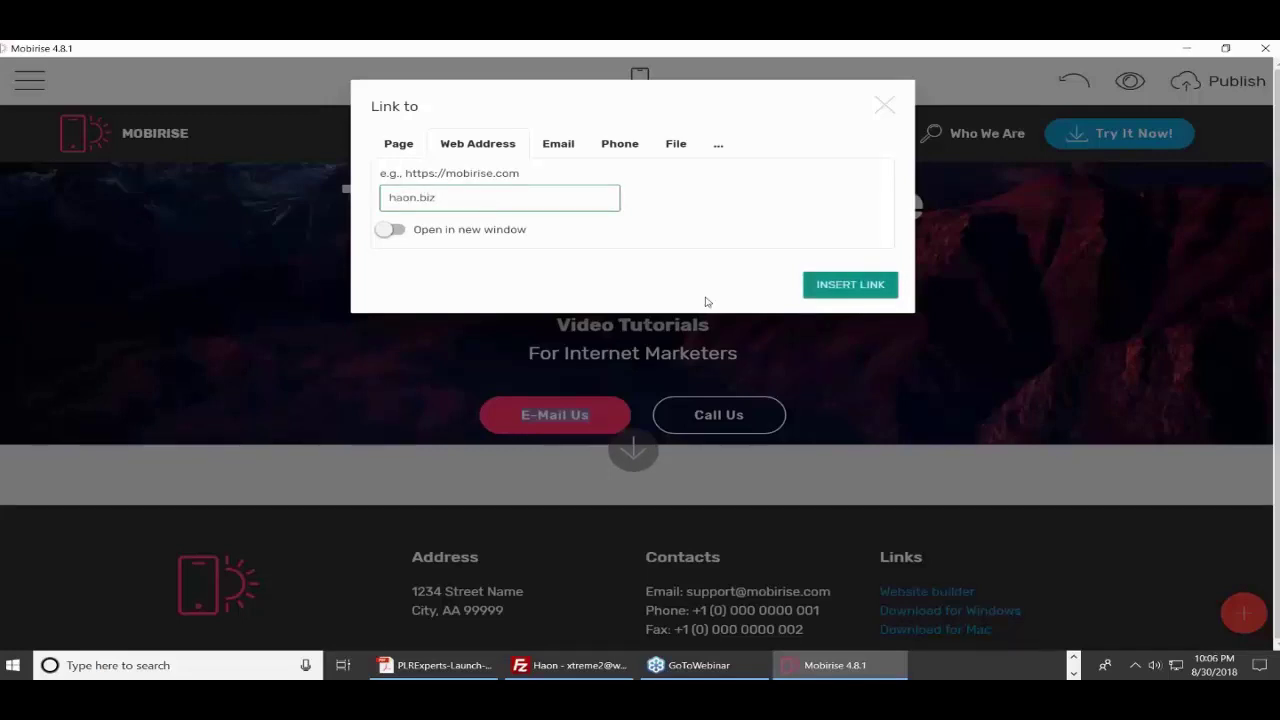
click(399, 231)
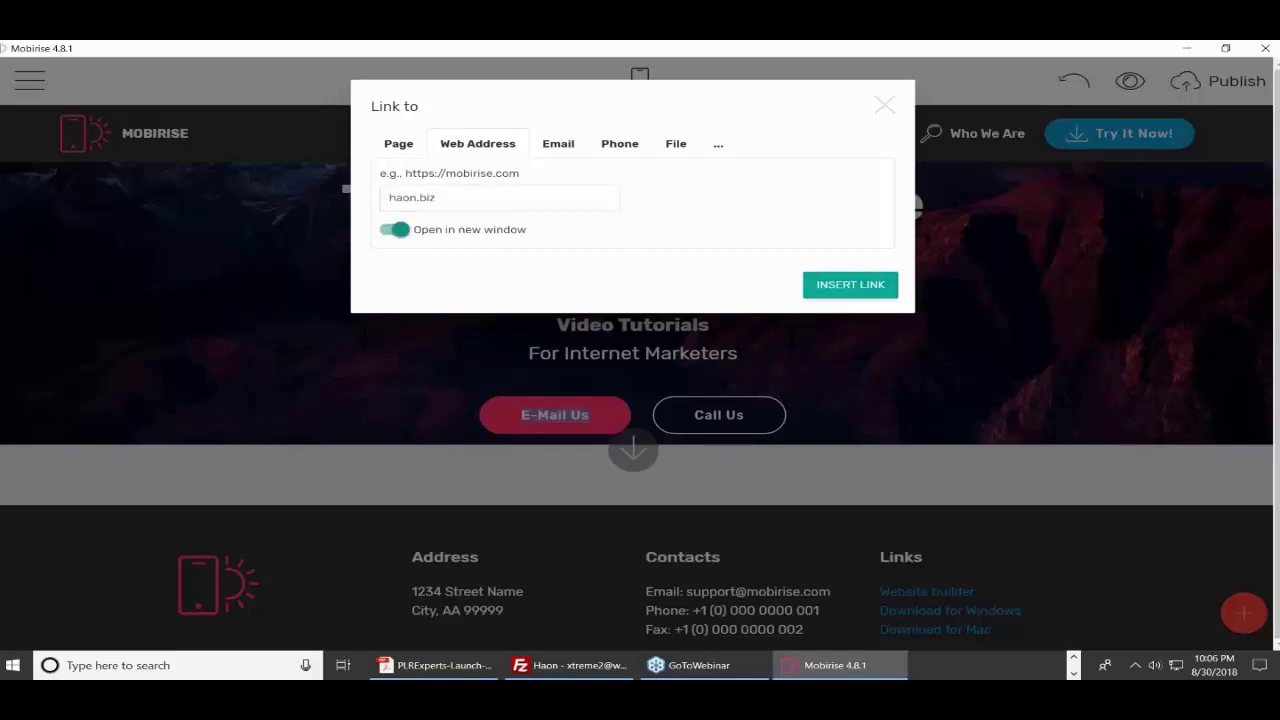
click(850, 284)
- Relabel the first hero button from 'E-Mail Us' to 'Visit Us'
click(597, 416)
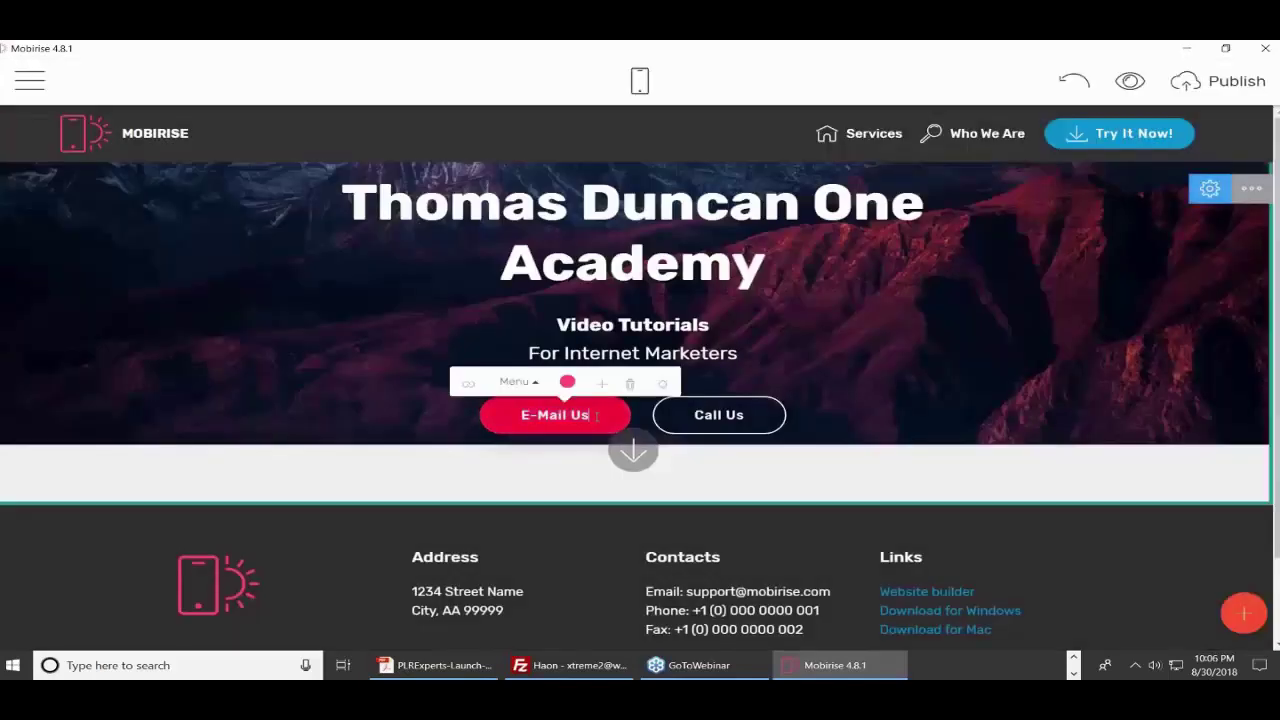
drag(597, 416, 514, 419)
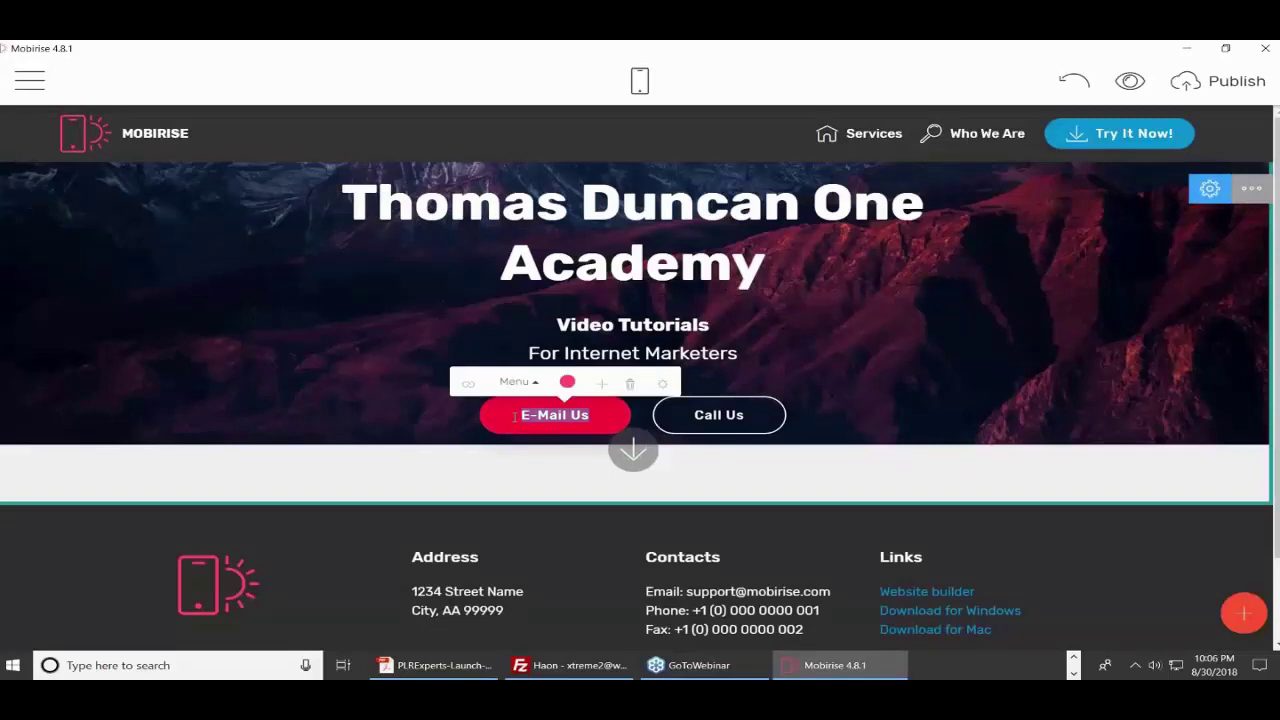
text(Visi)
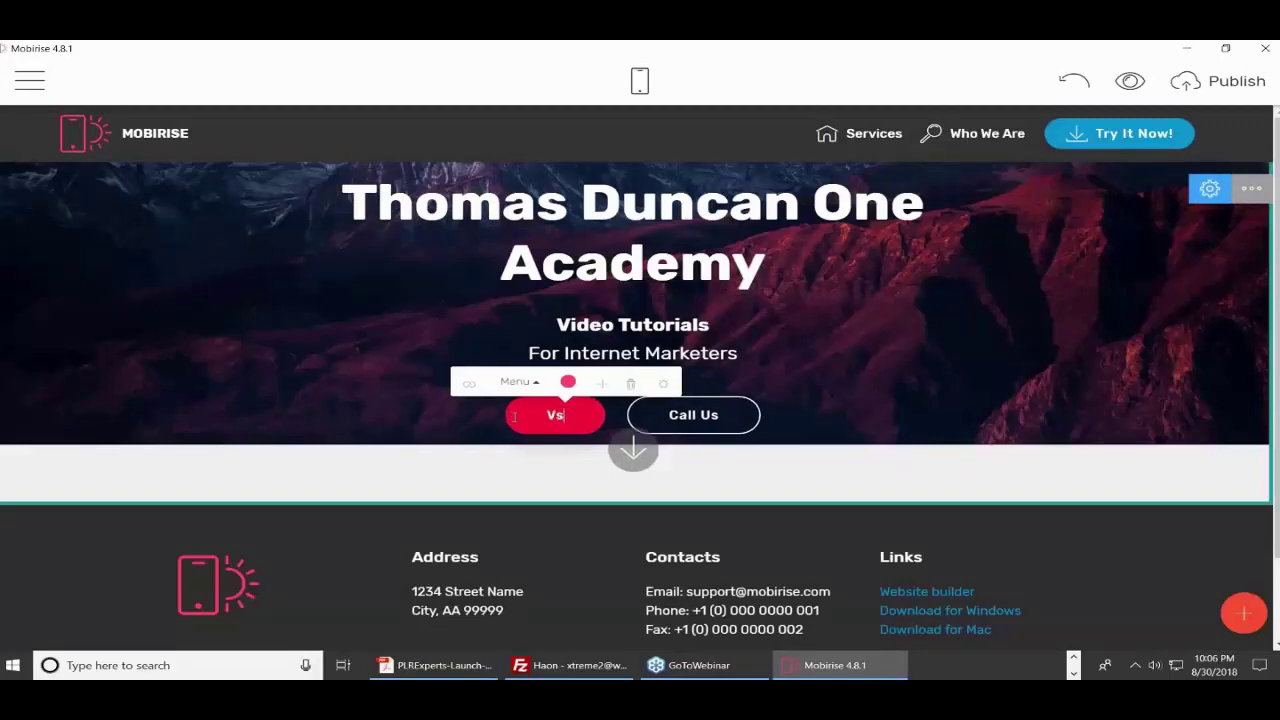
text(t Us)
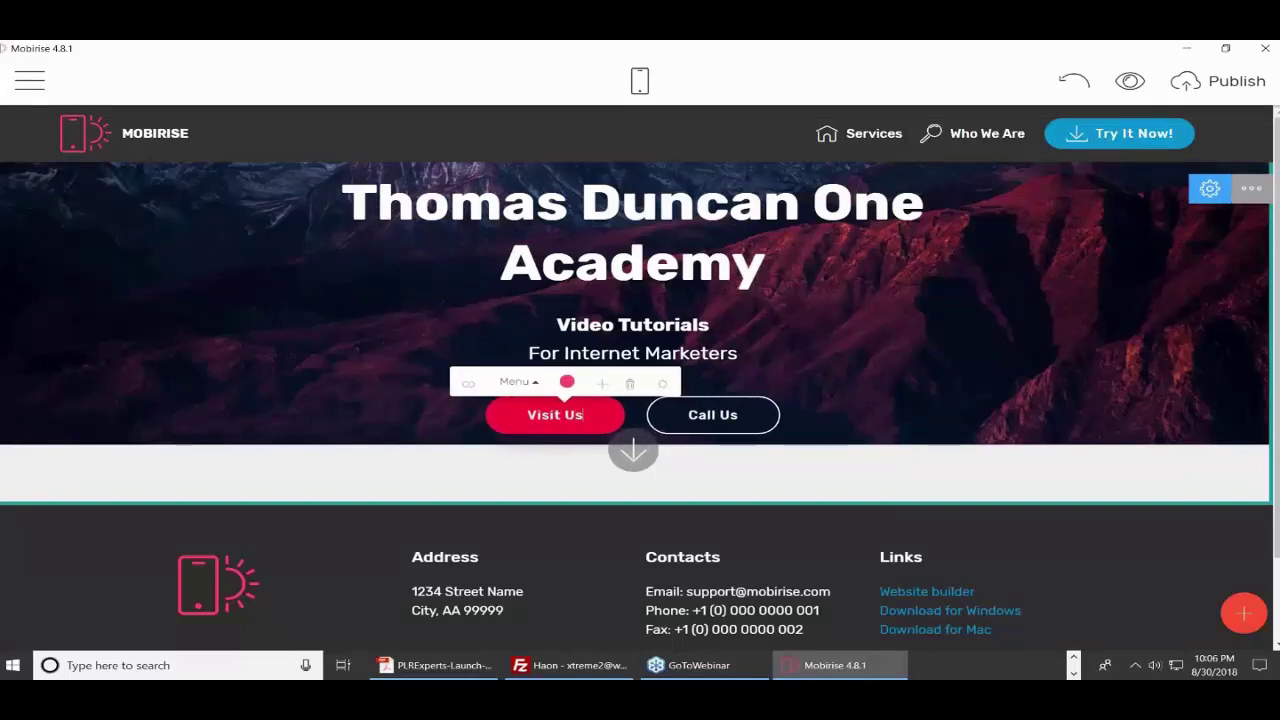
click(712, 414)
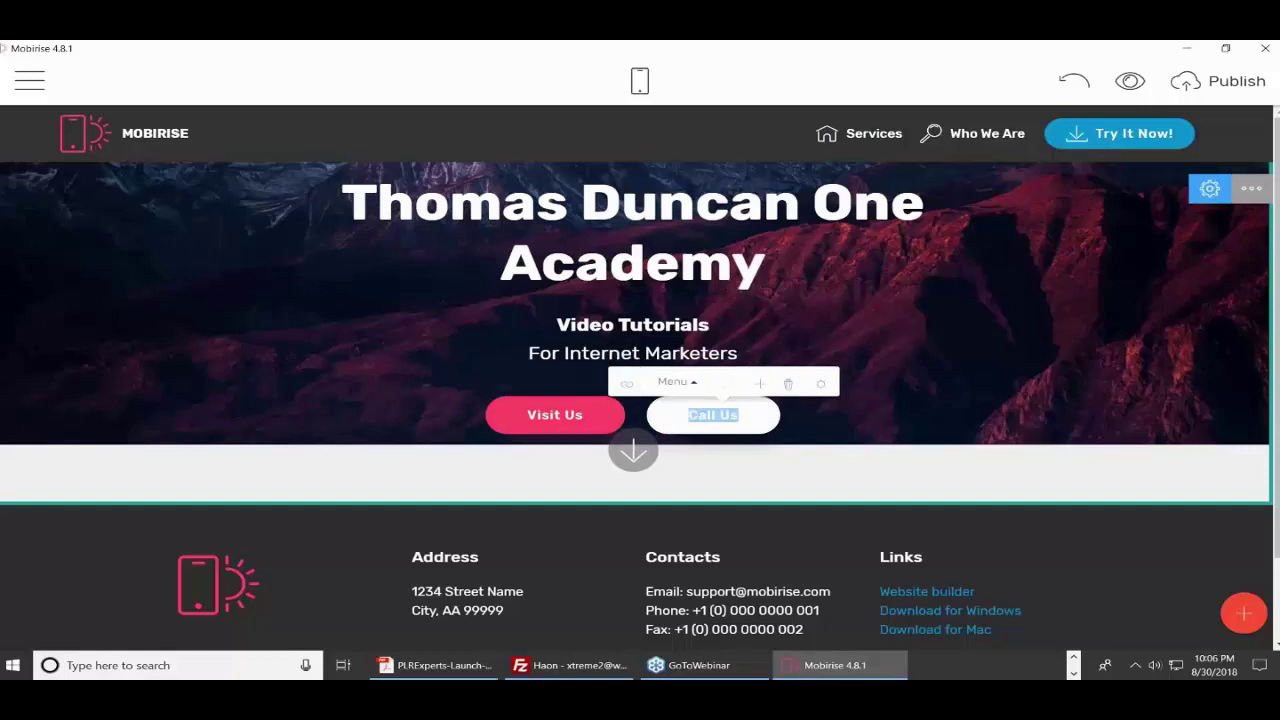
- Give the Call Us button an Email link to the site owner's haon.biz address
click(626, 383)
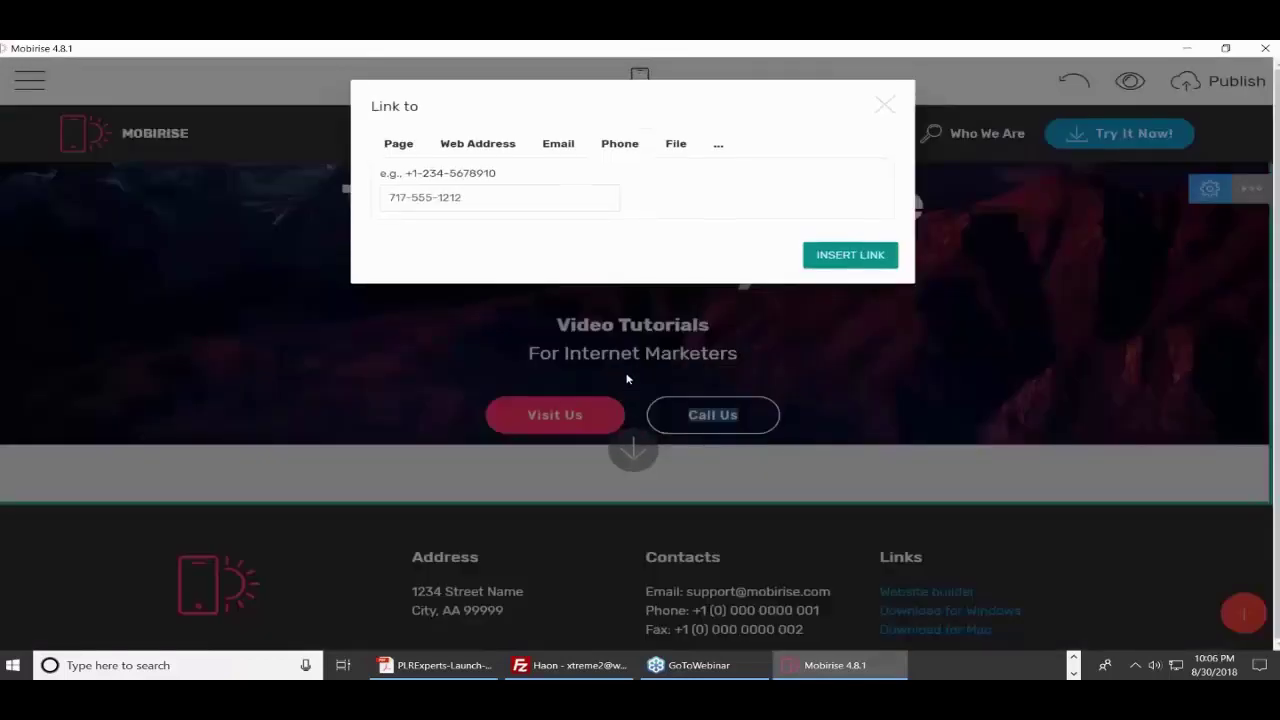
click(558, 143)
click(500, 199)
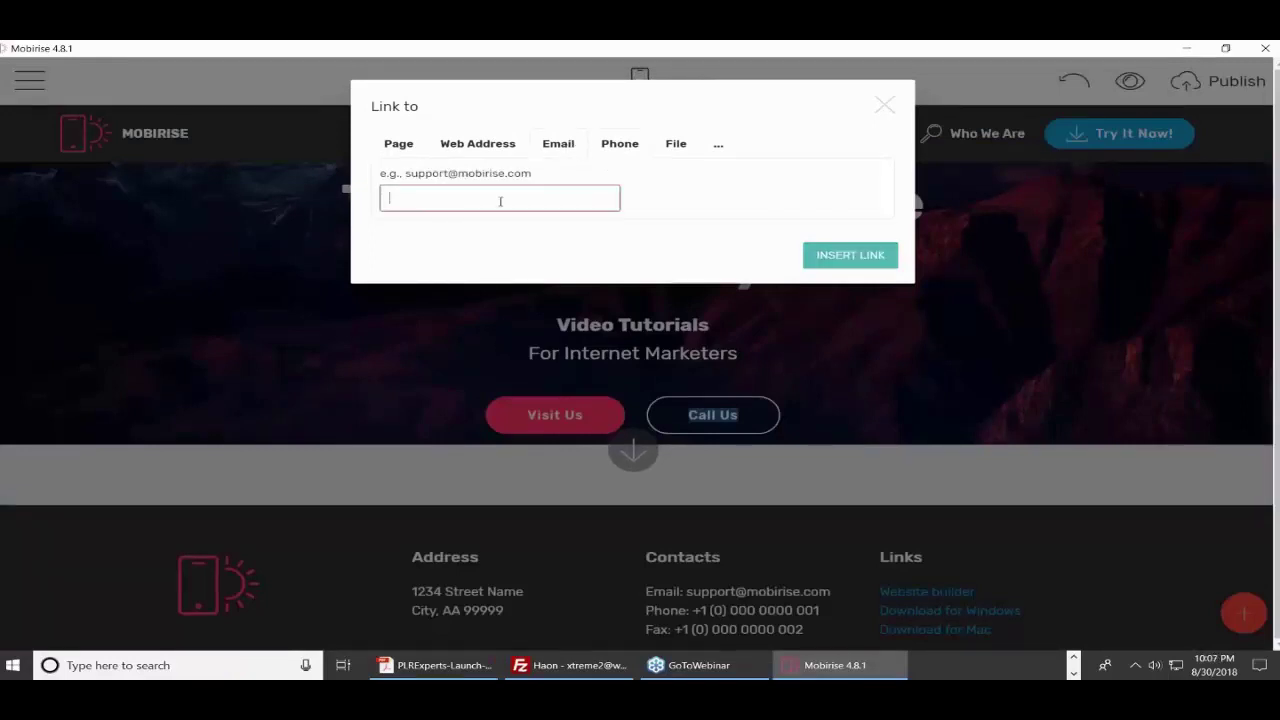
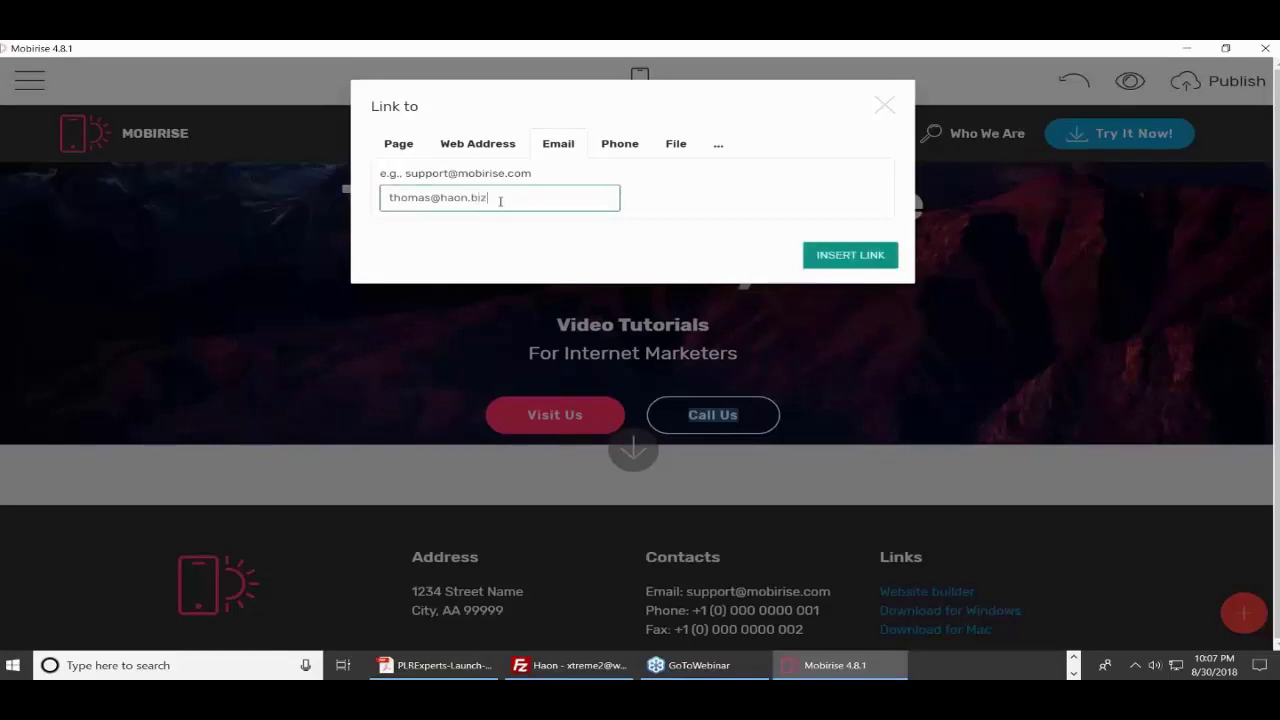
click(643, 210)
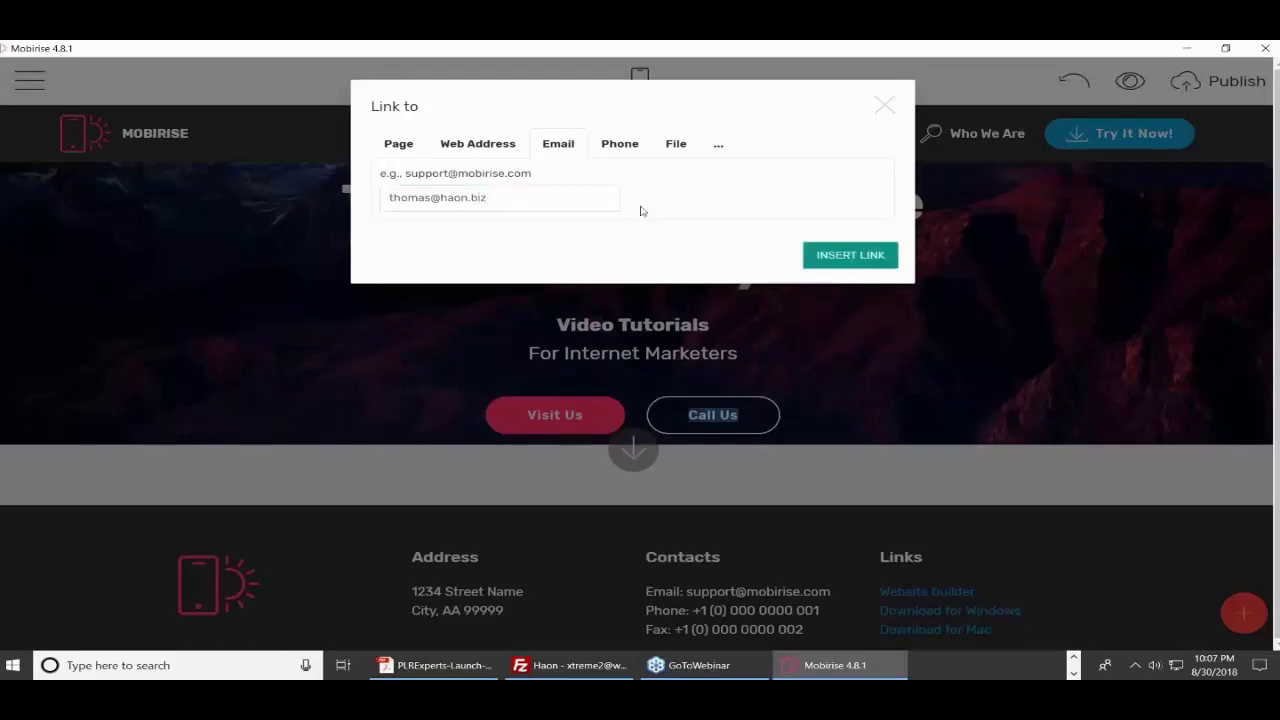
click(867, 259)
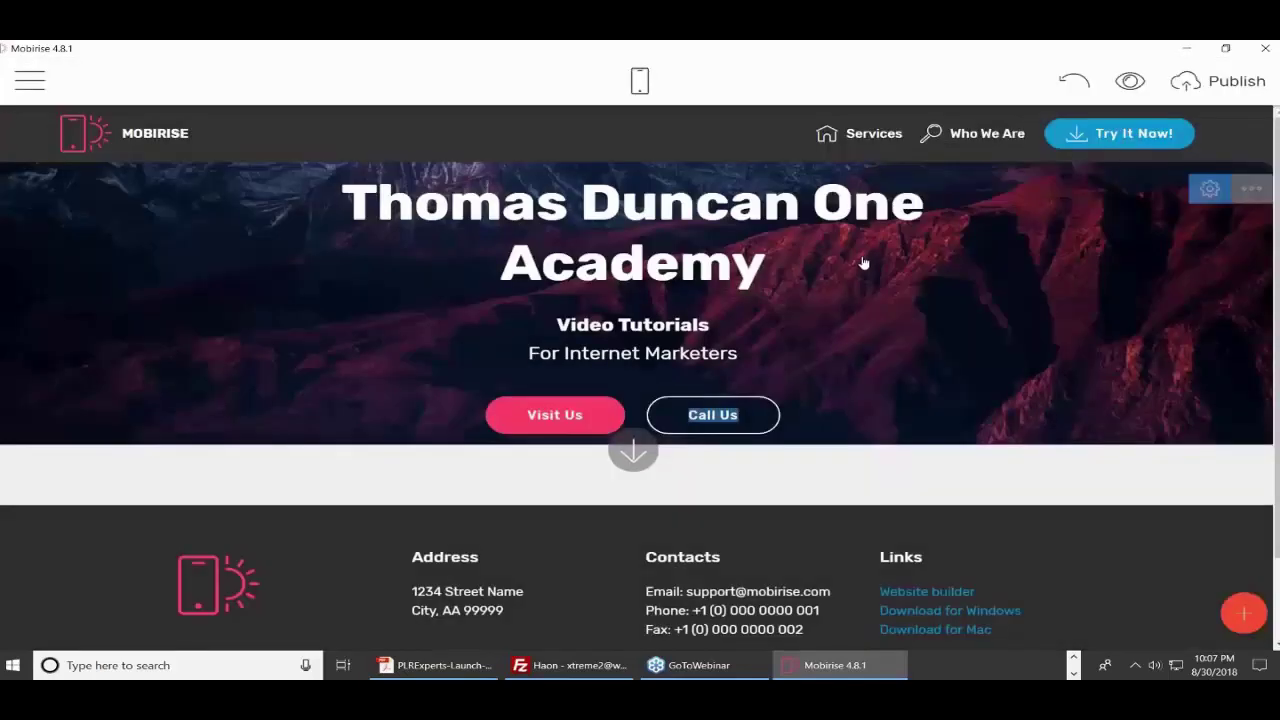
- Colour the Call Us button tan, then bring up the Site Styles panel
click(726, 405)
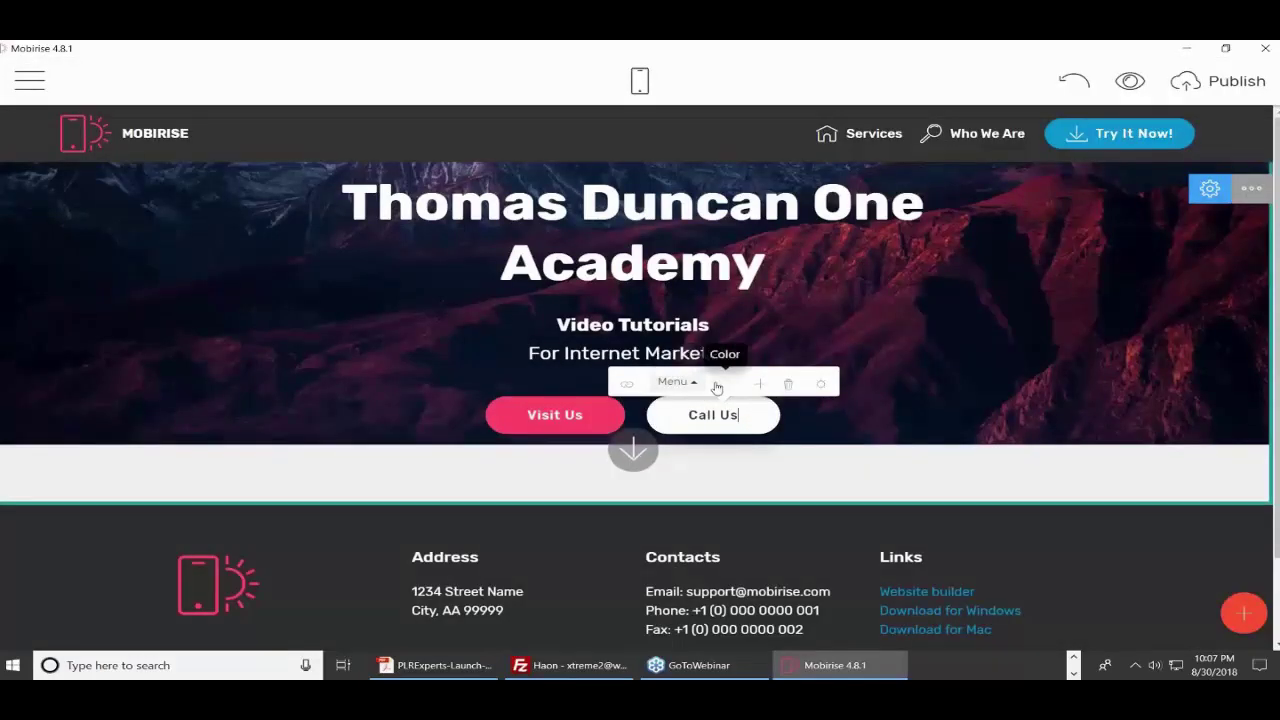
click(728, 387)
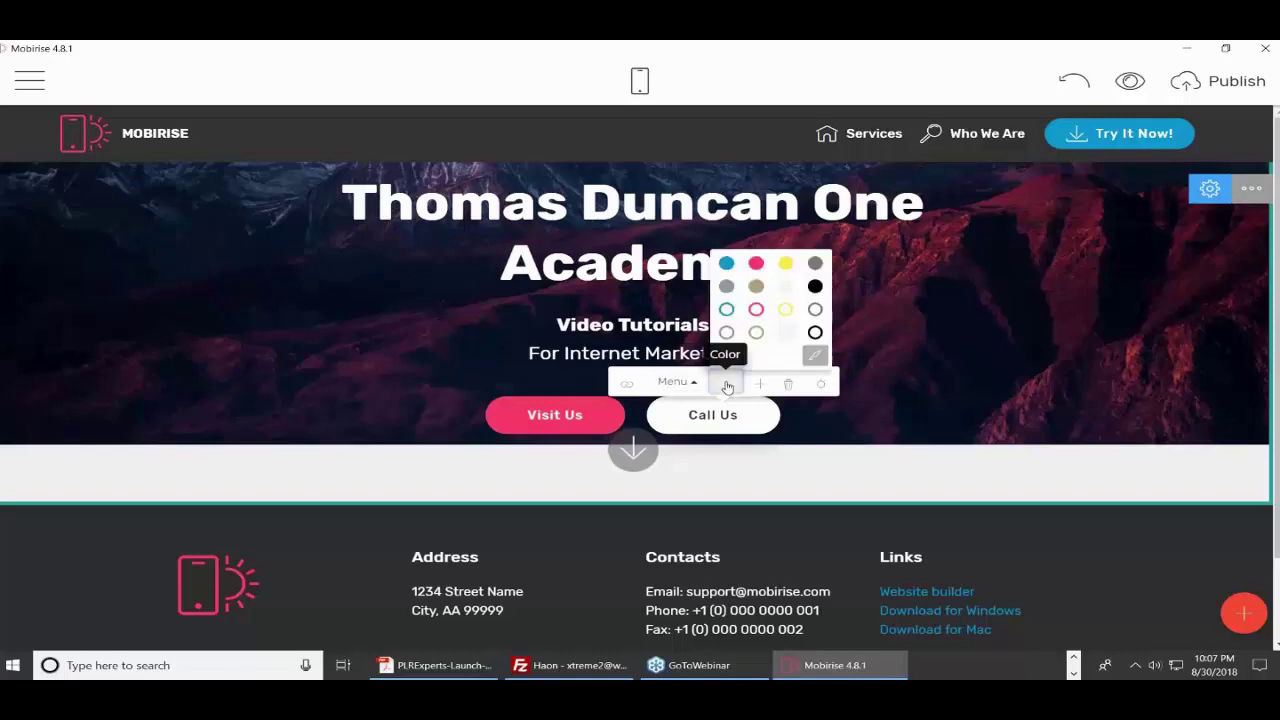
click(757, 288)
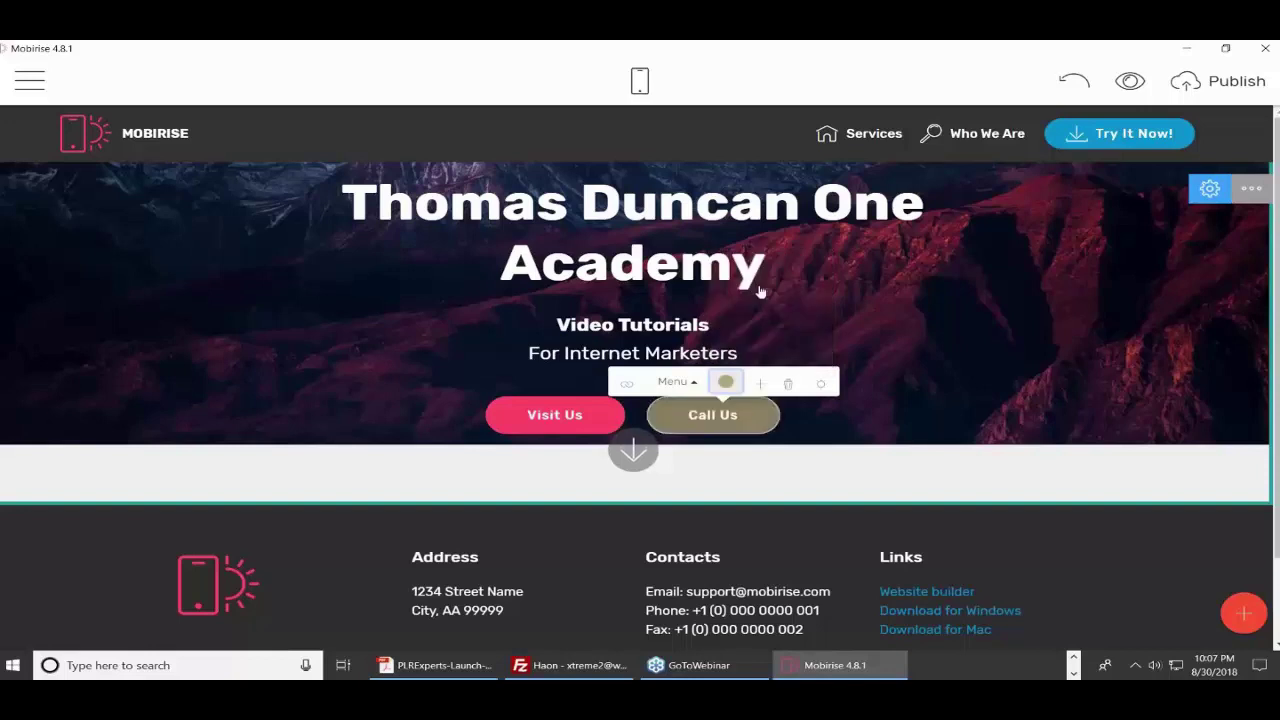
click(728, 386)
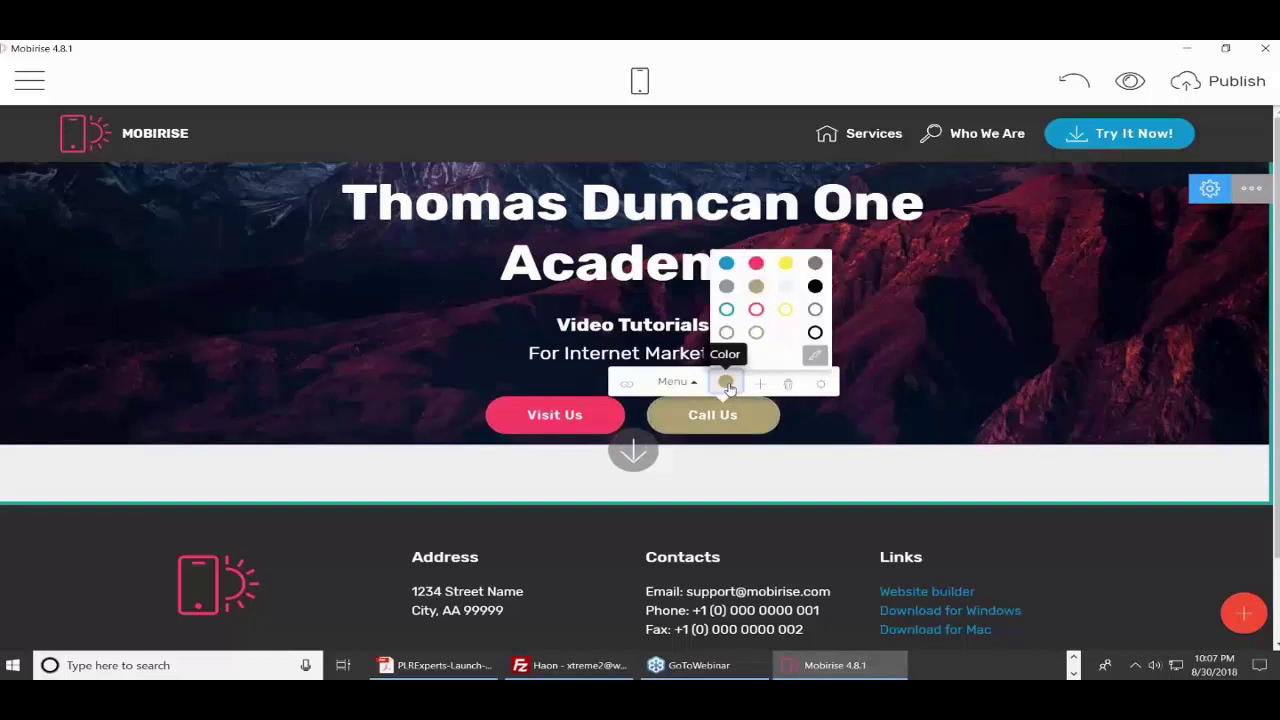
click(815, 357)
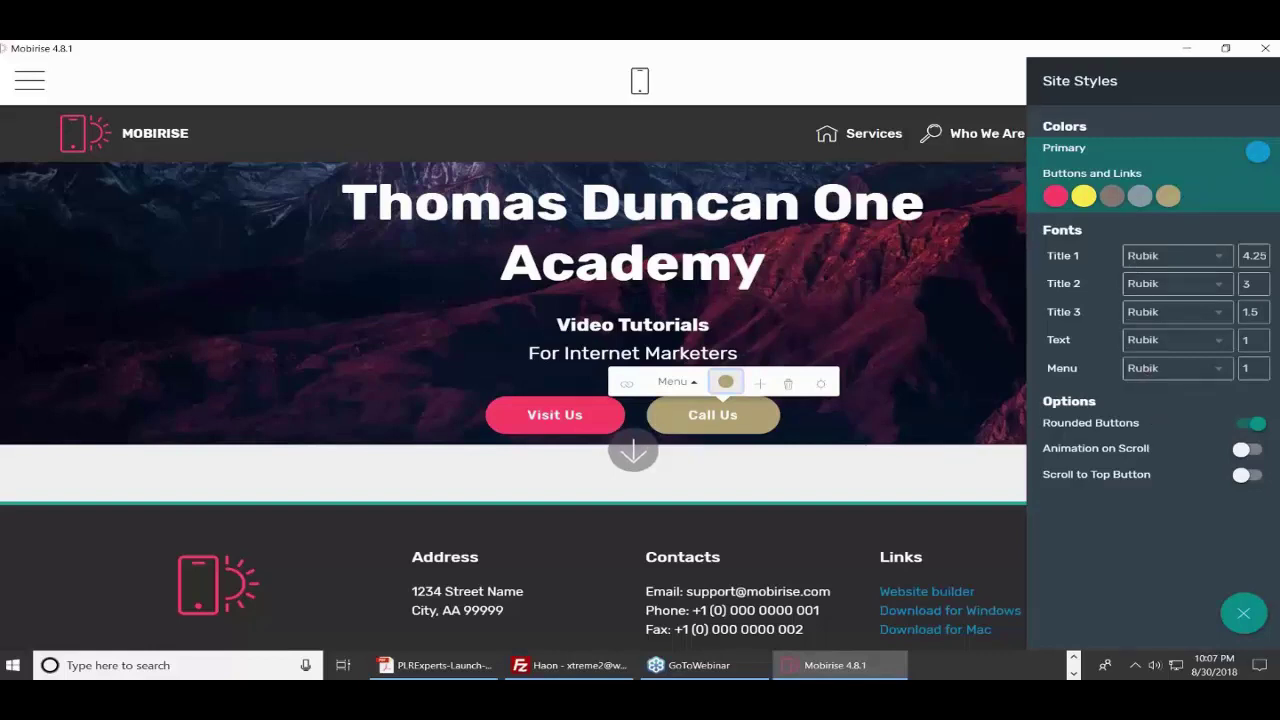
- Switch off Rounded Buttons in Site Styles, keeping Animation on Scroll off, and close the panel
click(1251, 425)
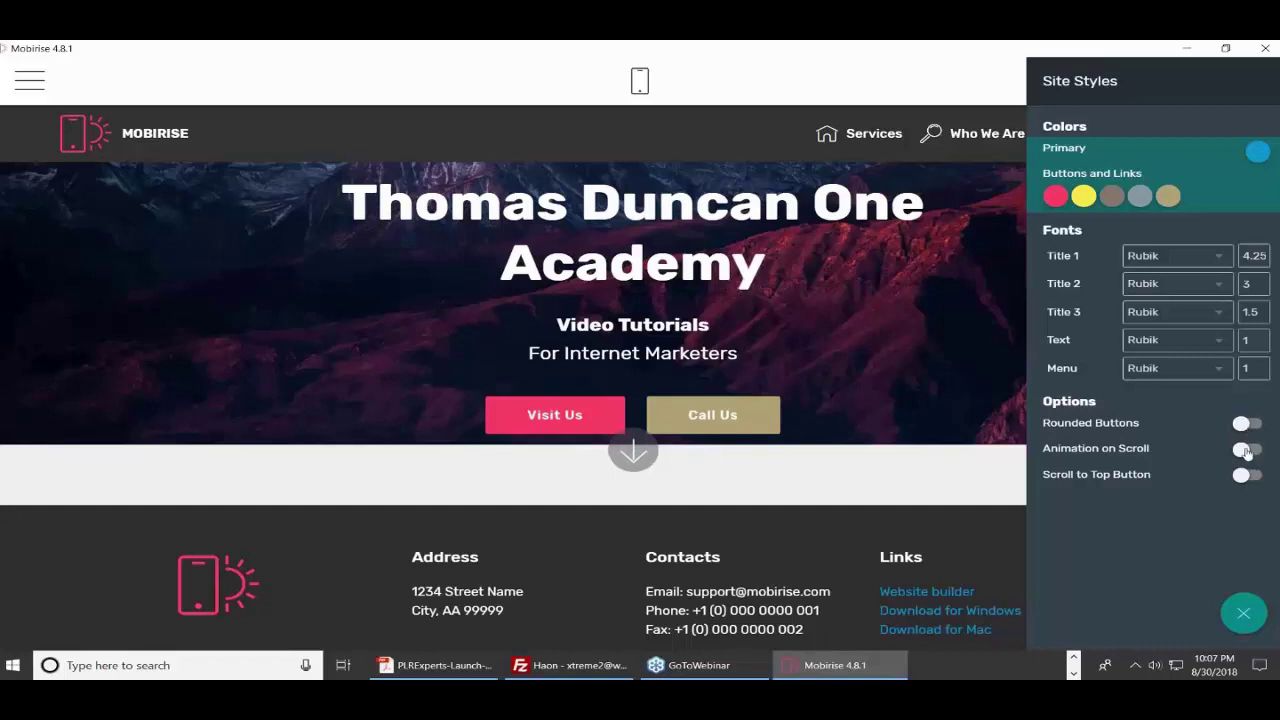
click(1256, 454)
click(1241, 453)
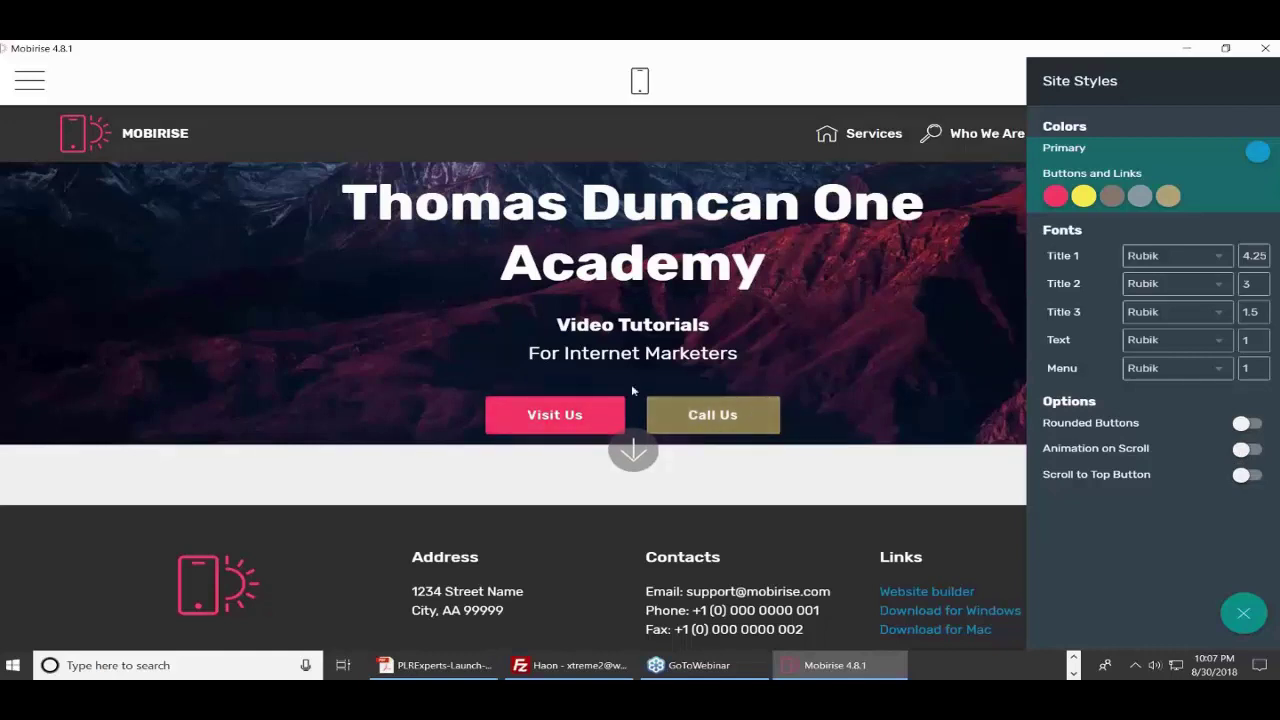
click(1242, 614)
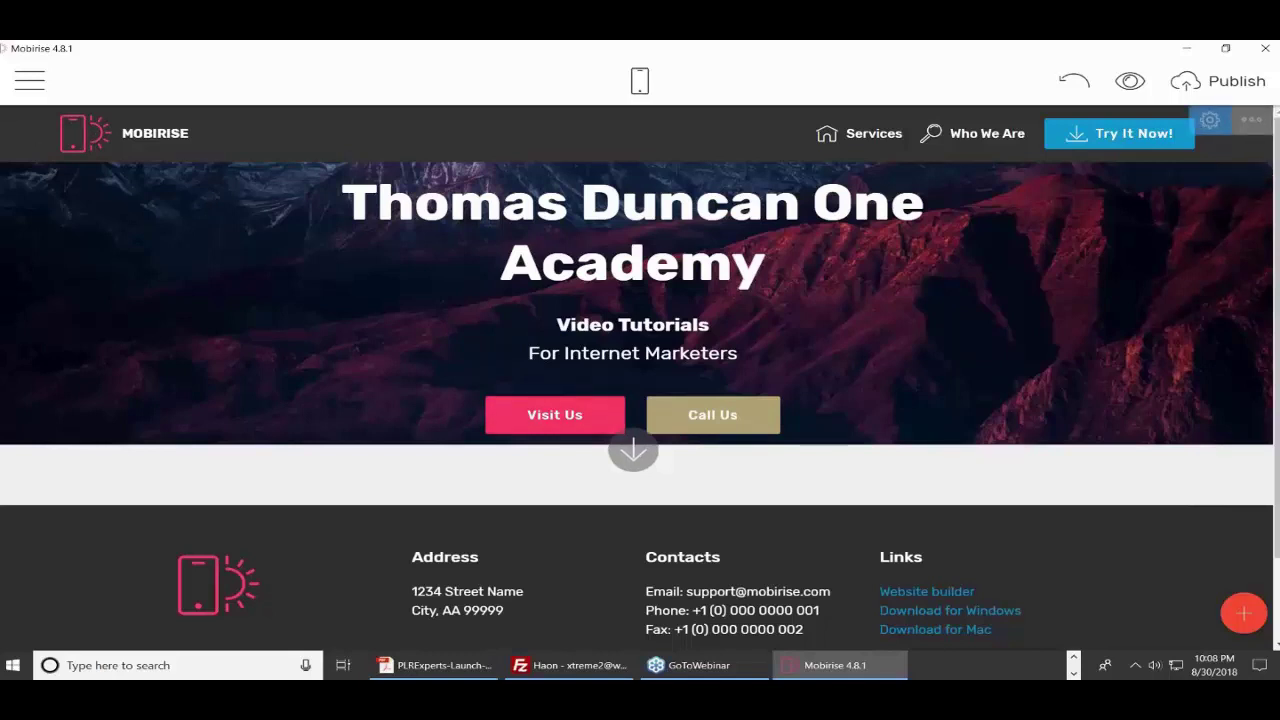
- Open the header logo's image picker and look at its crop view without changing it
click(74, 136)
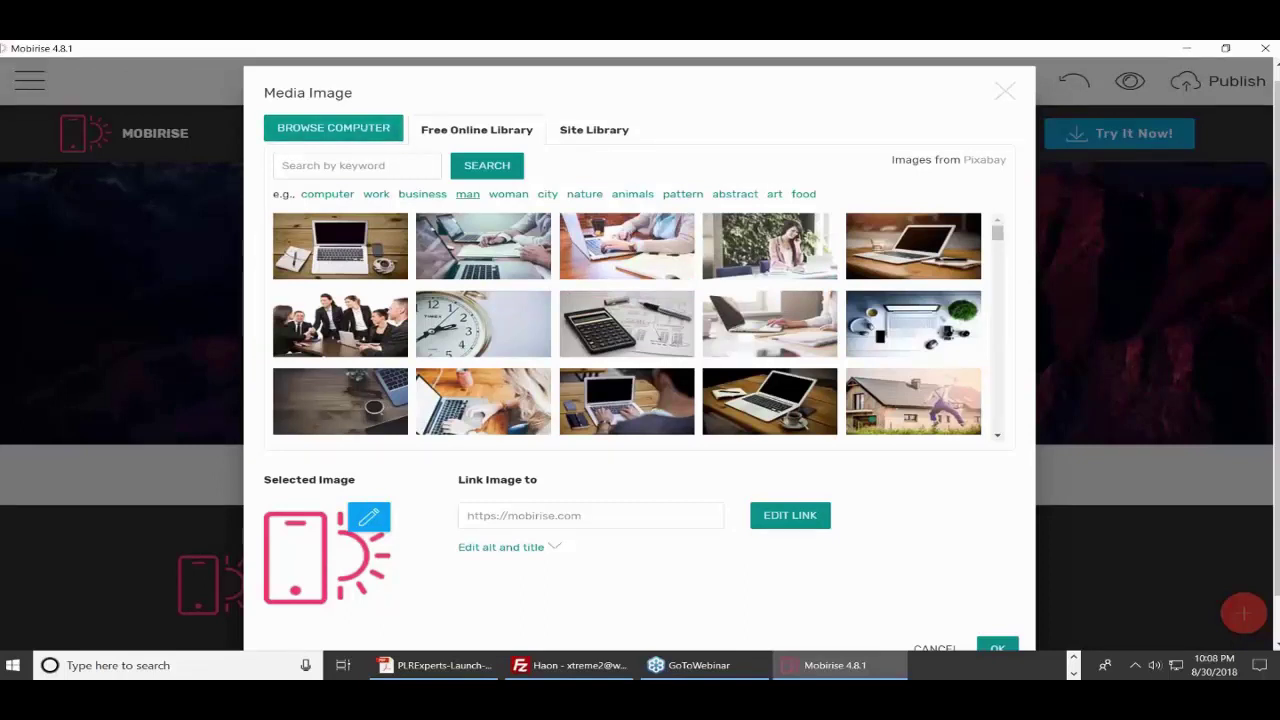
click(1005, 95)
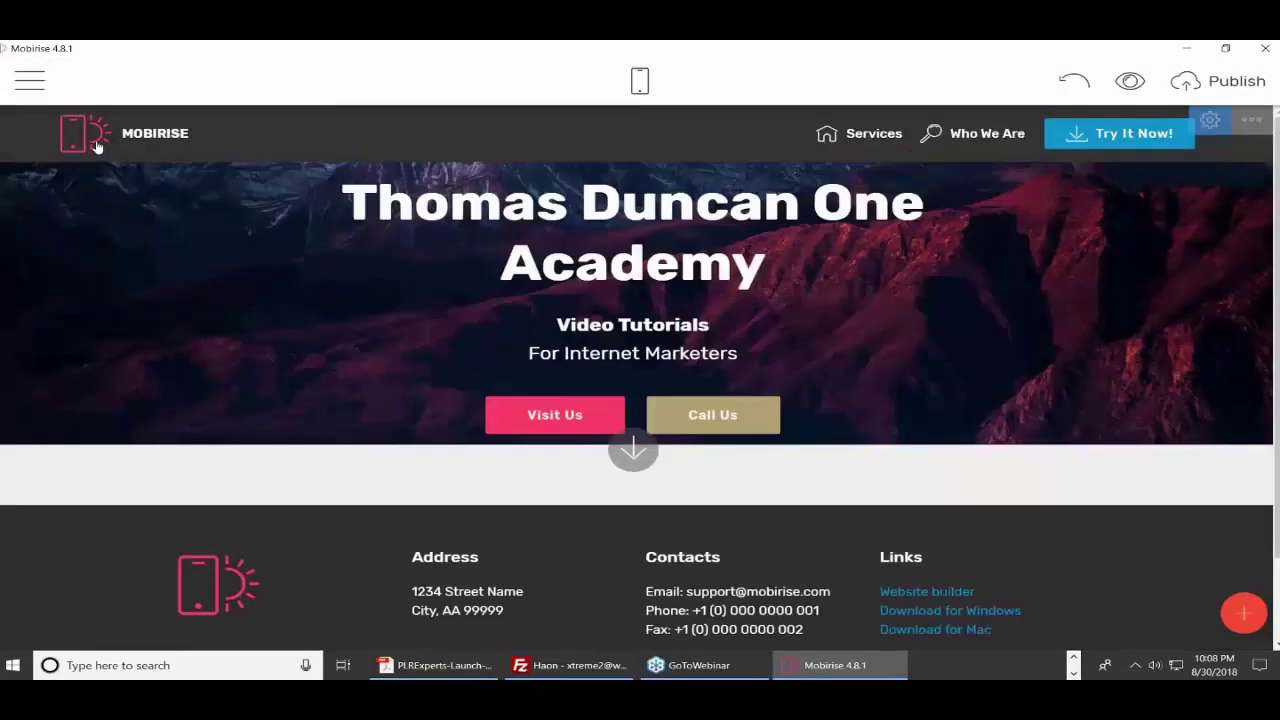
click(97, 146)
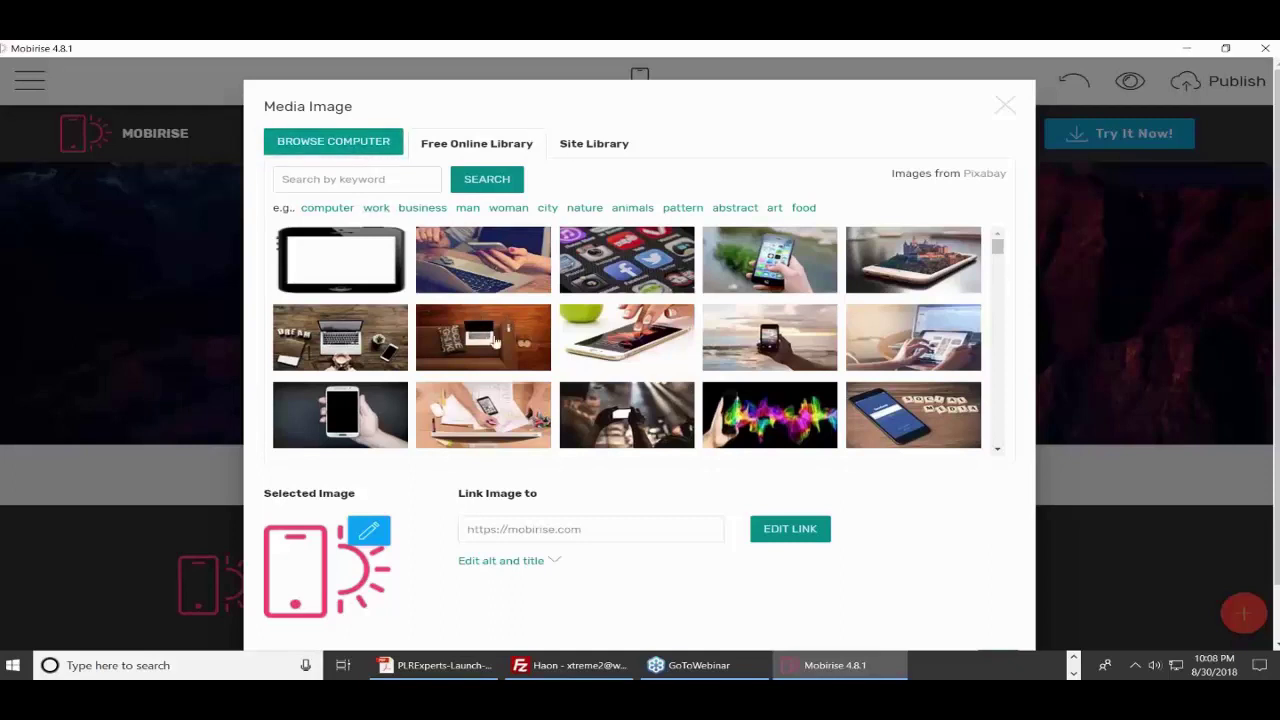
click(369, 531)
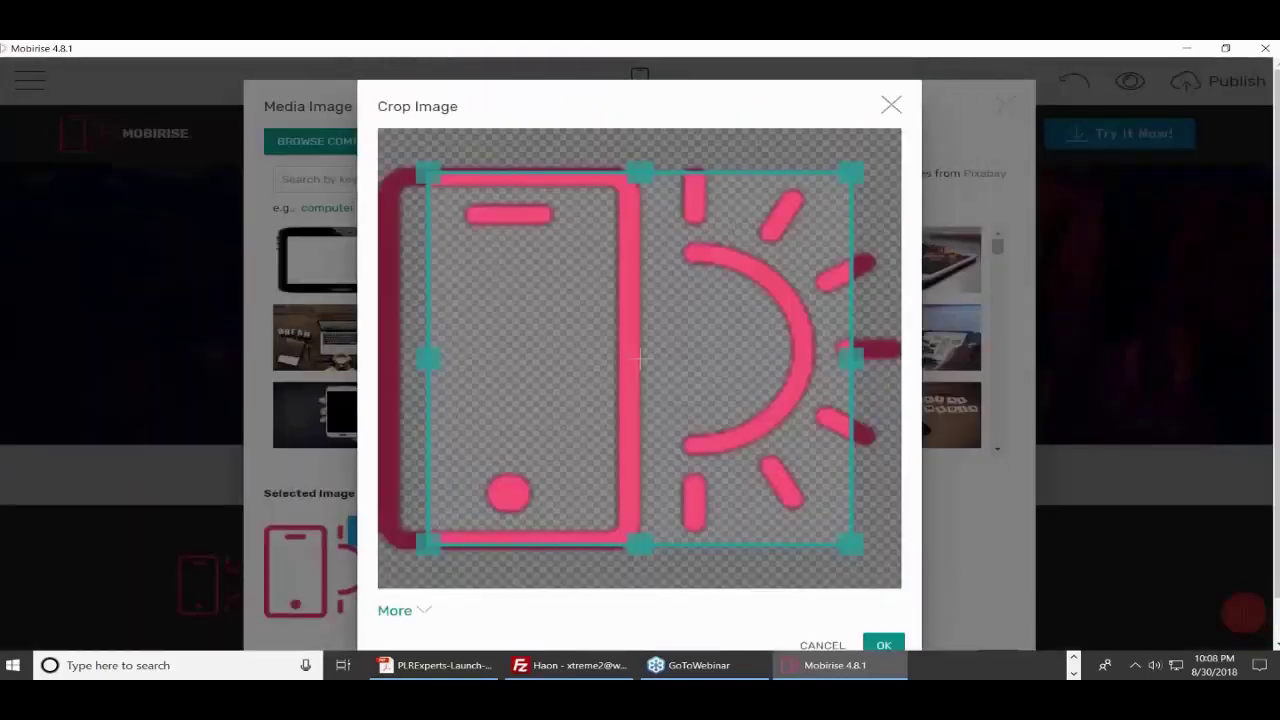
click(891, 104)
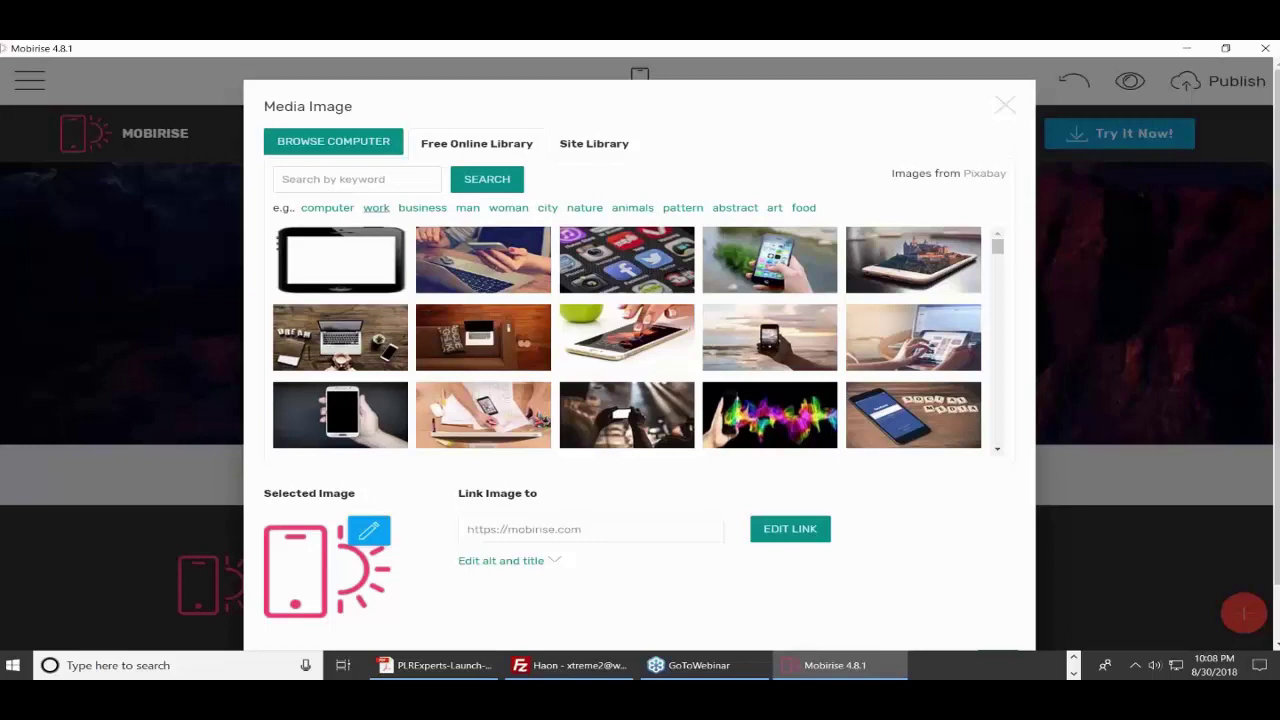
- Browse the free library's 'work' and 'woman' photos, then choose a 'city' sunset skyline
click(369, 210)
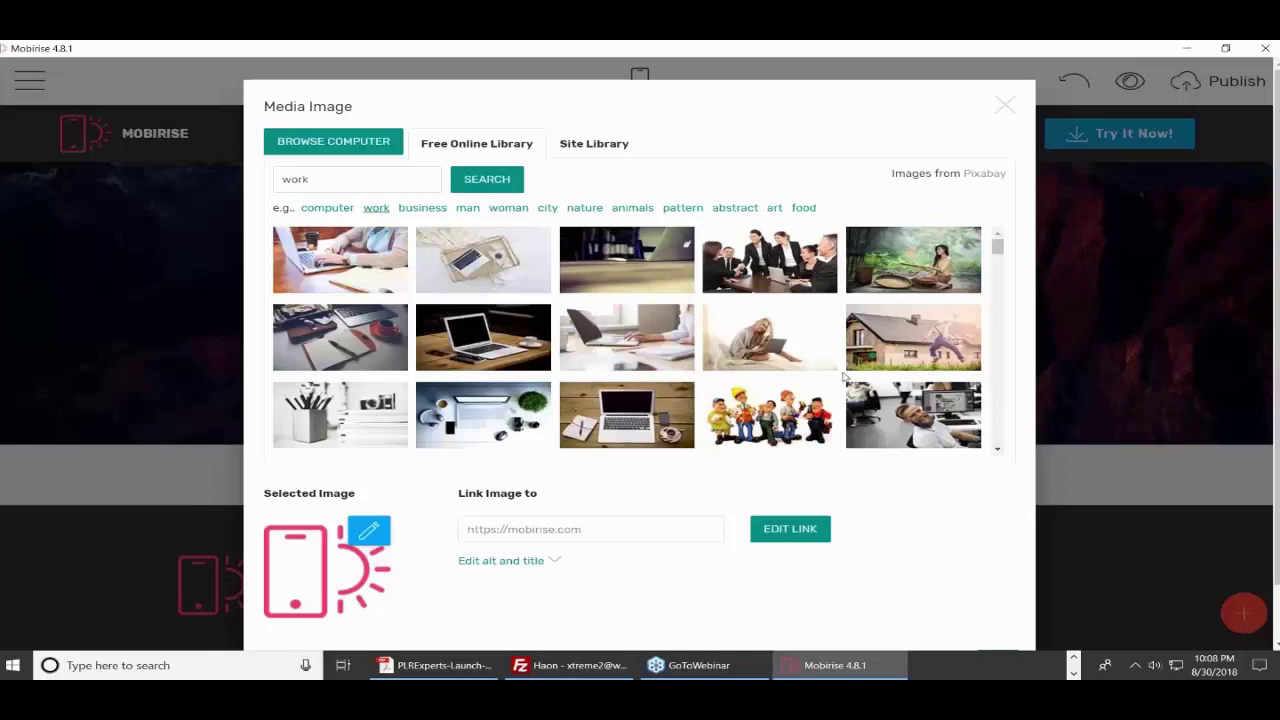
scroll(846, 378, down, 3)
scroll(1025, 331, down, 2)
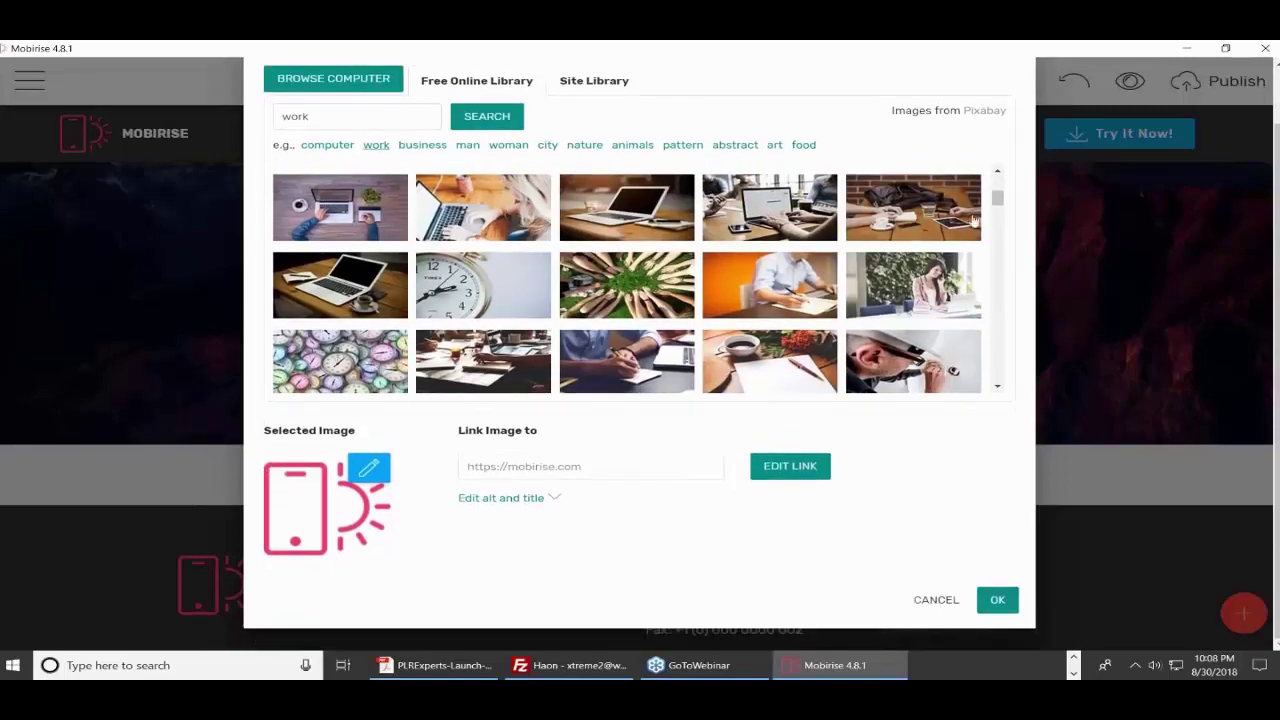
drag(995, 206, 996, 366)
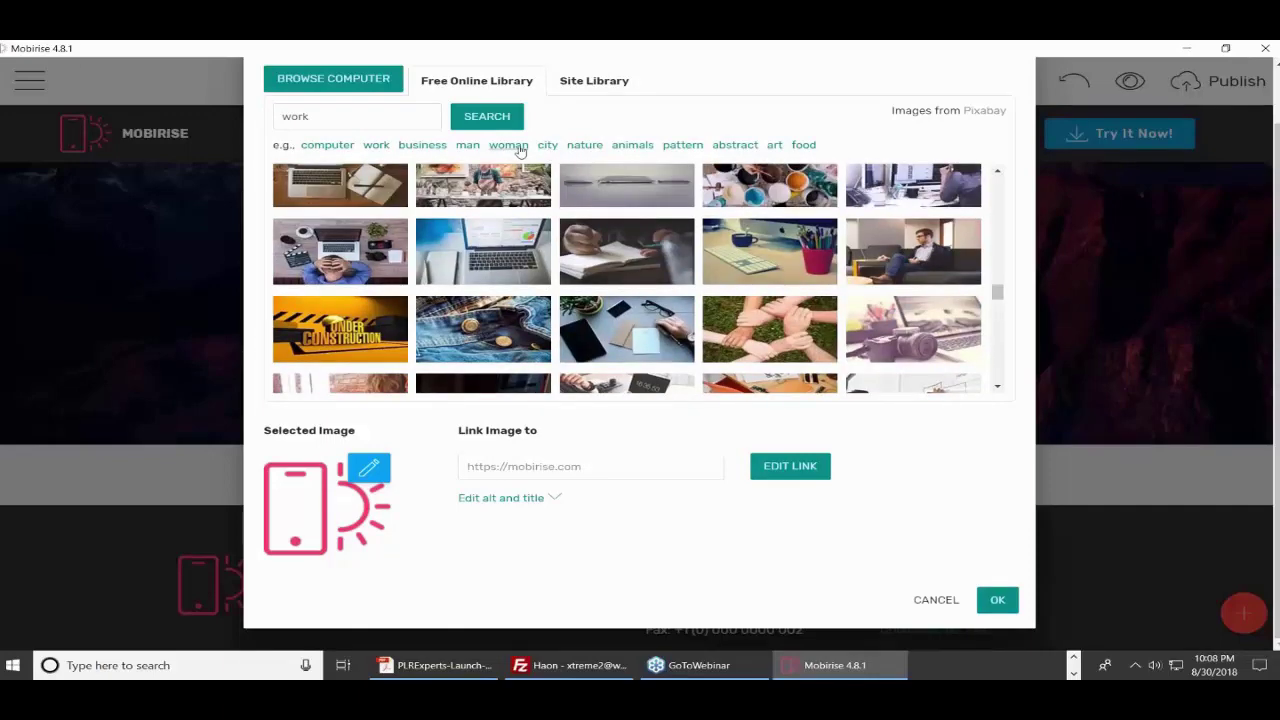
click(508, 145)
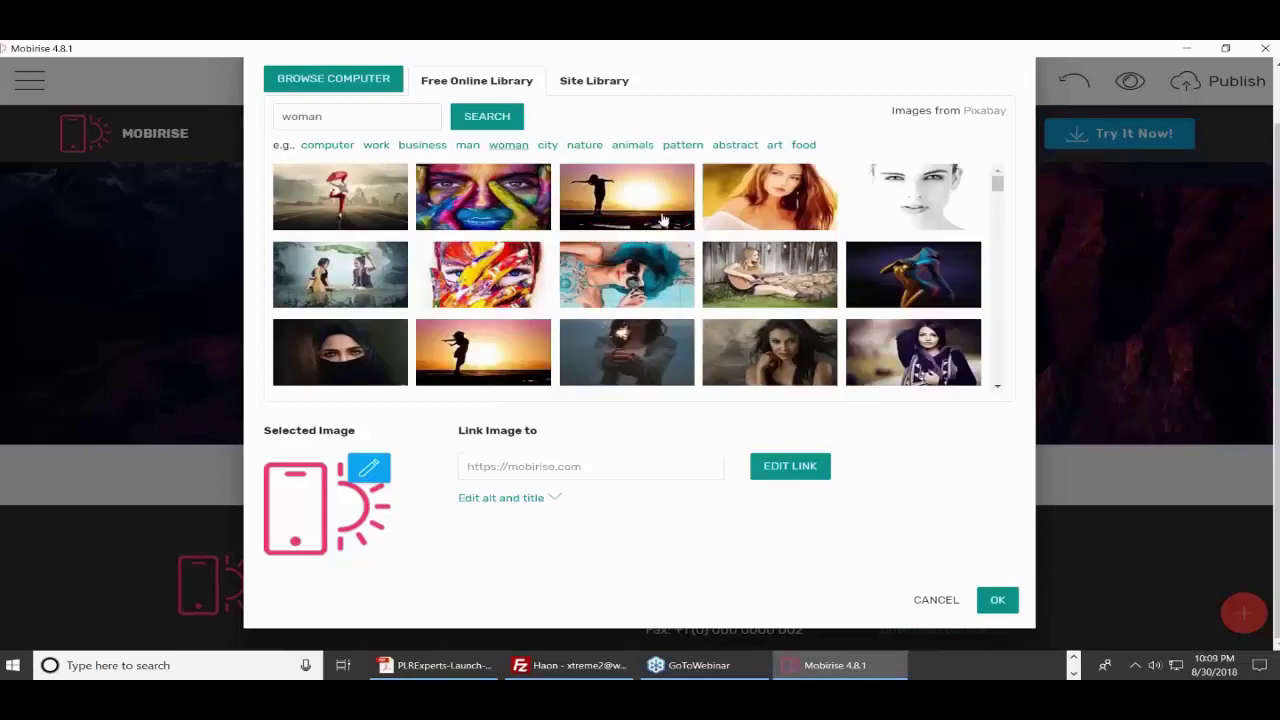
scroll(700, 230, down, 5)
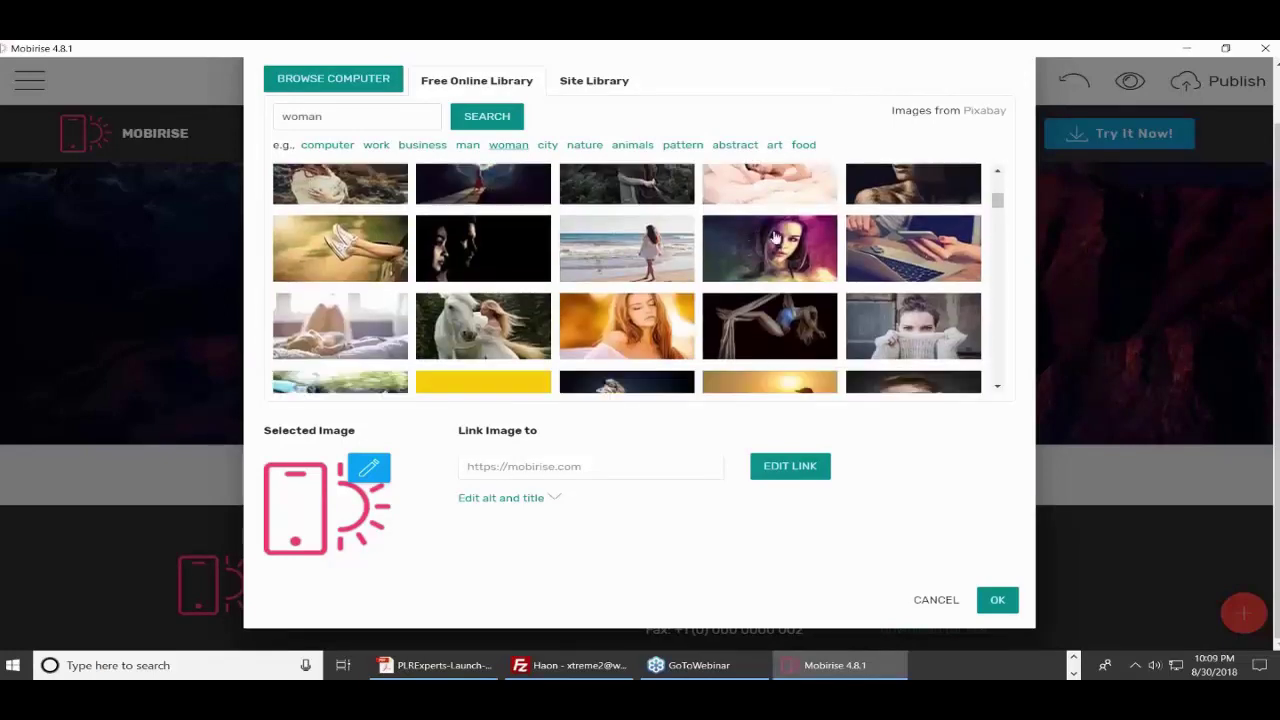
click(547, 145)
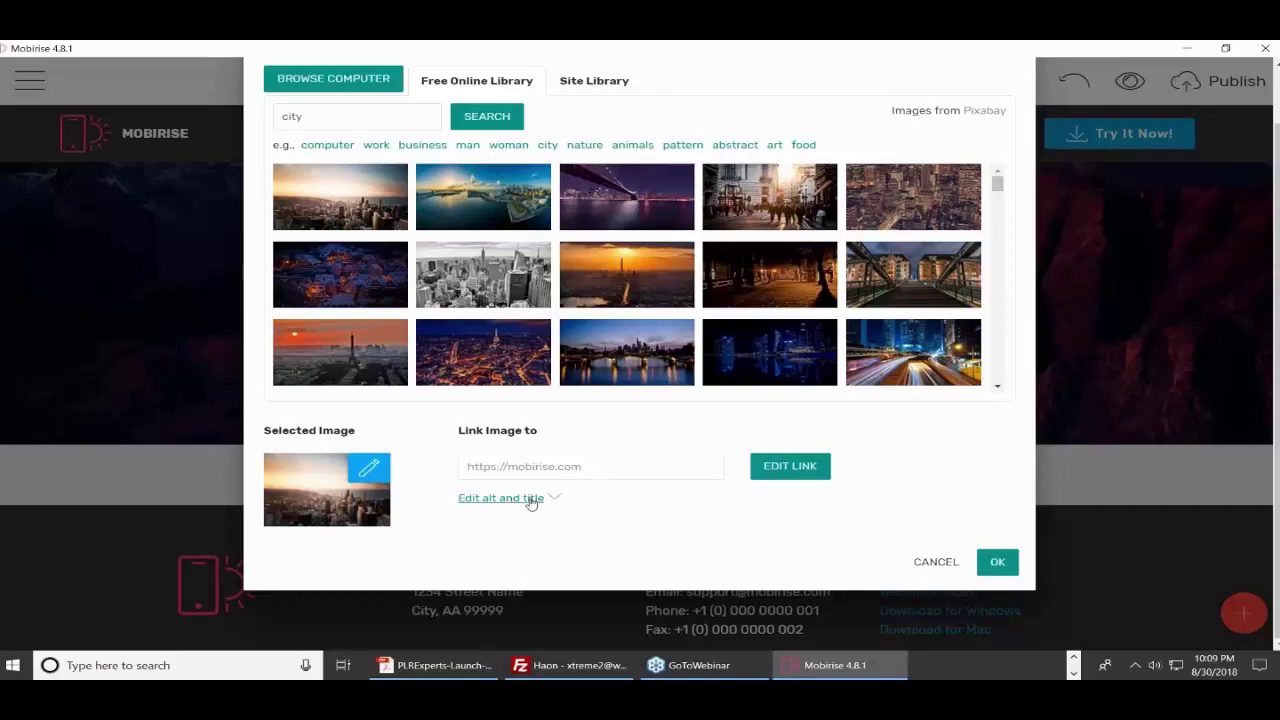
- Replace mobirise.com with haon.biz as the logo link and apply the city skyline photo
click(566, 478)
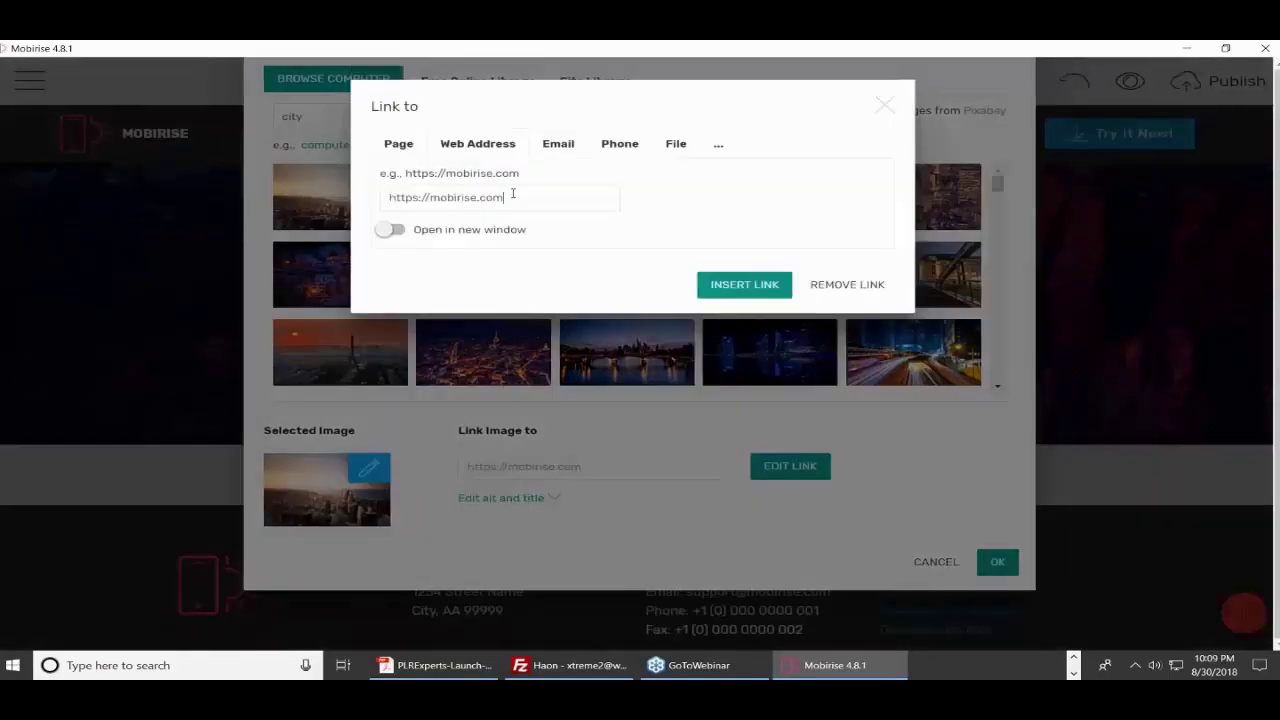
drag(512, 195, 431, 200)
text(haon.)
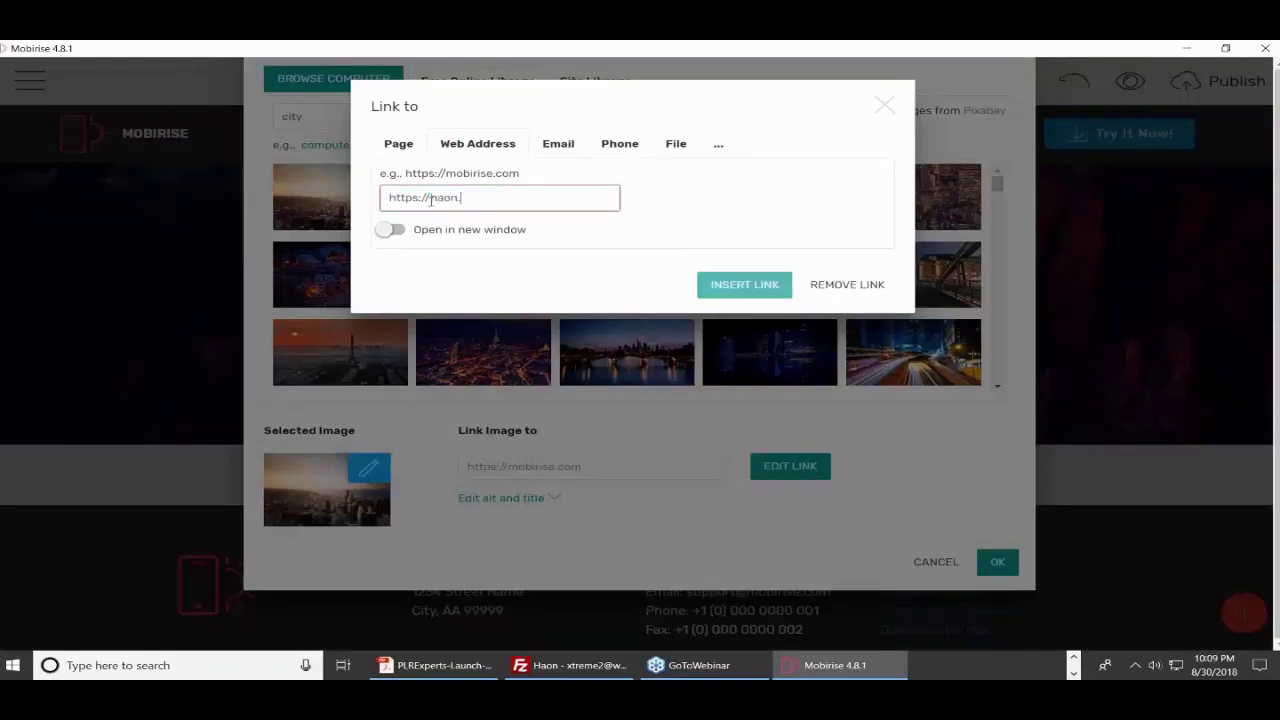
text(biz)
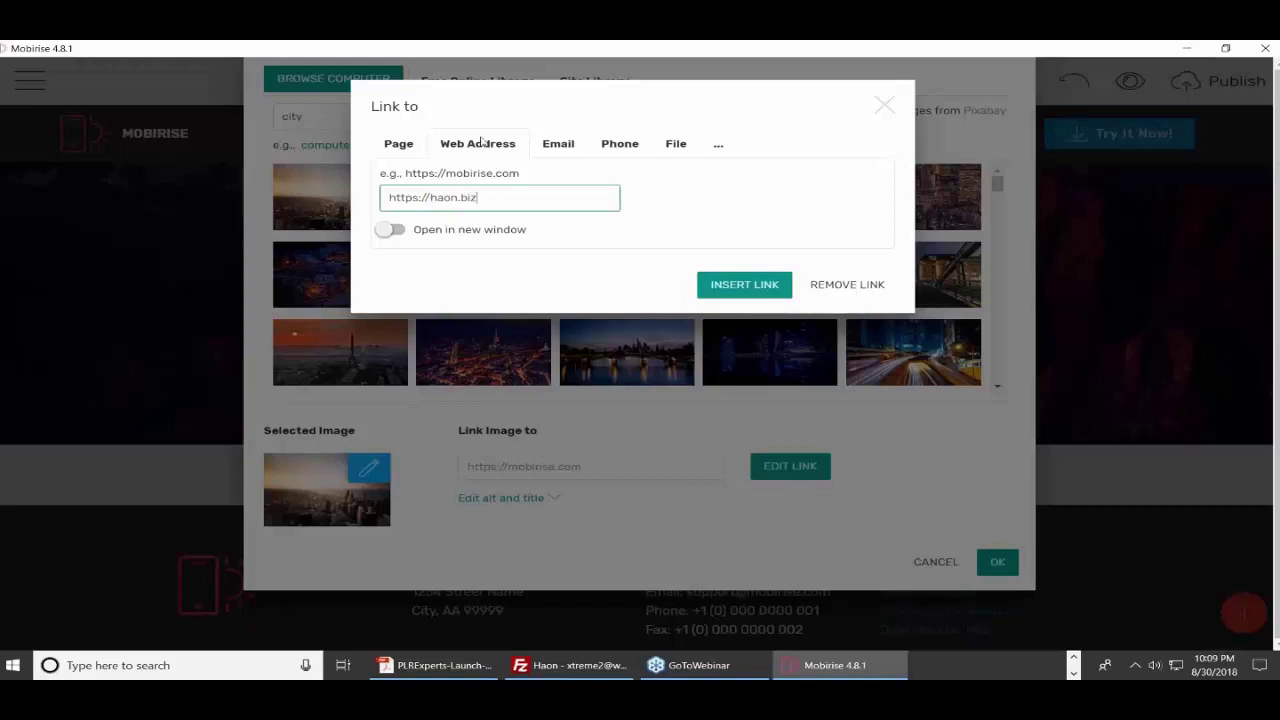
click(718, 290)
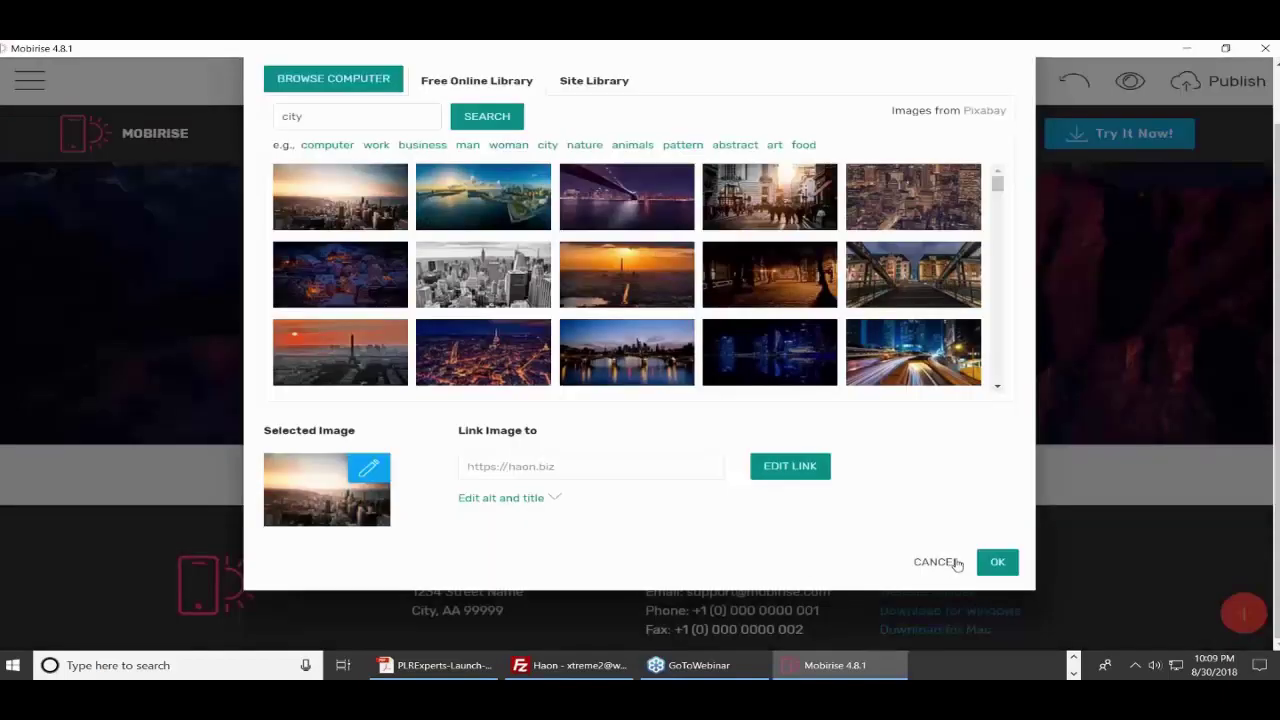
click(997, 564)
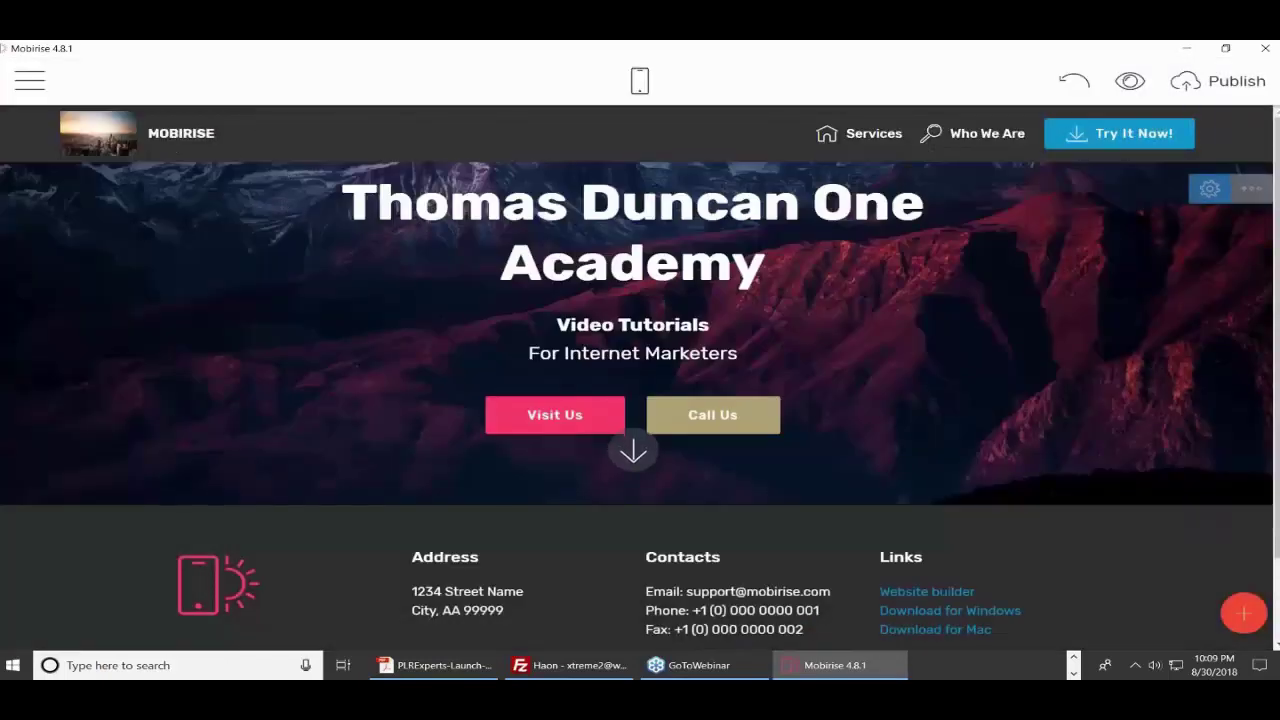
- Swap the magnifier icon on the Who We Are menu link for the mobile phone icon
click(180, 133)
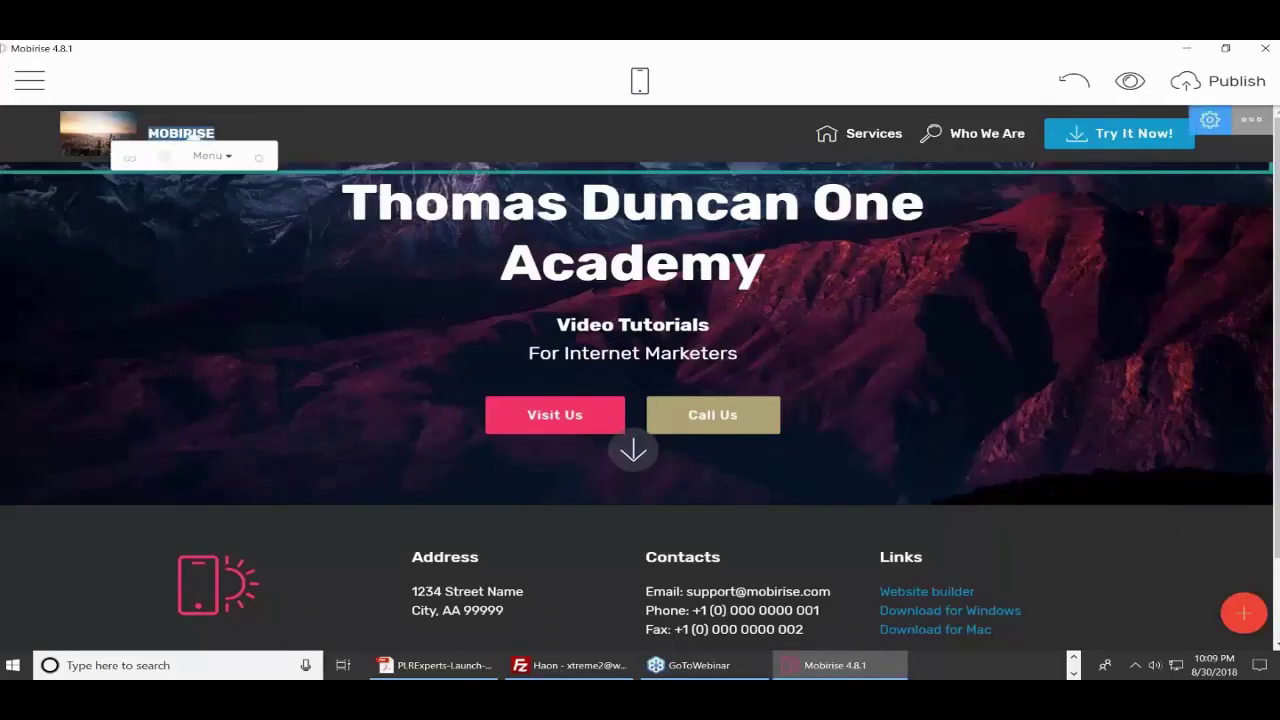
double_click(865, 136)
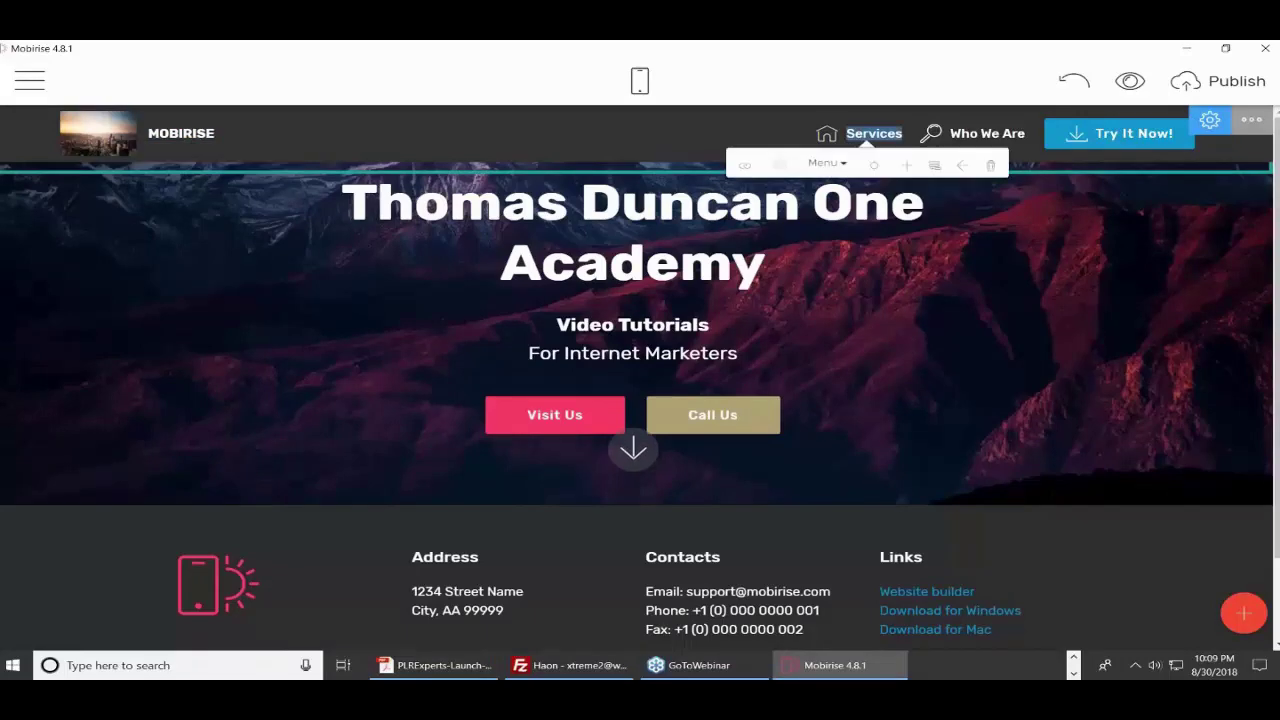
click(930, 135)
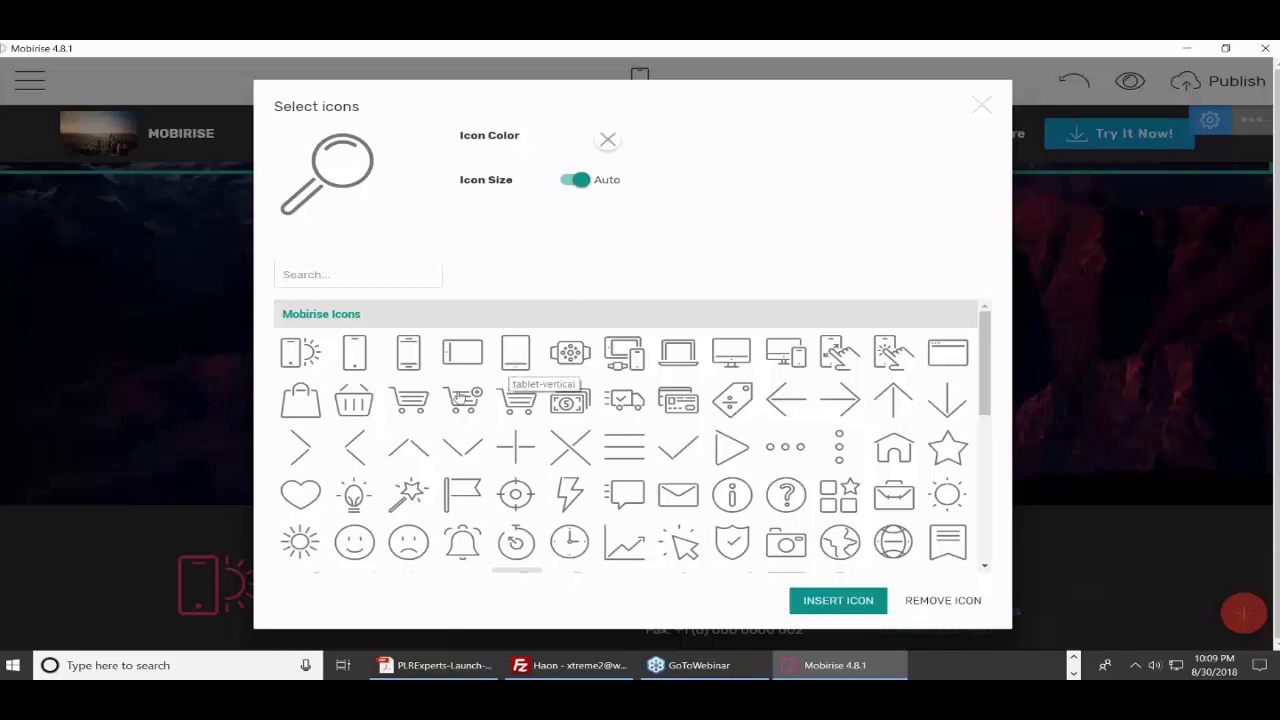
click(409, 358)
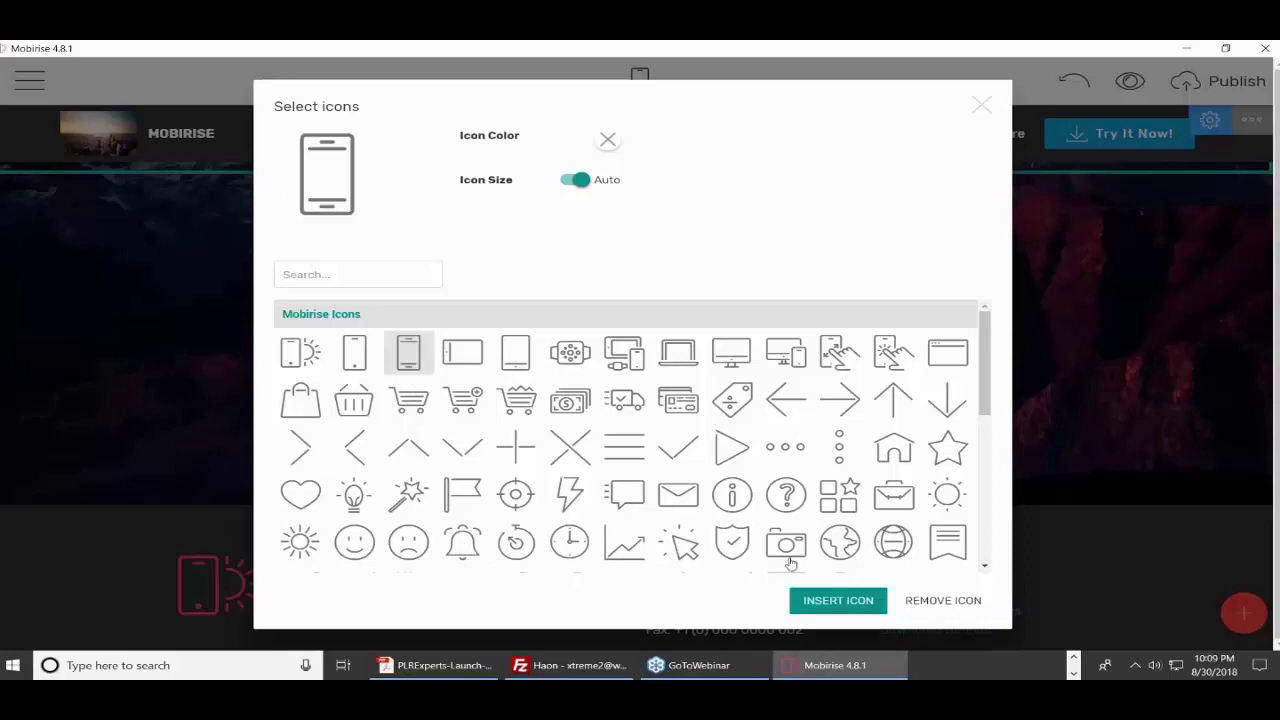
click(833, 599)
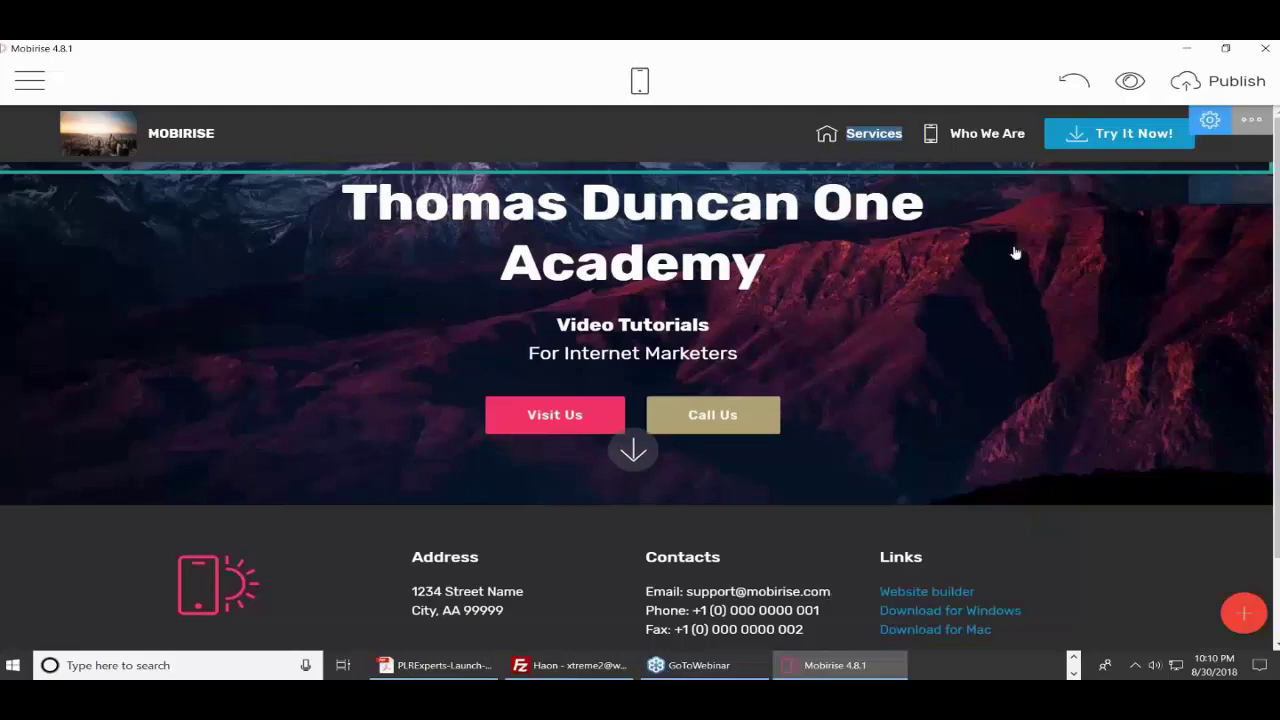
click(983, 137)
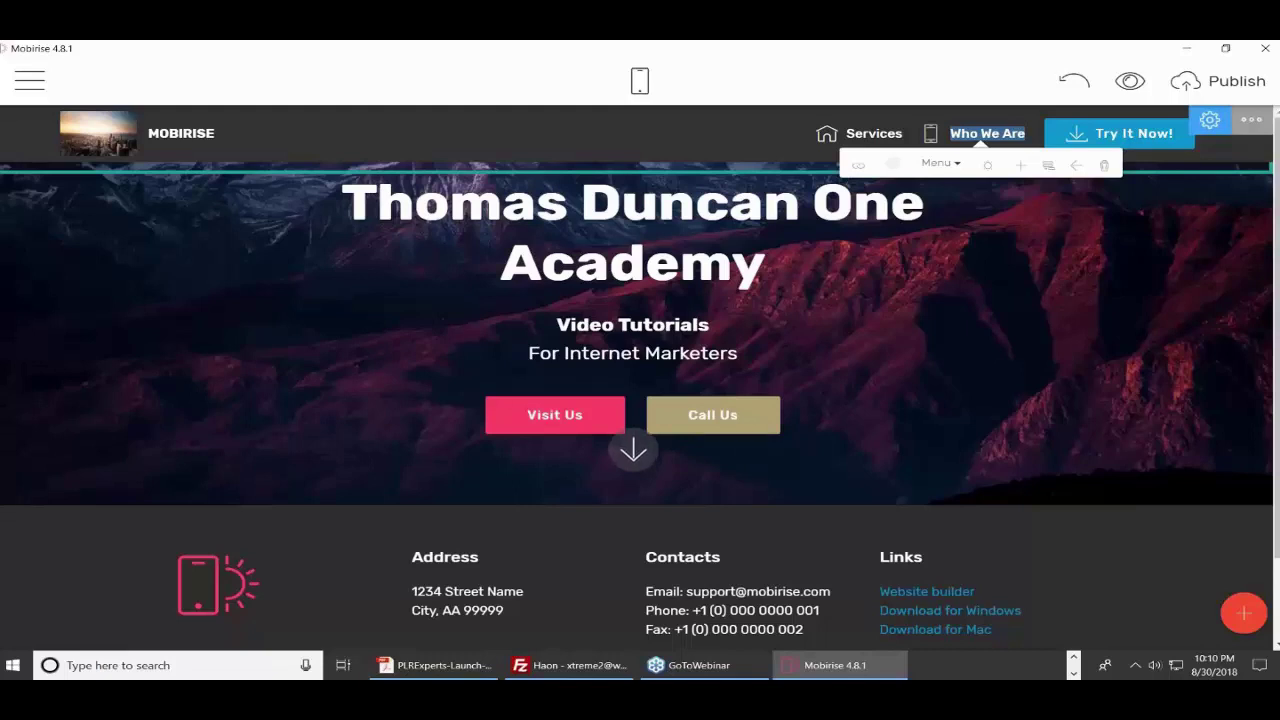
triple_click(1016, 322)
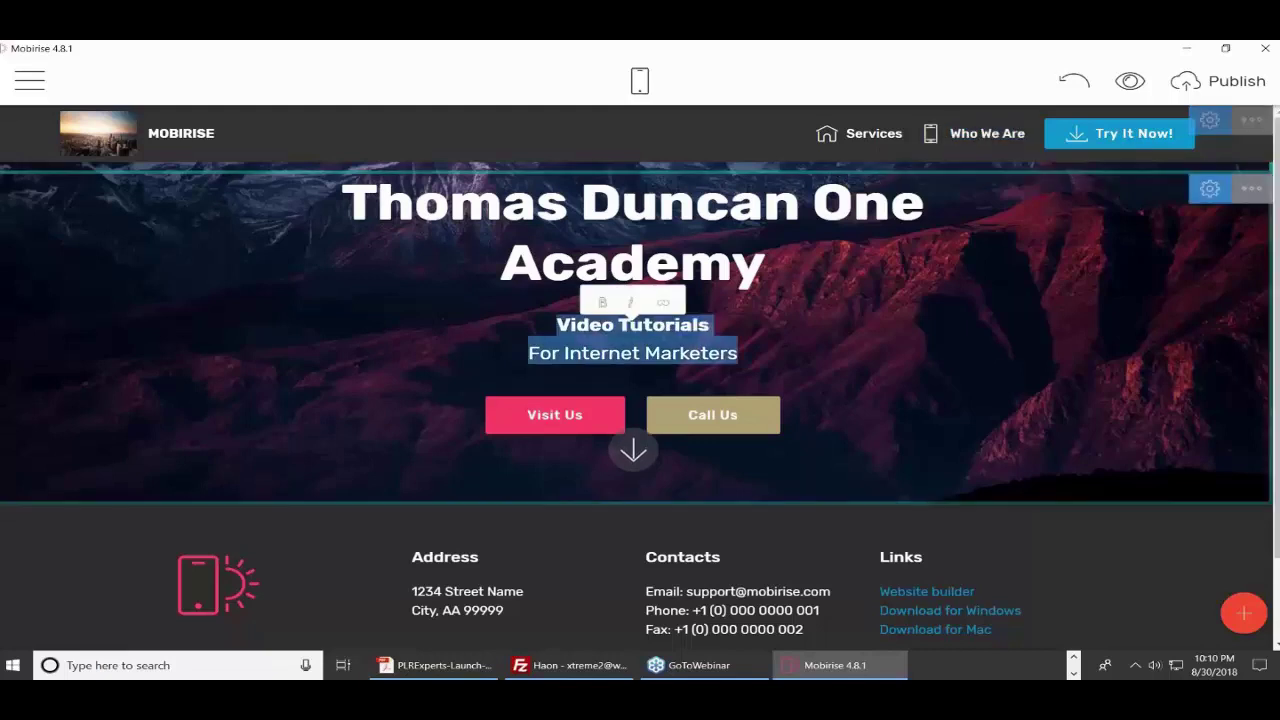
click(836, 338)
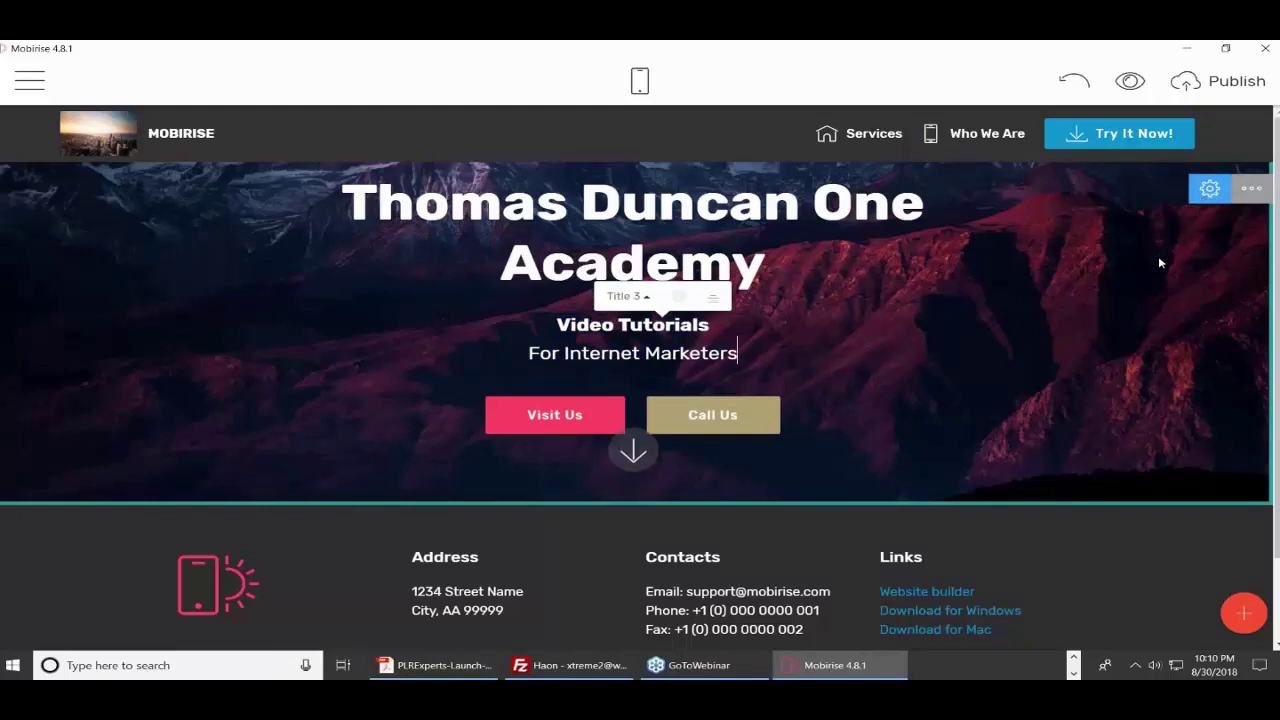
click(1208, 190)
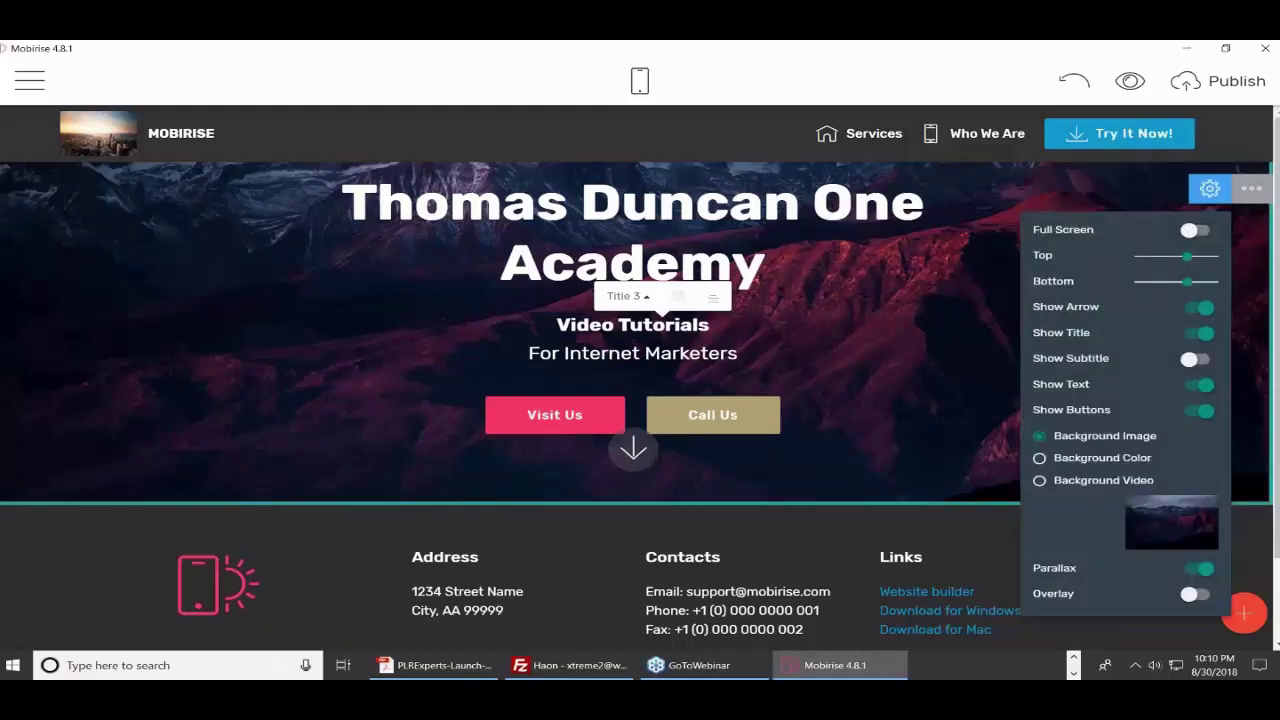
triple_click(982, 271)
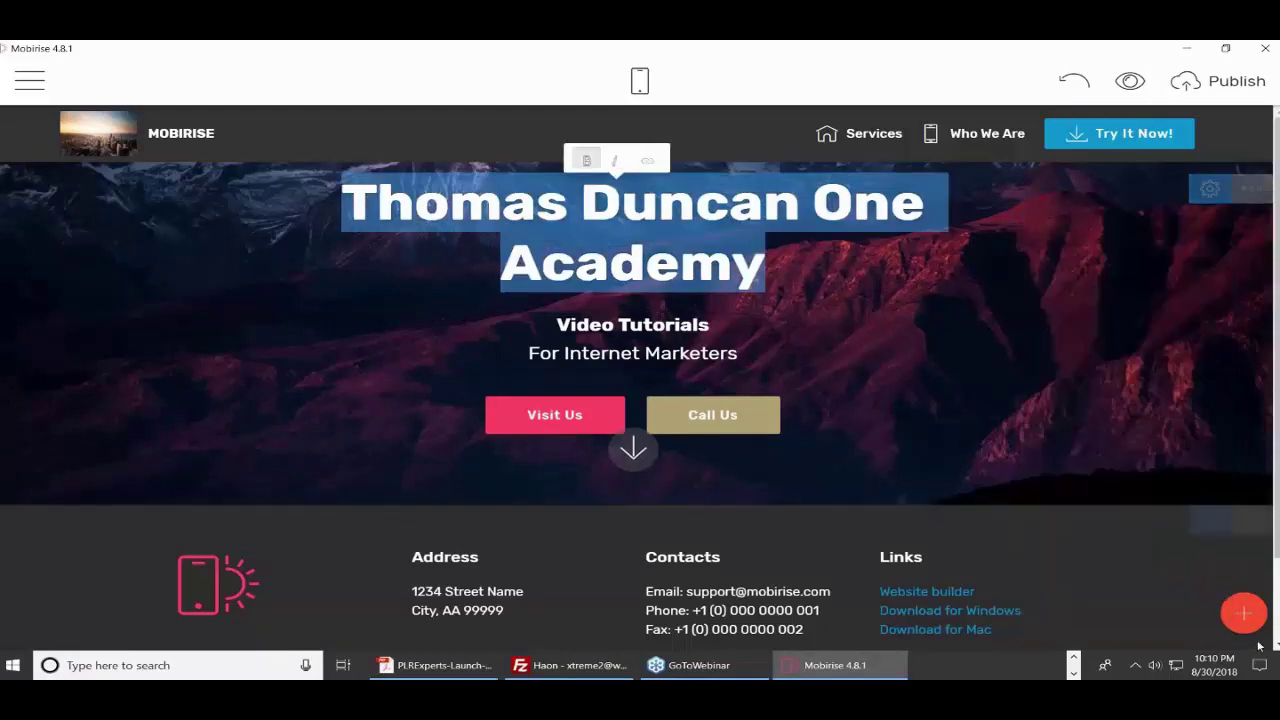
click(1245, 617)
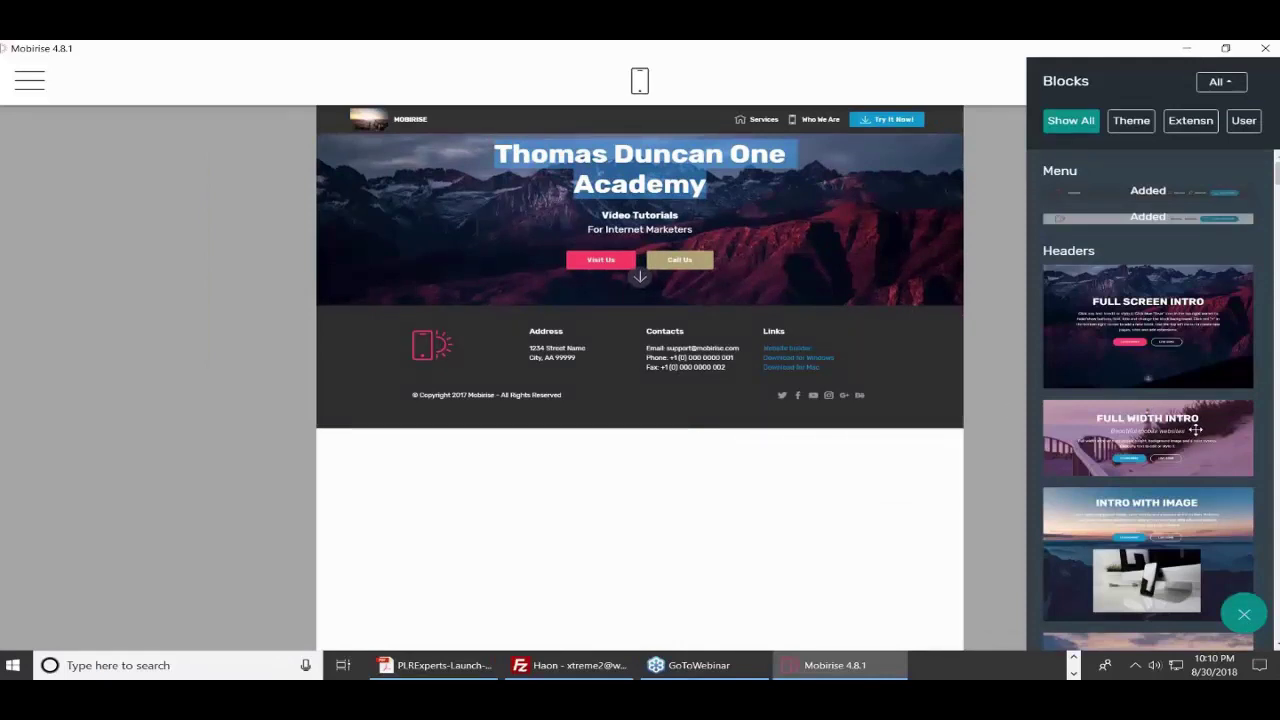
- Drop the Full Width Intro block below the footer and scroll down to it
drag(1195, 429, 594, 494)
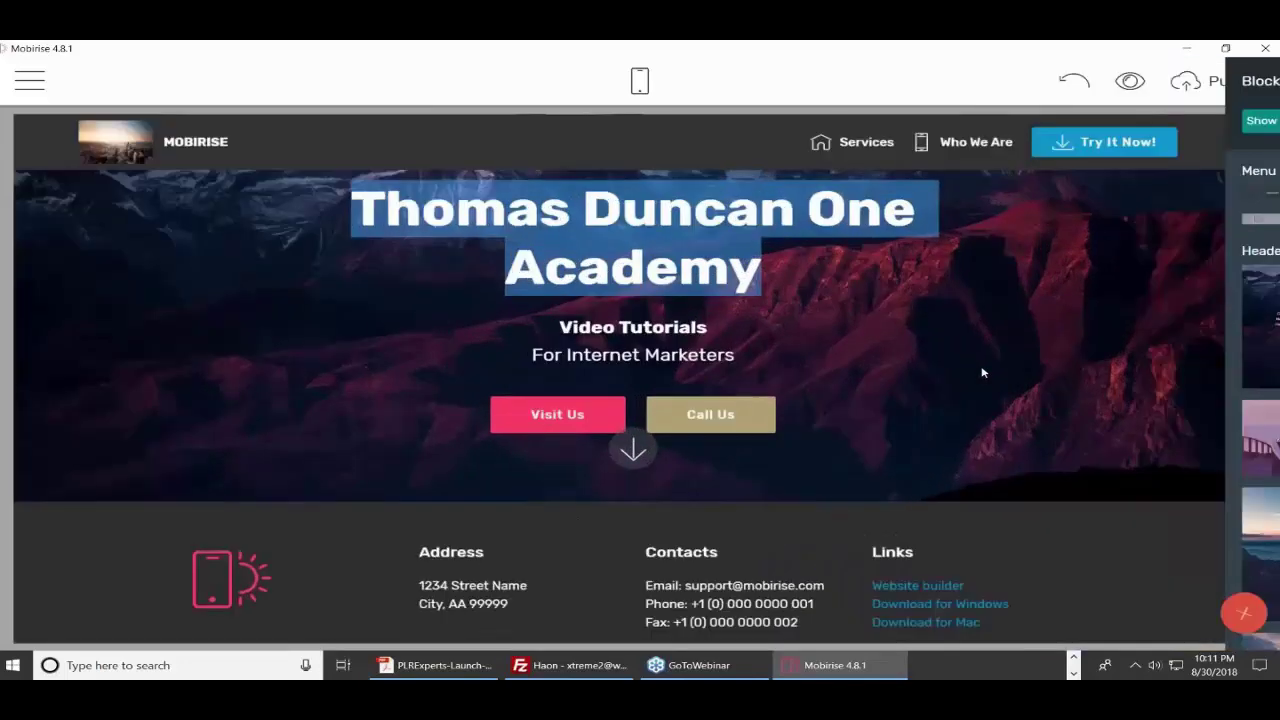
click(633, 450)
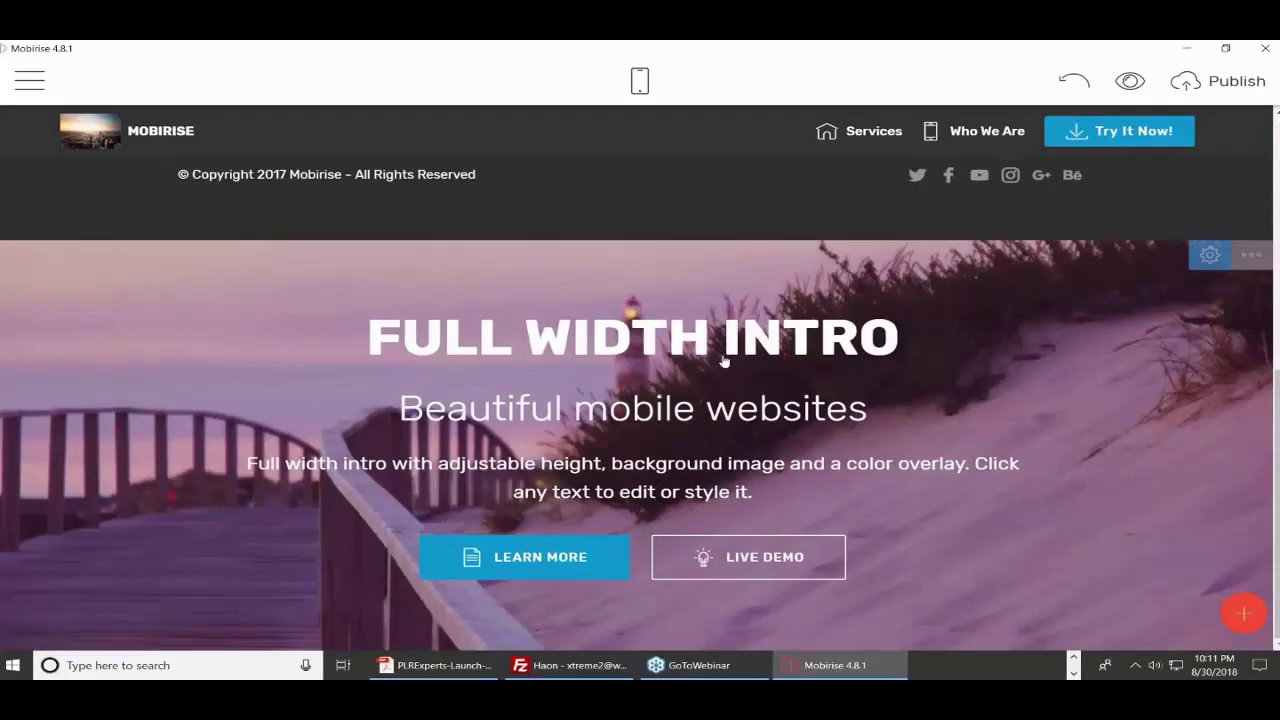
- Give the Full Width Intro block a Background Video, then open a new incognito browser window
click(1210, 257)
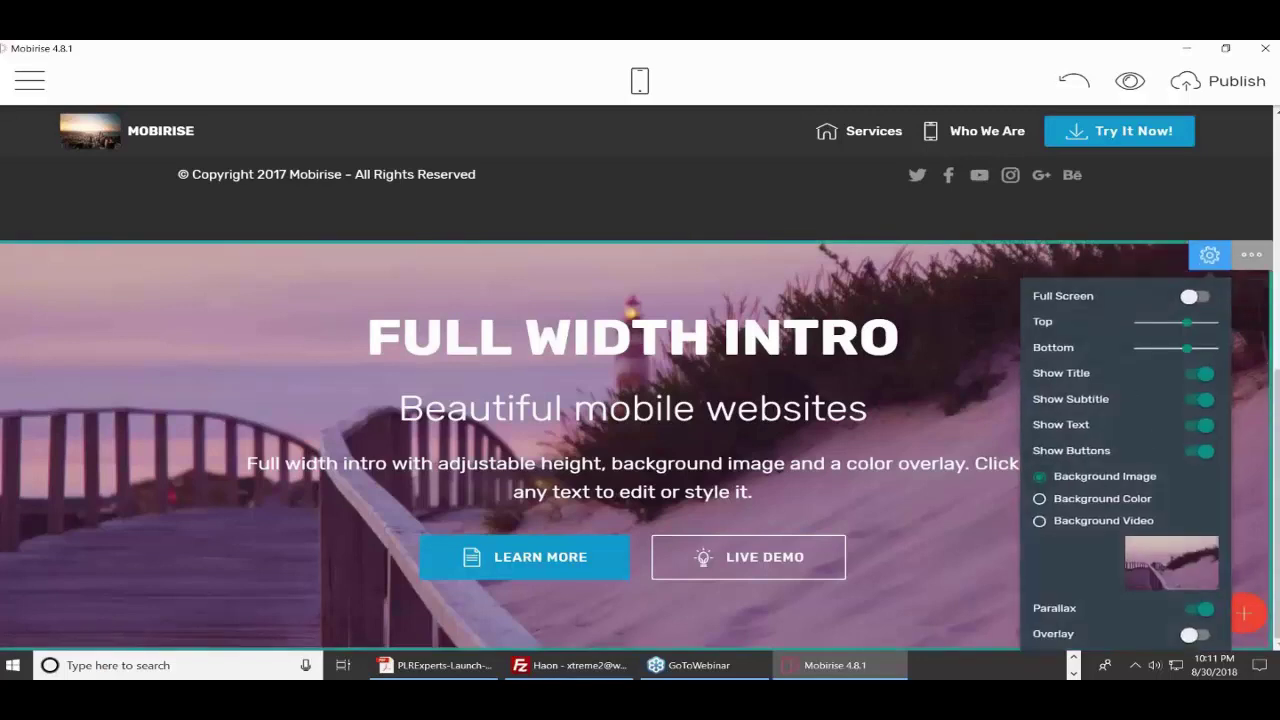
click(1040, 522)
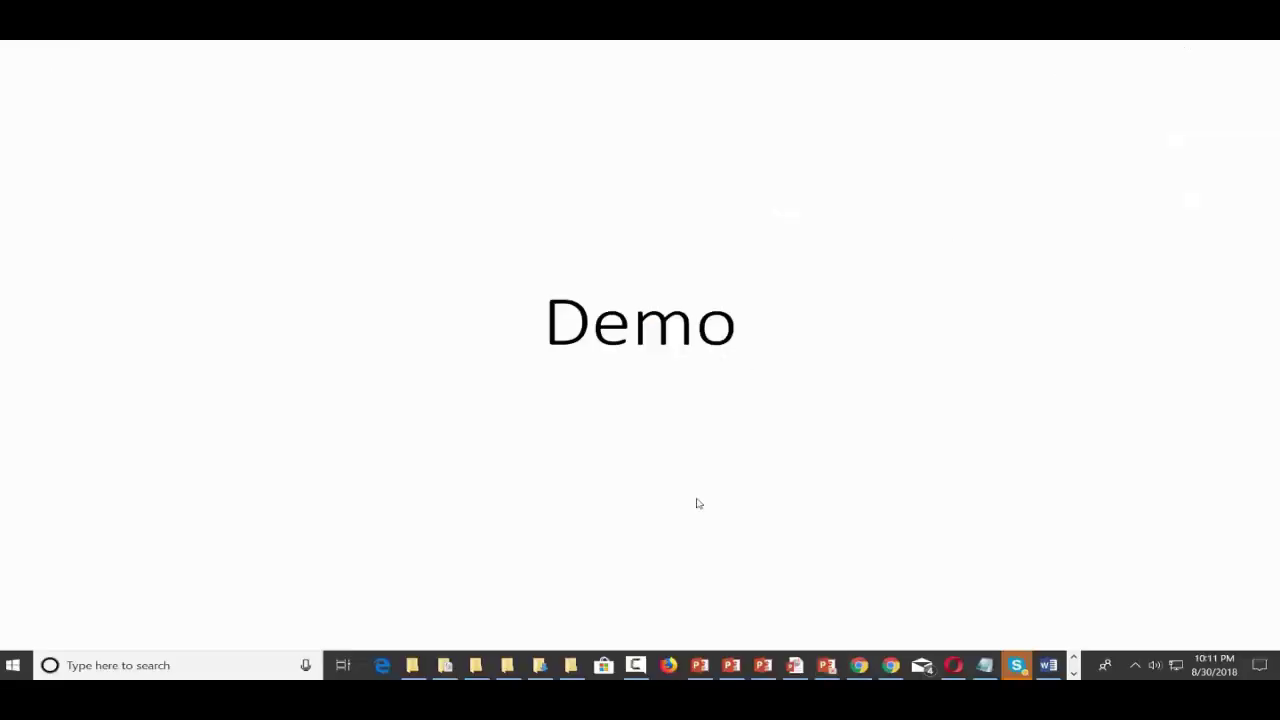
click(890, 665)
right_click(890, 665)
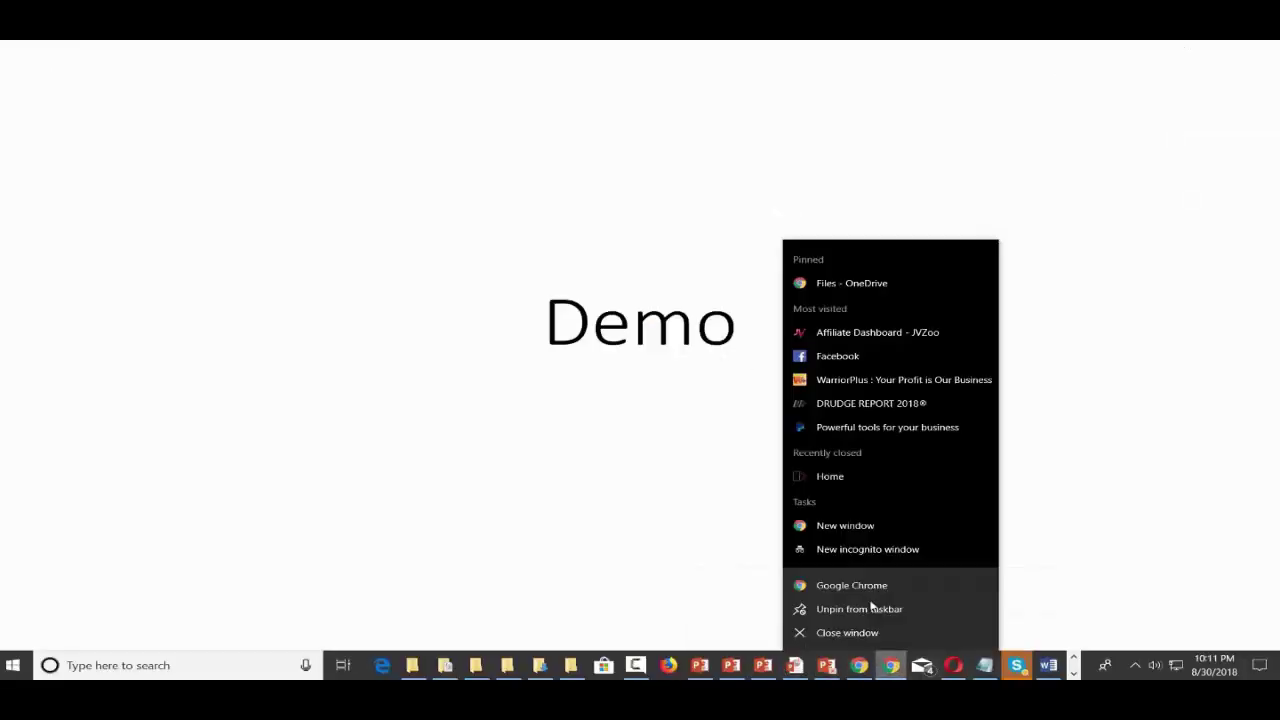
click(858, 550)
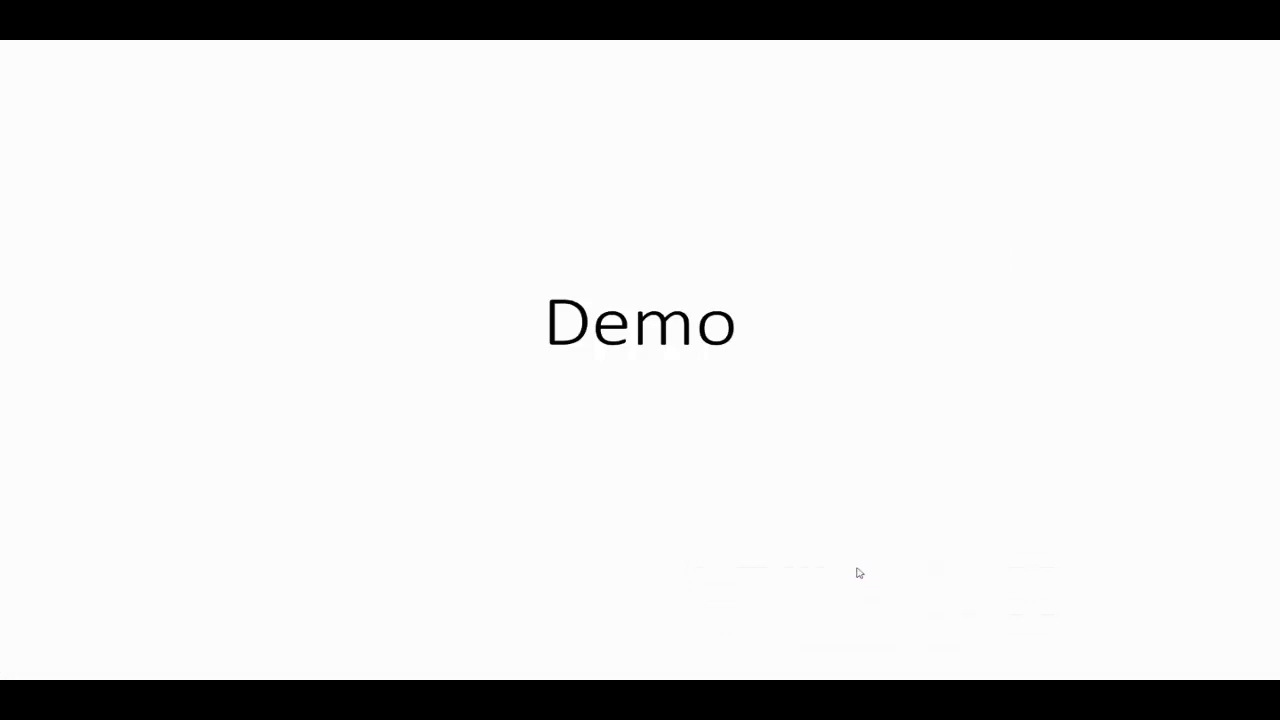
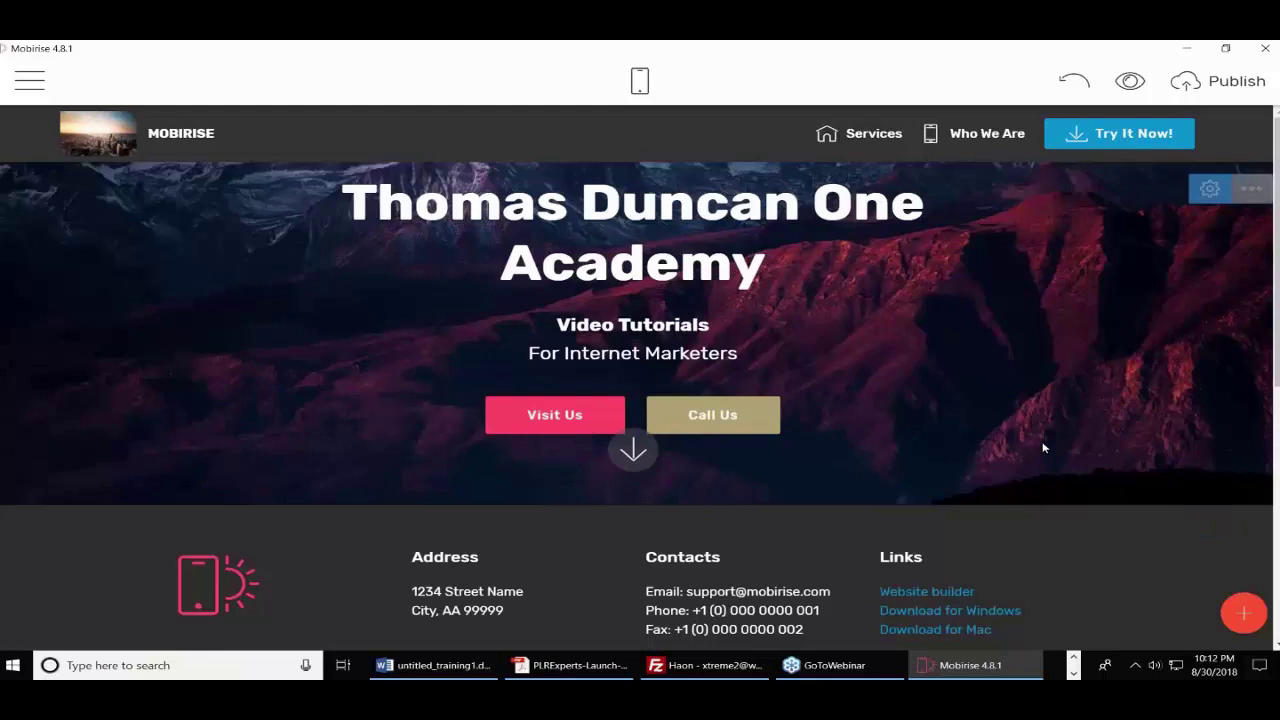
click(1210, 192)
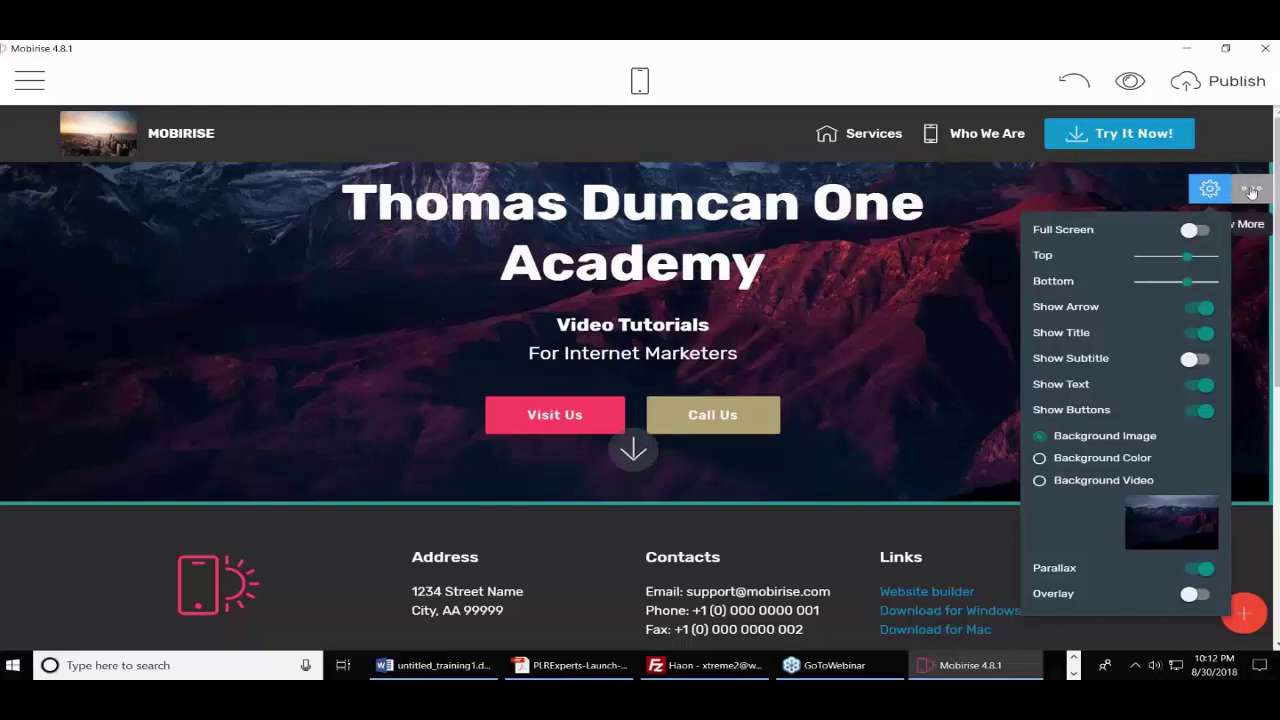
click(1251, 190)
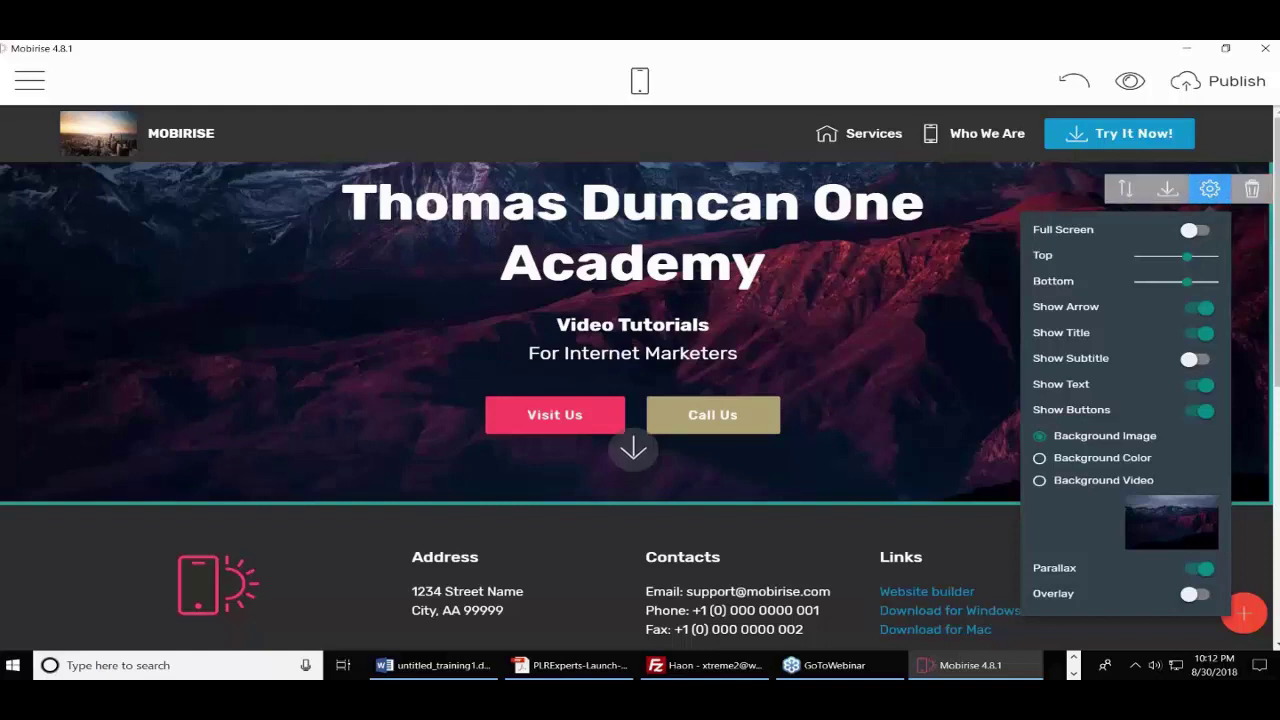
click(1084, 290)
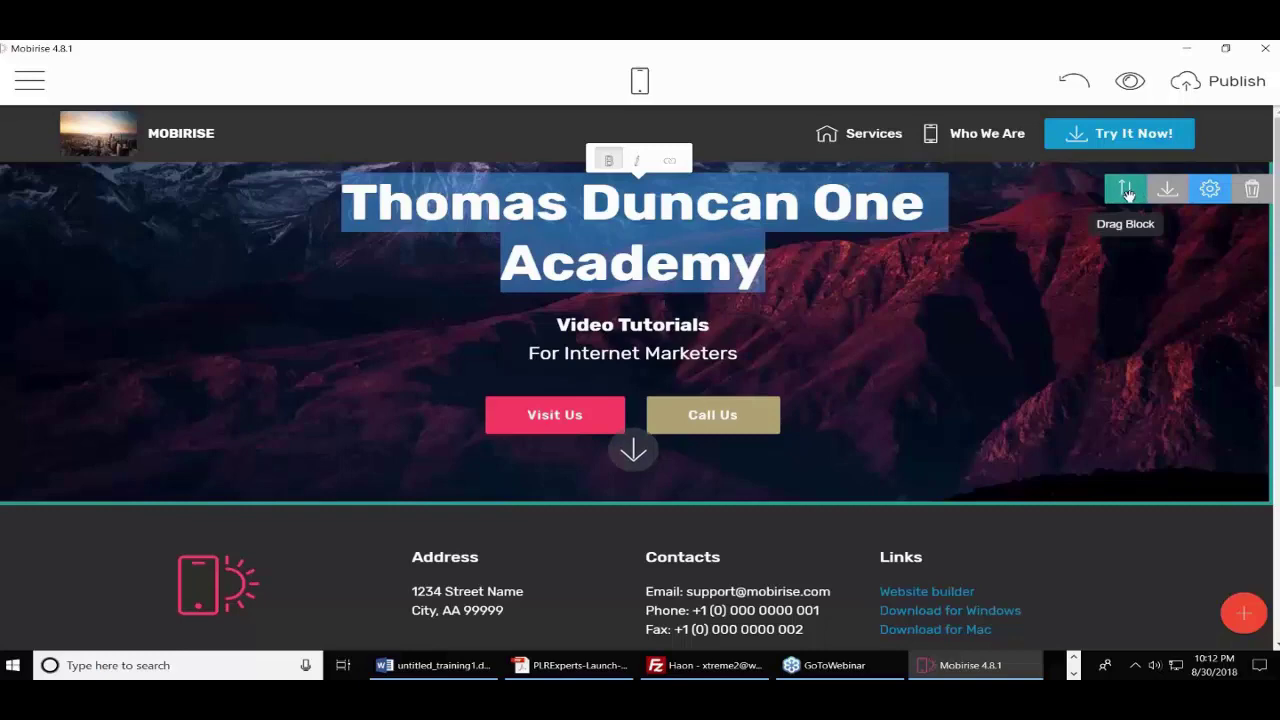
mouse_move(1124, 192)
mouse_down()
mouse_move(1114, 240)
mouse_move(853, 280)
mouse_move(855, 496)
mouse_up()
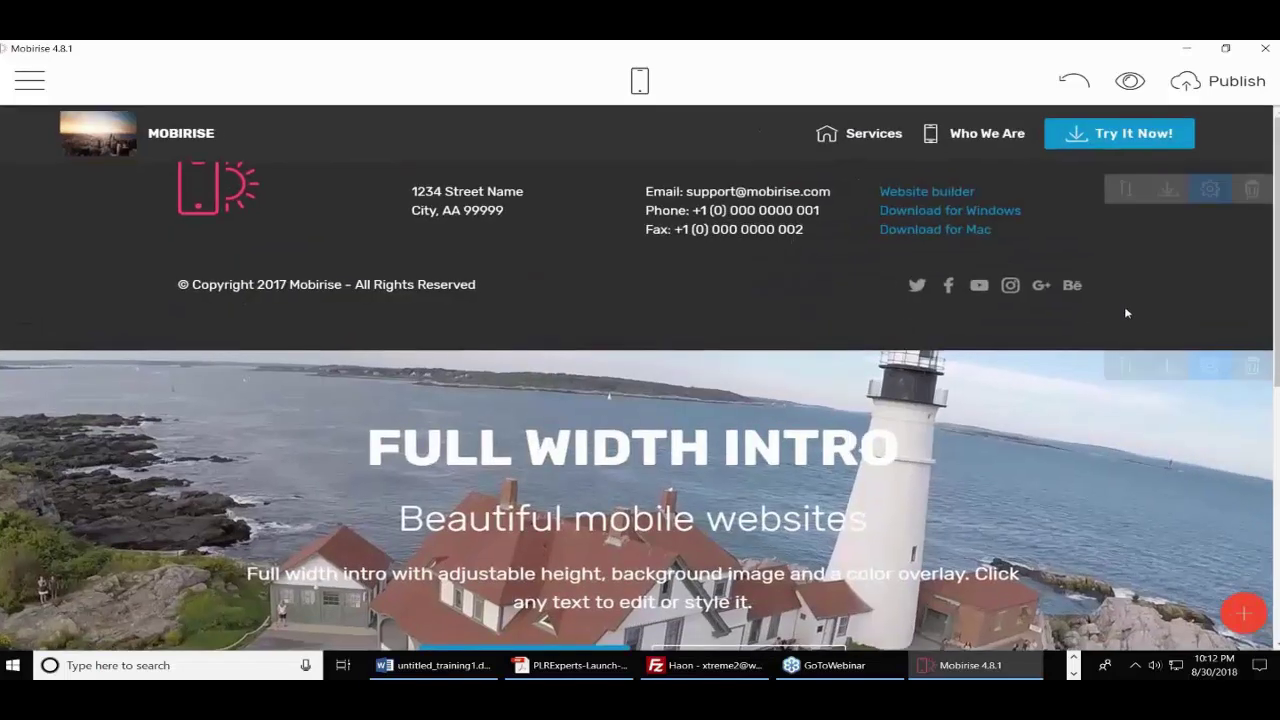
scroll(1176, 225, down, 5)
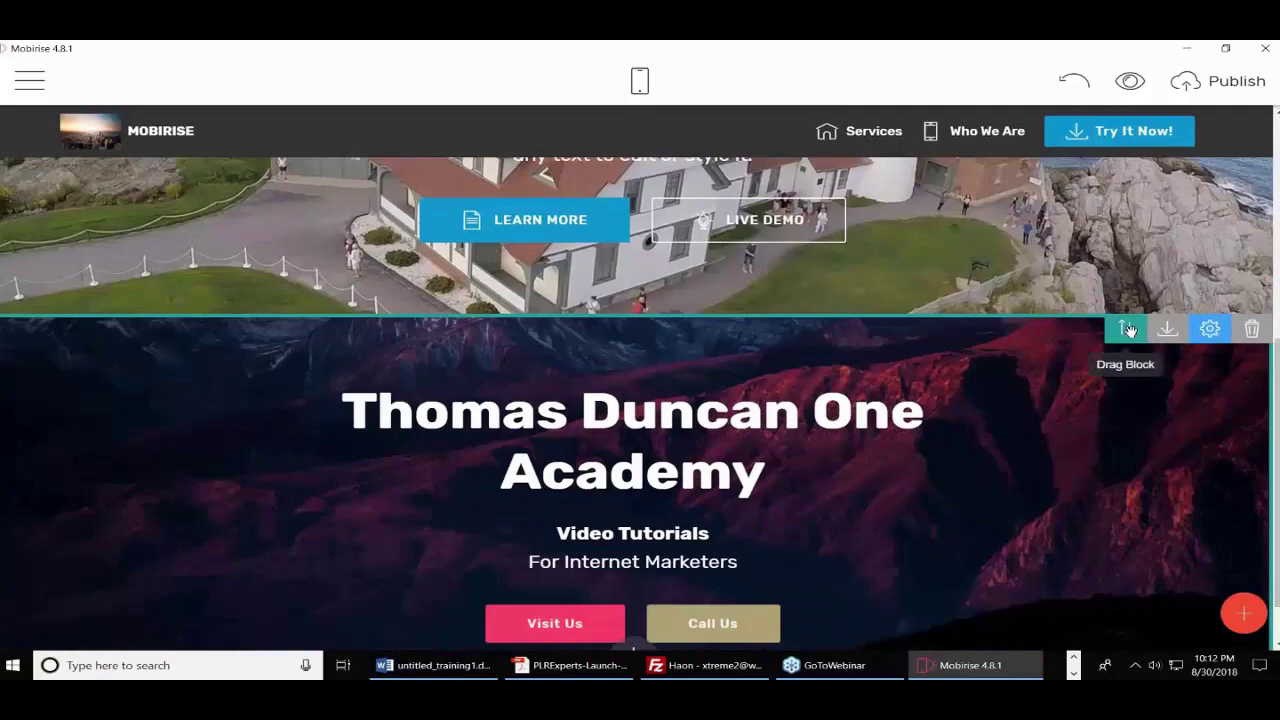
drag(1128, 330, 819, 110)
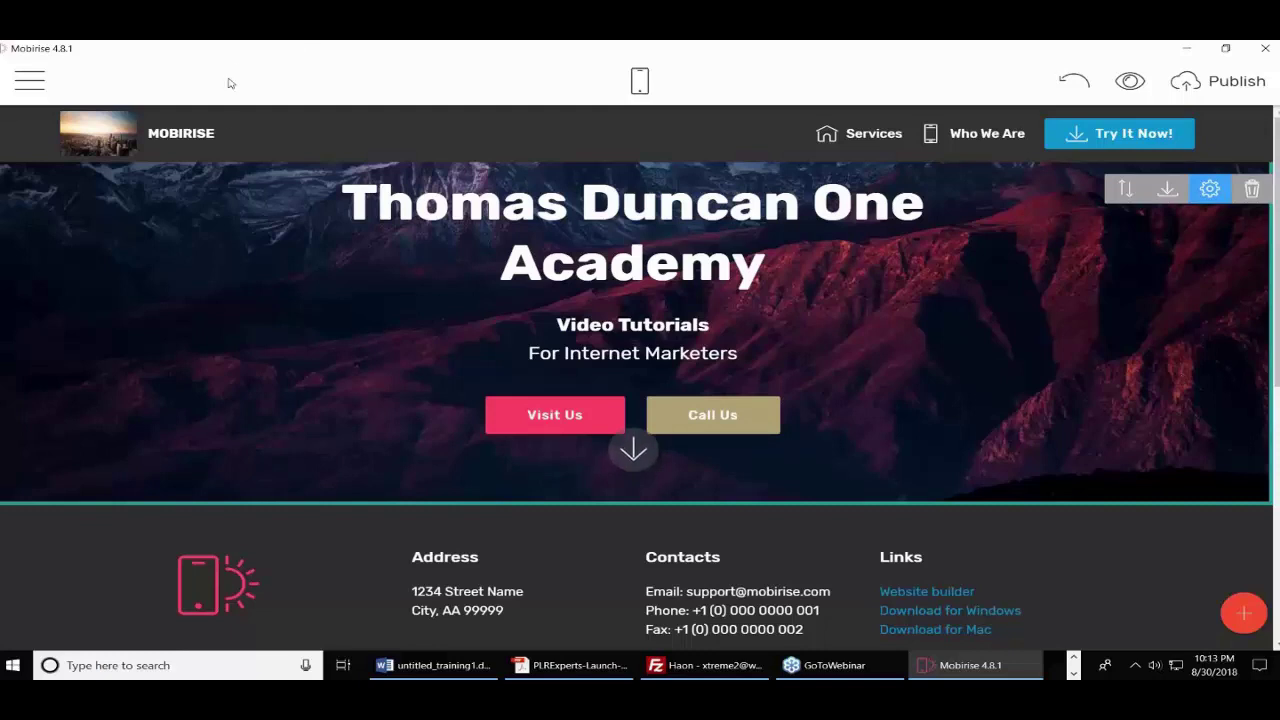
- Create a new site page and name it About Us
click(48, 88)
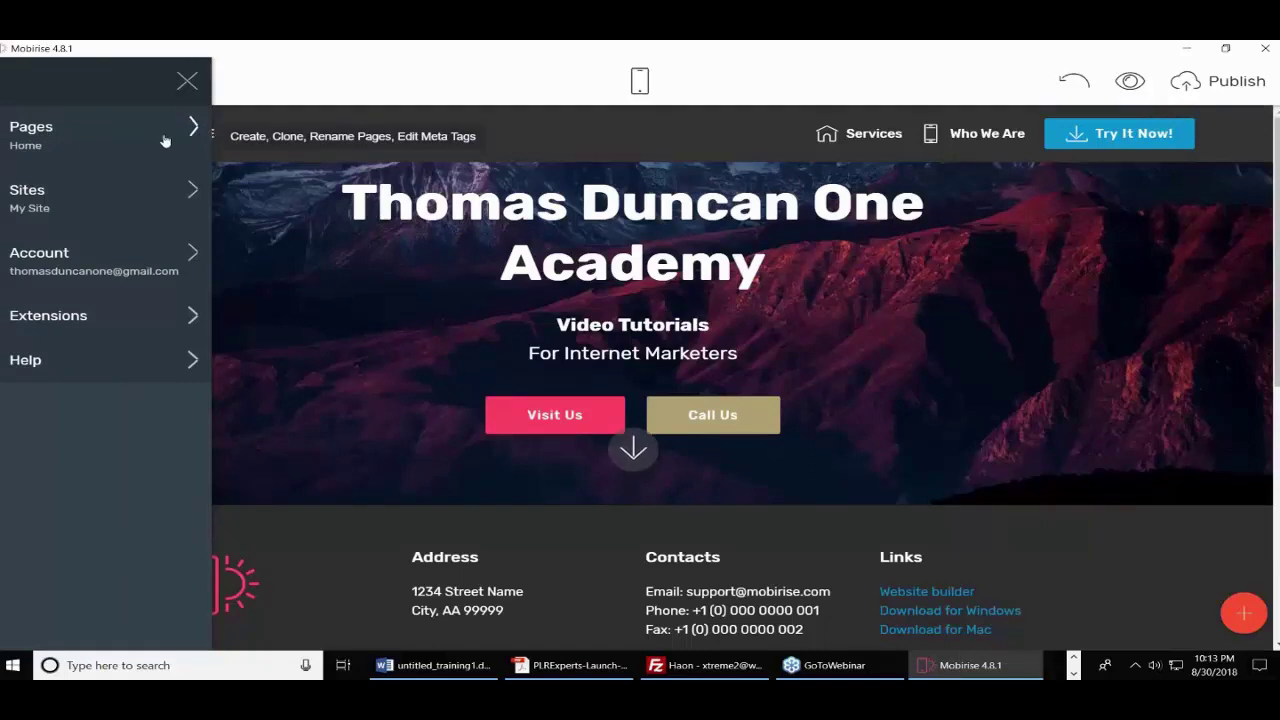
click(165, 141)
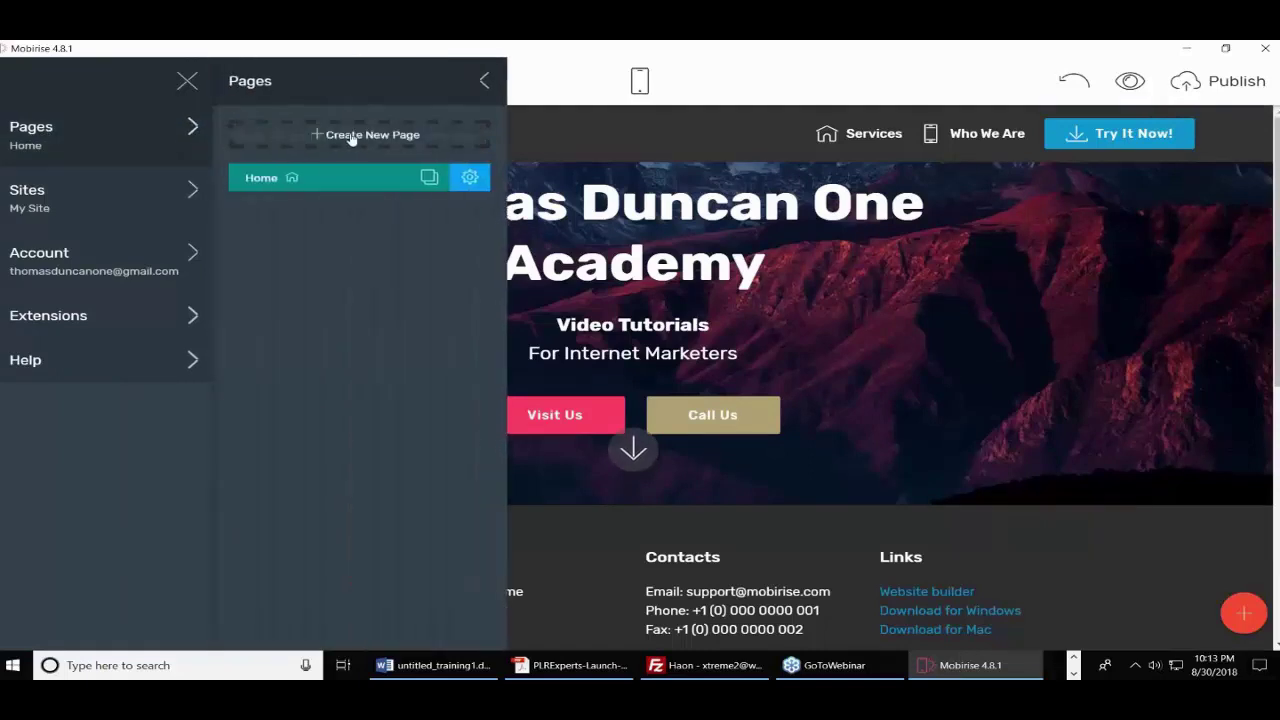
click(352, 139)
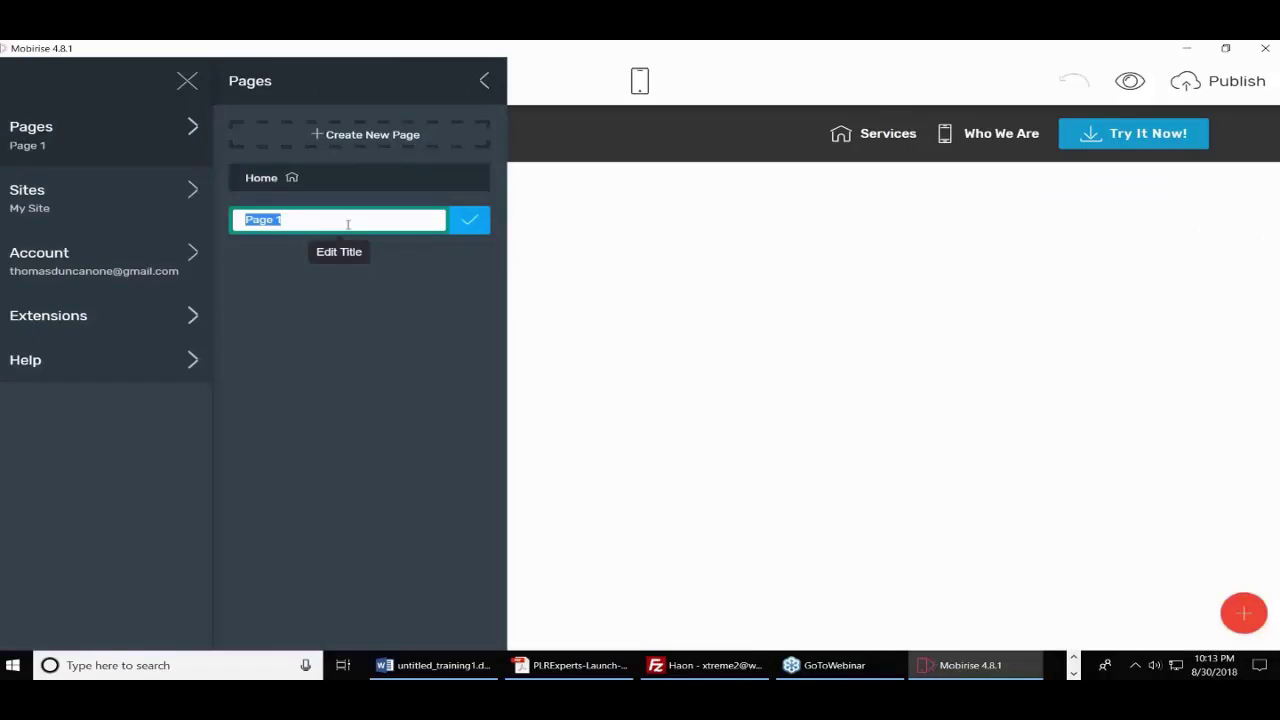
text(About Us)
click(469, 222)
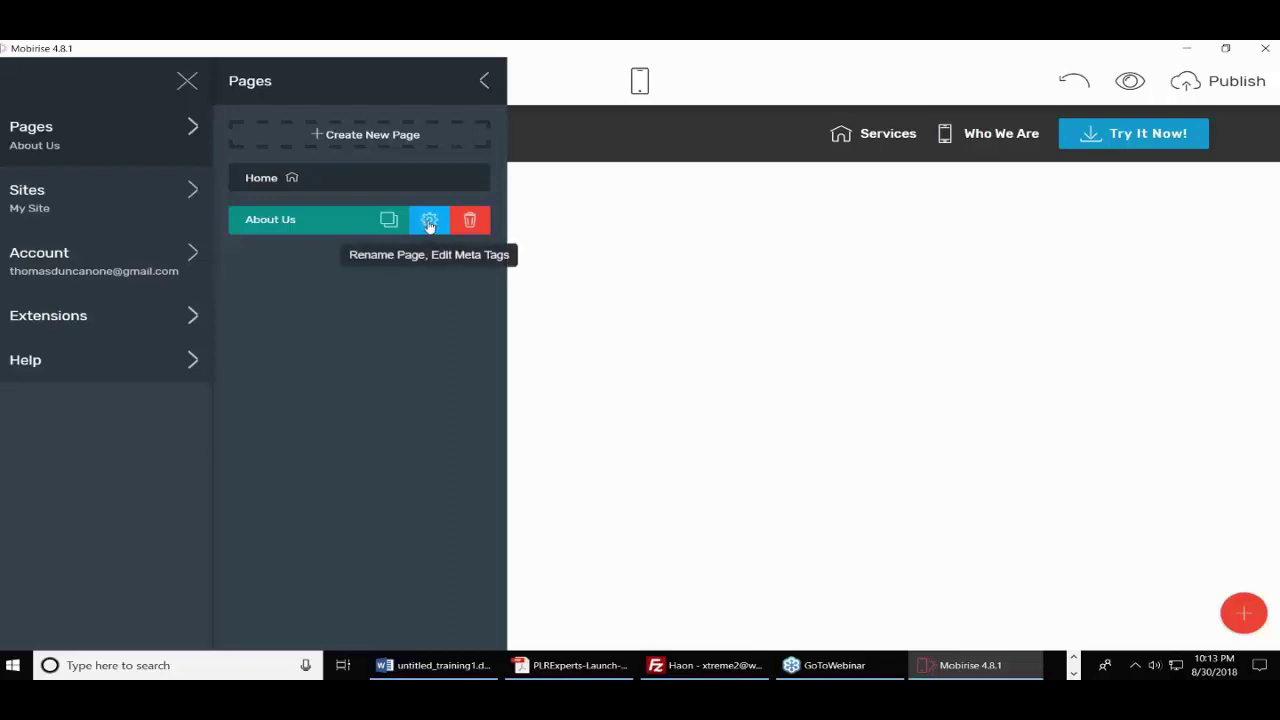
- Review the About Us page settings, then close them and collapse the pages list
click(430, 222)
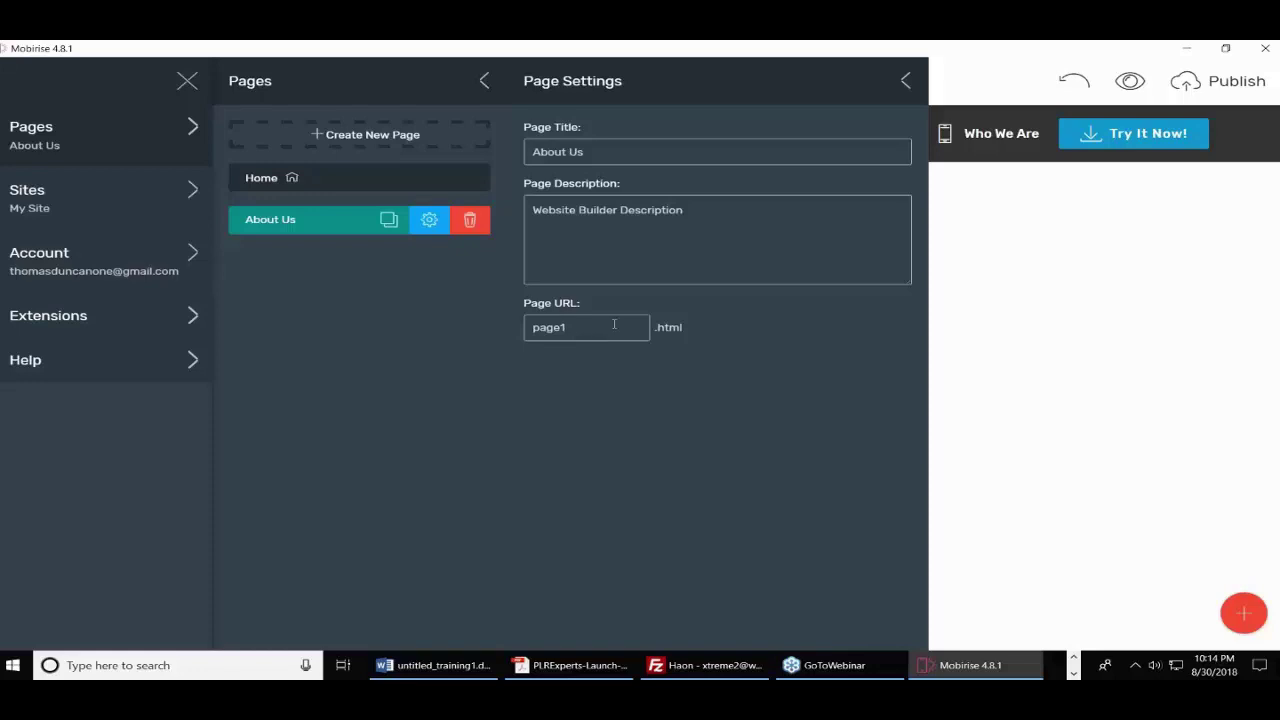
click(906, 81)
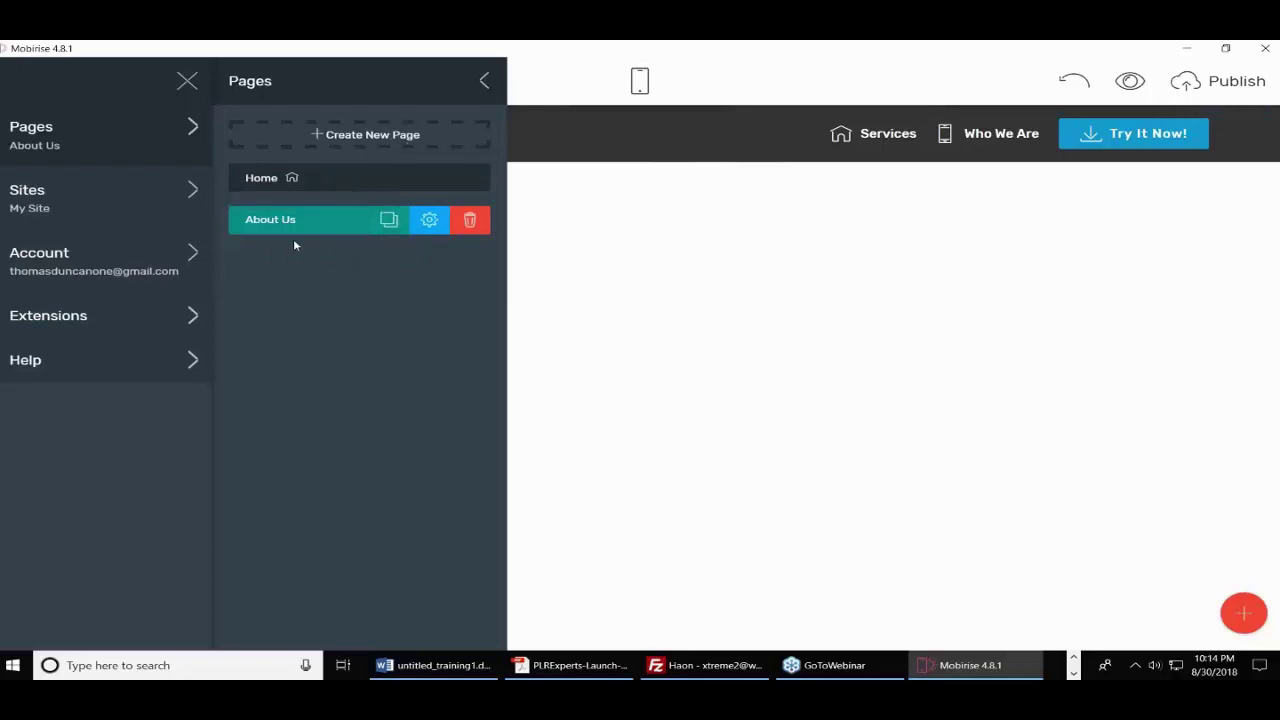
click(485, 84)
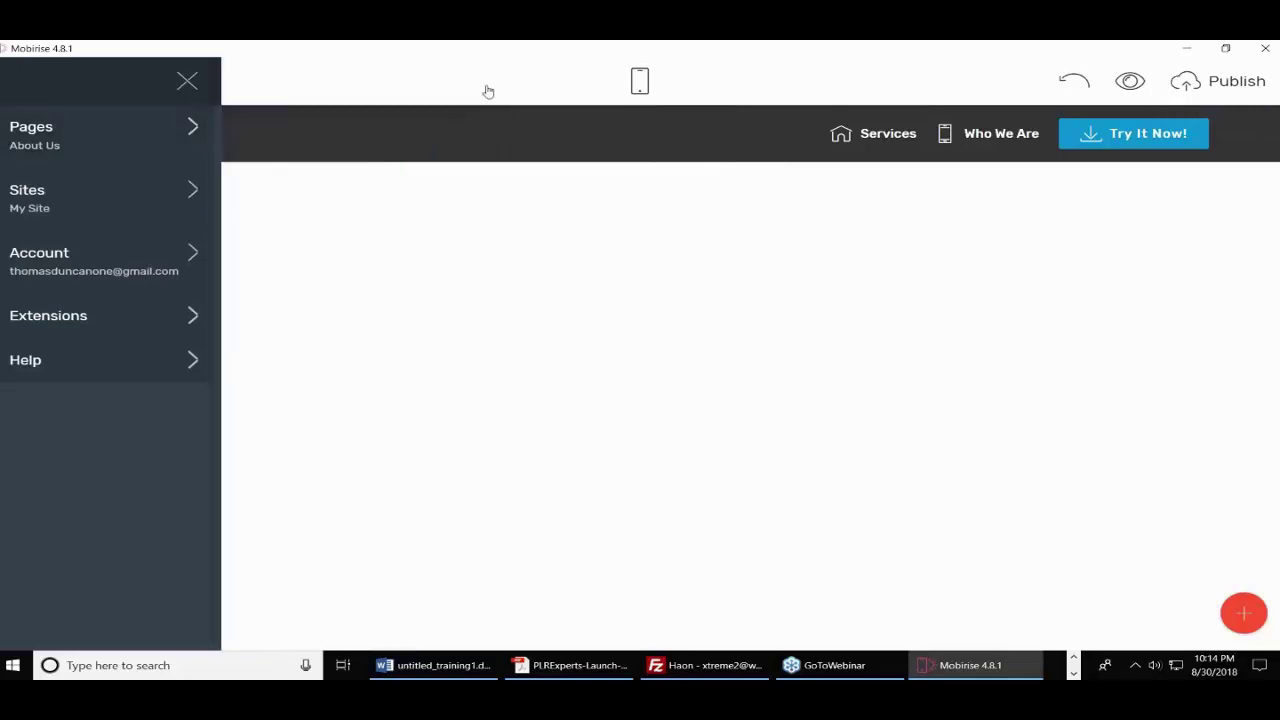
- Add a numbered feature list and a three-card features block to the About Us page
click(1244, 614)
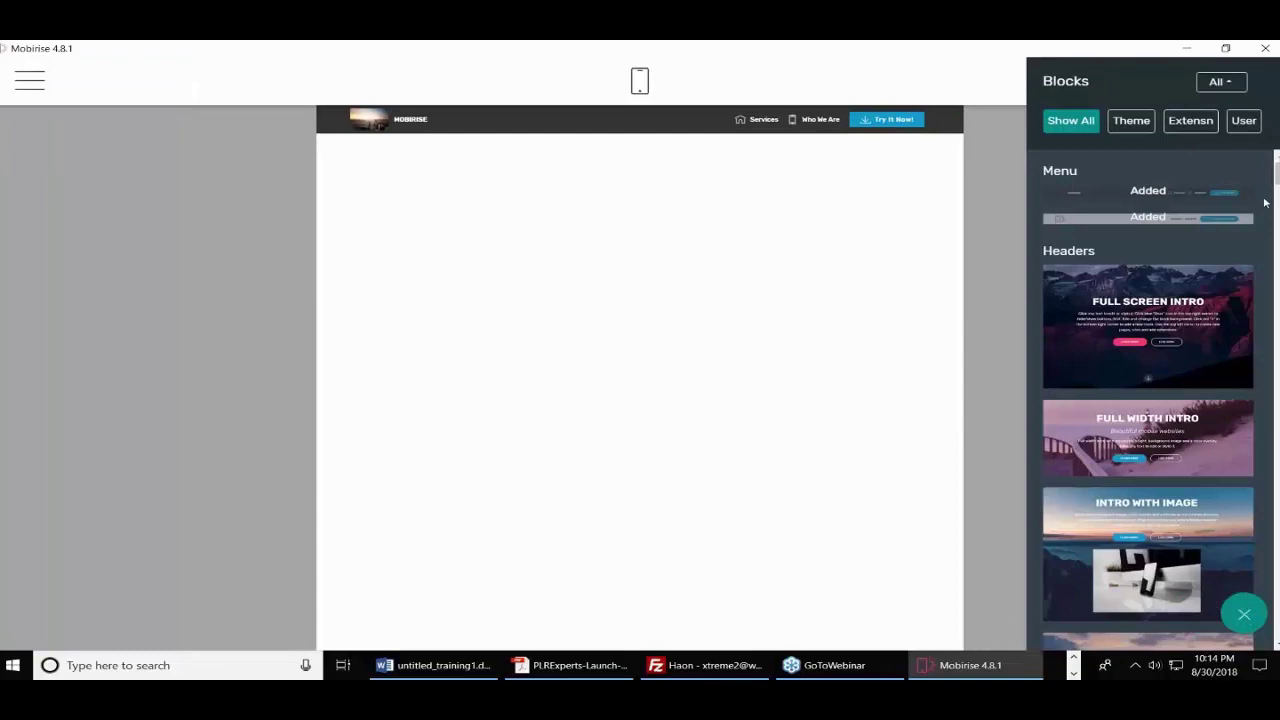
drag(1277, 172, 1277, 285)
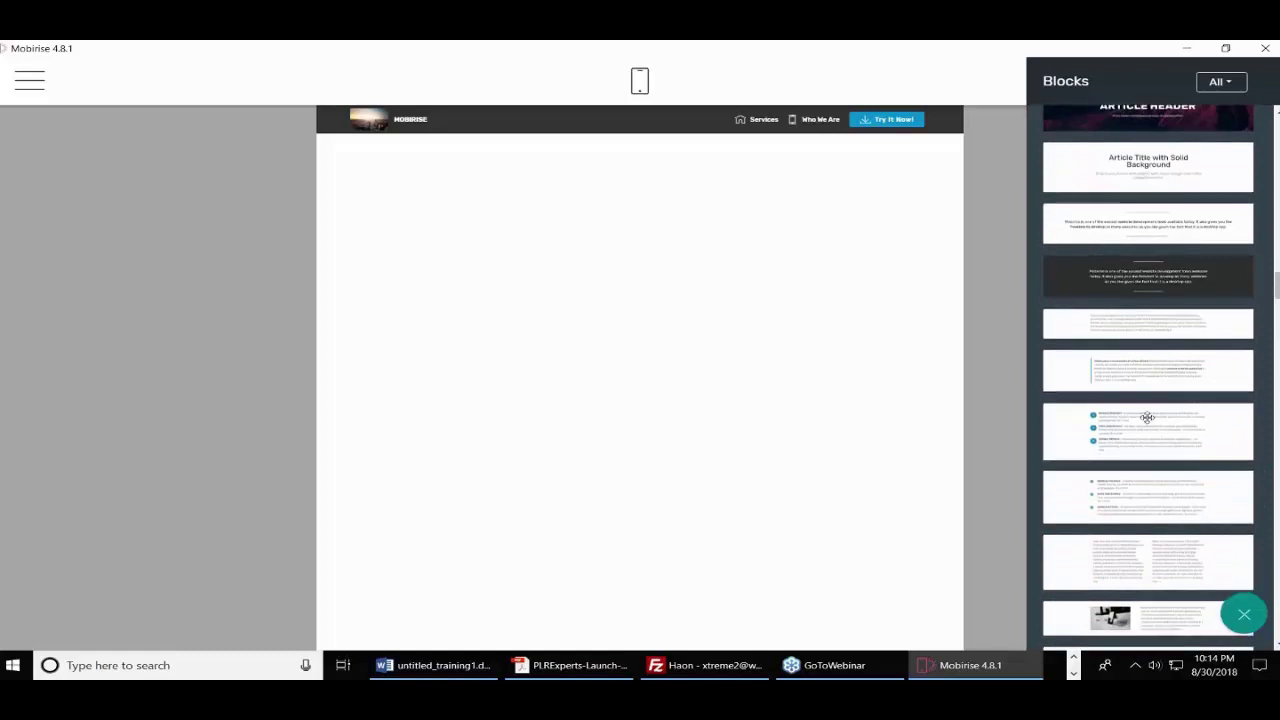
drag(1147, 417, 660, 212)
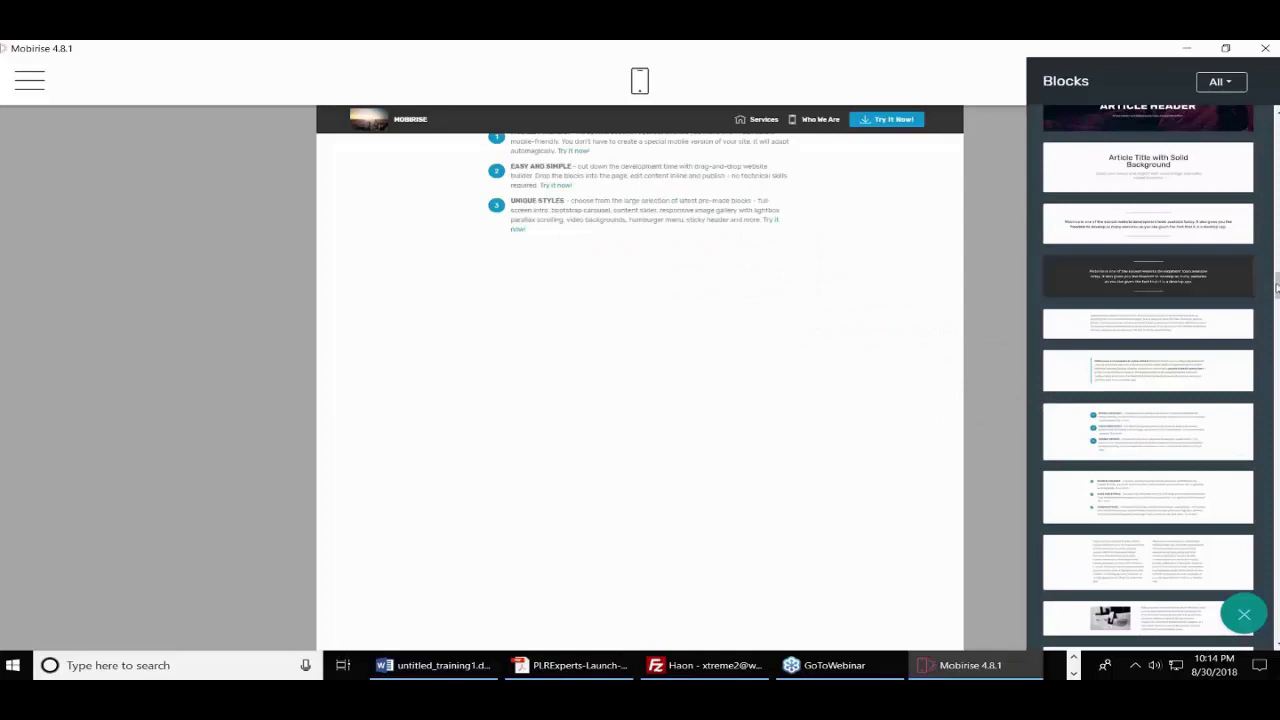
drag(1277, 286, 1277, 336)
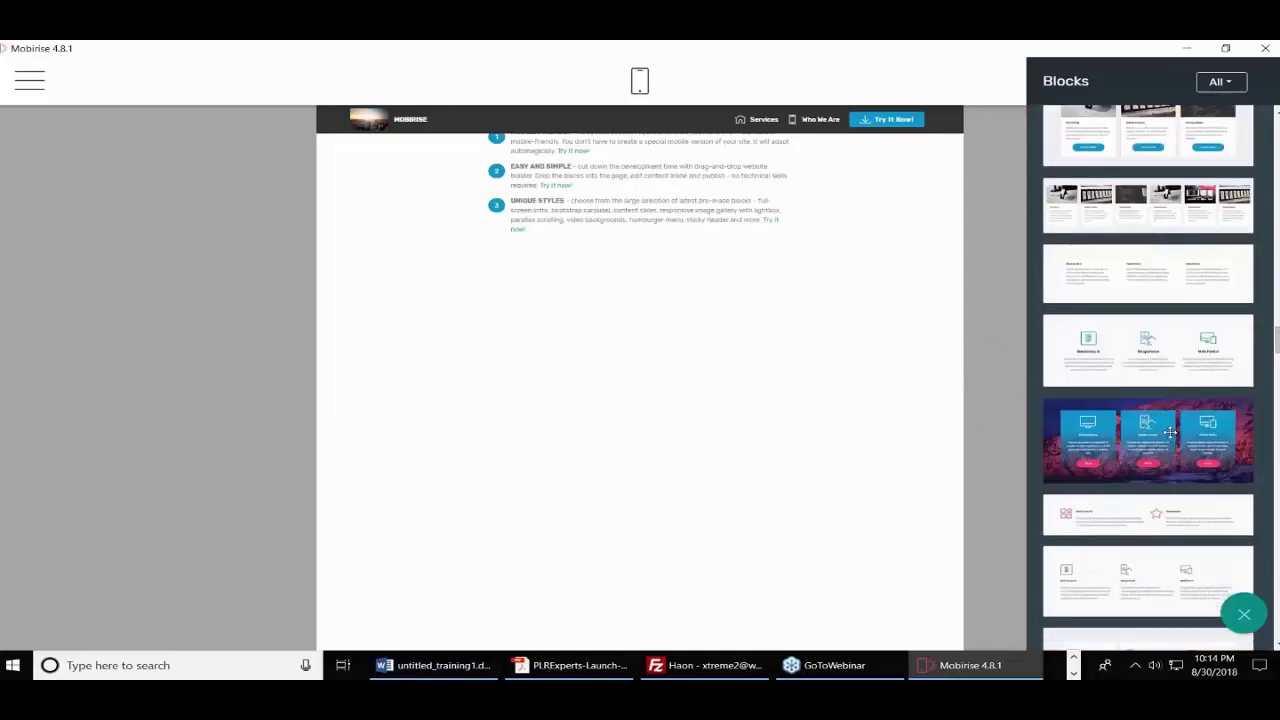
drag(1092, 414, 539, 280)
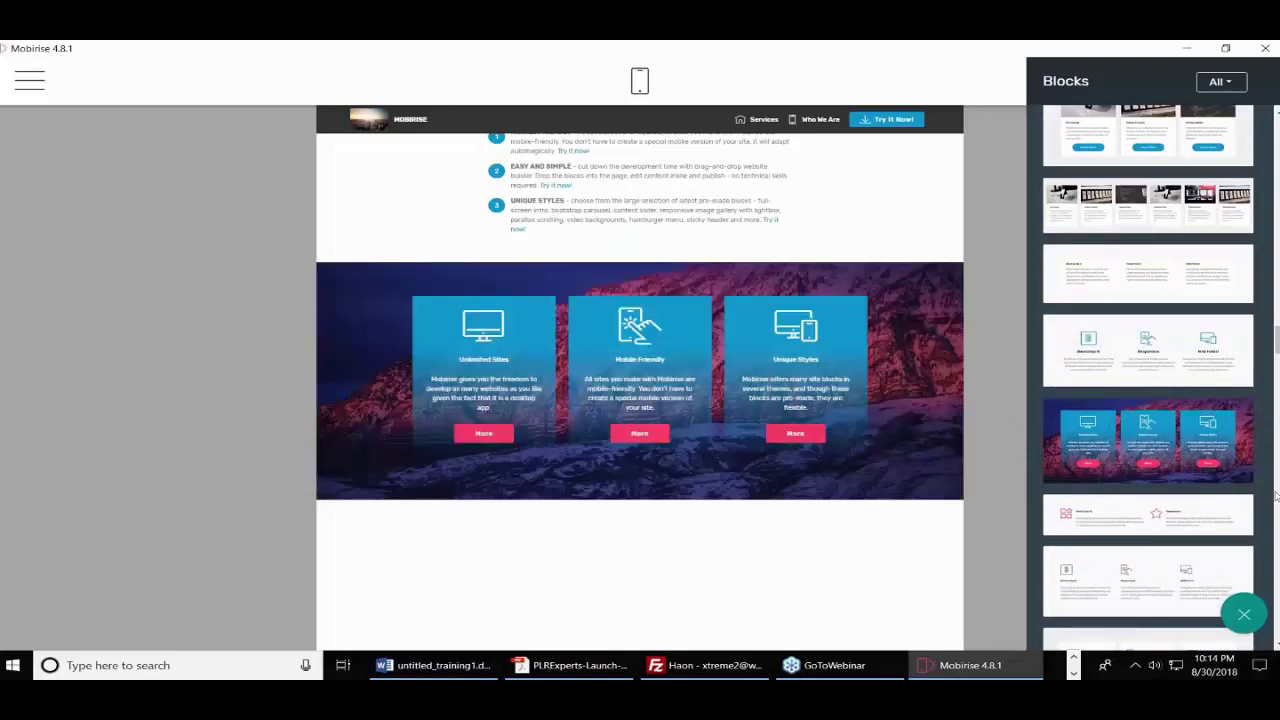
- Add a Counters block below the features section and select all the numbered list text
drag(1277, 336, 1277, 430)
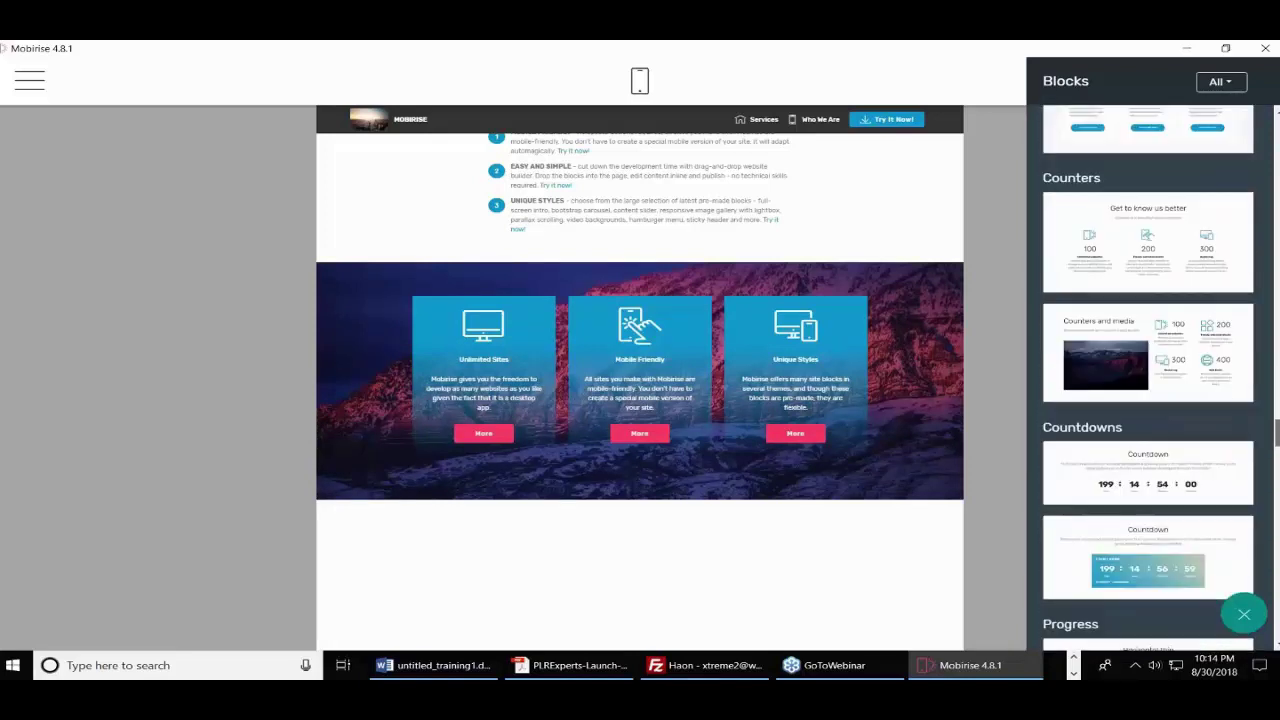
drag(1128, 254, 644, 577)
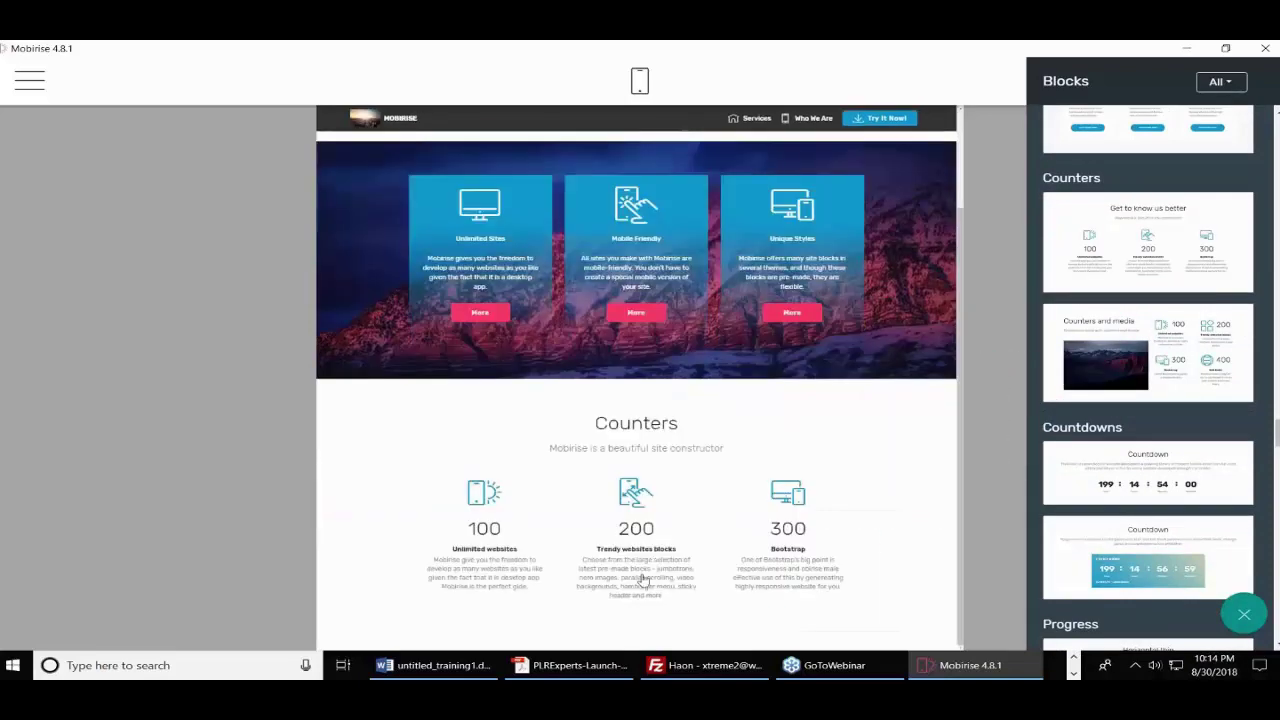
scroll(726, 495, up, 1)
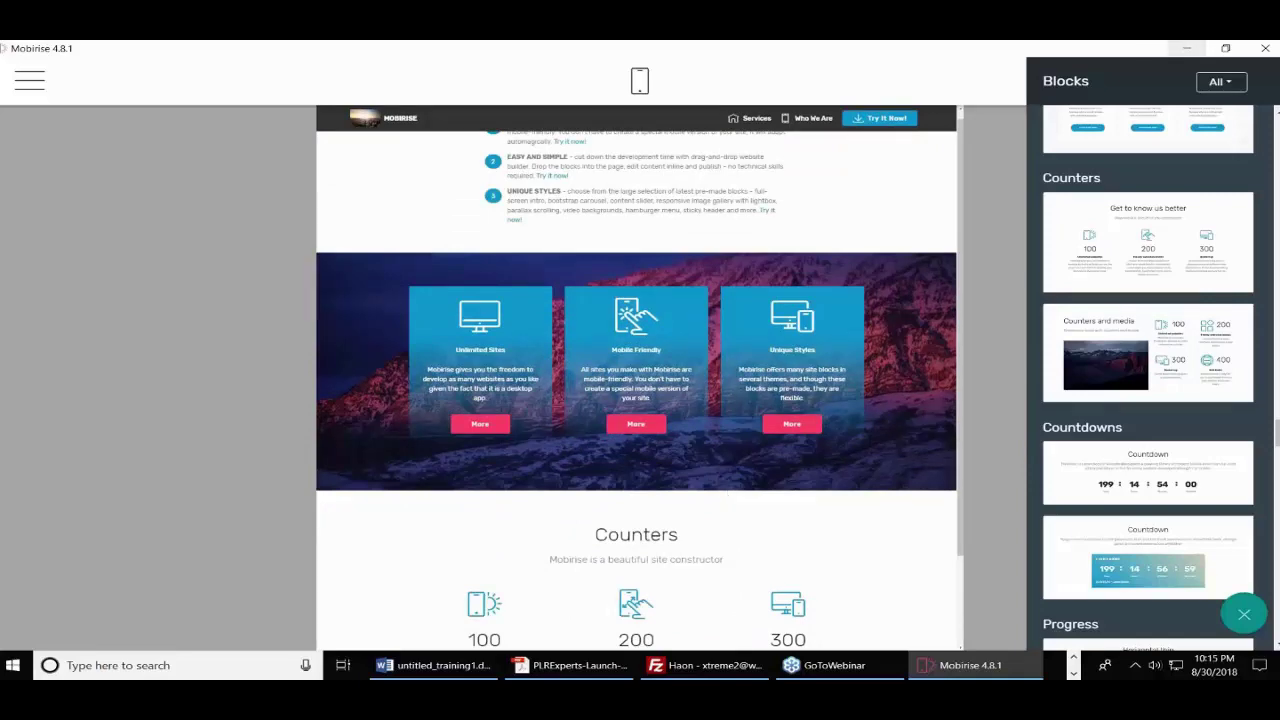
click(1007, 183)
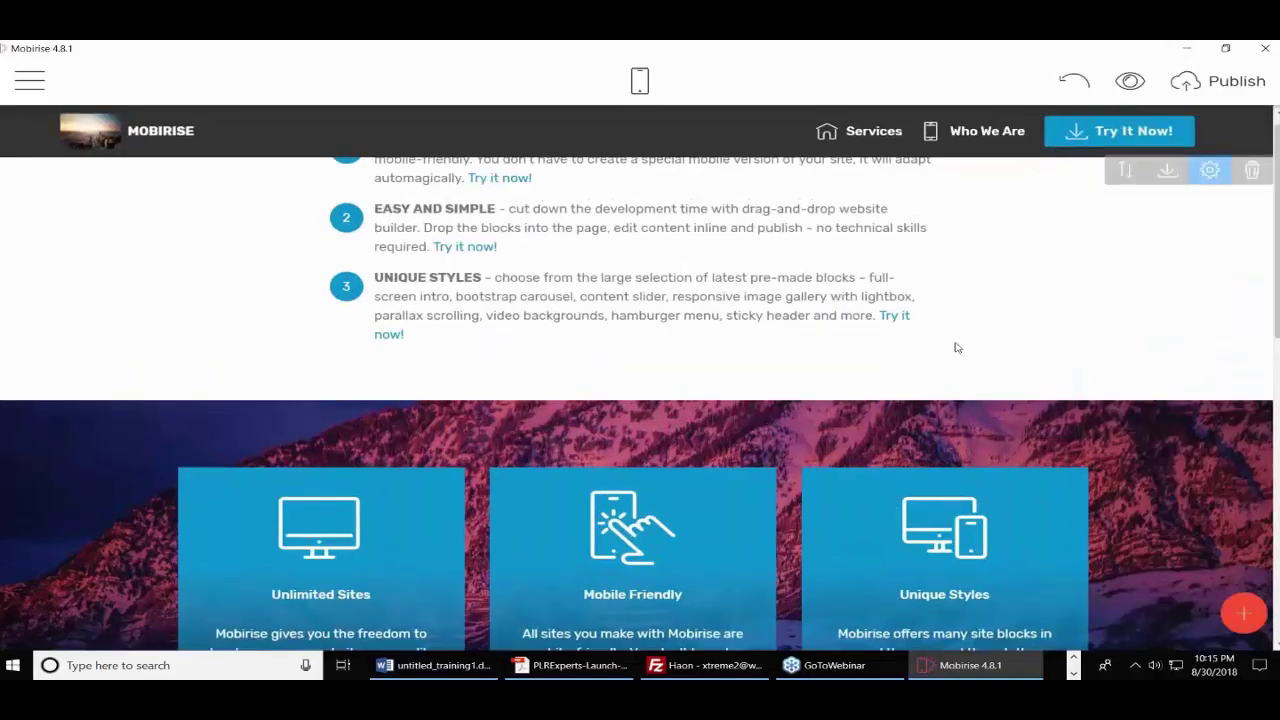
click(525, 244)
key(ctrl+a)
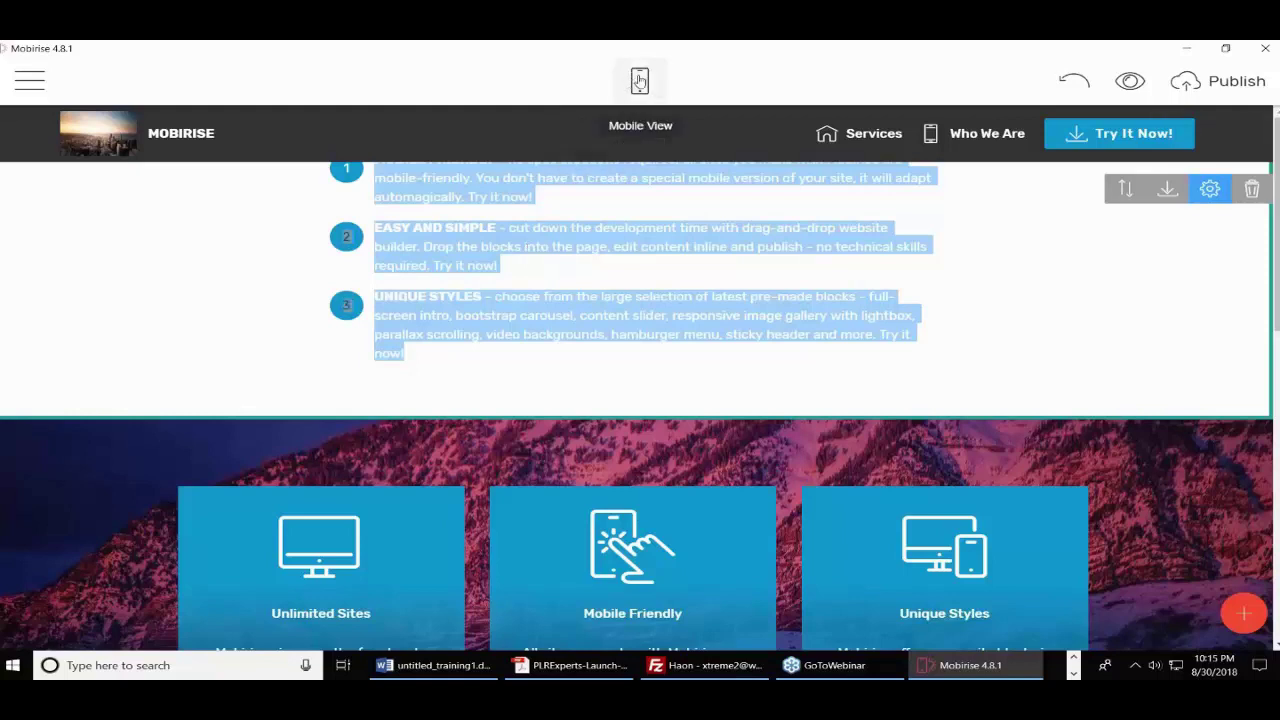
- Preview the About Us page in mobile layout, scroll through it, then return to desktop layout
click(640, 82)
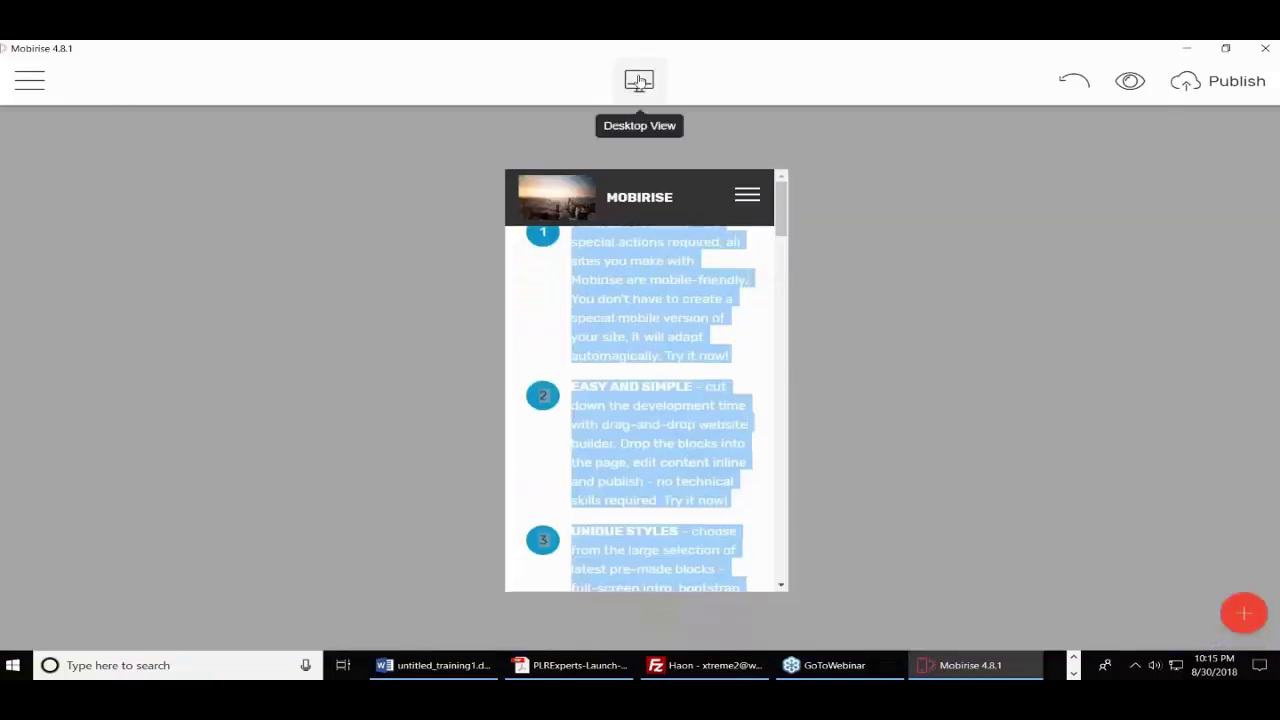
click(565, 286)
scroll(685, 340, down, 10)
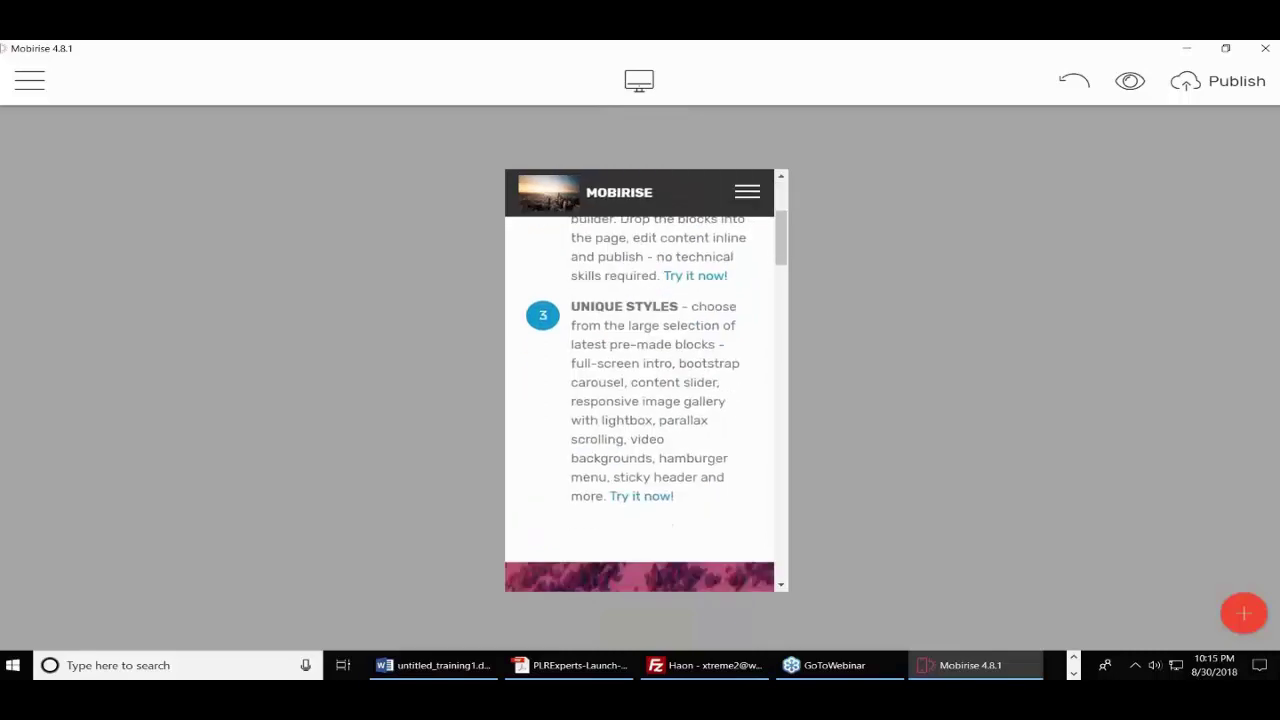
scroll(646, 404, down, 12)
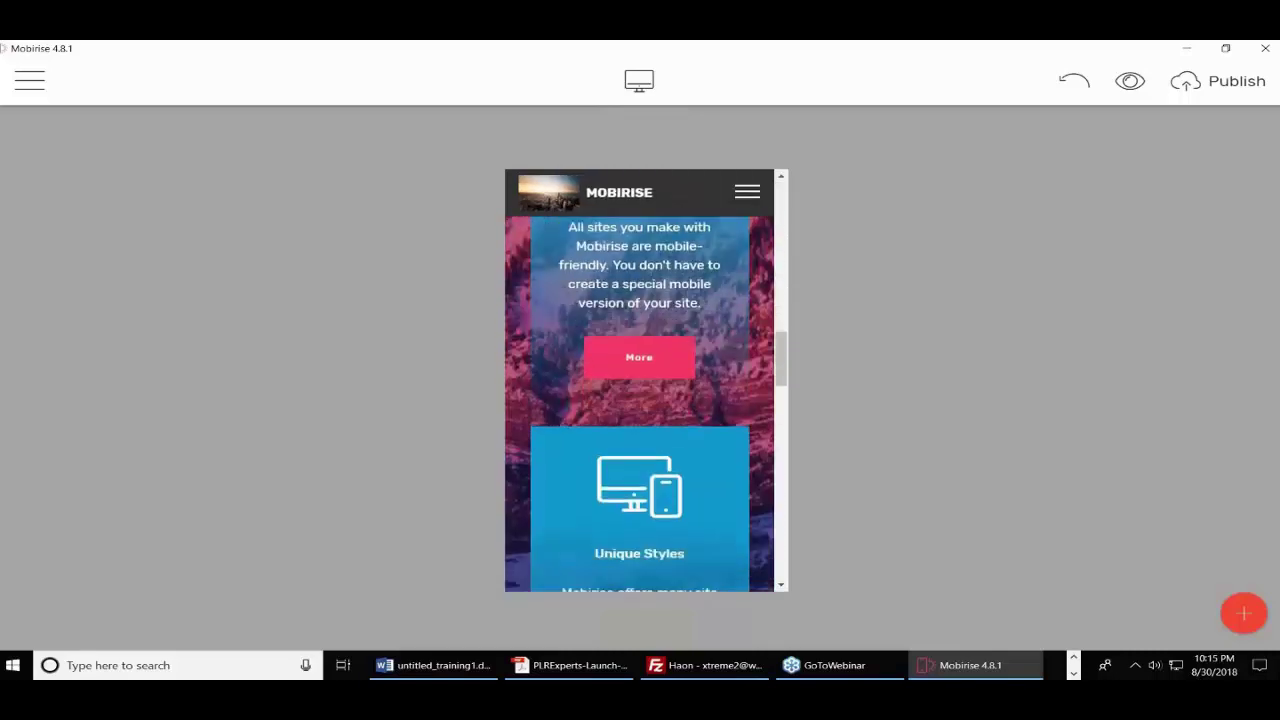
scroll(640, 404, down, 12)
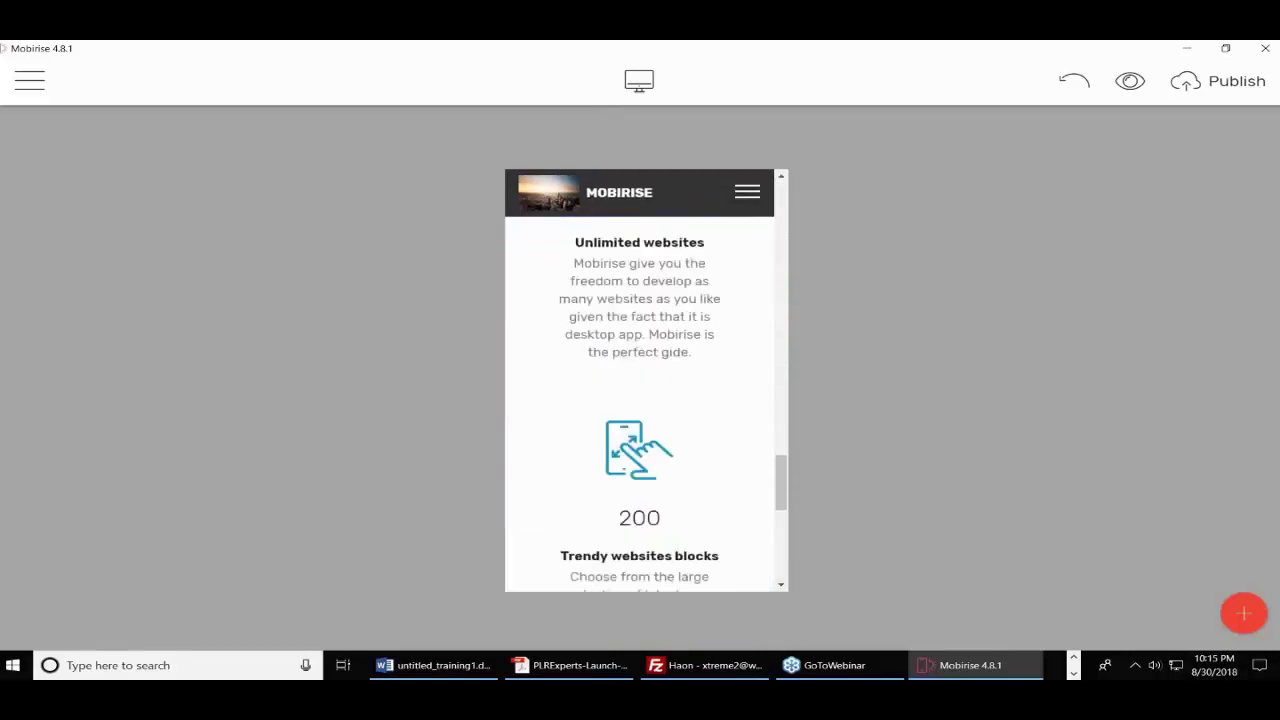
scroll(640, 404, up, 12)
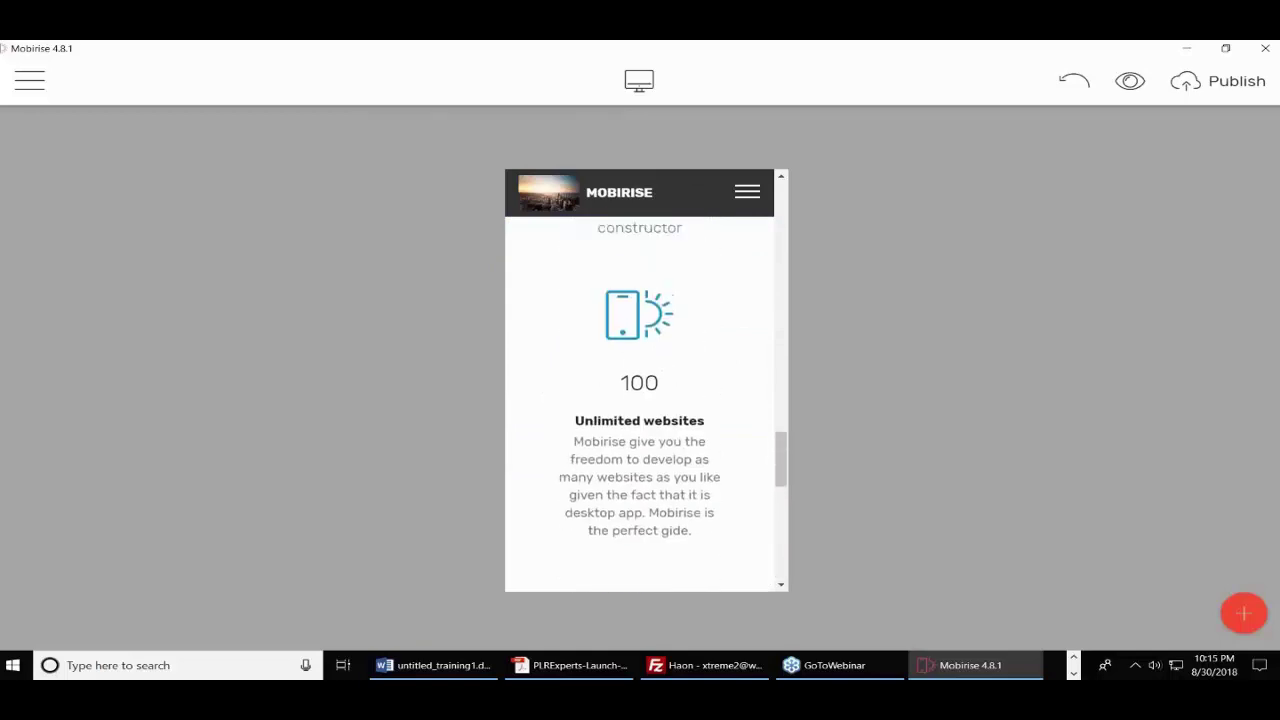
scroll(640, 404, up, 10)
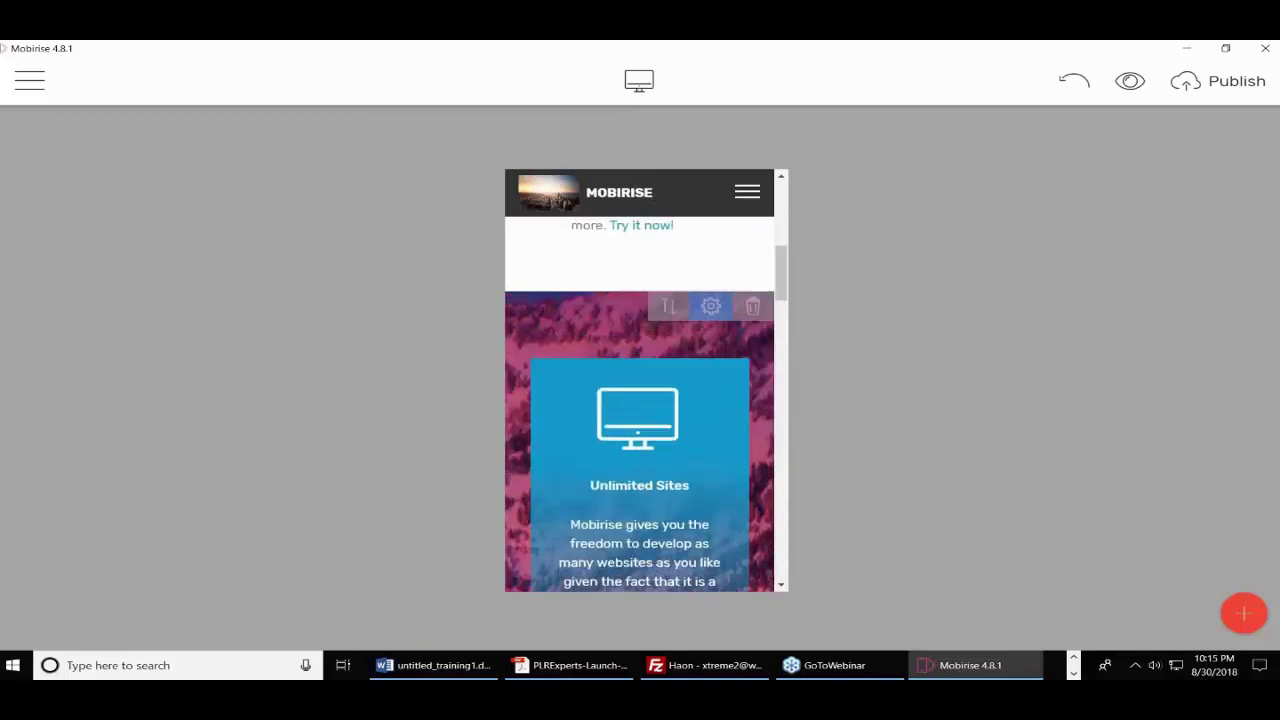
click(571, 279)
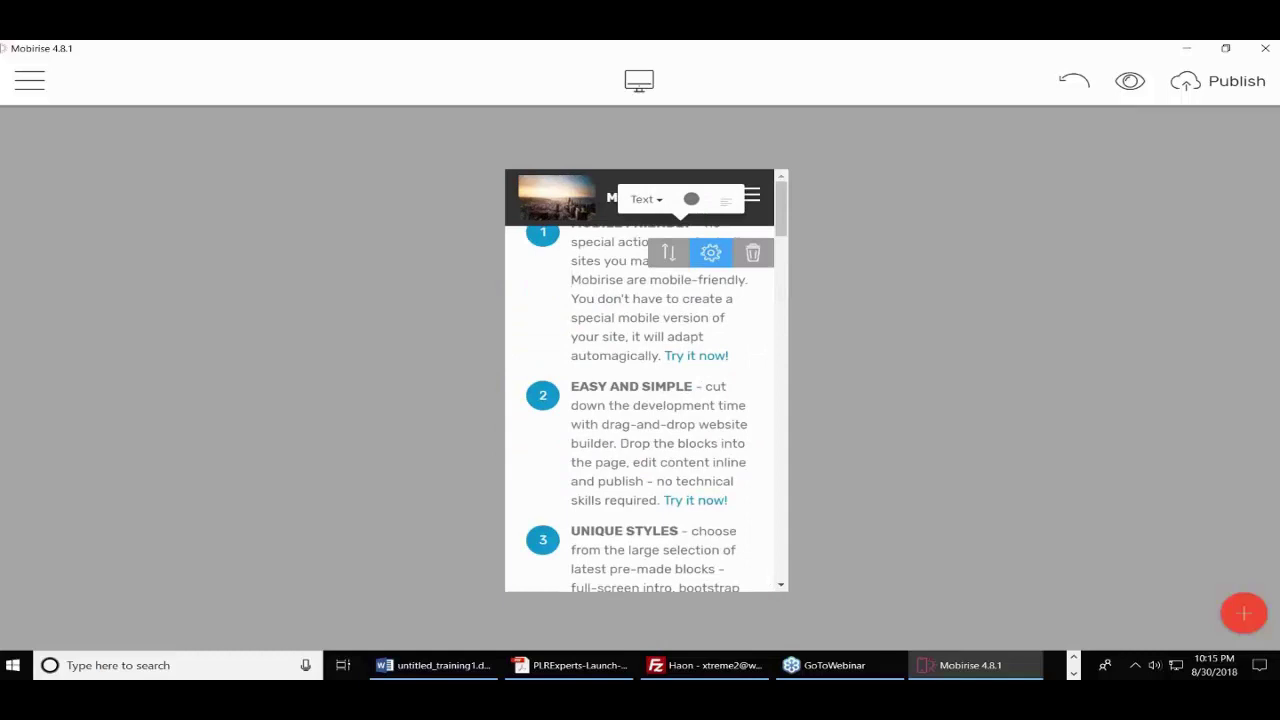
click(639, 81)
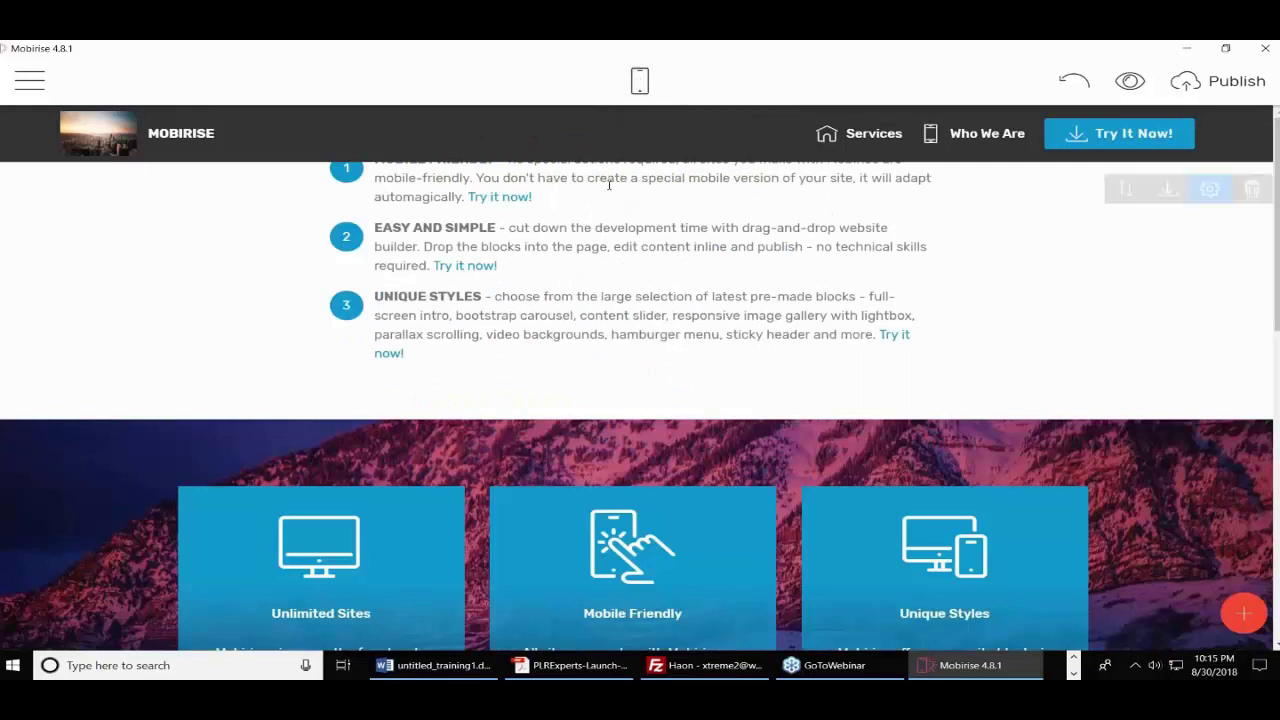
- Add another page from the Pages list and name it Privacy Policy
click(36, 84)
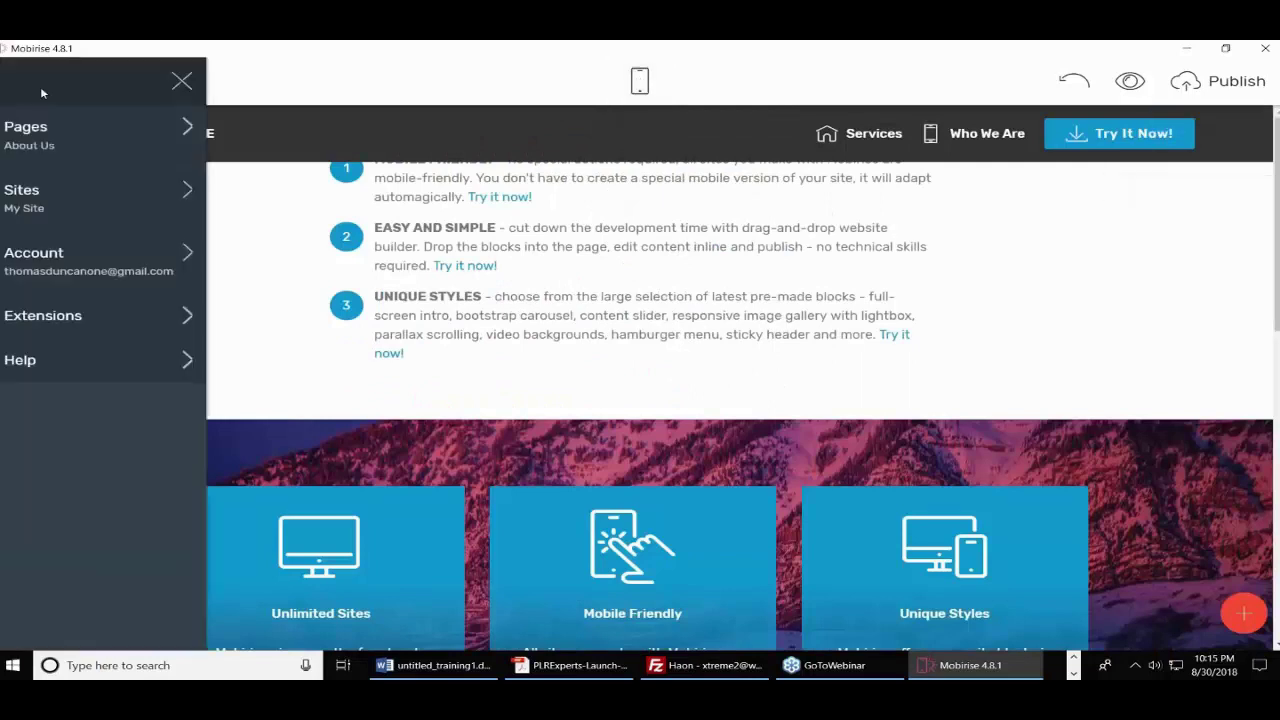
click(113, 148)
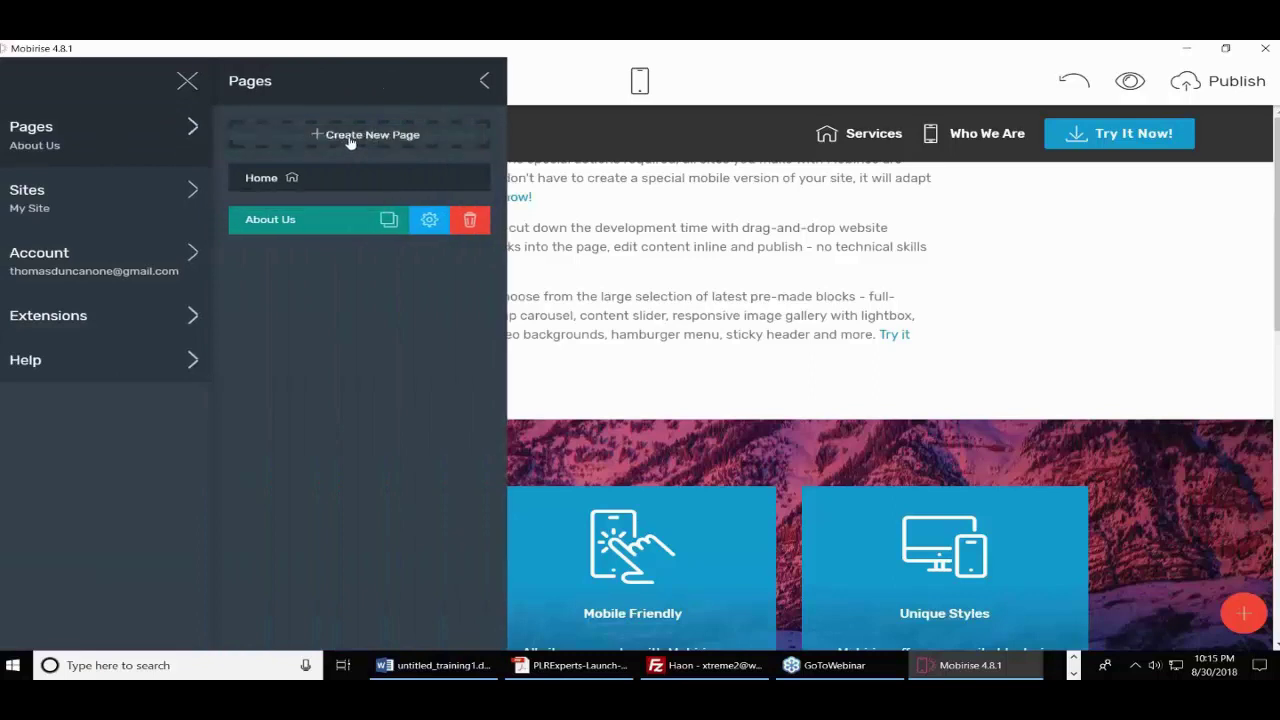
click(349, 140)
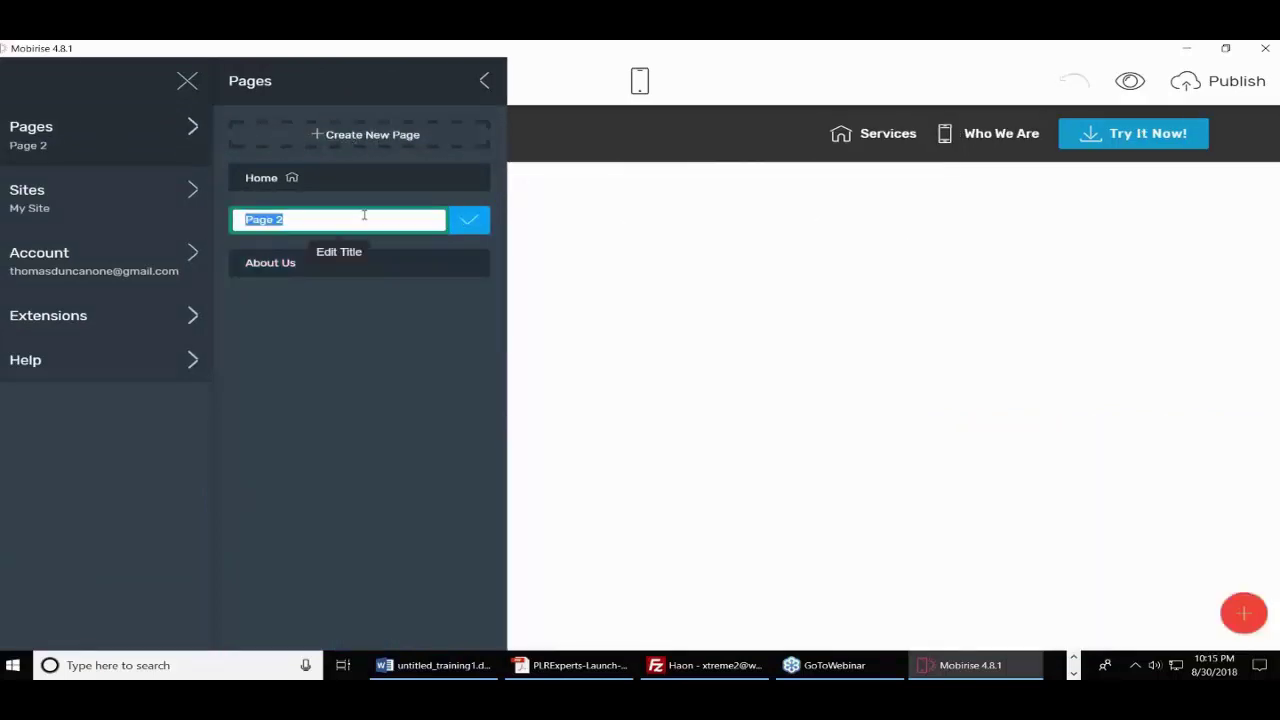
text(Privac)
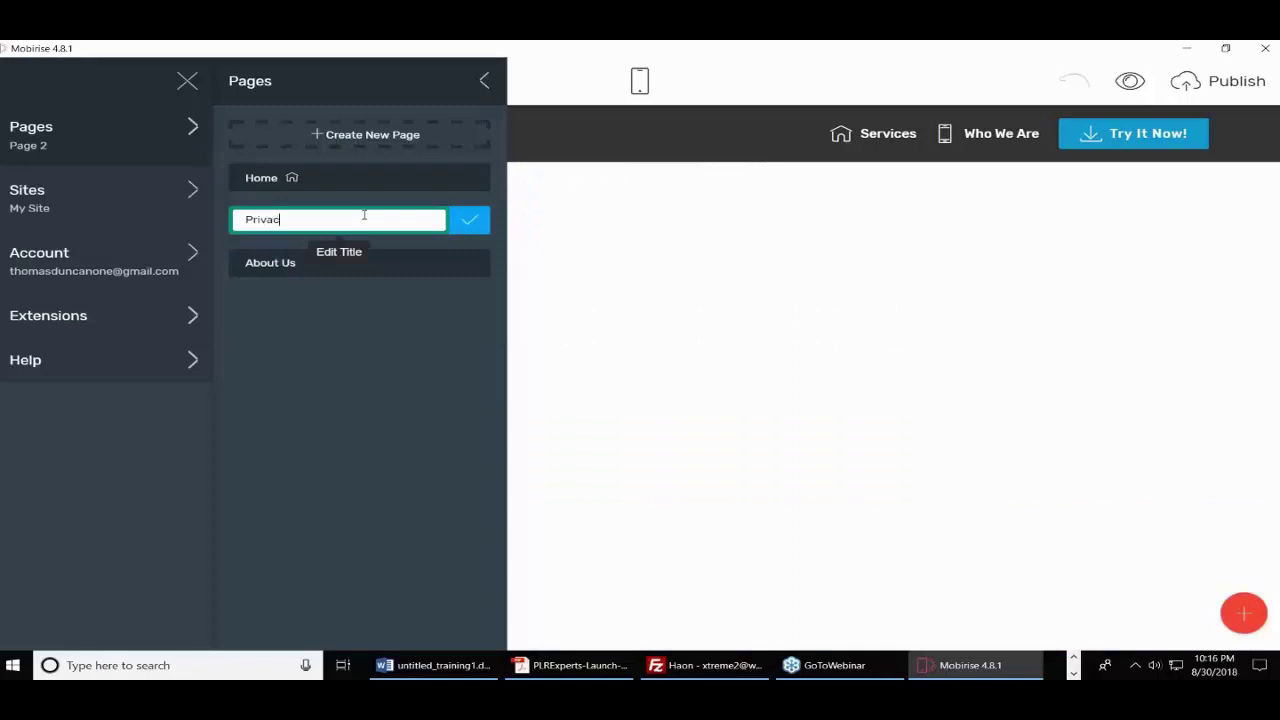
text(y Pol)
key(BackSpace)
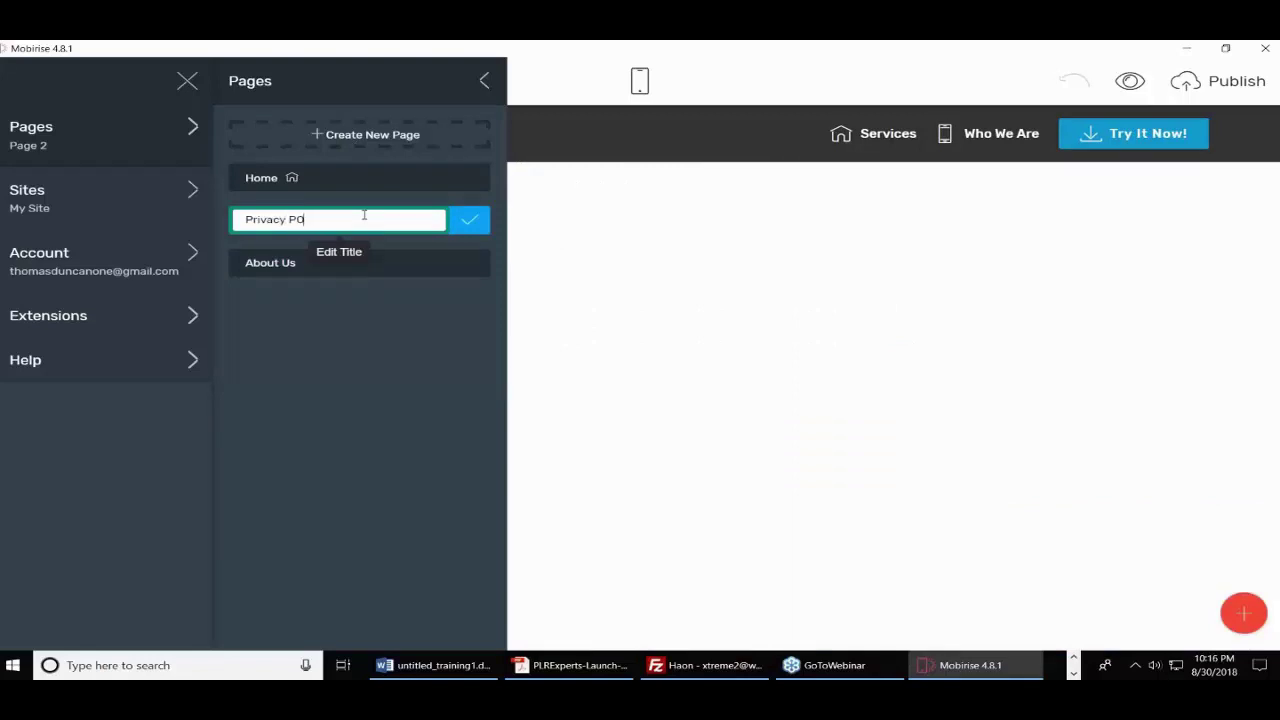
text(p)
key(BackSpace)
key(BackSpace)
text(olicy)
click(476, 224)
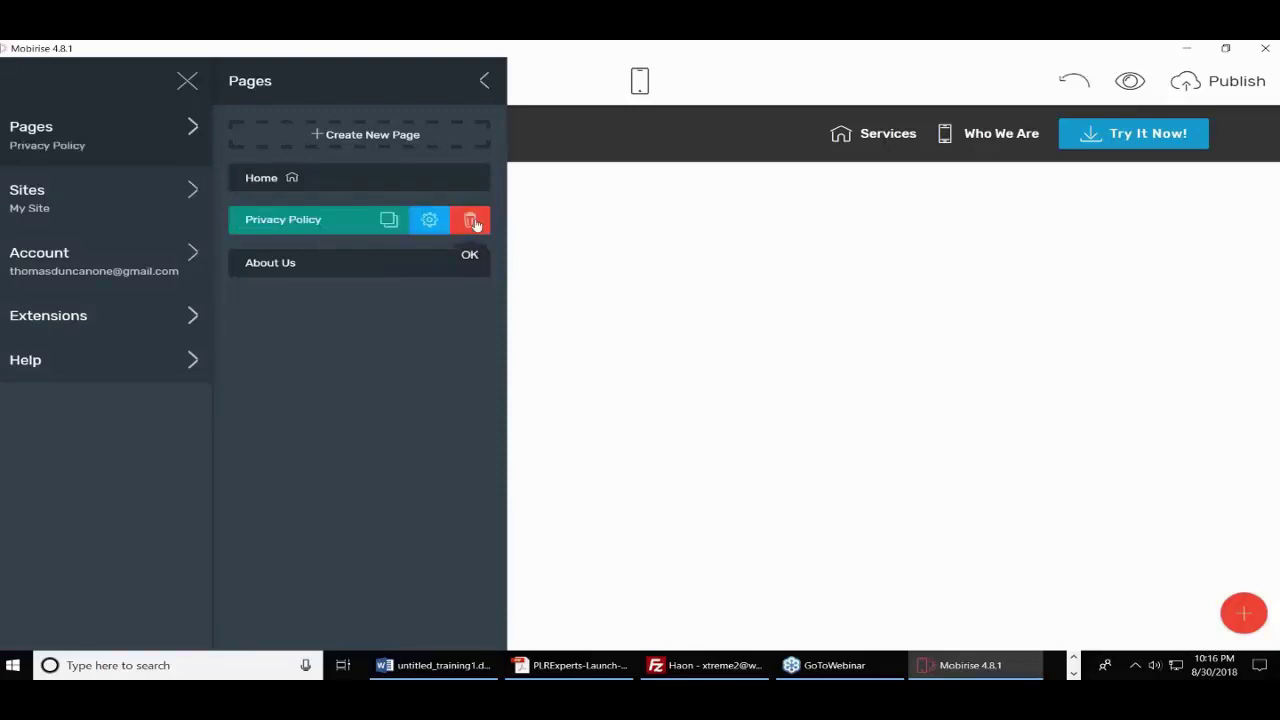
- Place an Article Header block at the top and a two-column text block beneath it
click(697, 391)
click(1244, 613)
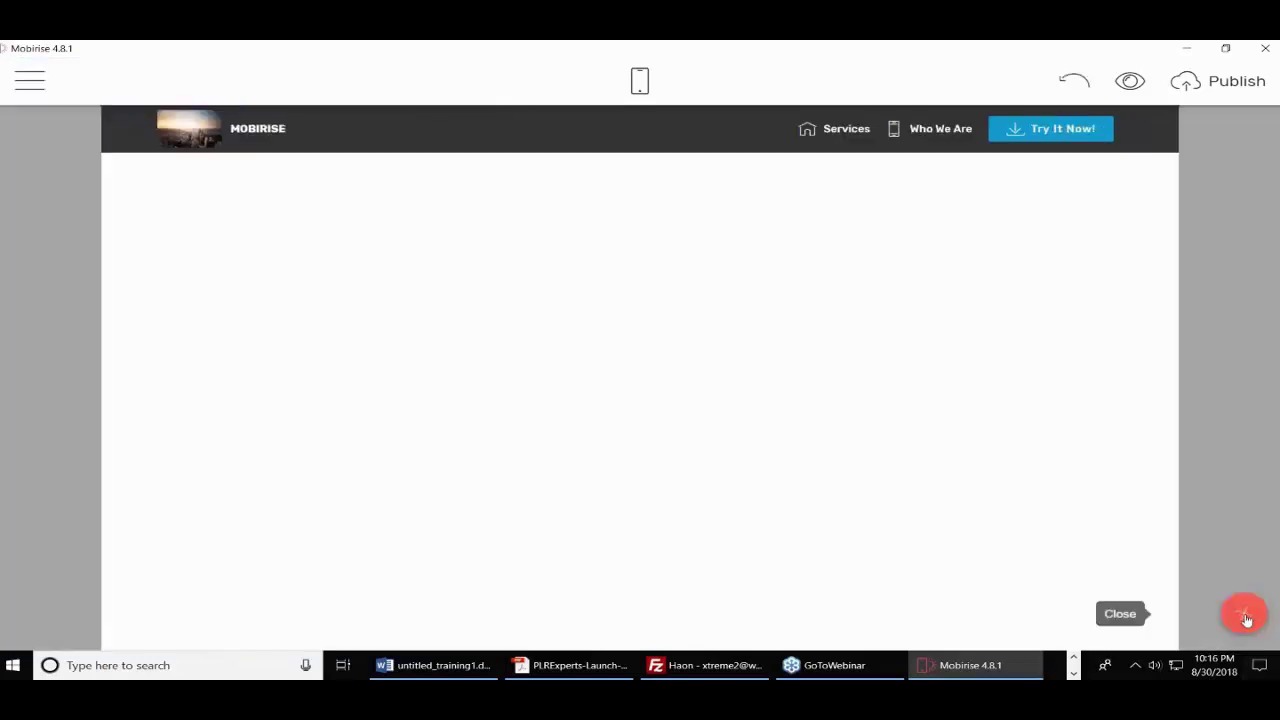
scroll(1222, 340, up, 10)
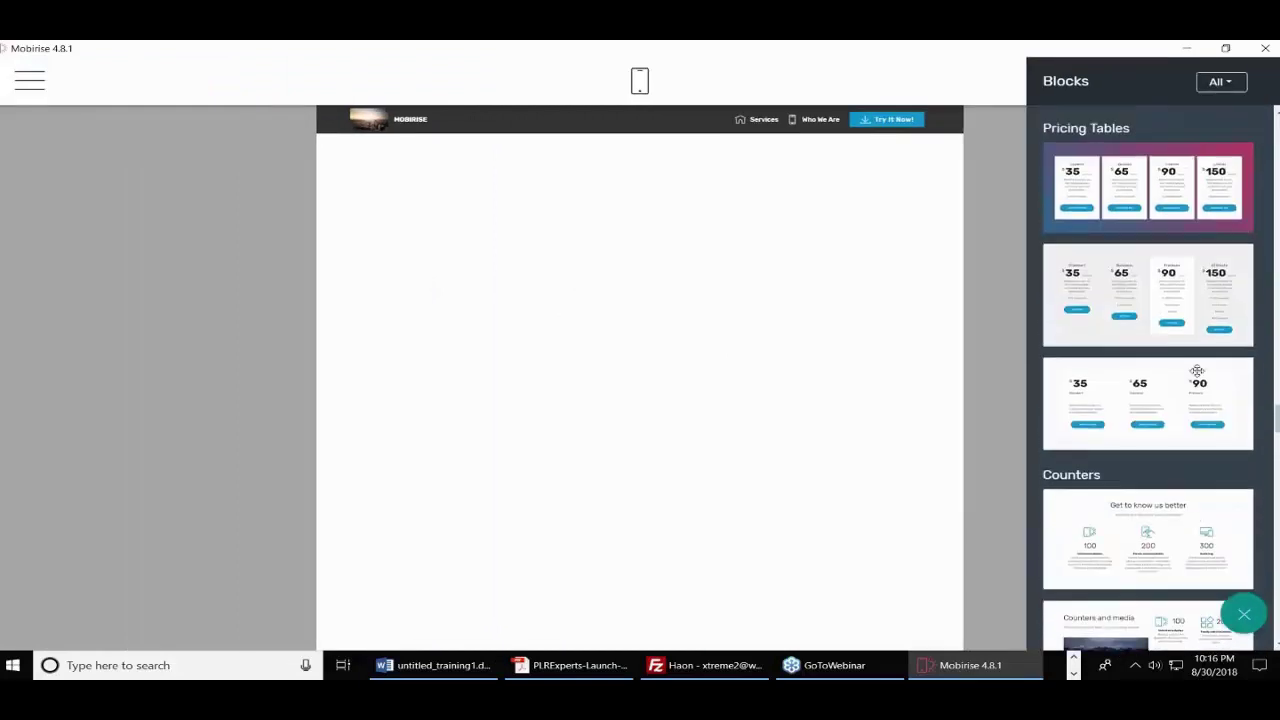
scroll(1148, 378, up, 10)
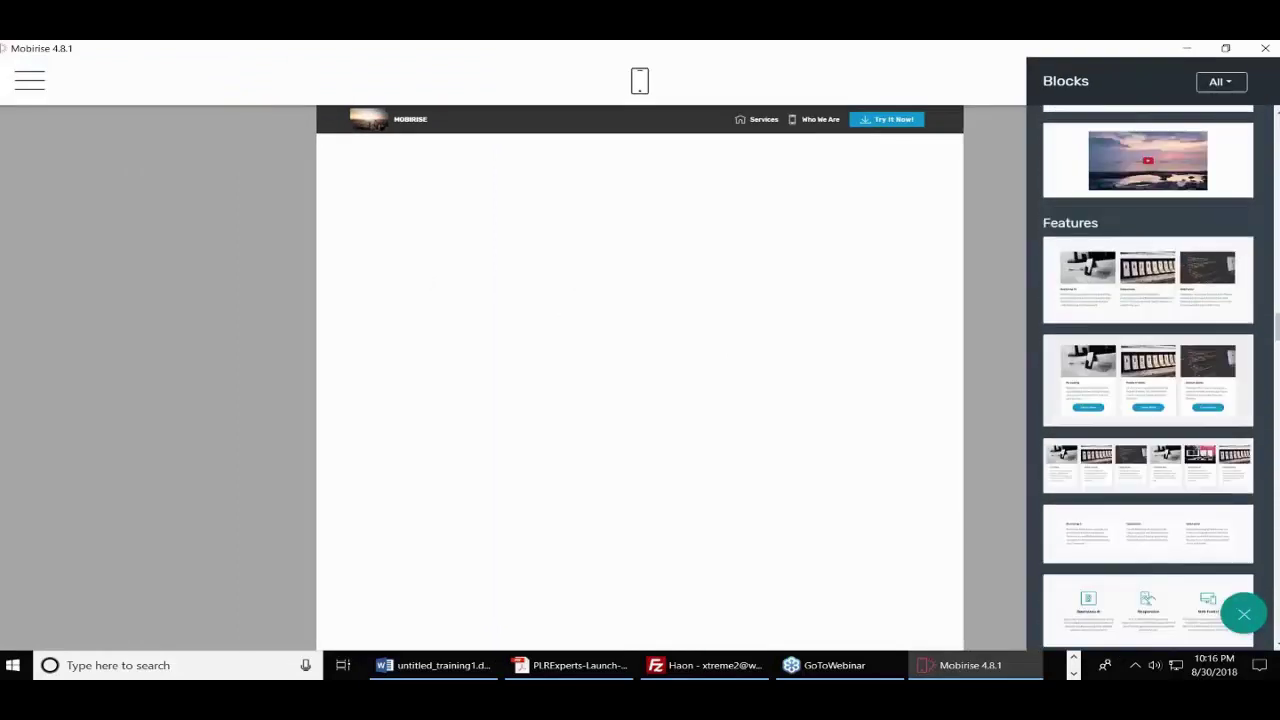
scroll(1148, 378, up, 3)
scroll(1148, 378, down, 5)
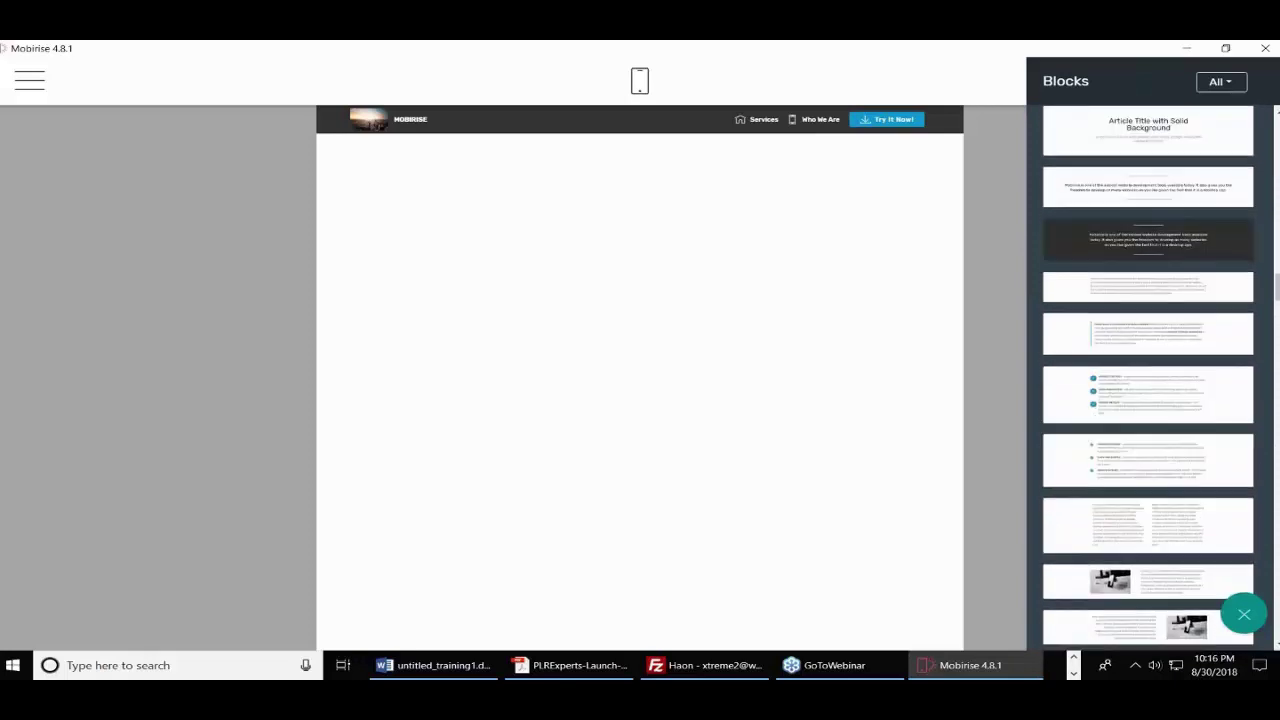
scroll(1148, 378, up, 5)
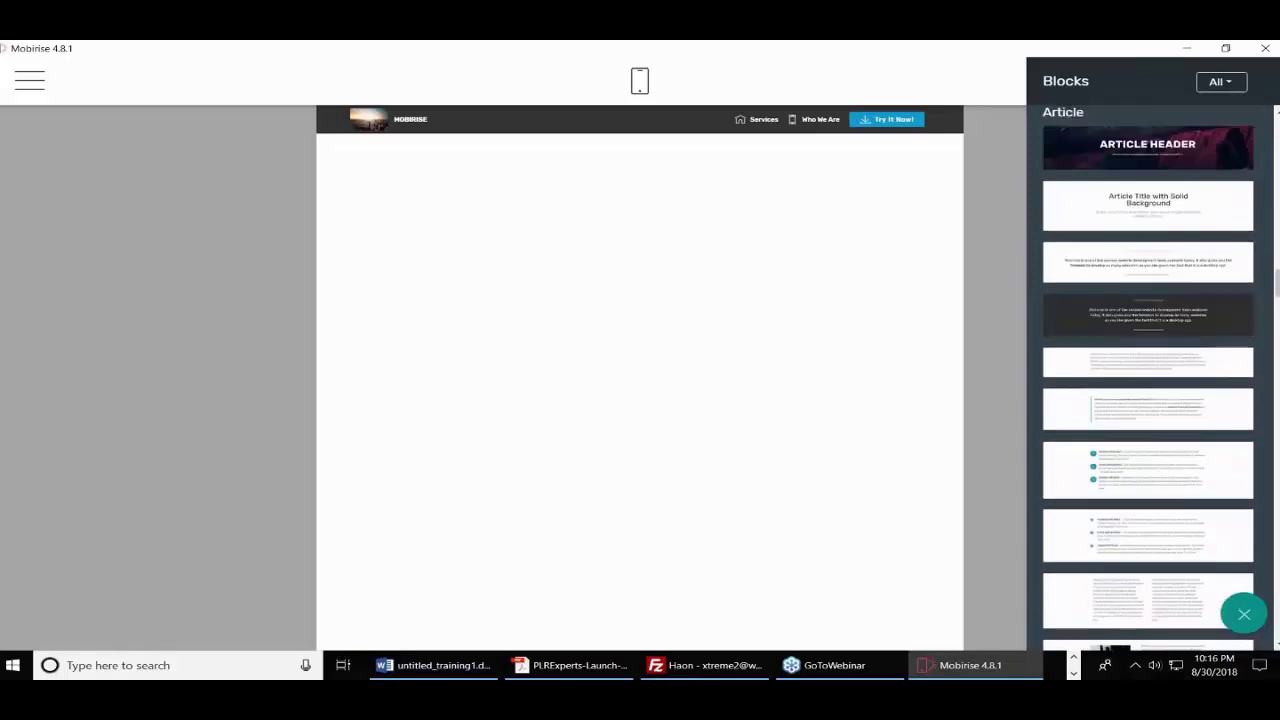
drag(1148, 291, 734, 229)
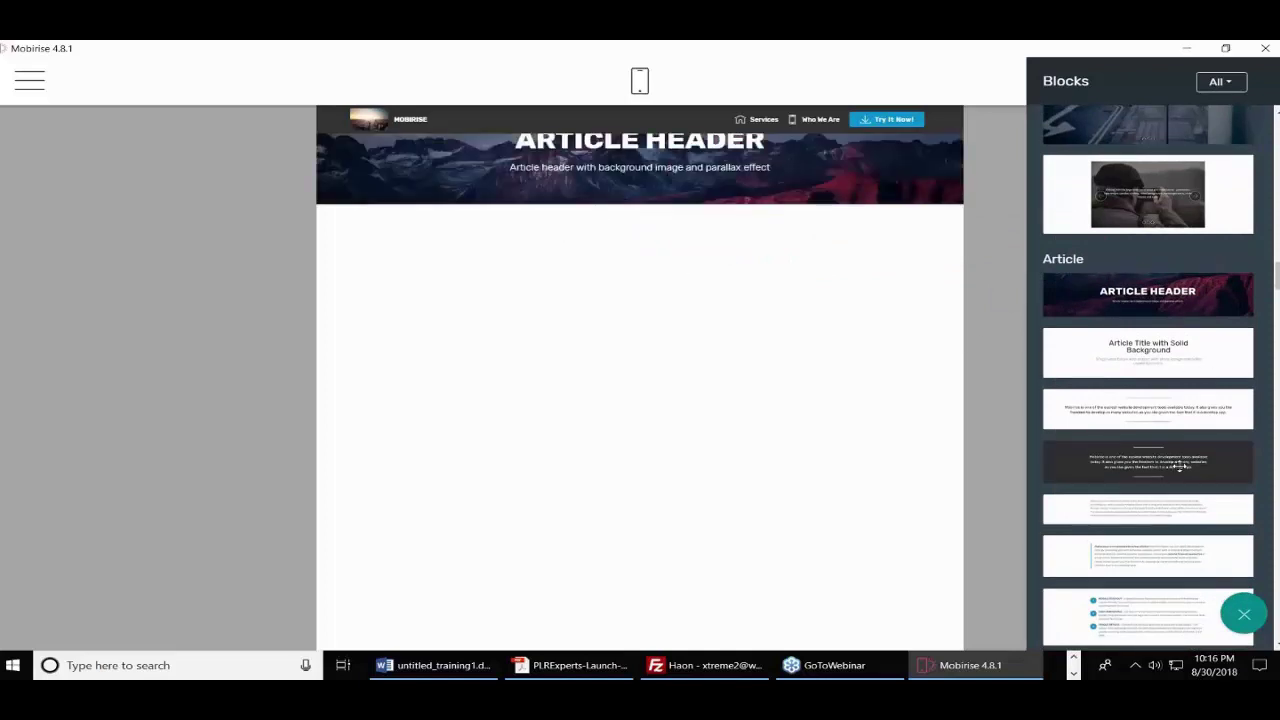
scroll(1196, 464, down, 3)
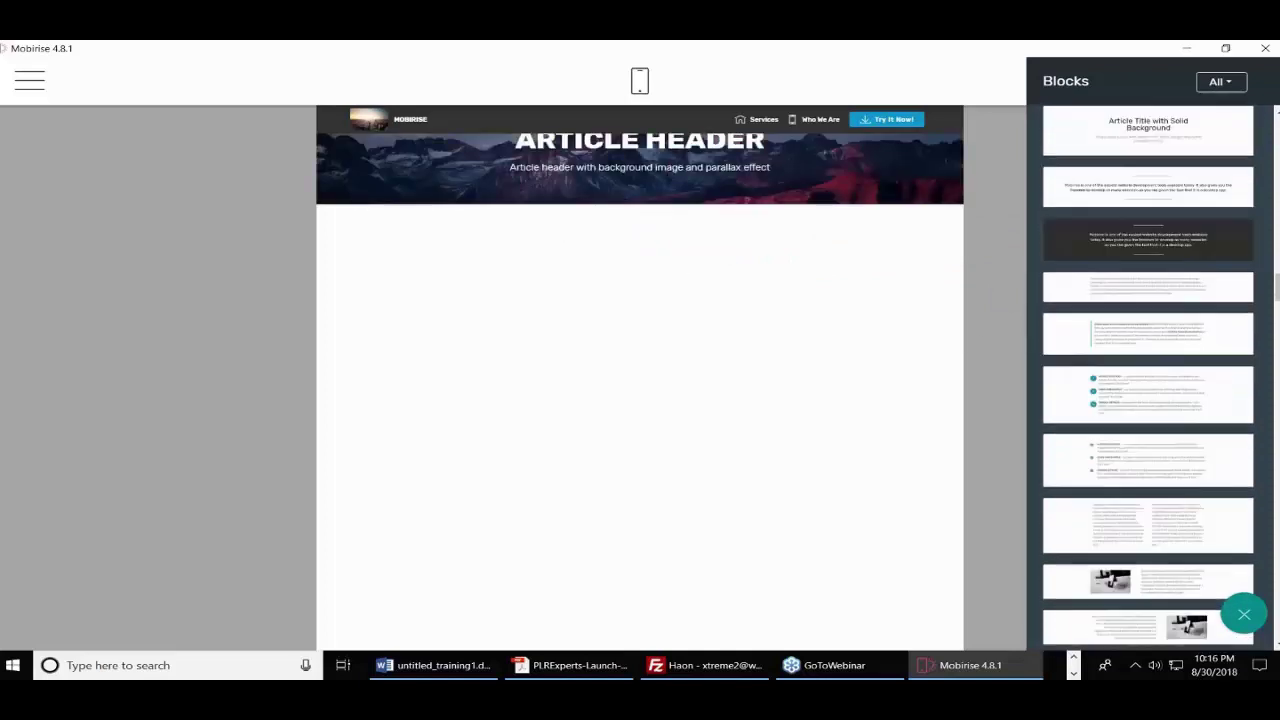
drag(1148, 450, 620, 340)
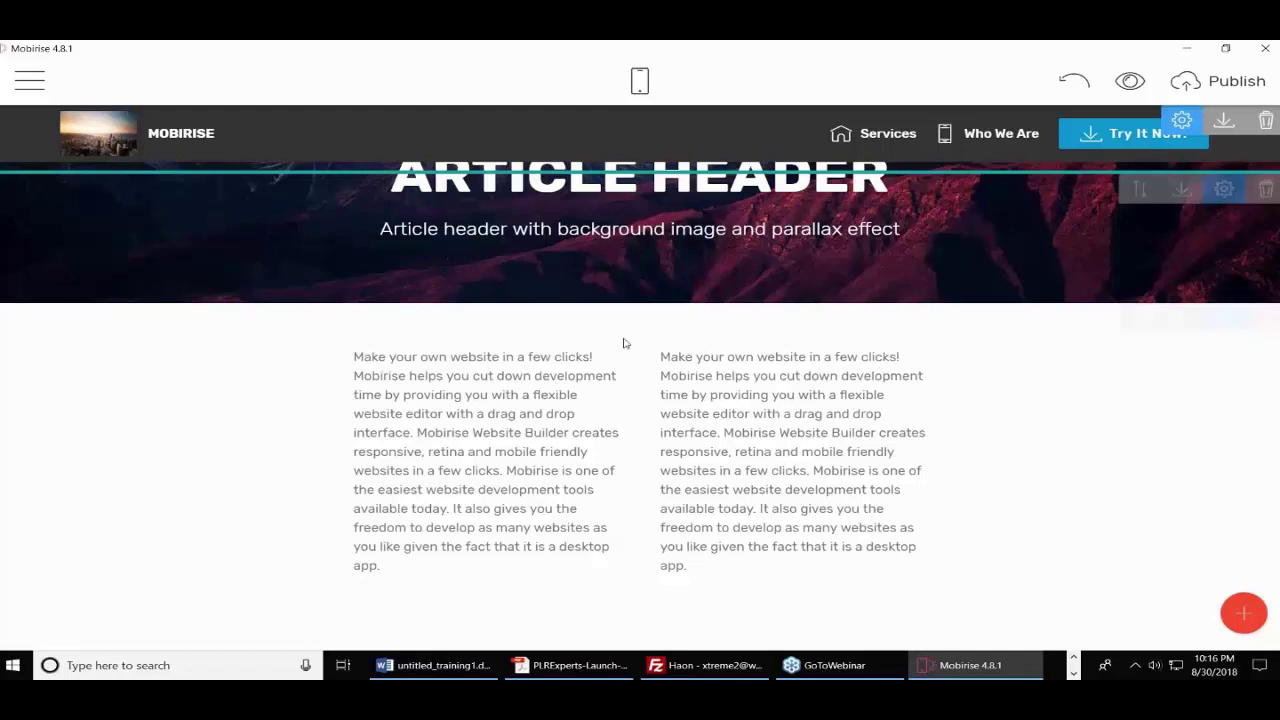
- Select all the text in the left column, then leave text editing
click(384, 358)
key(ctrl+a)
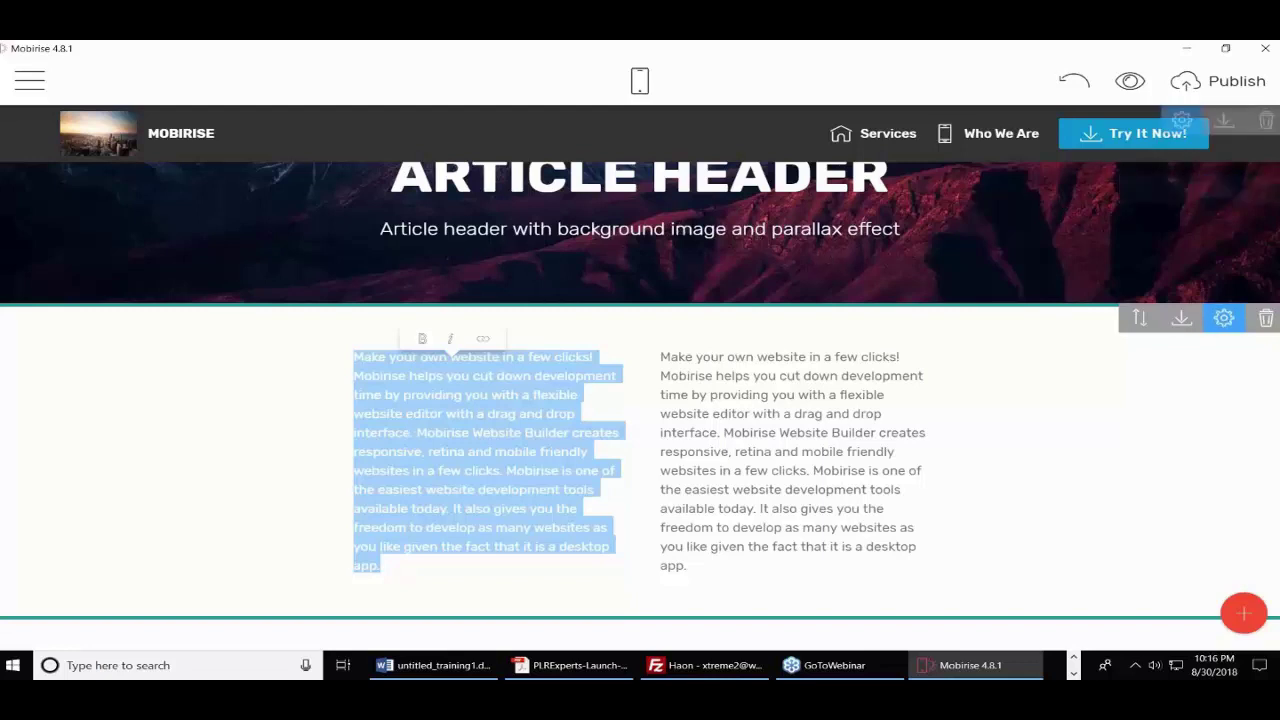
click(1163, 152)
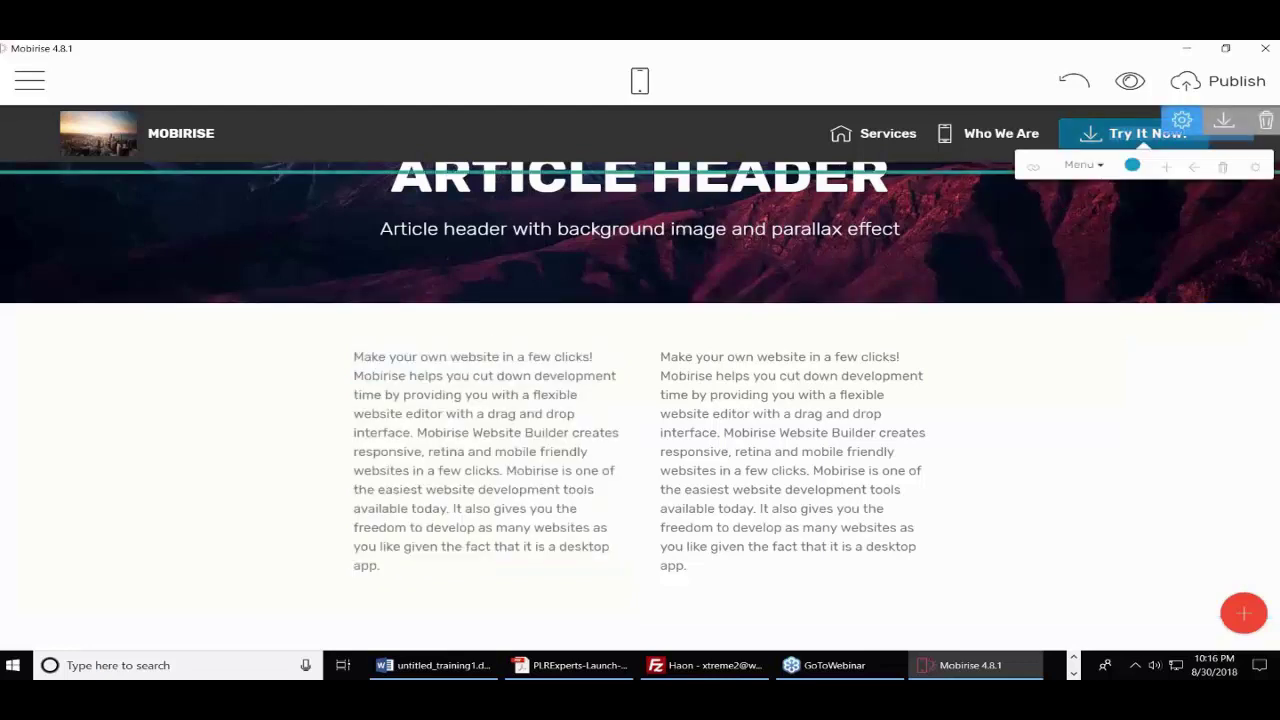
- Dismiss the button-removal notice and delete the menu bar block
click(1222, 166)
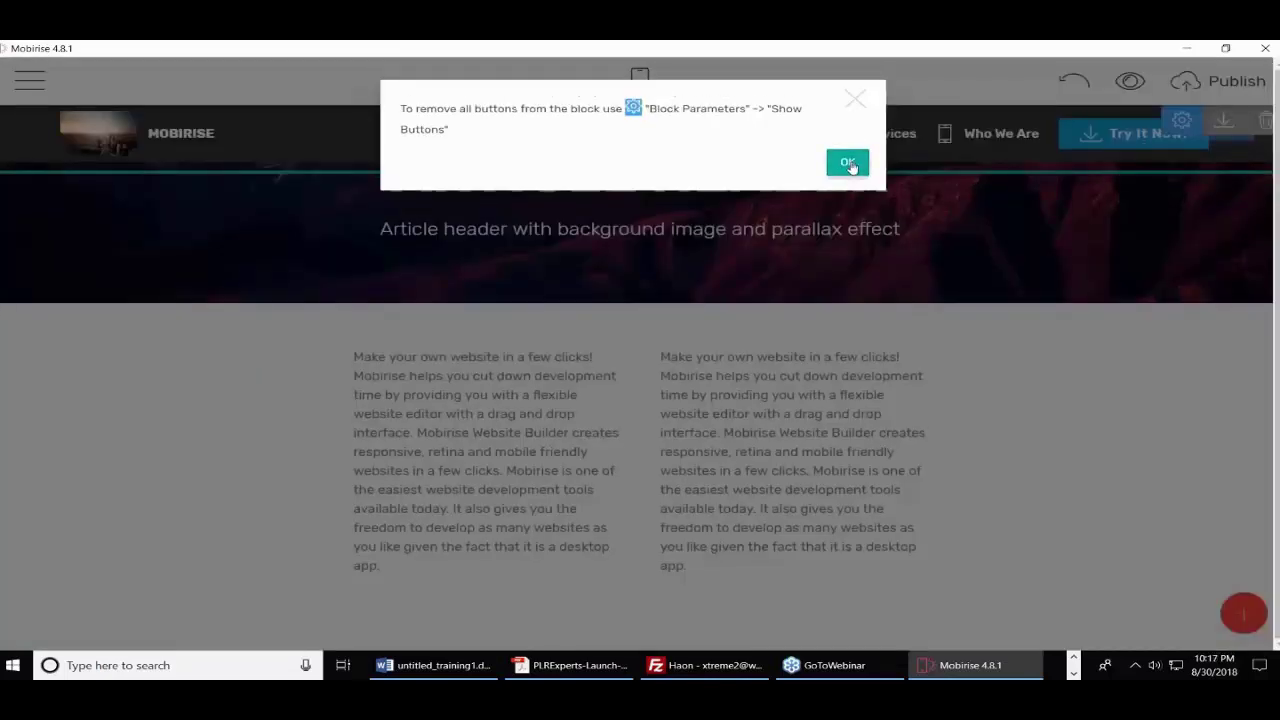
click(847, 160)
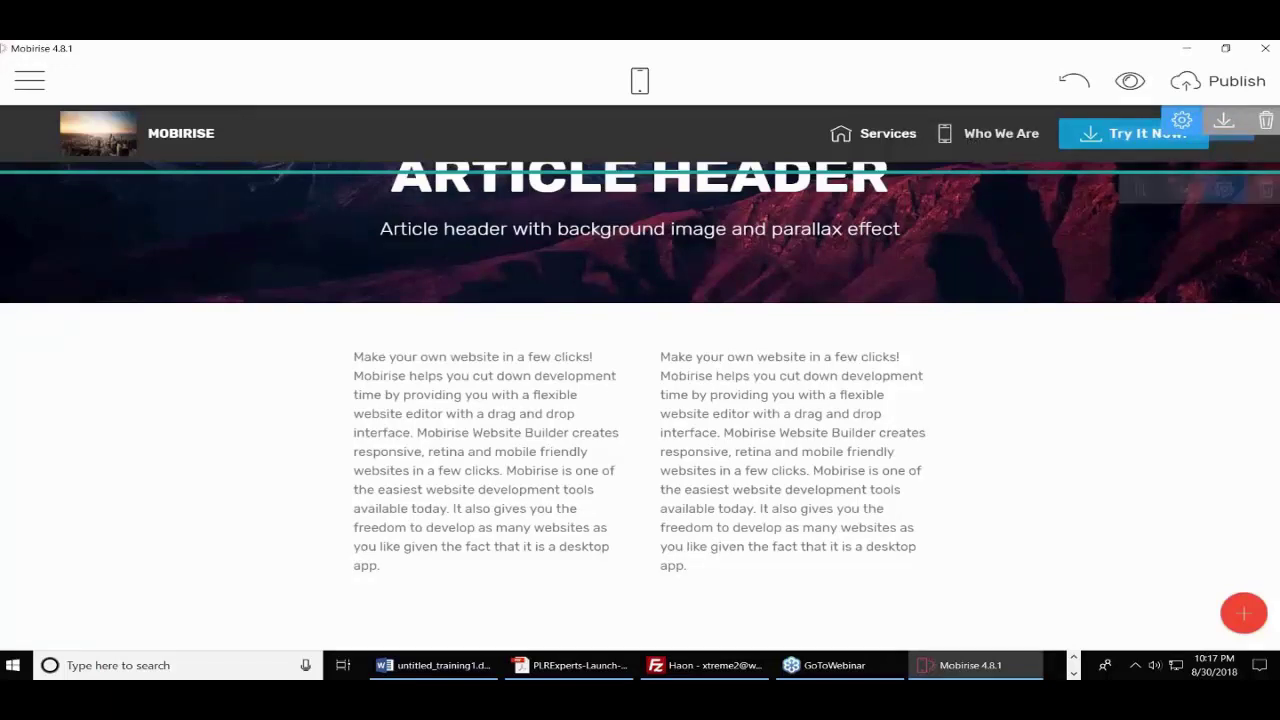
click(1267, 122)
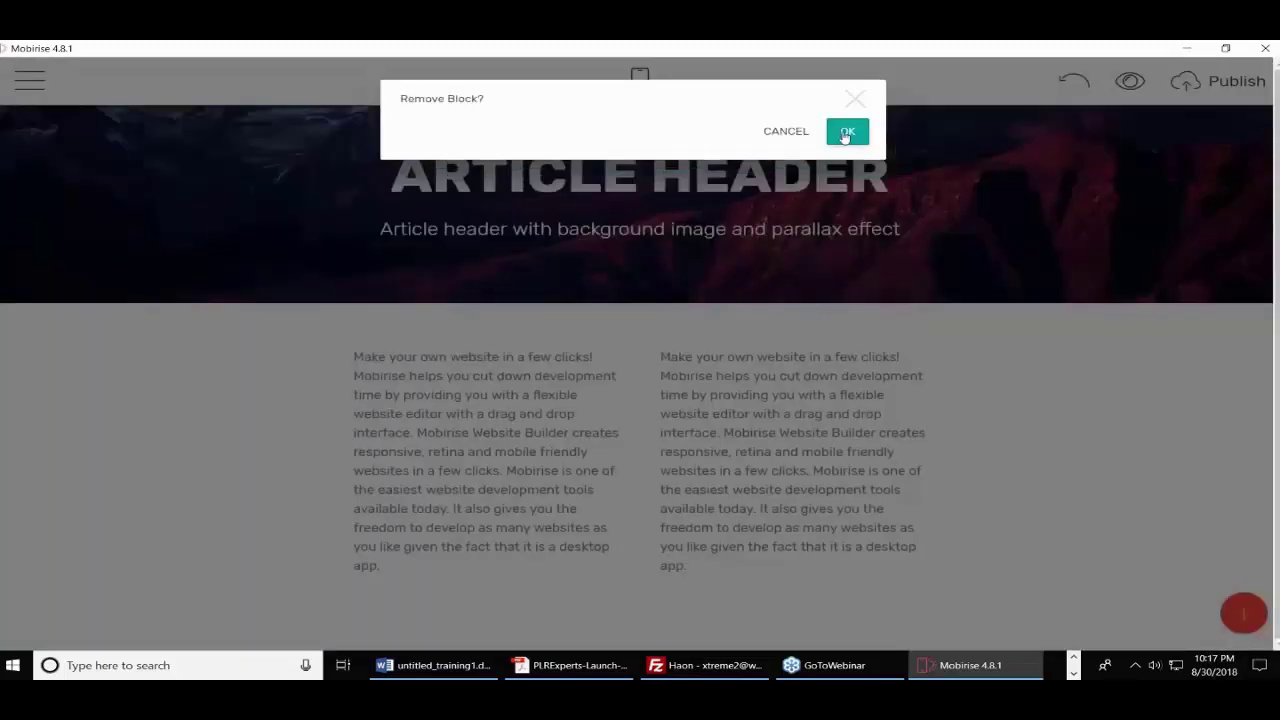
click(848, 132)
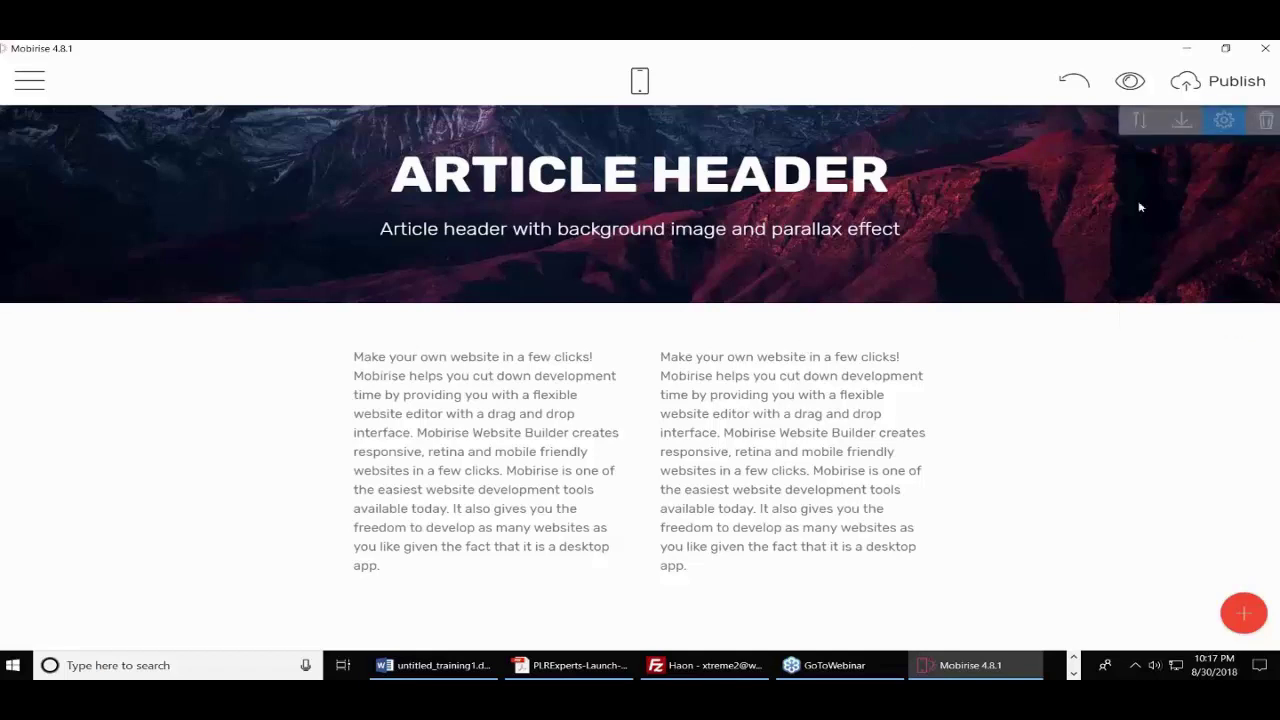
- Replace the Article Header's background video URL with the pasted lighthouse YouTube link
click(1226, 122)
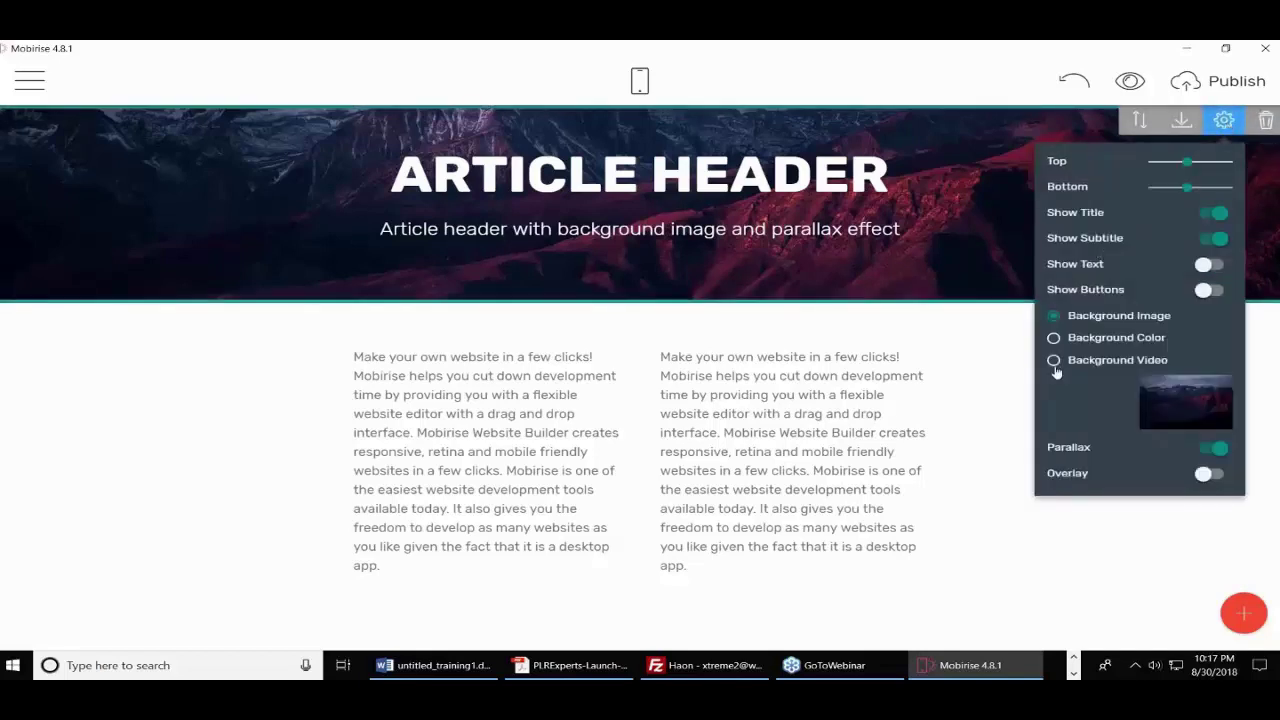
click(1054, 362)
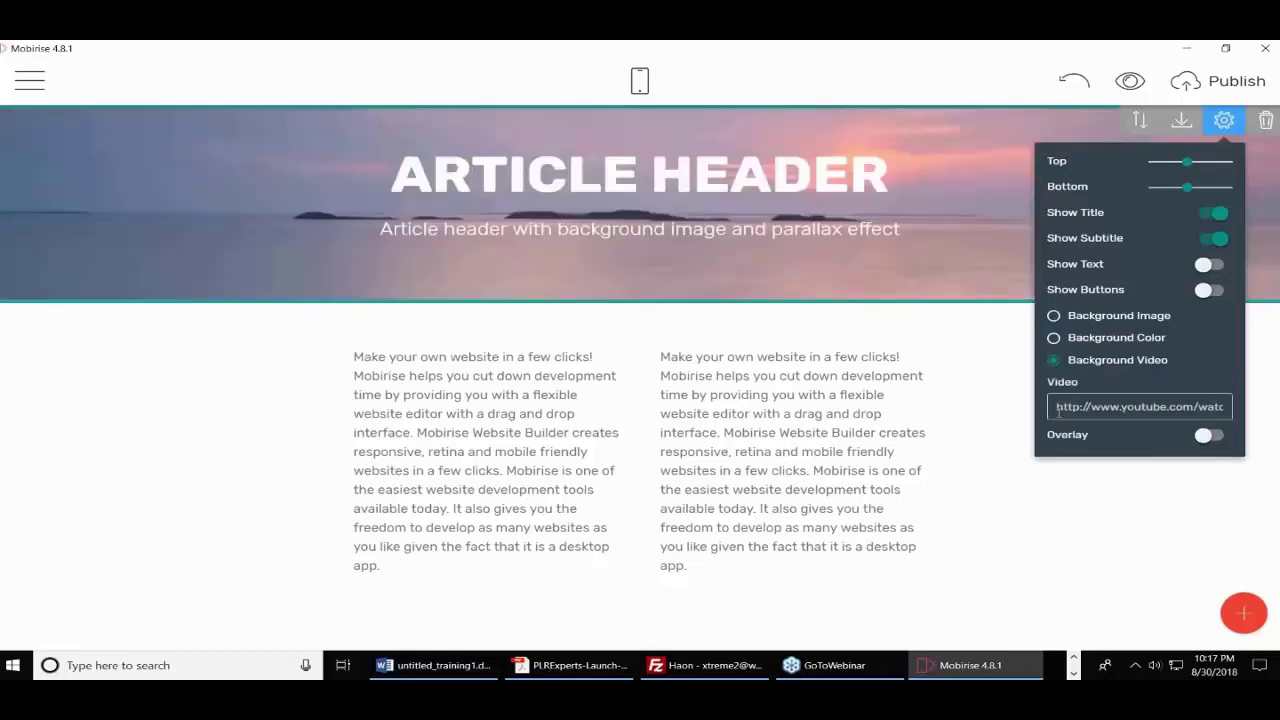
drag(1056, 406, 1277, 406)
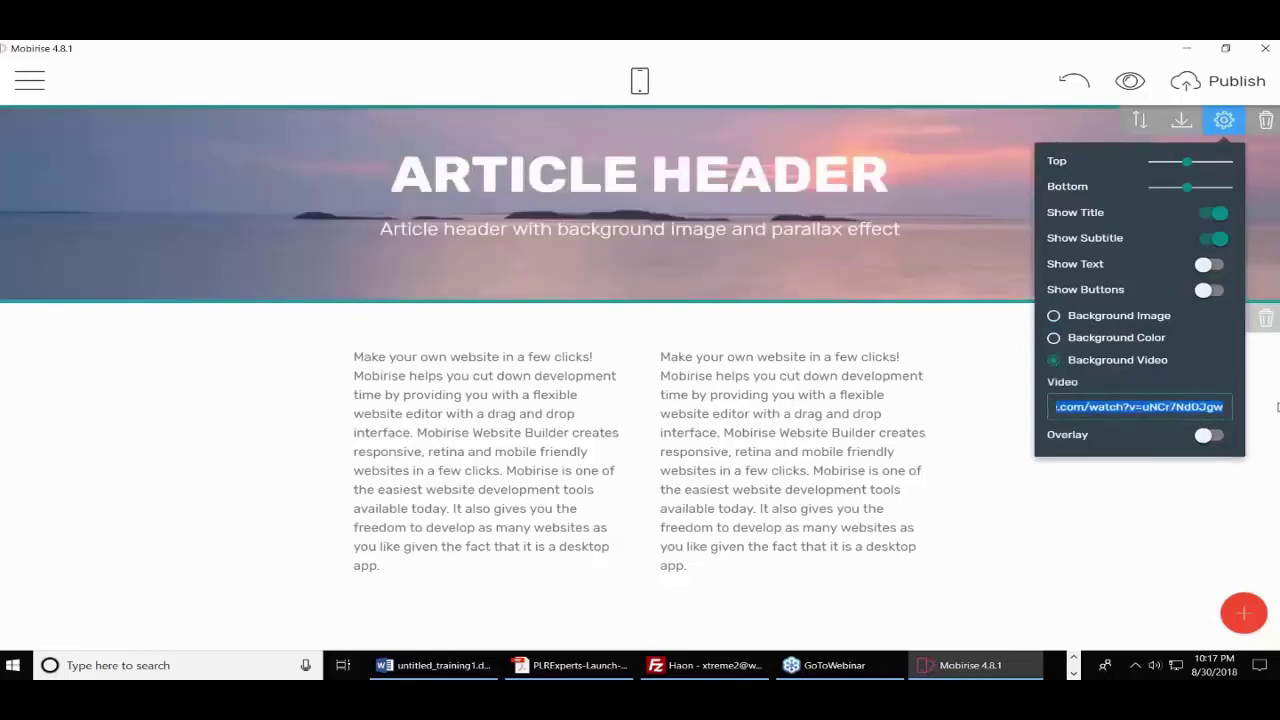
text(.com/watch?v=8mr26vZwRqM)
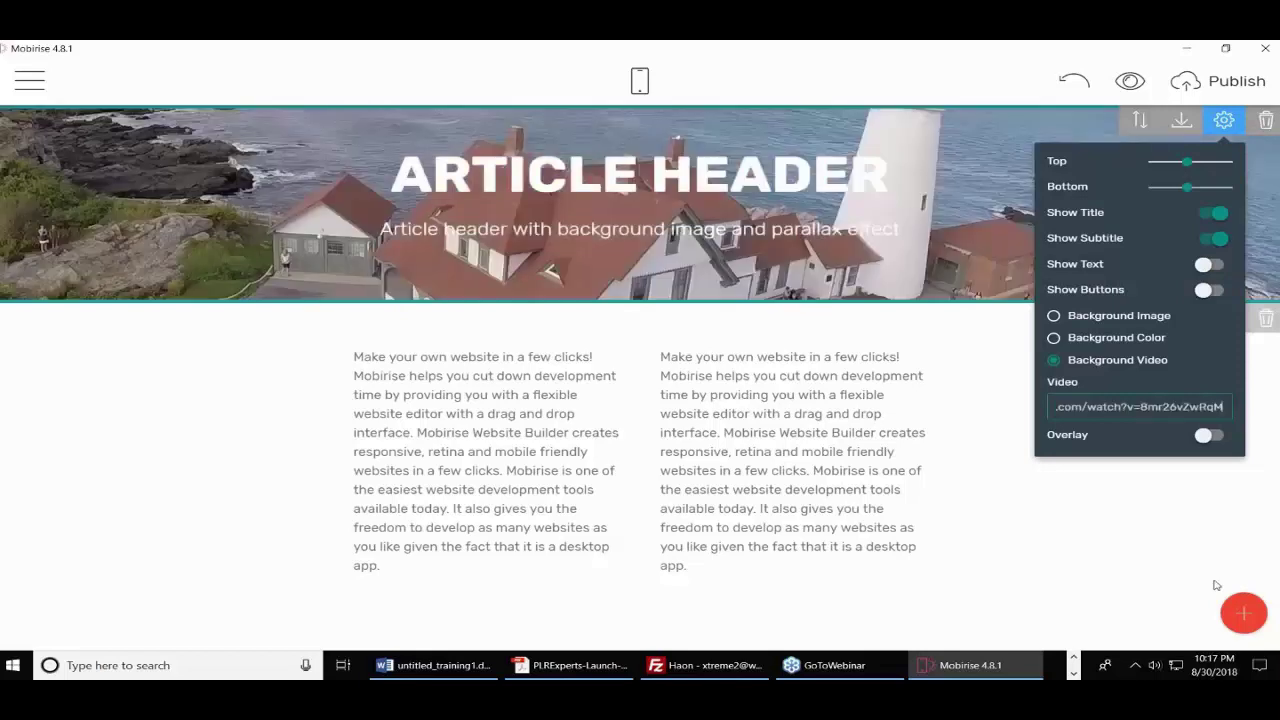
click(1168, 518)
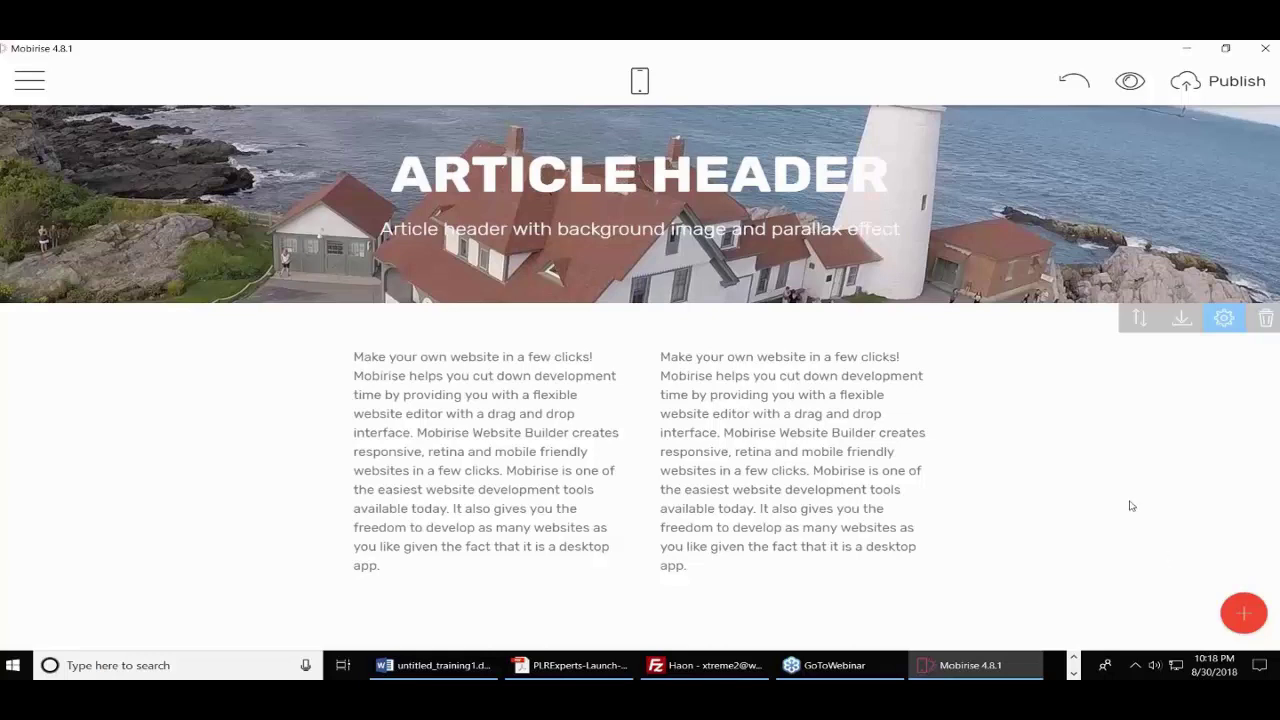
- Start publishing to a local drive folder and browse to Downloads
click(1237, 86)
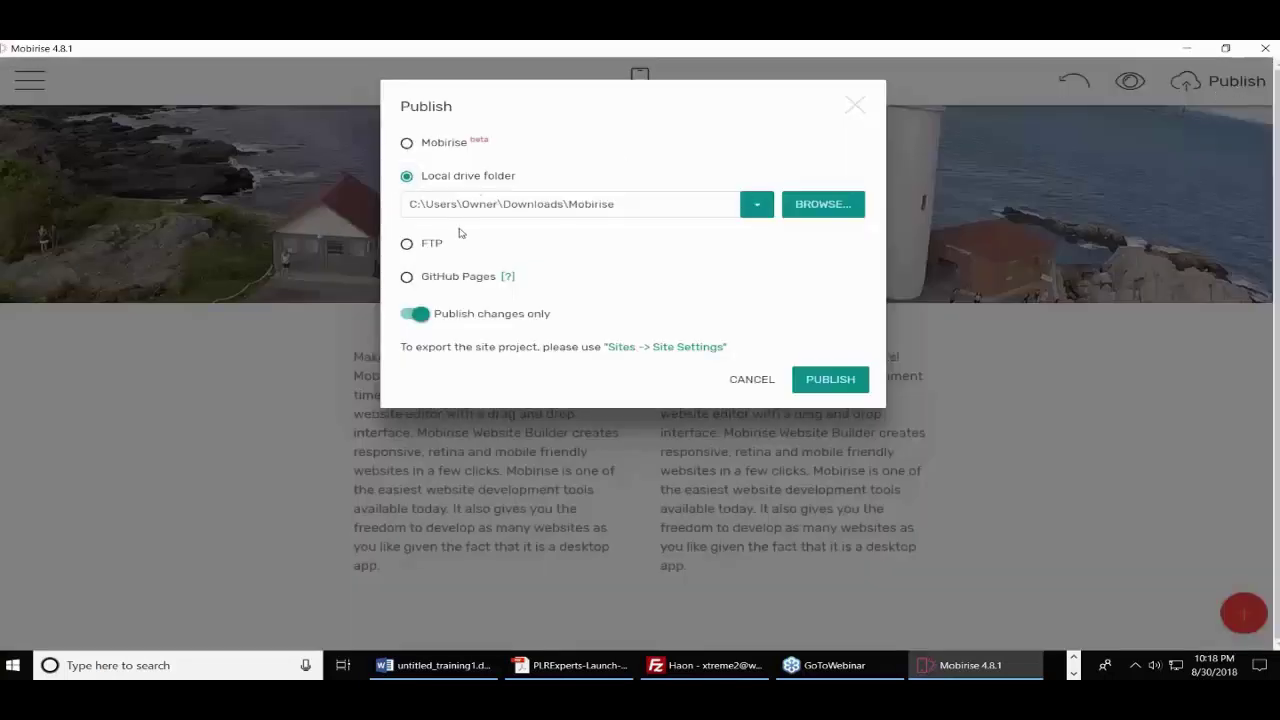
click(808, 212)
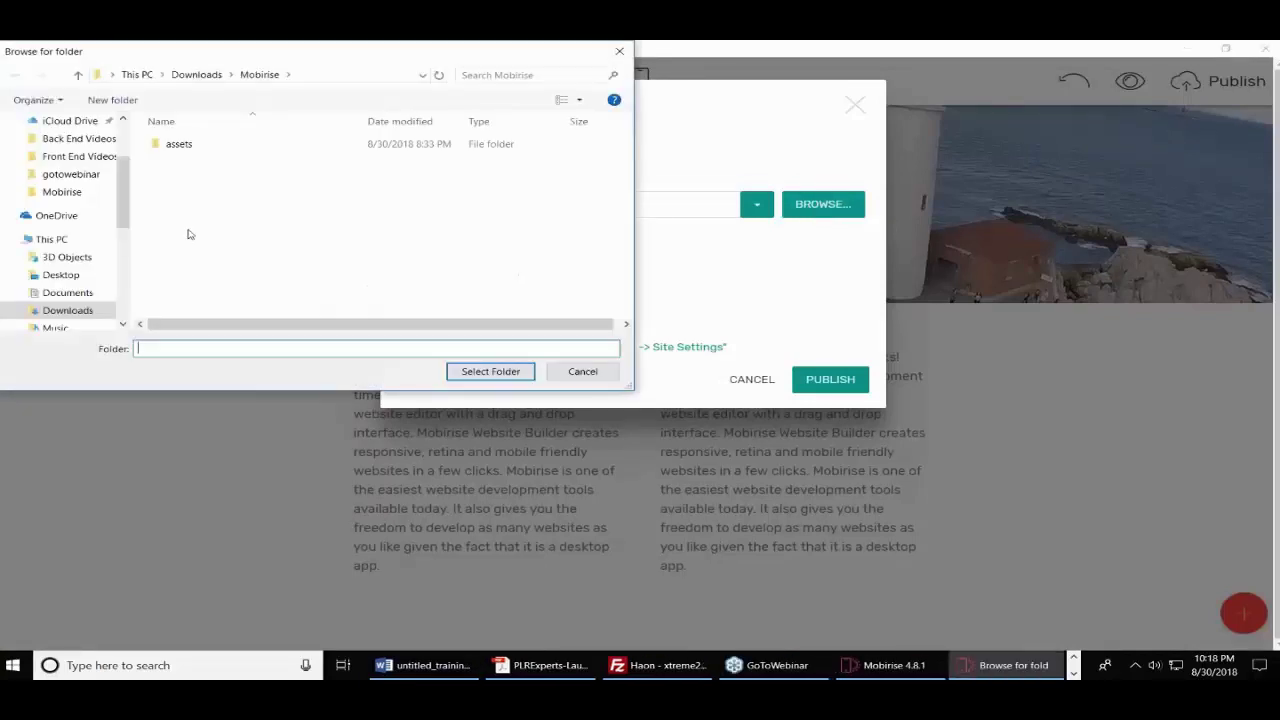
click(218, 80)
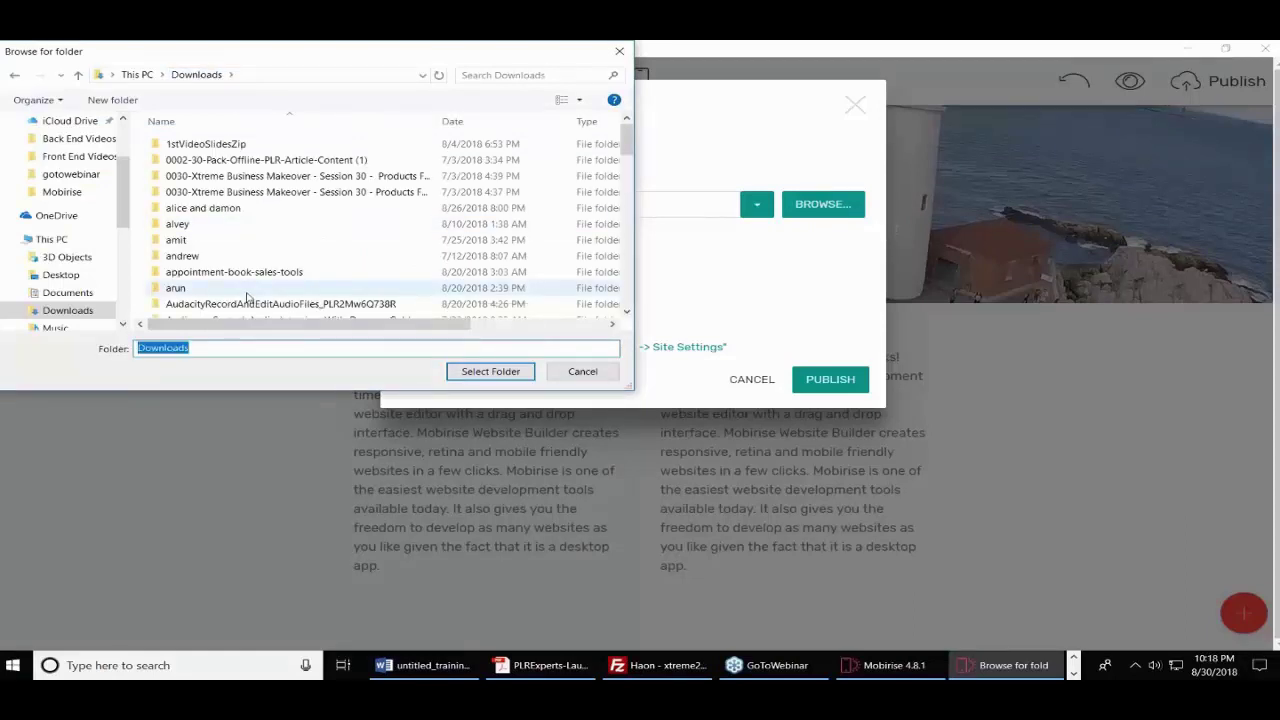
text(Mobirise Two)
click(351, 256)
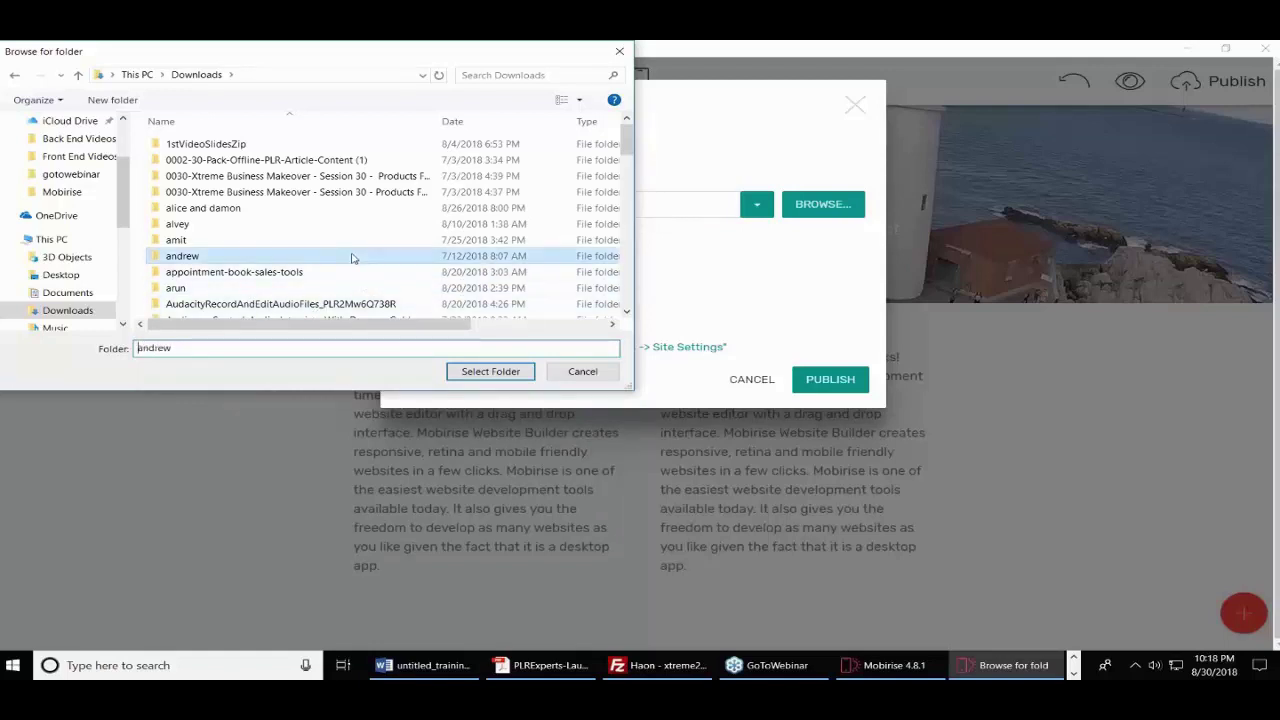
- Create a 'Mobirise Two' folder in Downloads, select it, and publish the site there
click(112, 100)
text(M)
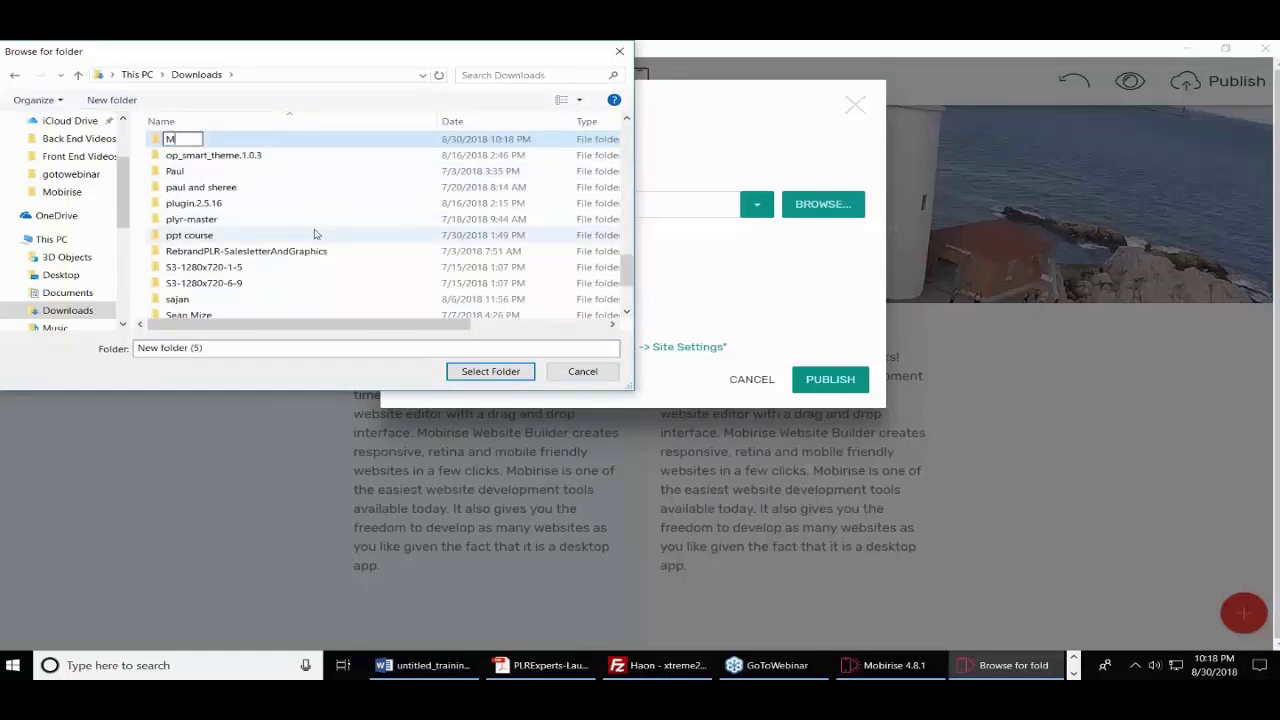
text(obilrise Two)
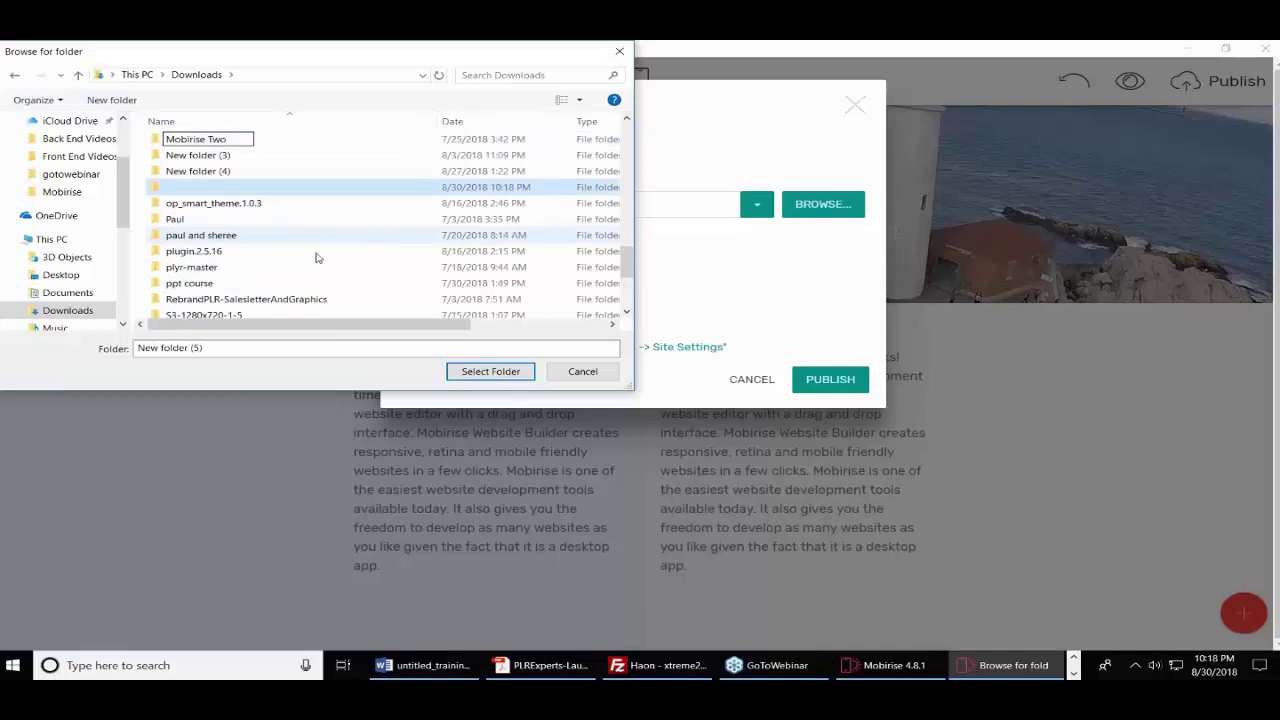
key(Return)
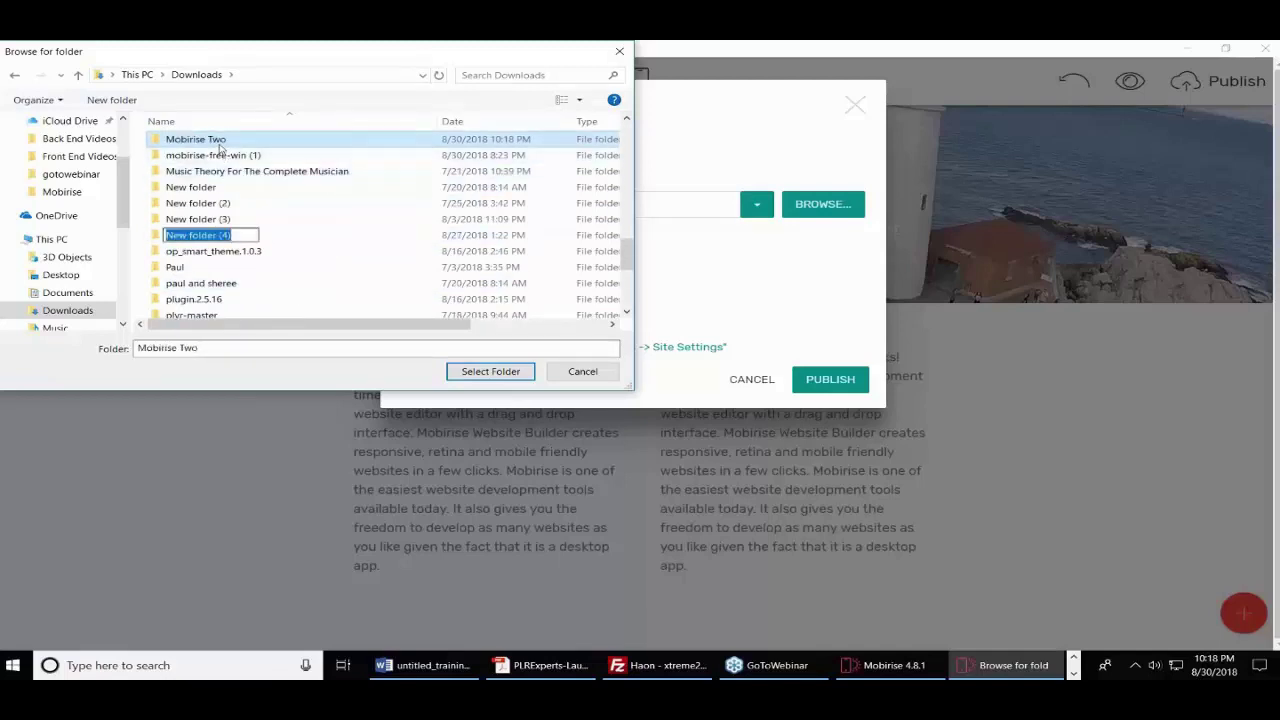
click(218, 141)
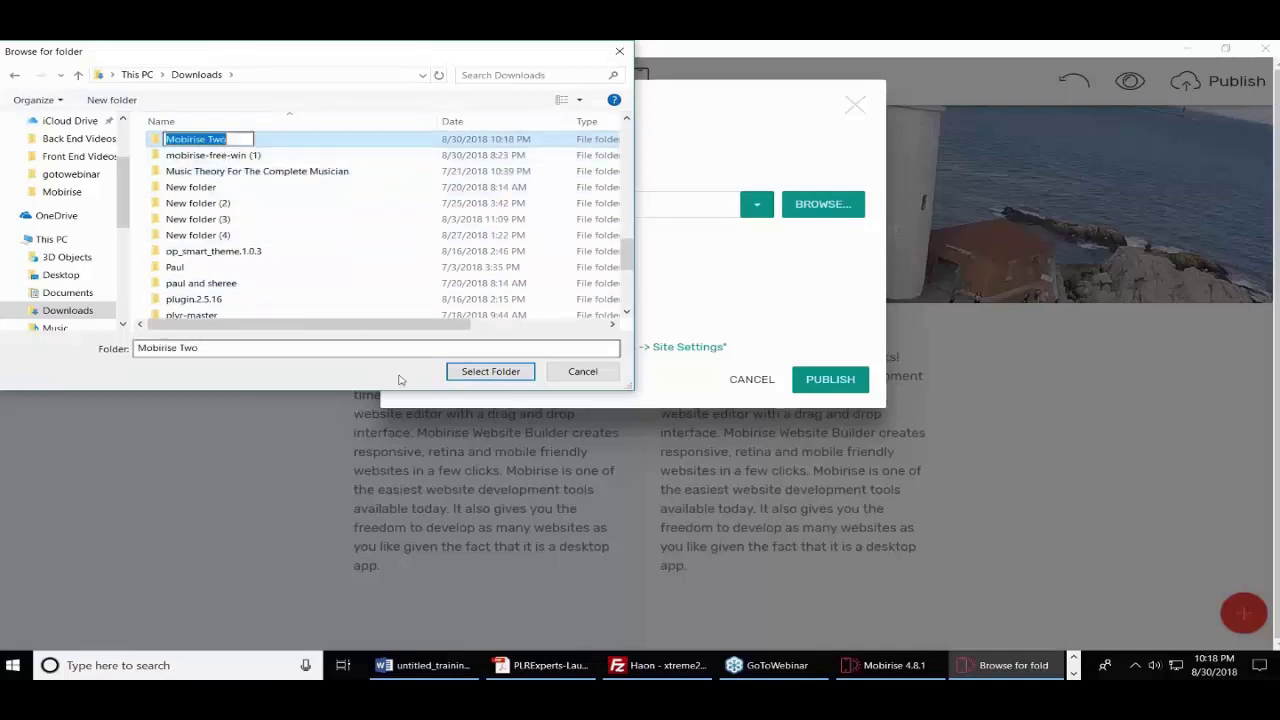
click(476, 374)
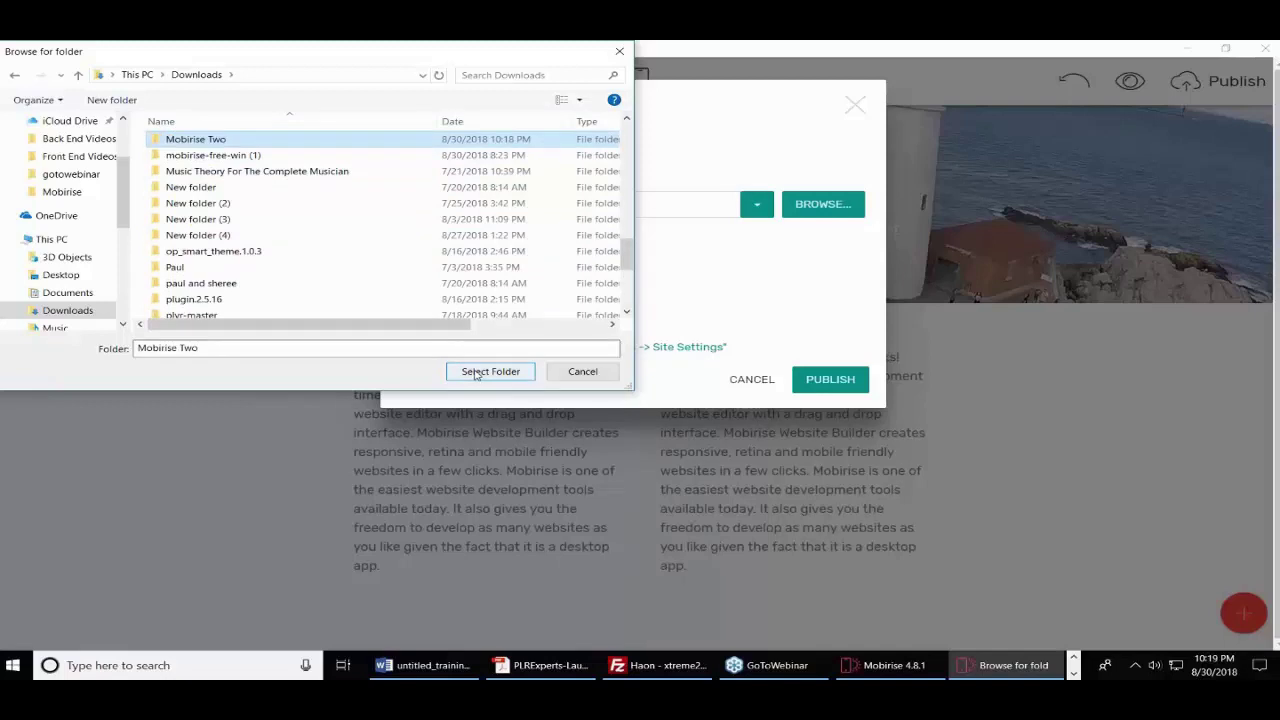
click(476, 374)
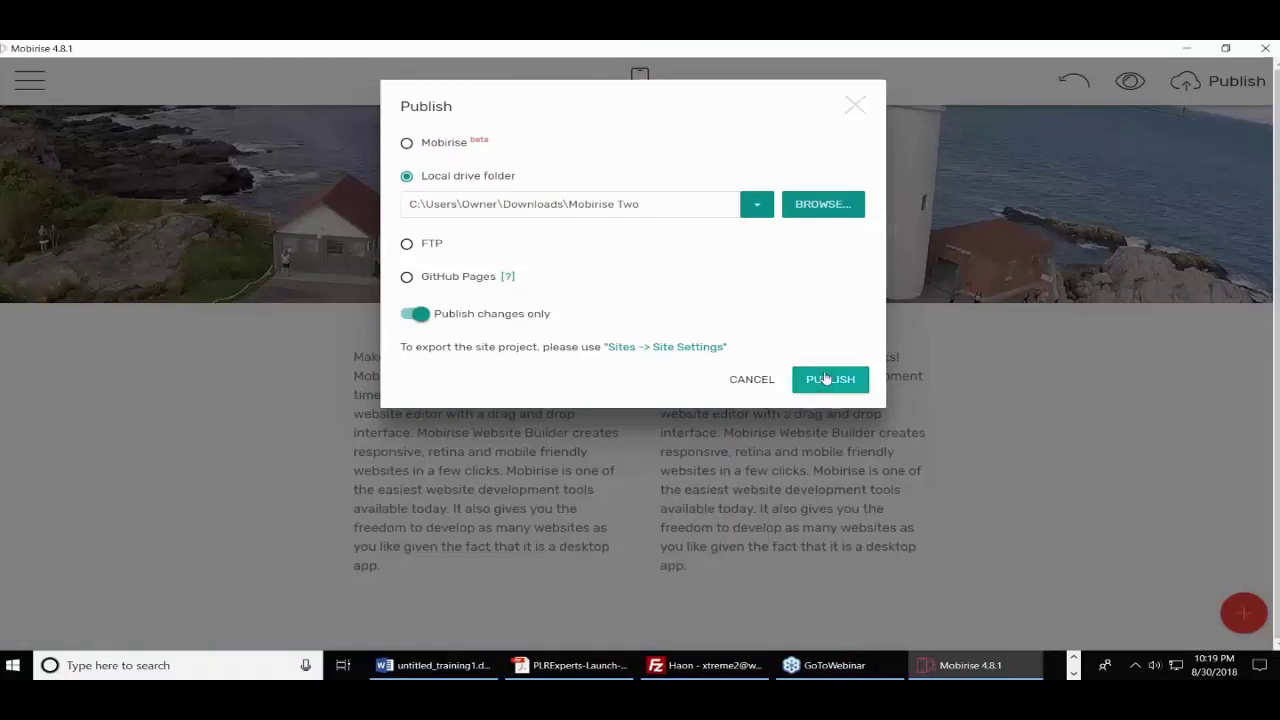
click(825, 380)
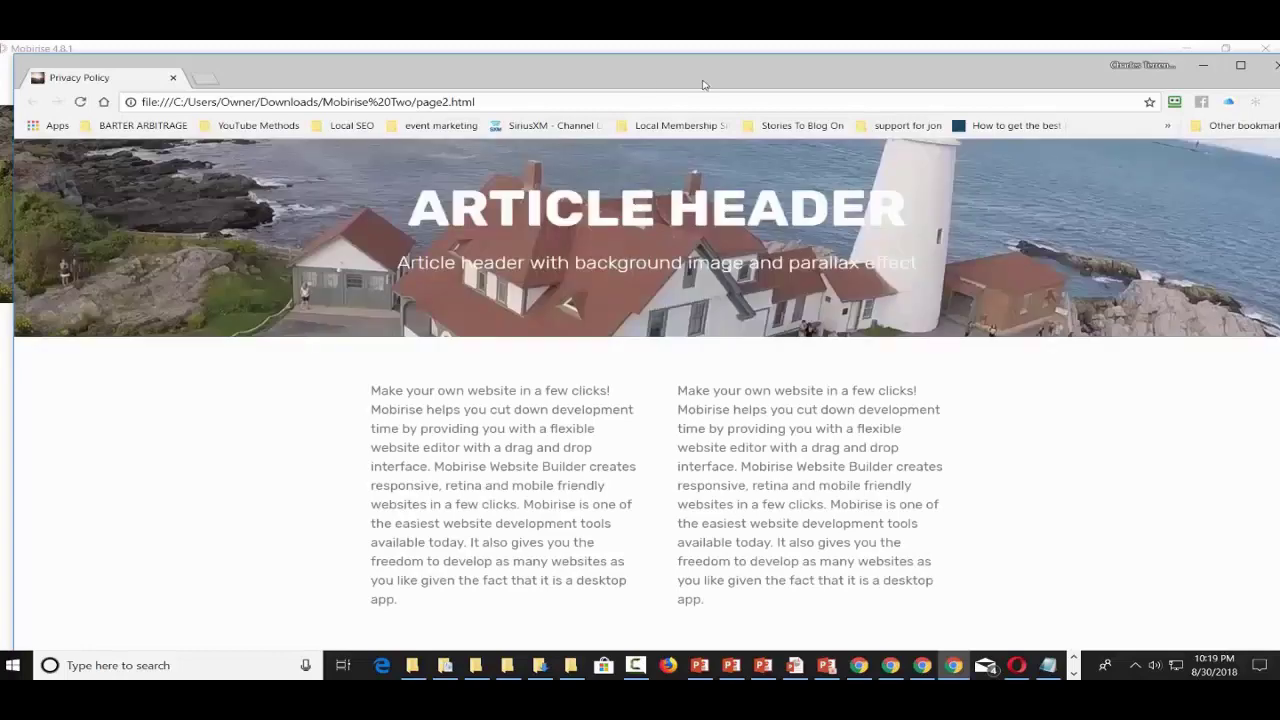
- Maximize the Chrome window showing the published page2.html
double_click(643, 86)
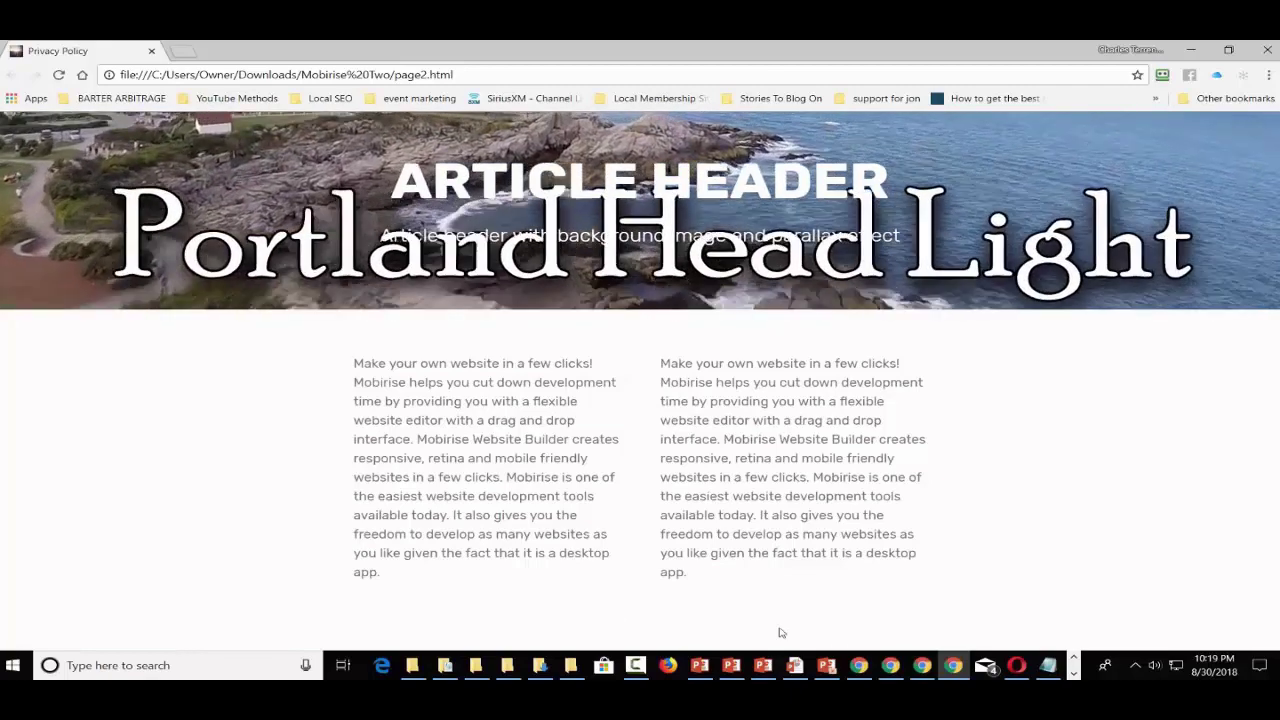
- Find FileZilla Pro through Windows search and launch it
click(200, 672)
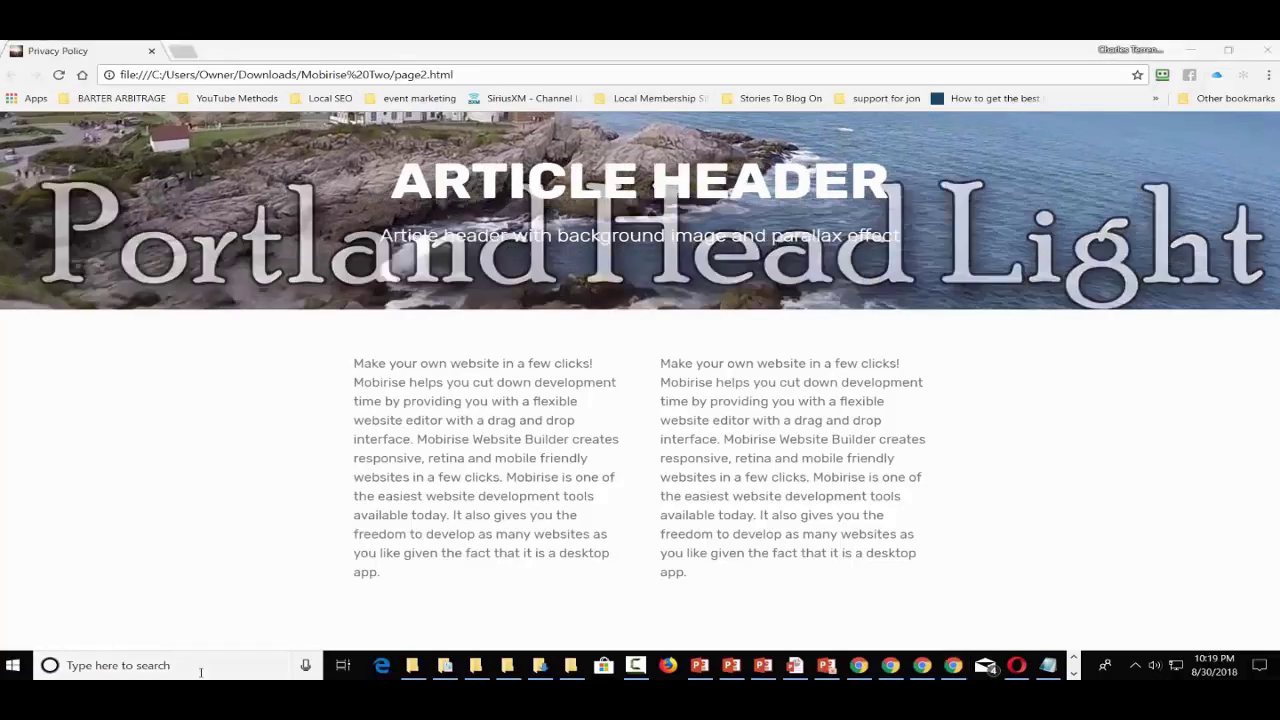
text(firl)
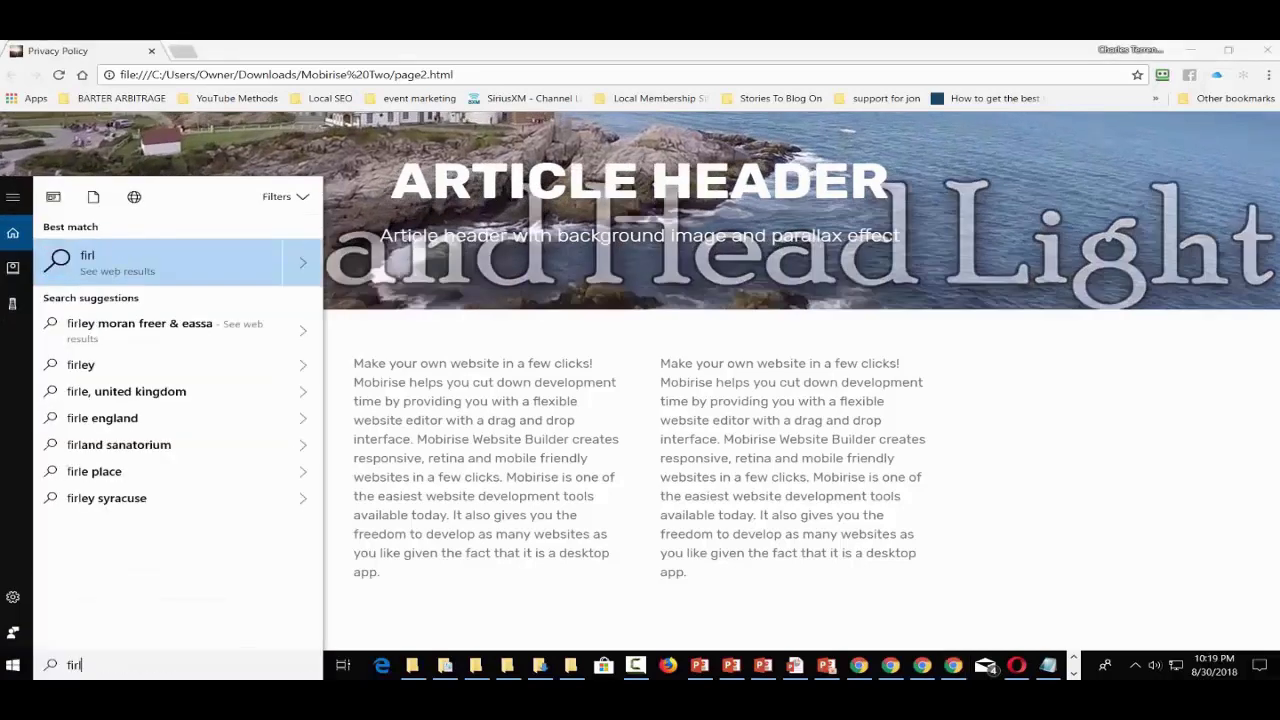
key(BackSpace)
key(BackSpace)
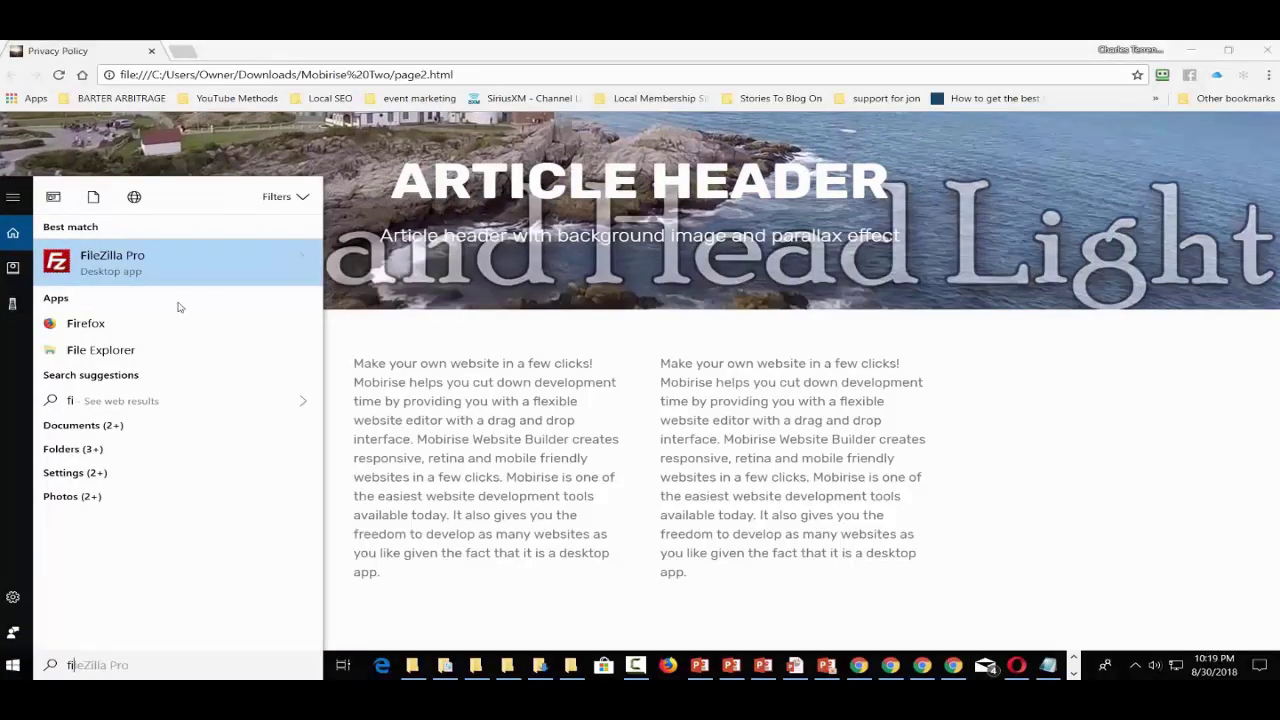
click(160, 272)
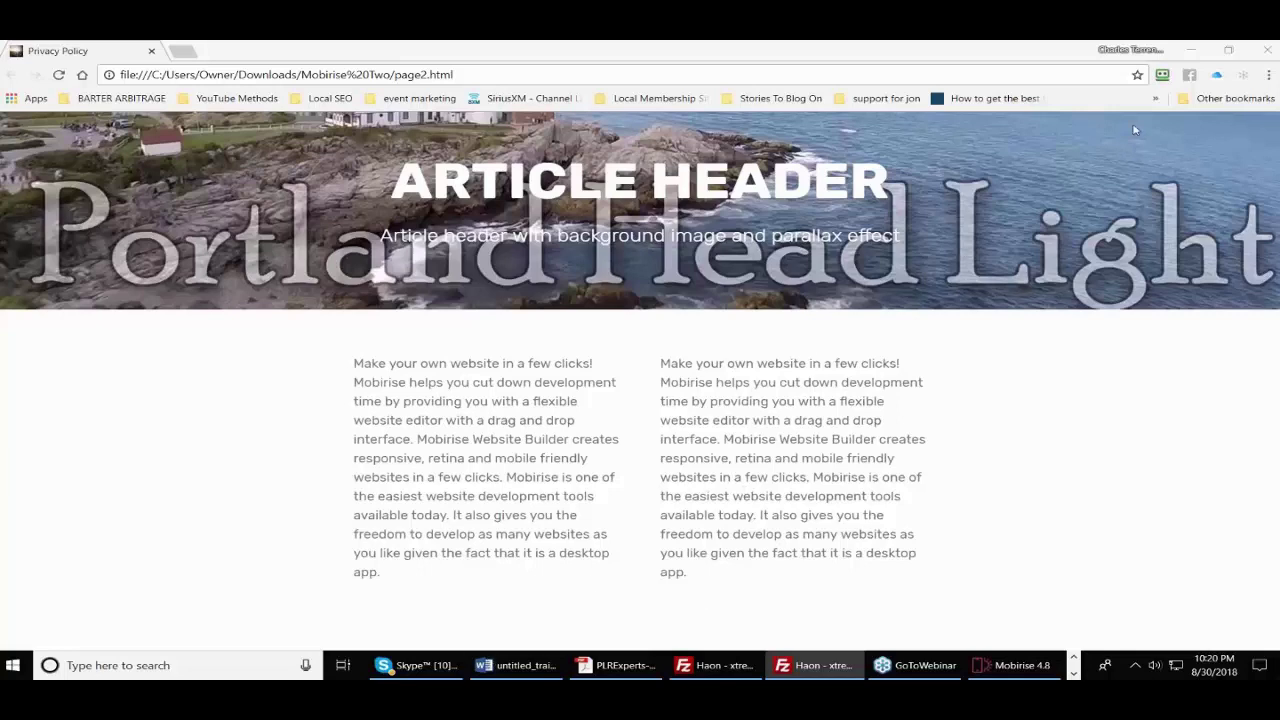
- Minimize Chrome and bring File Explorer to the front at the Mobirise folder
click(1194, 47)
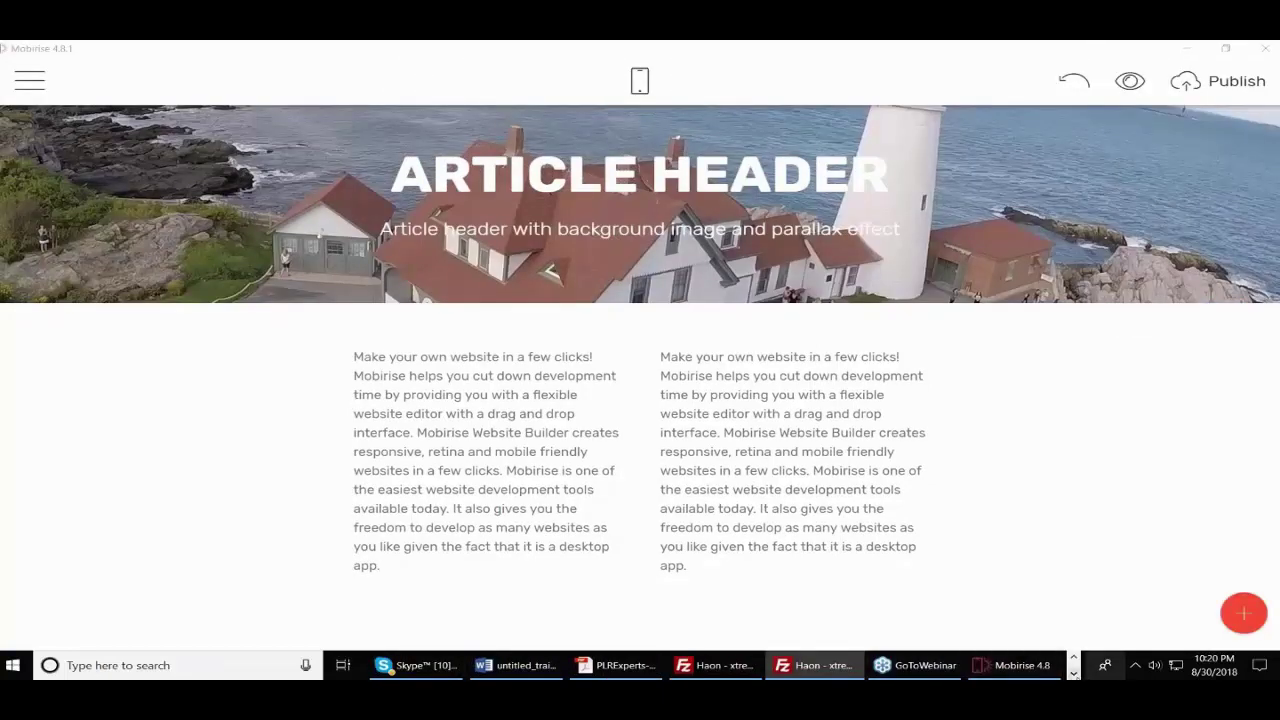
click(1073, 659)
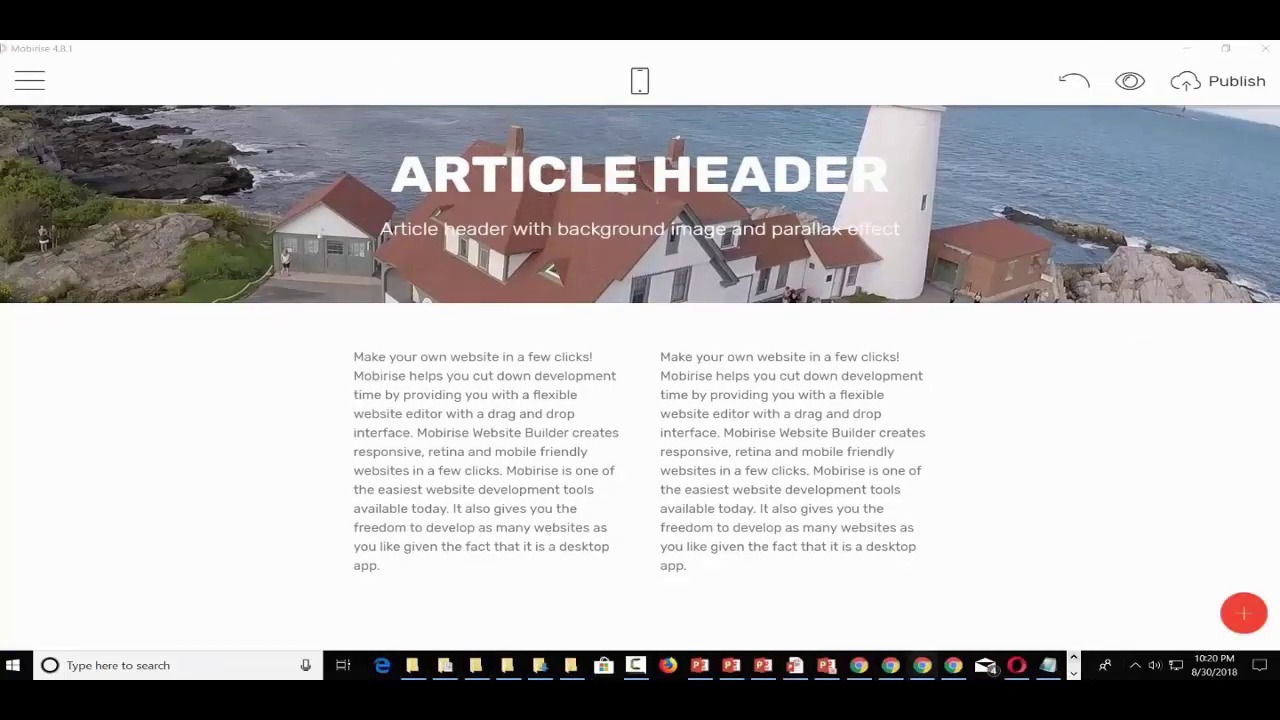
click(570, 665)
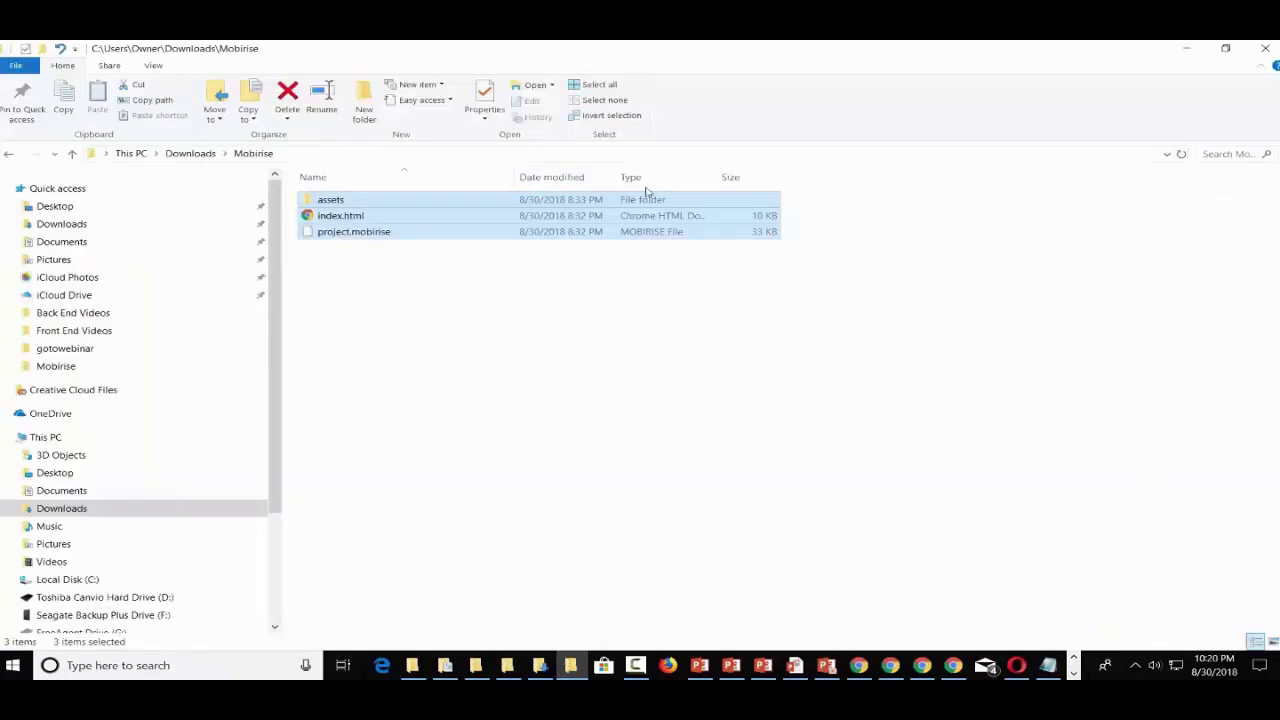
- Open Downloads > Mobirise Two, select all five published files, and return to Mobirise
click(200, 156)
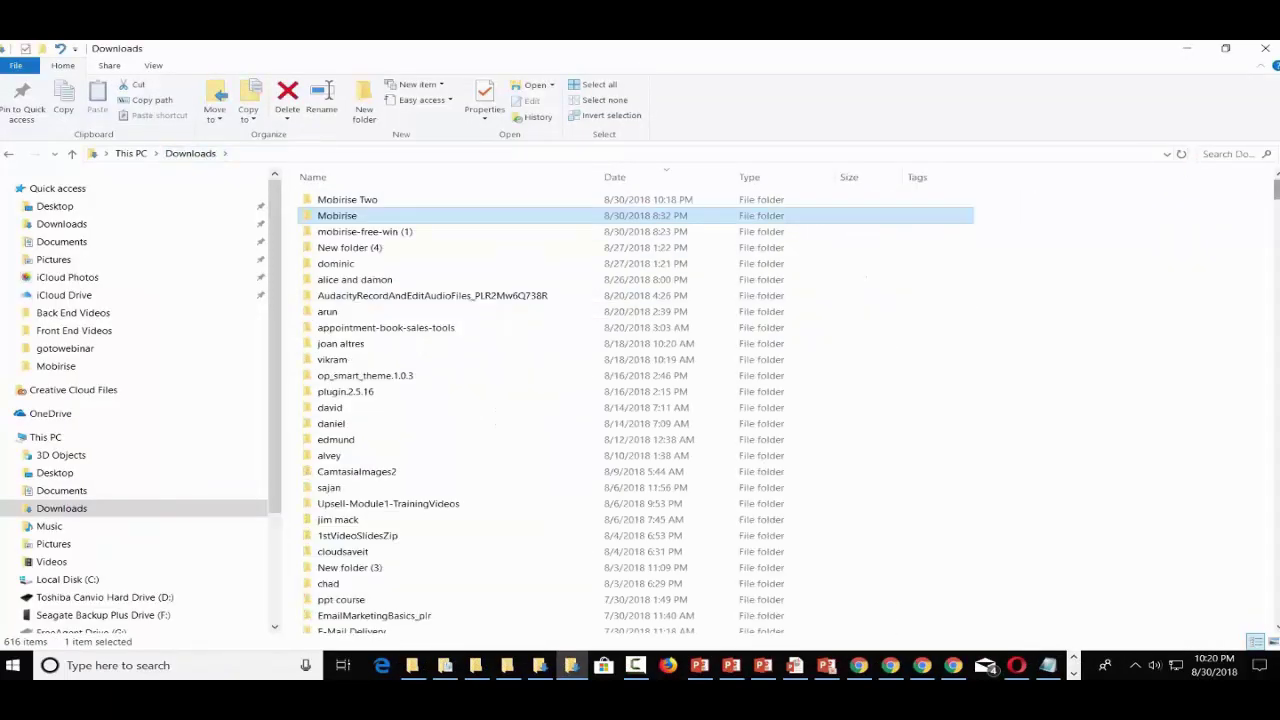
double_click(323, 205)
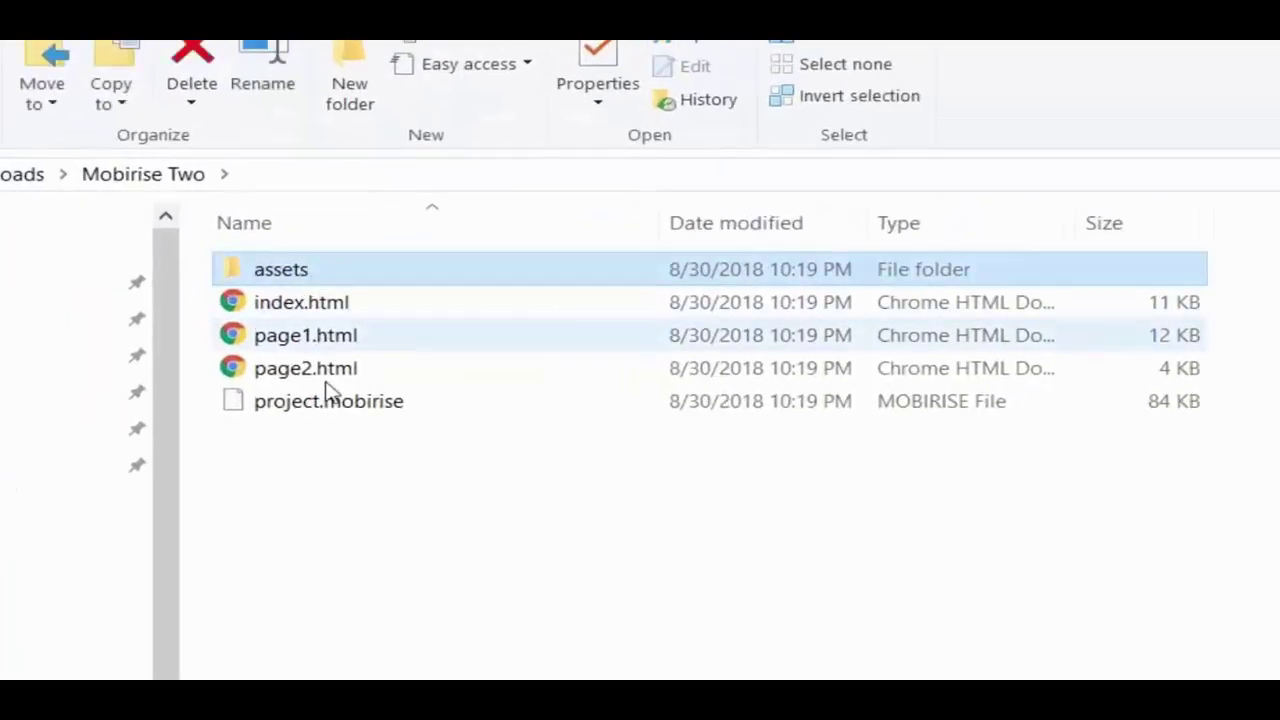
key(ctrl+a)
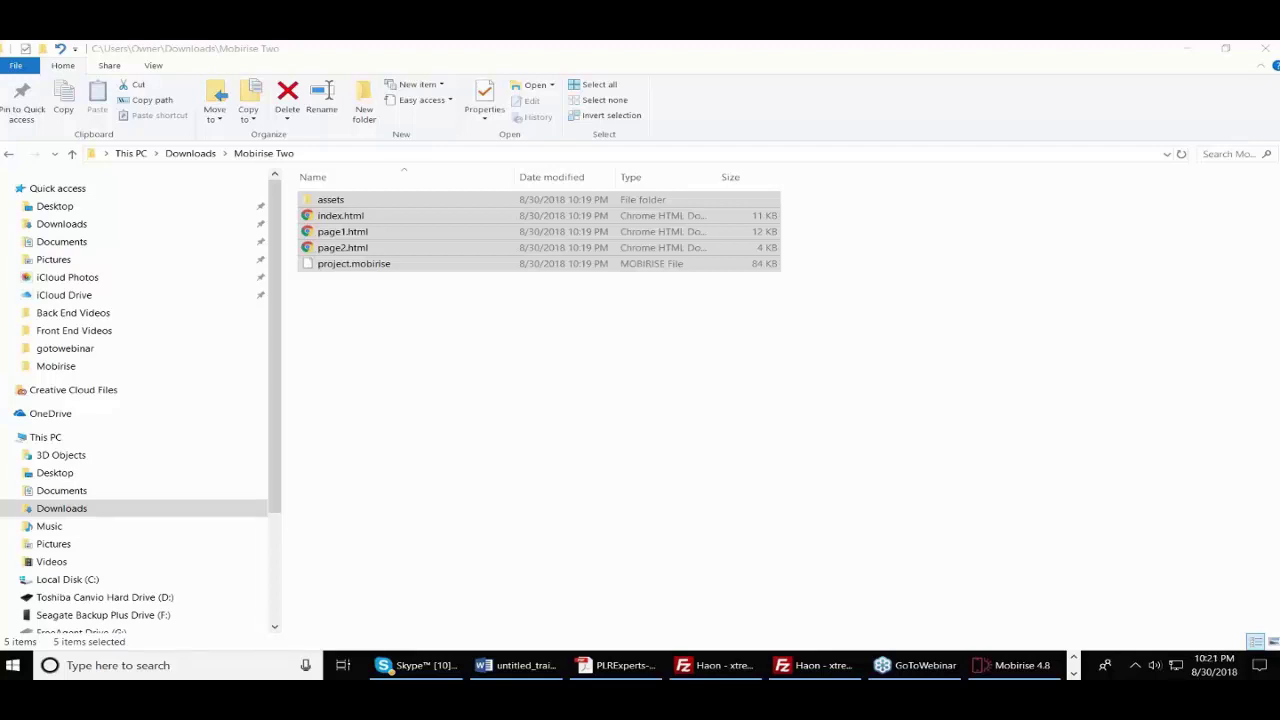
click(1025, 662)
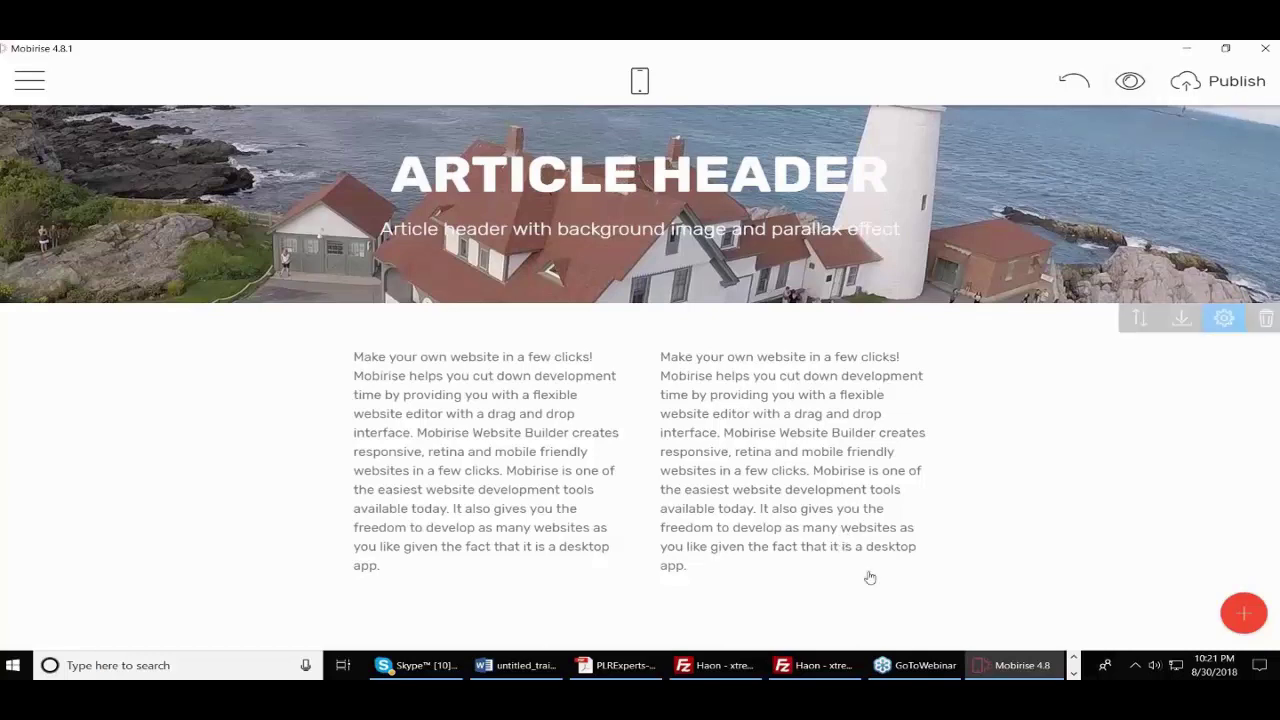
- Bring the Chrome window with the Academy site to the front
click(1074, 657)
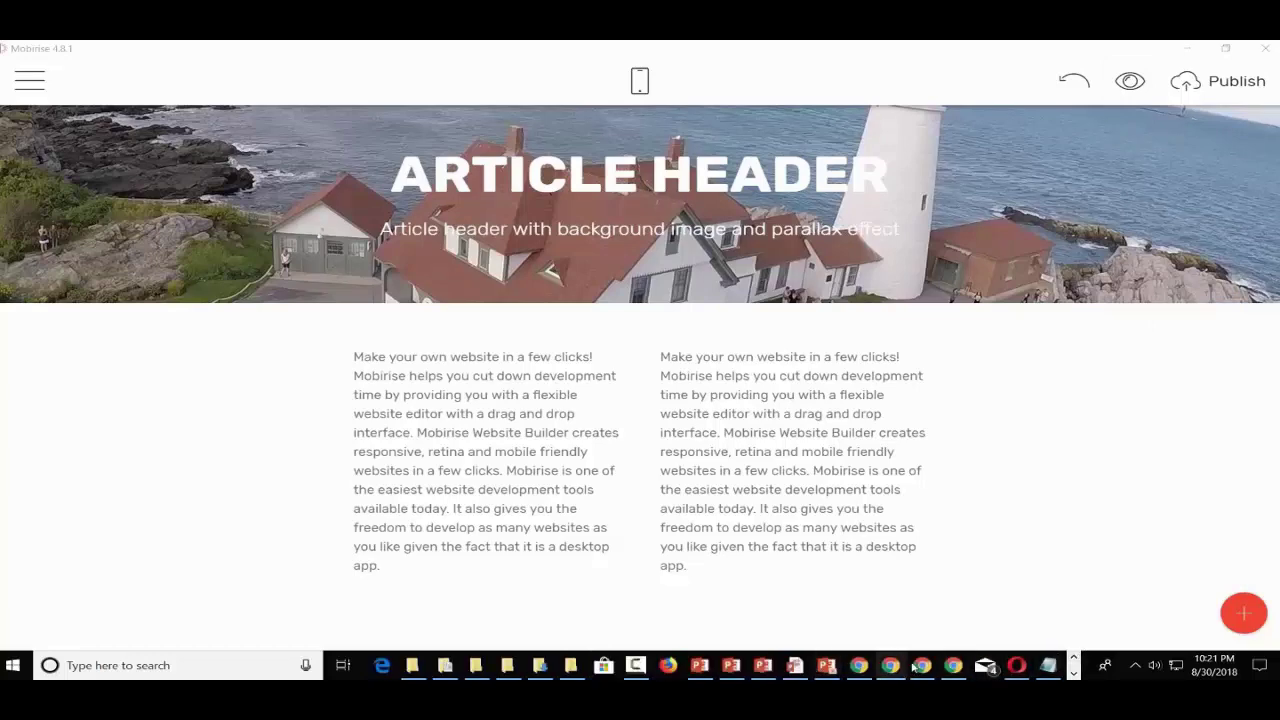
mouse_move(922, 665)
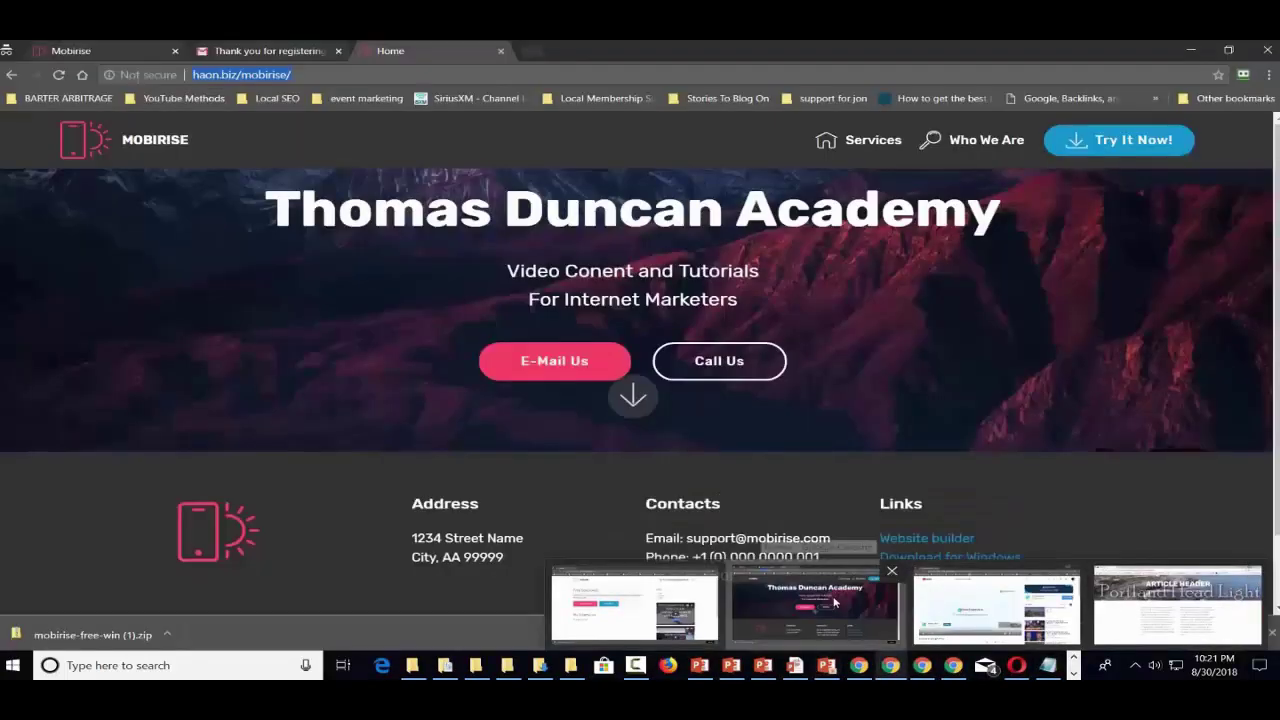
click(815, 603)
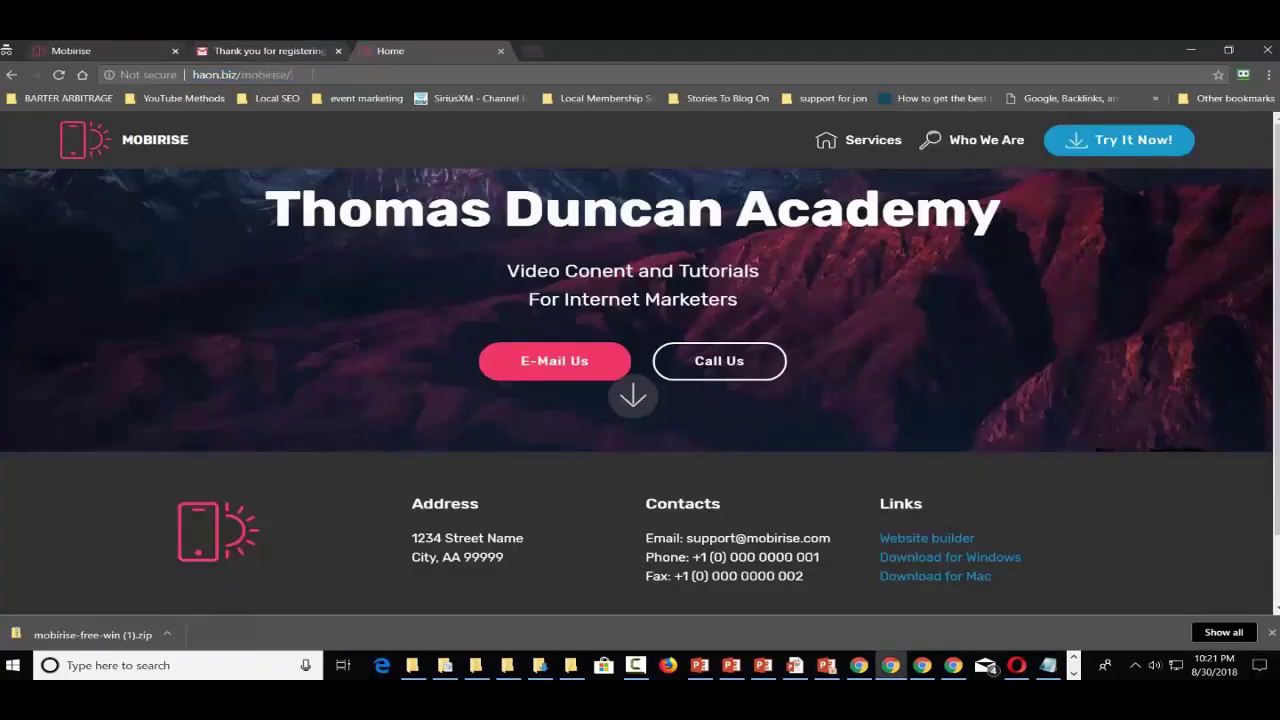
- Load haon.biz/mob/ and scroll through the published Academy home page
click(312, 74)
key(BackSpace)
key(BackSpace)
key(BackSpace)
key(BackSpace)
key(BackSpace)
key(BackSpace)
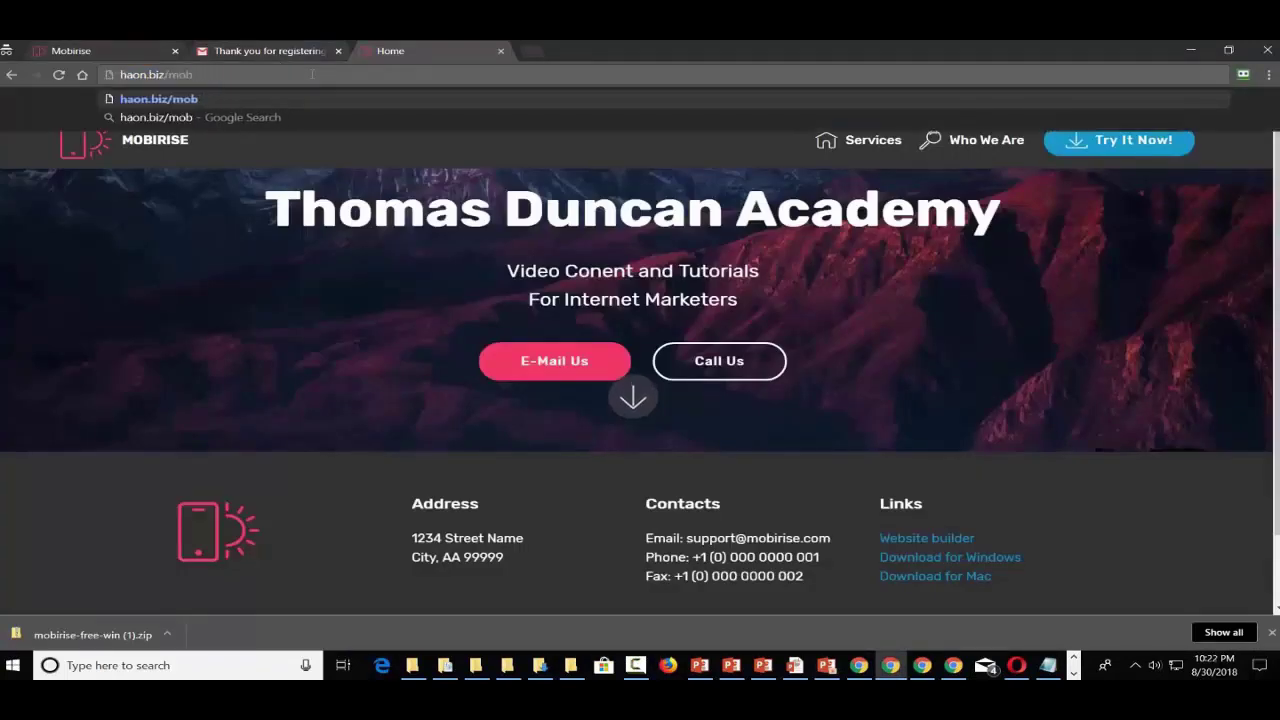
key(Return)
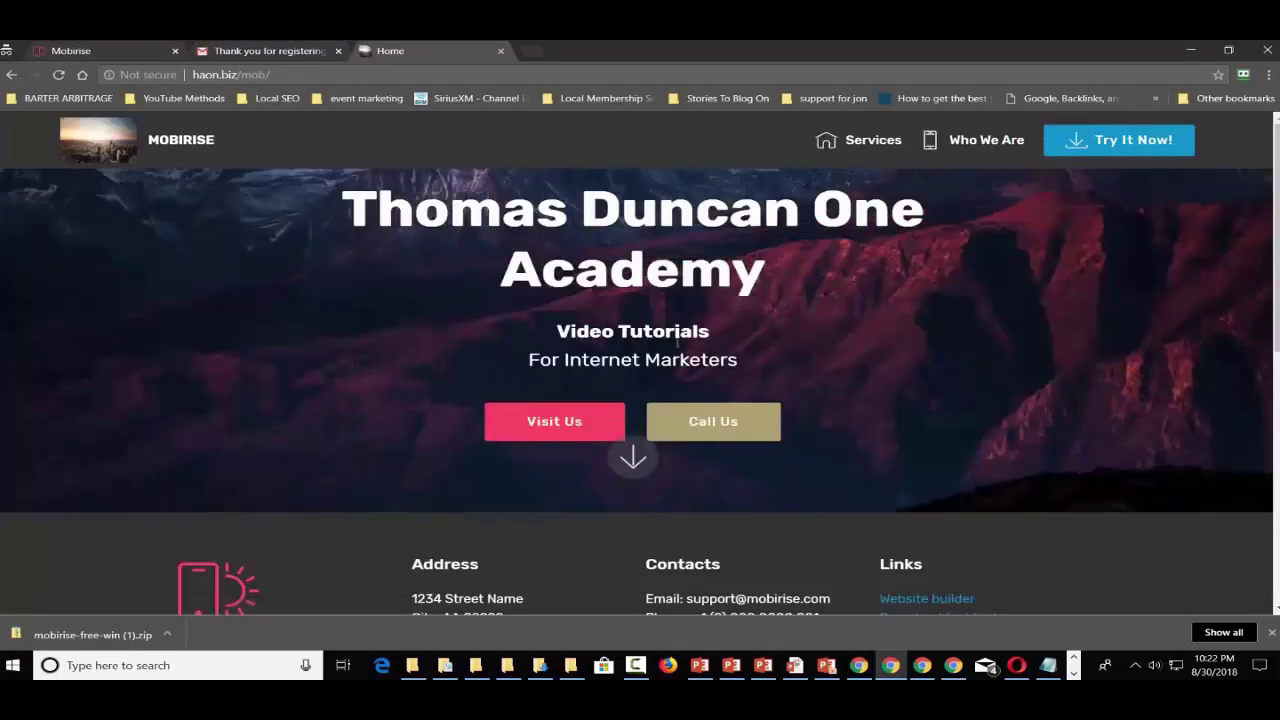
scroll(677, 342, down, 5)
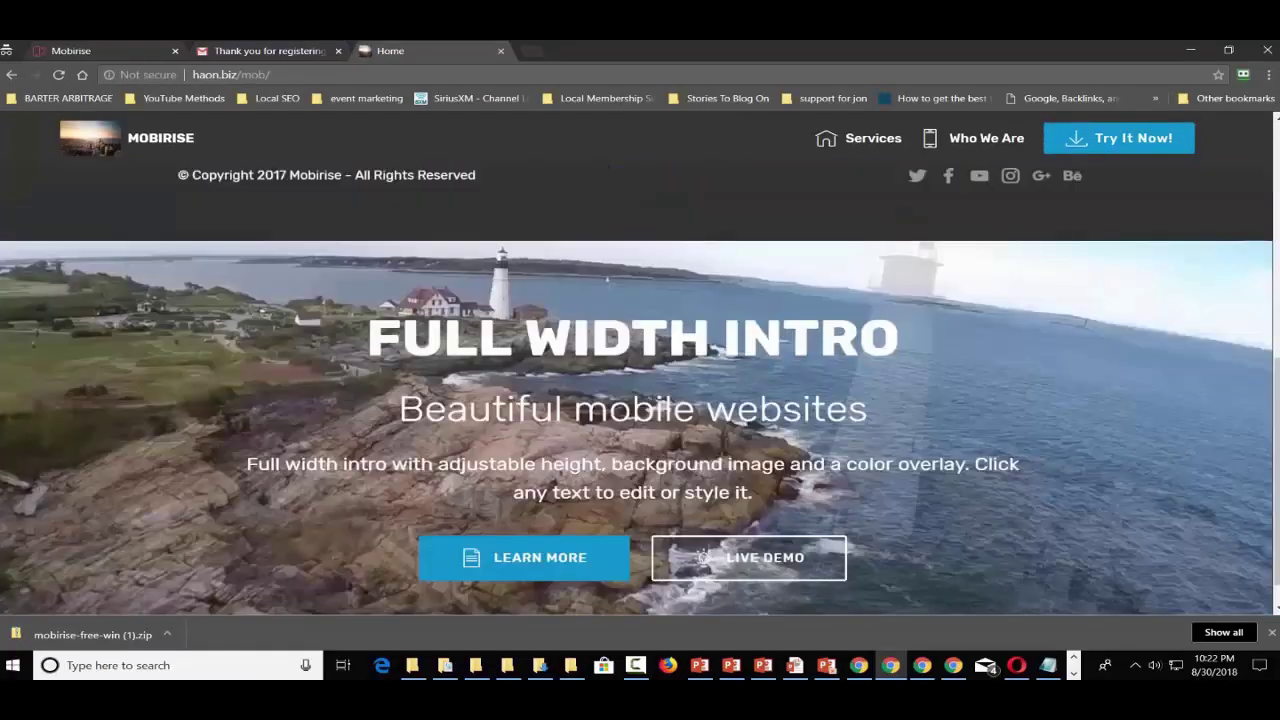
scroll(449, 426, up, 3)
scroll(449, 426, down, 2)
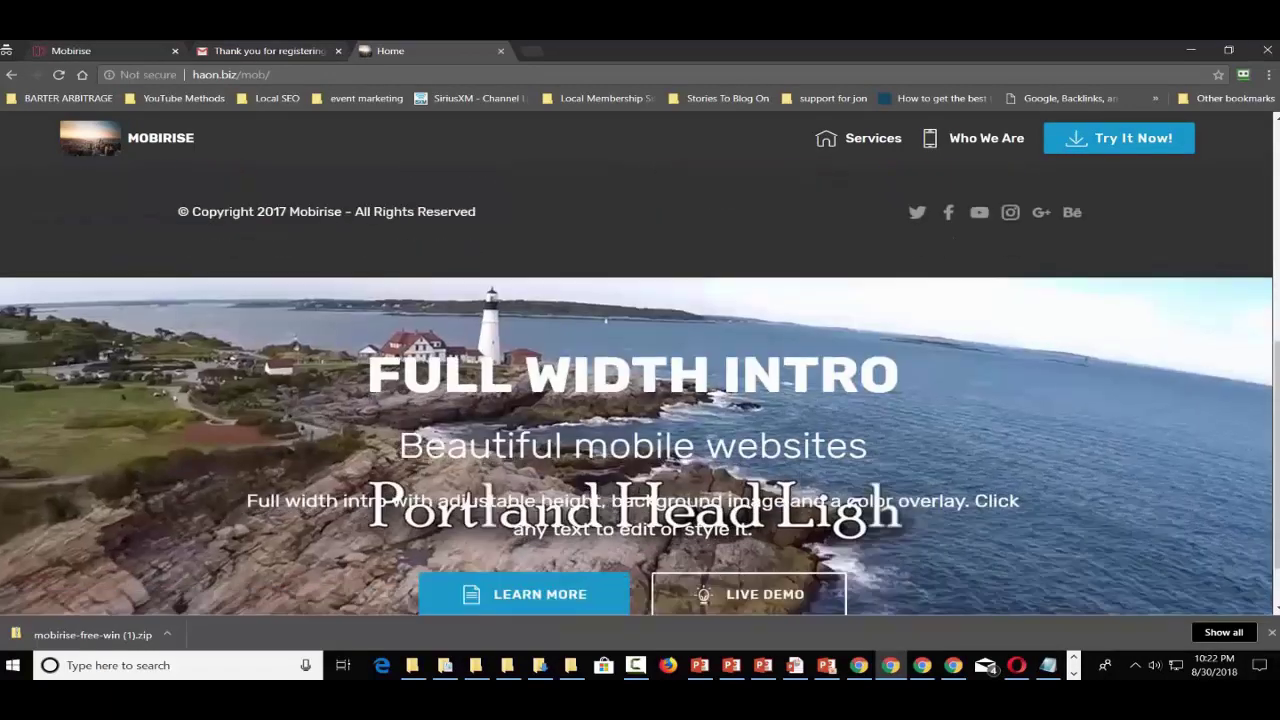
scroll(640, 400, down, 1)
scroll(640, 400, up, 5)
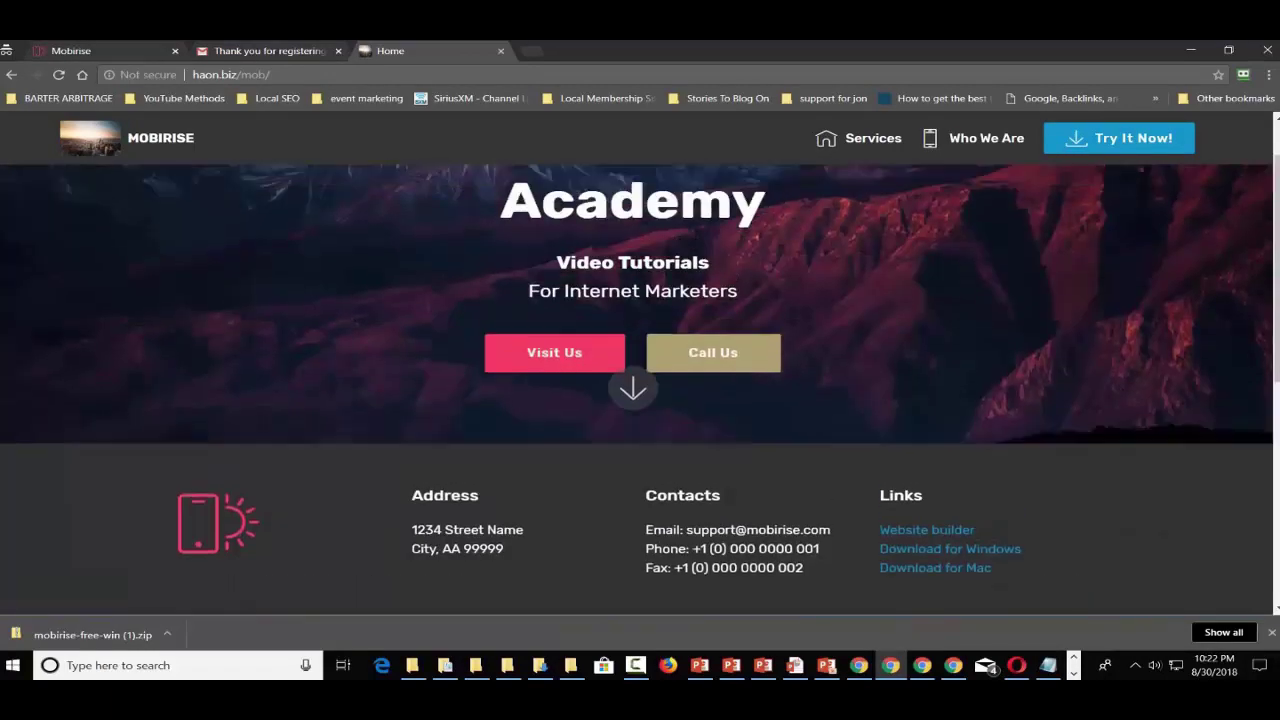
scroll(640, 340, up, 1)
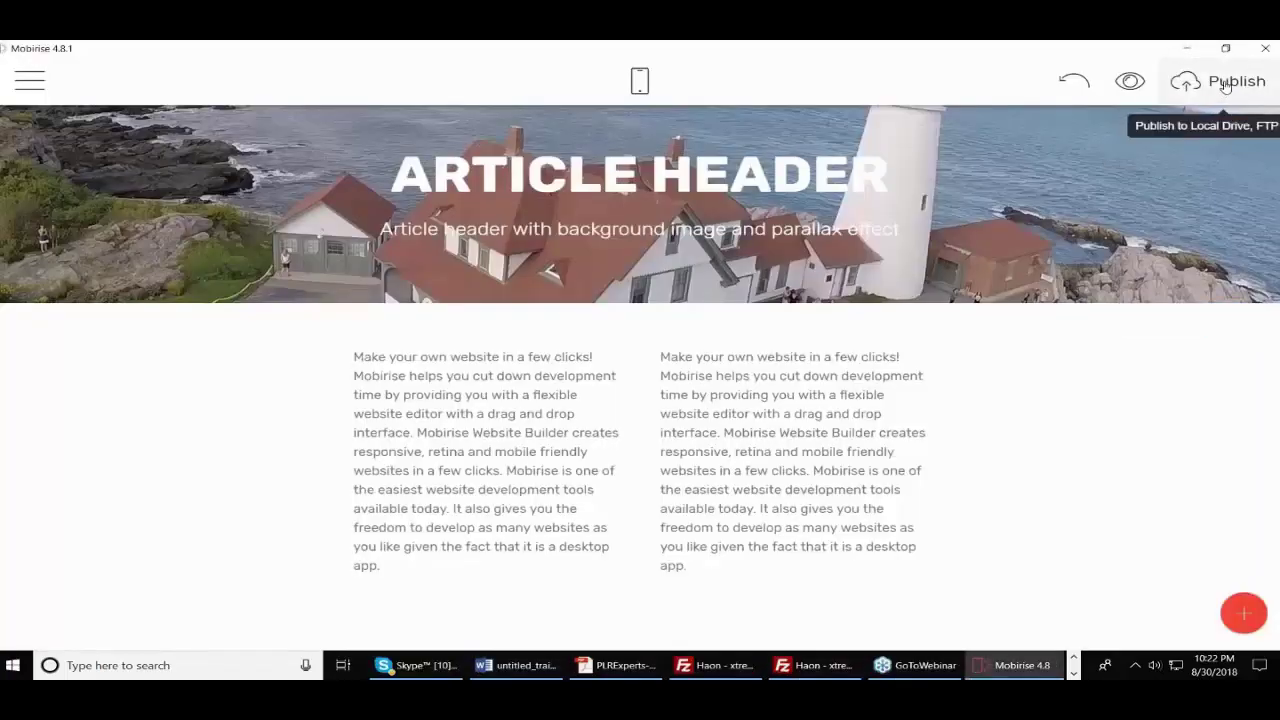
- Open Publish and choose the Mobirise (beta) .mobirisesite.com test-hosting destination
click(1226, 86)
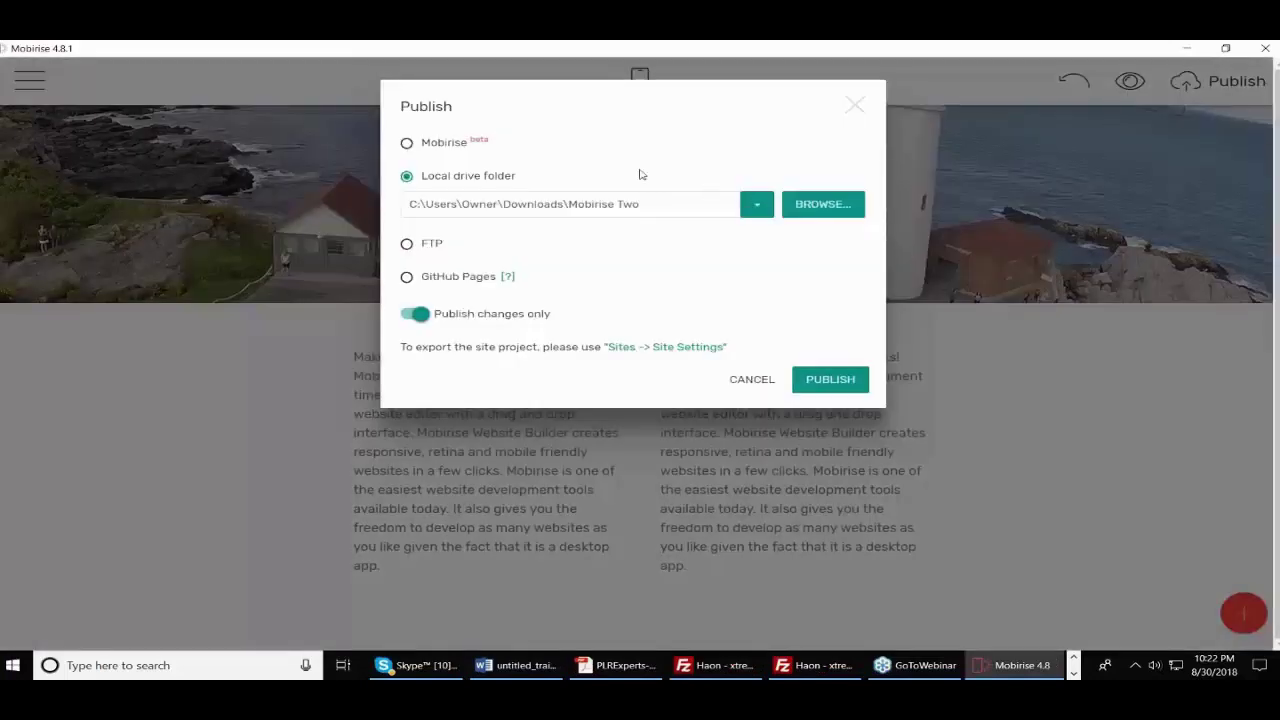
click(407, 145)
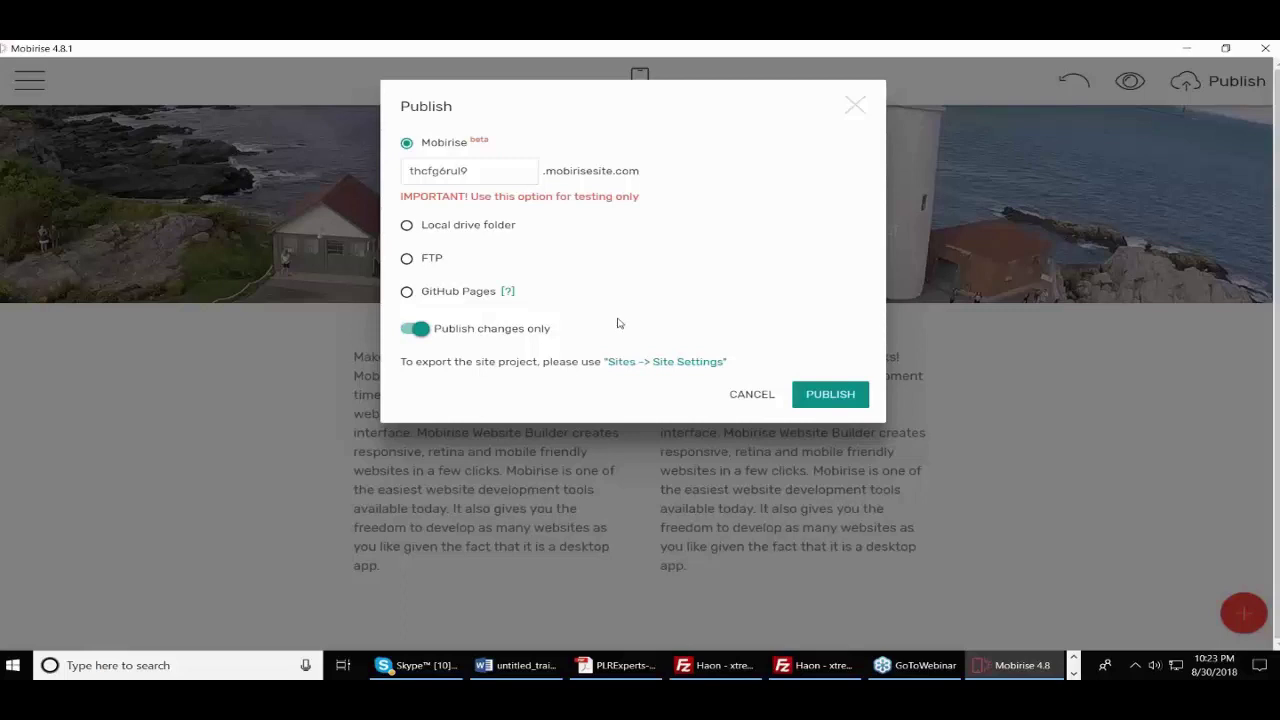
- Close the Publish dialog without publishing
click(860, 111)
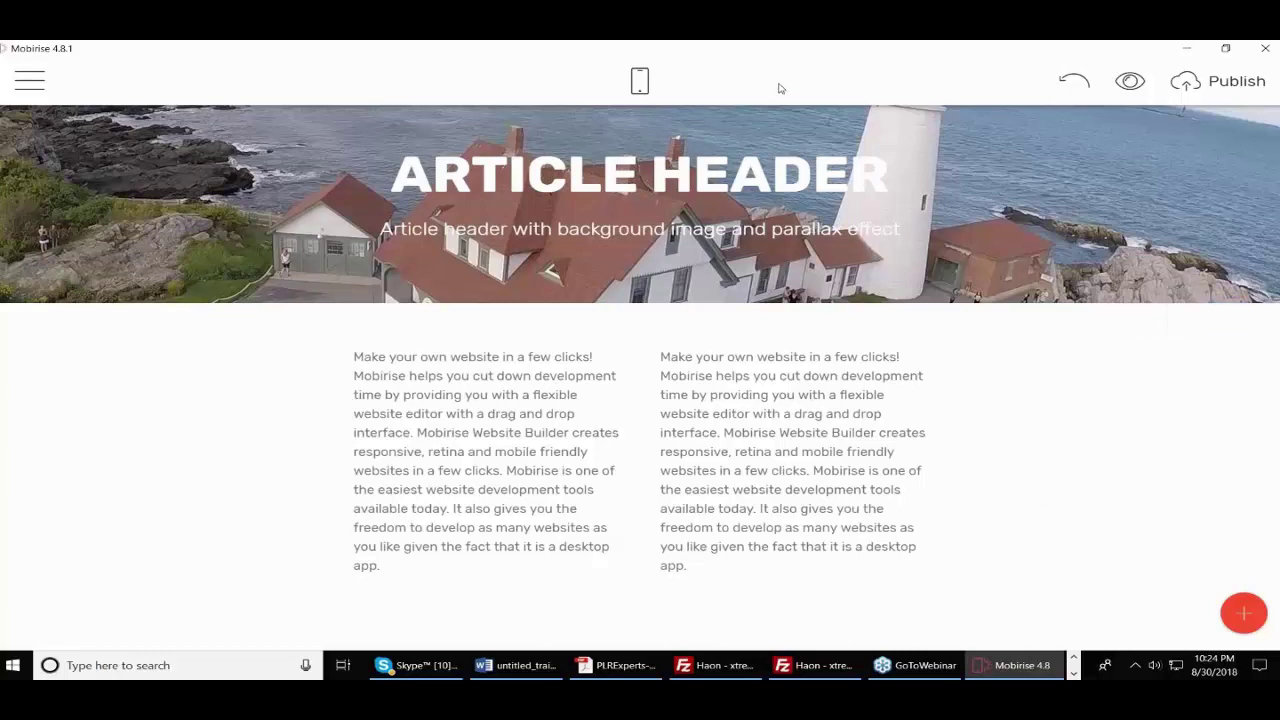
- Minimize Mobirise and switch to the Chrome window showing haon.biz/mob/
click(1185, 49)
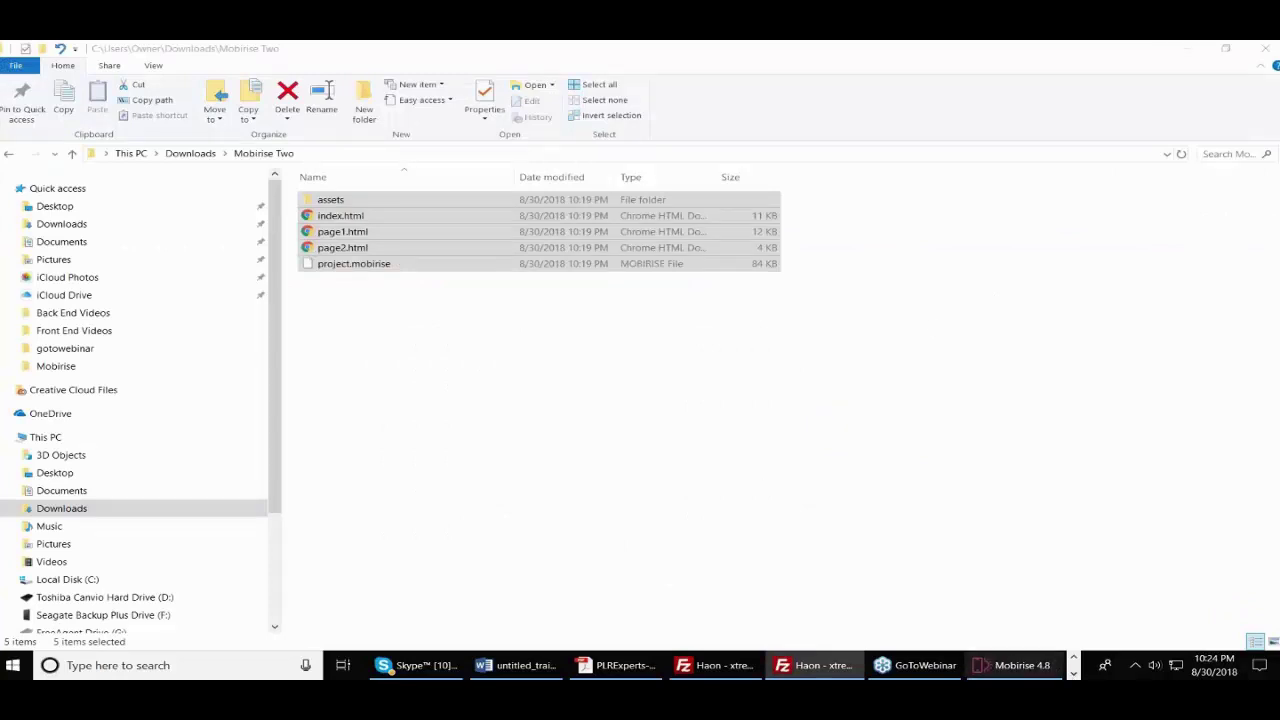
click(1073, 673)
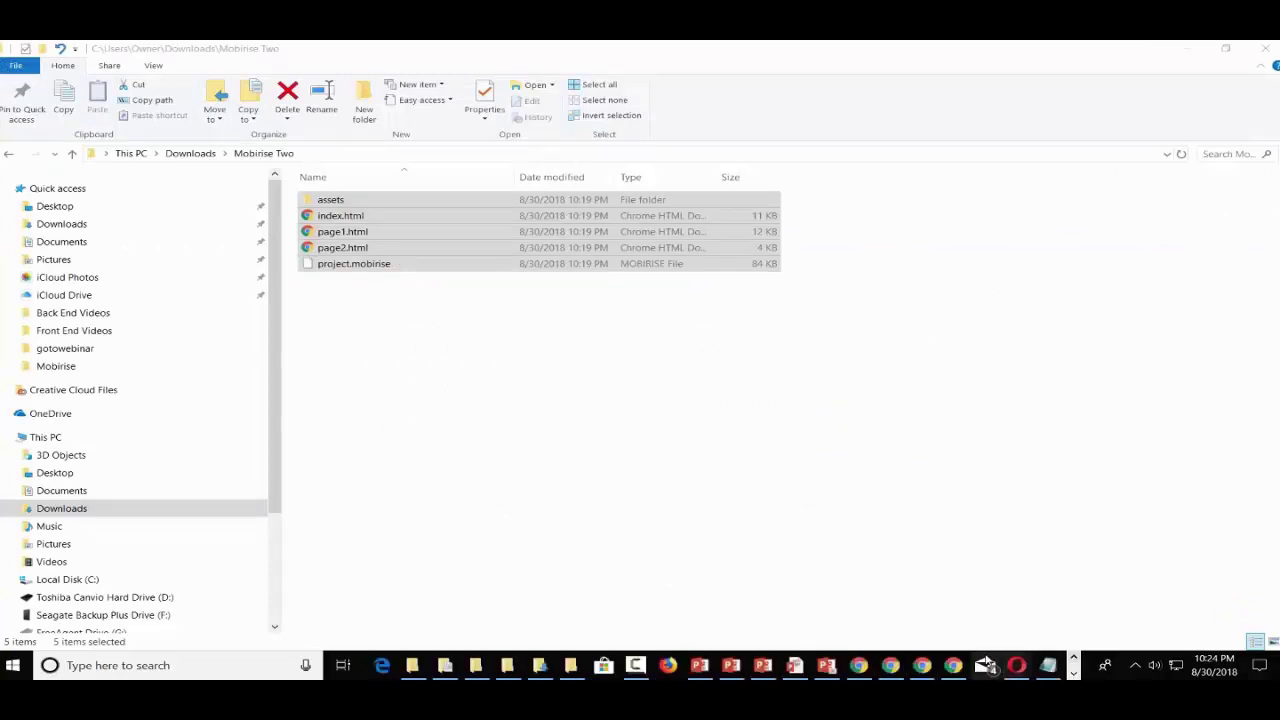
click(953, 668)
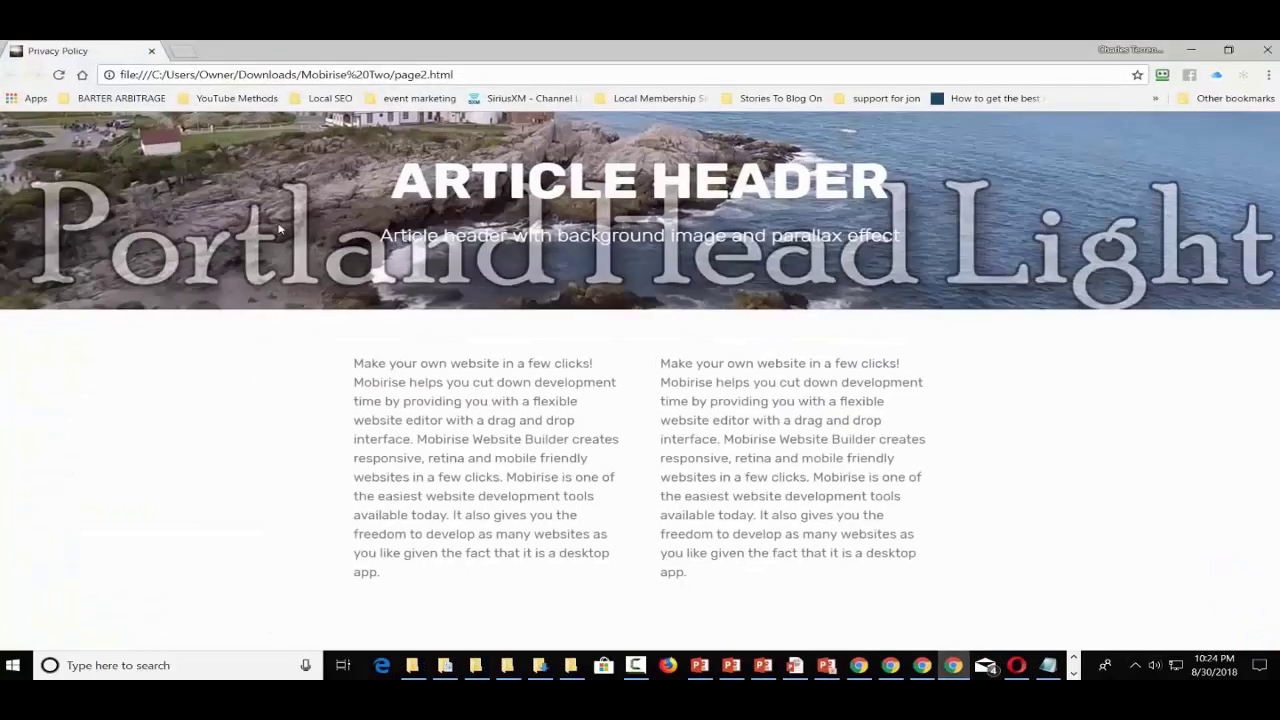
click(922, 665)
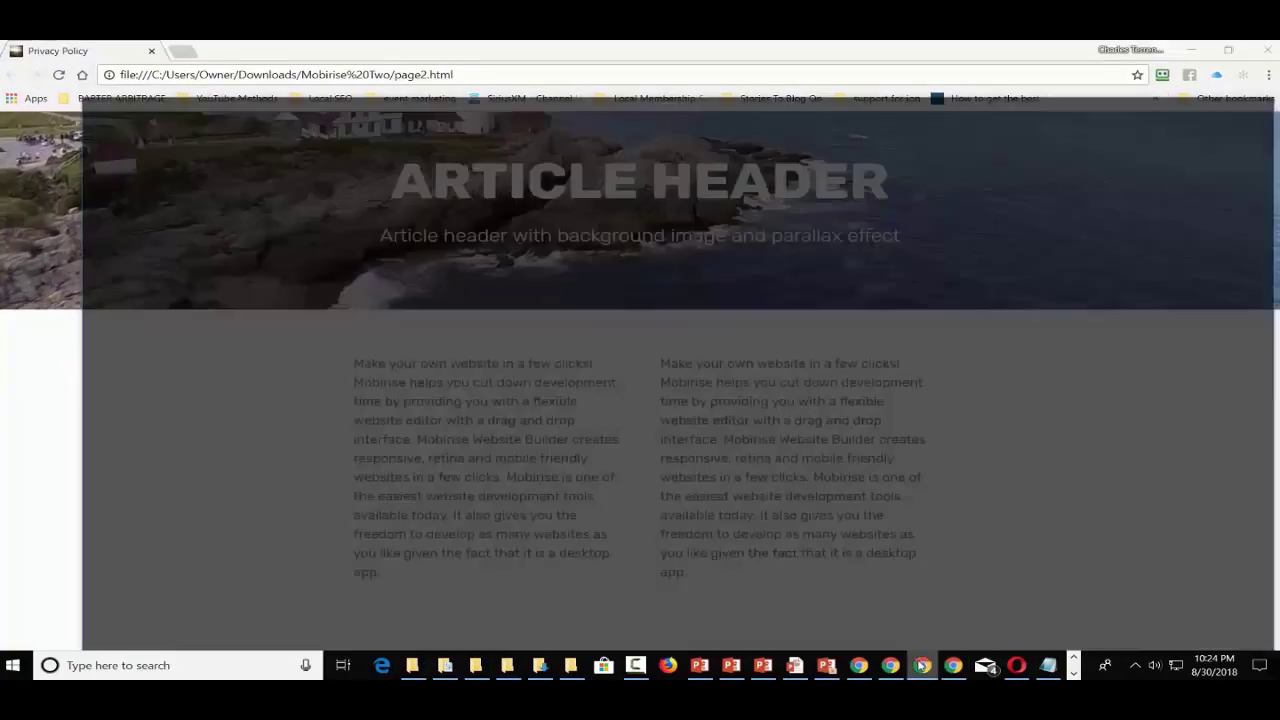
mouse_move(895, 668)
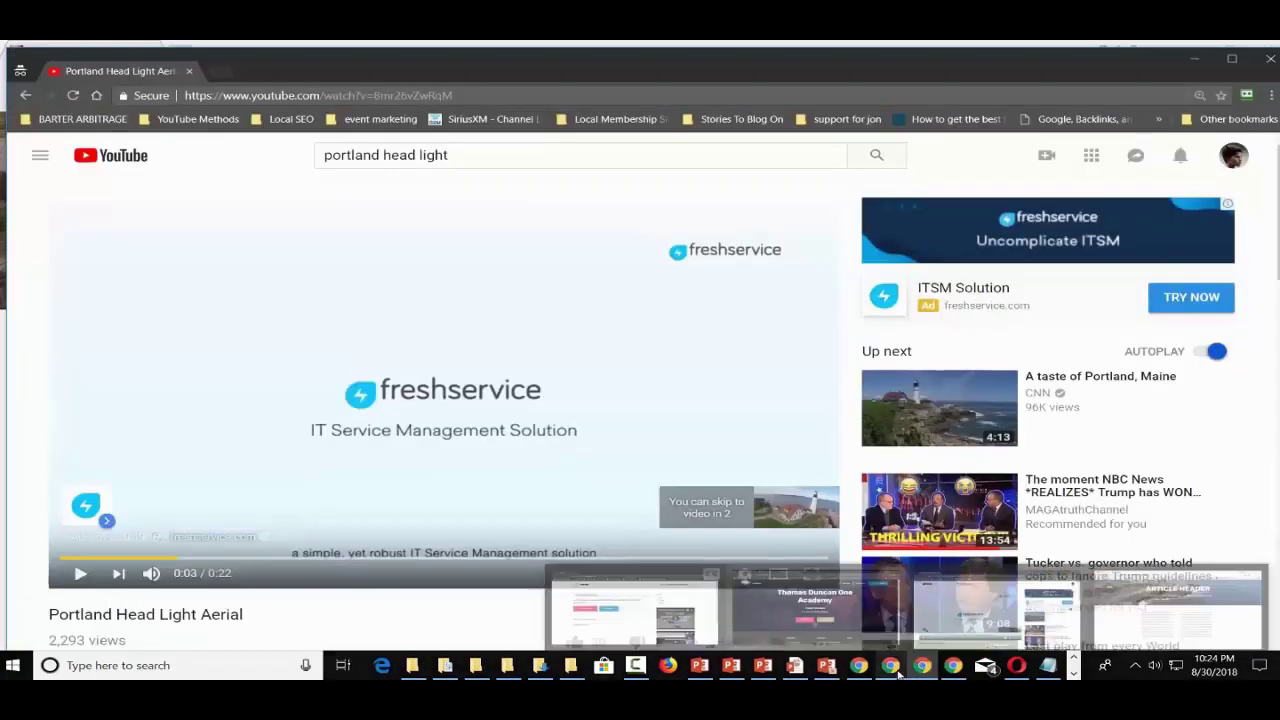
click(791, 618)
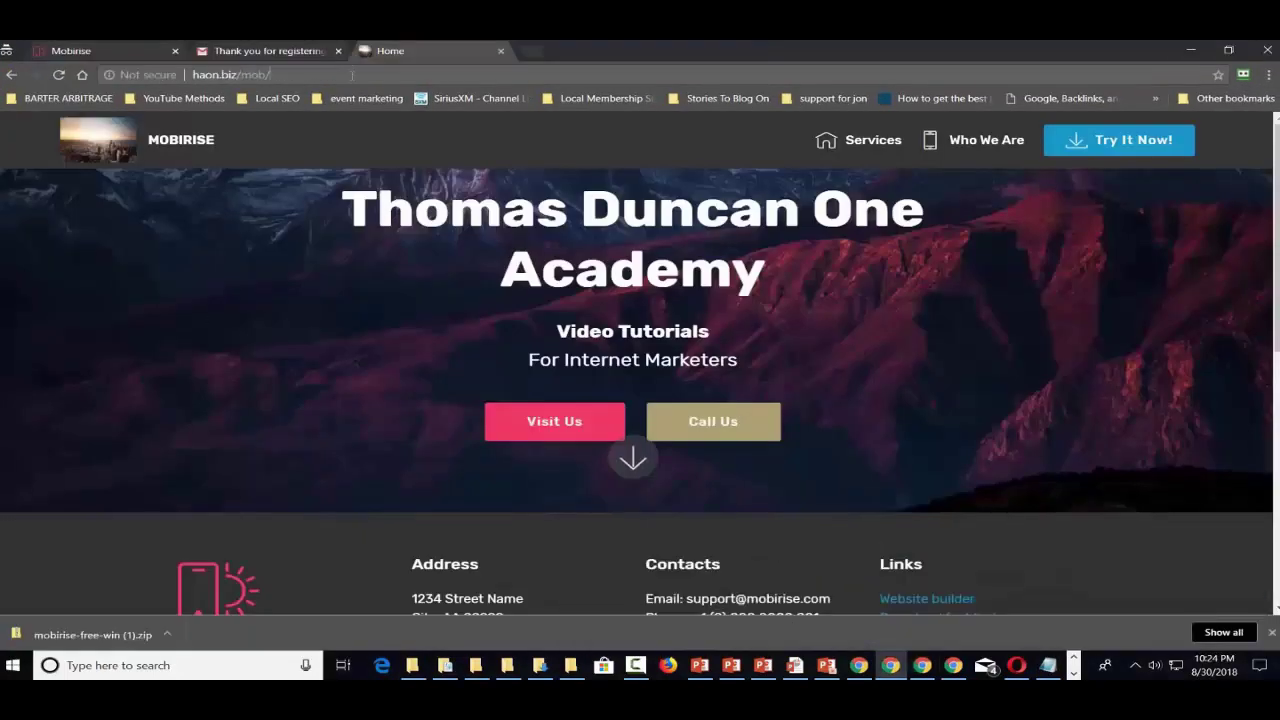
click(351, 75)
click(340, 77)
- Open a new Chrome tab and load haon.biz/cpanel
click(531, 50)
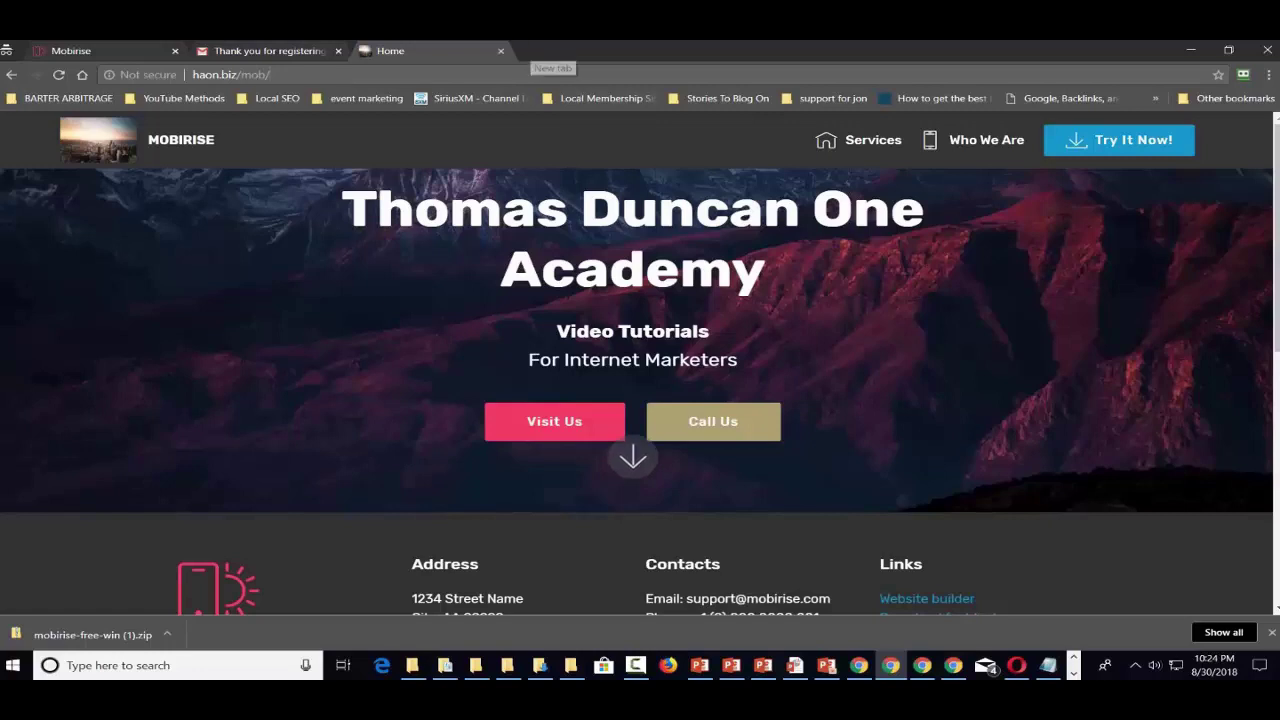
text(haoz)
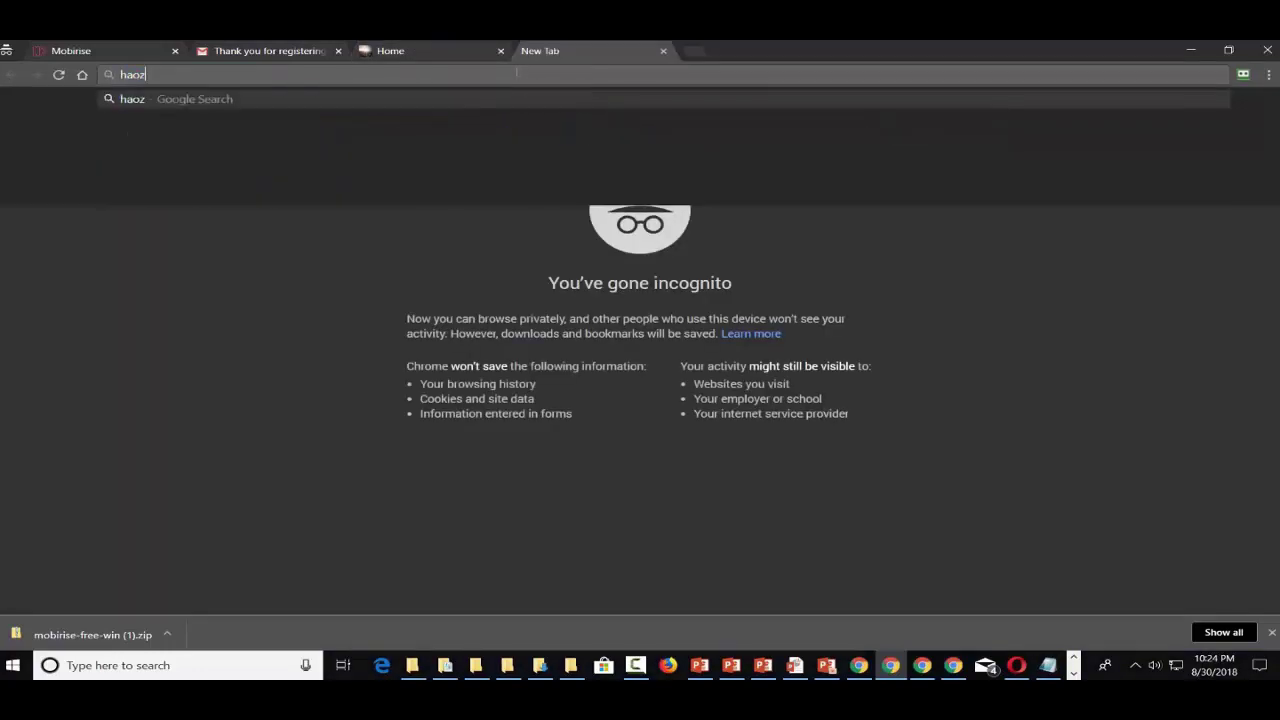
key(BackSpace)
text(n.bi)
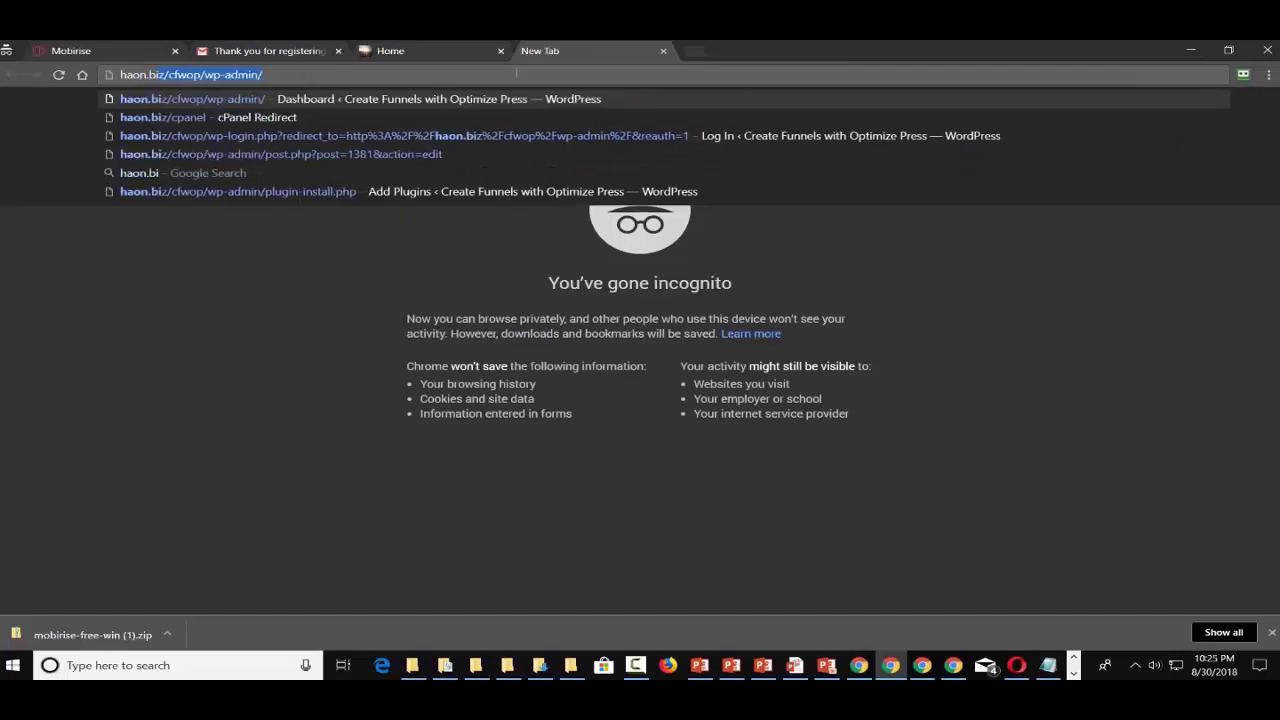
text(z/cfwop)
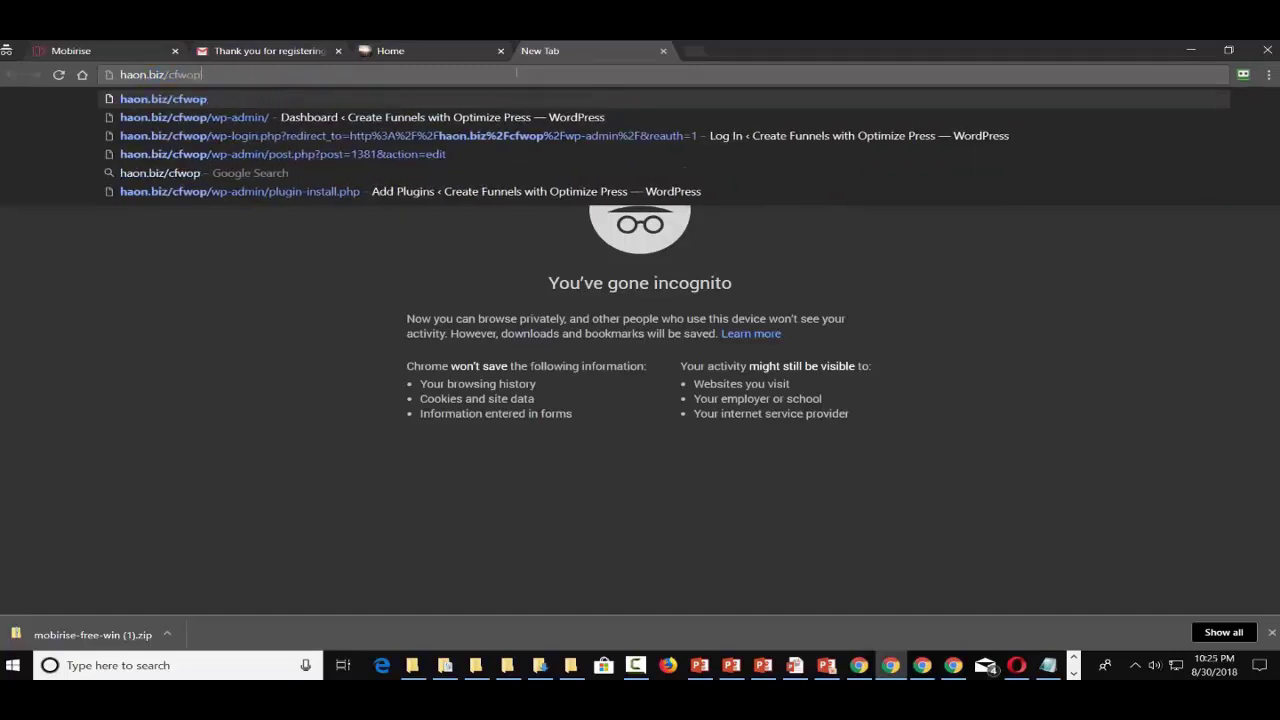
key(BackSpace)
key(BackSpace)
key(BackSpace)
key(BackSpace)
text(pan)
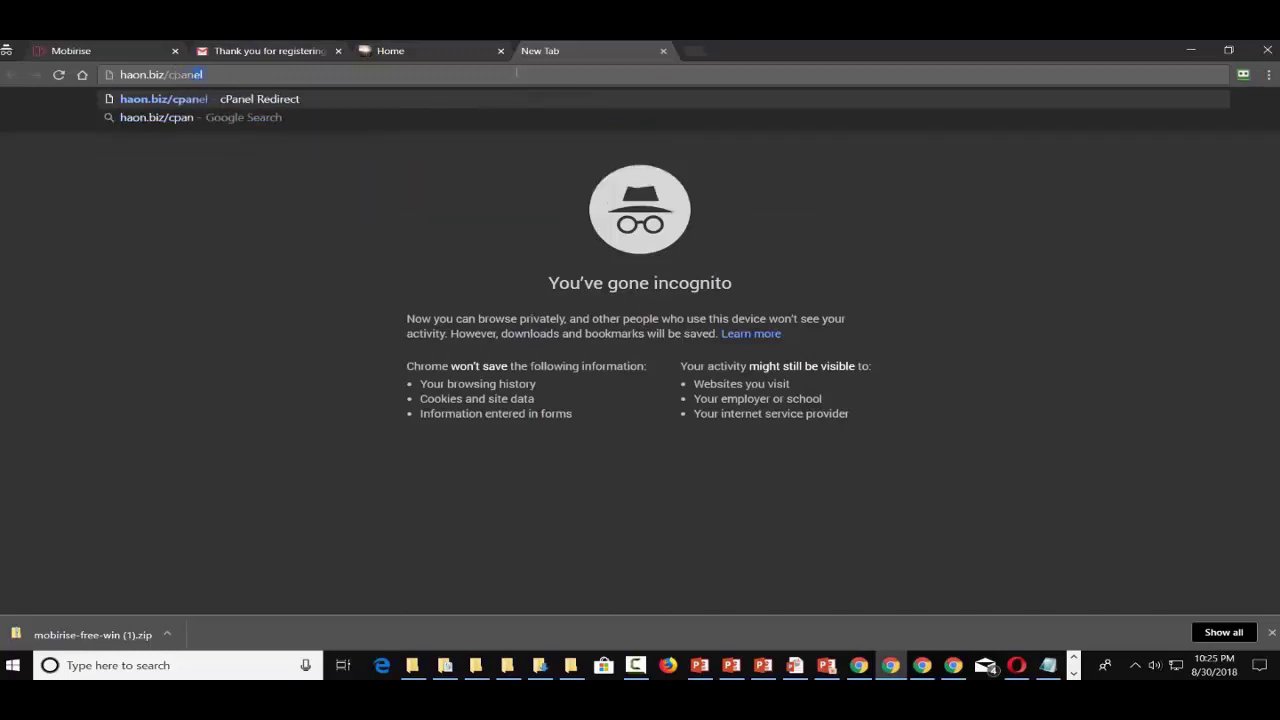
key(Return)
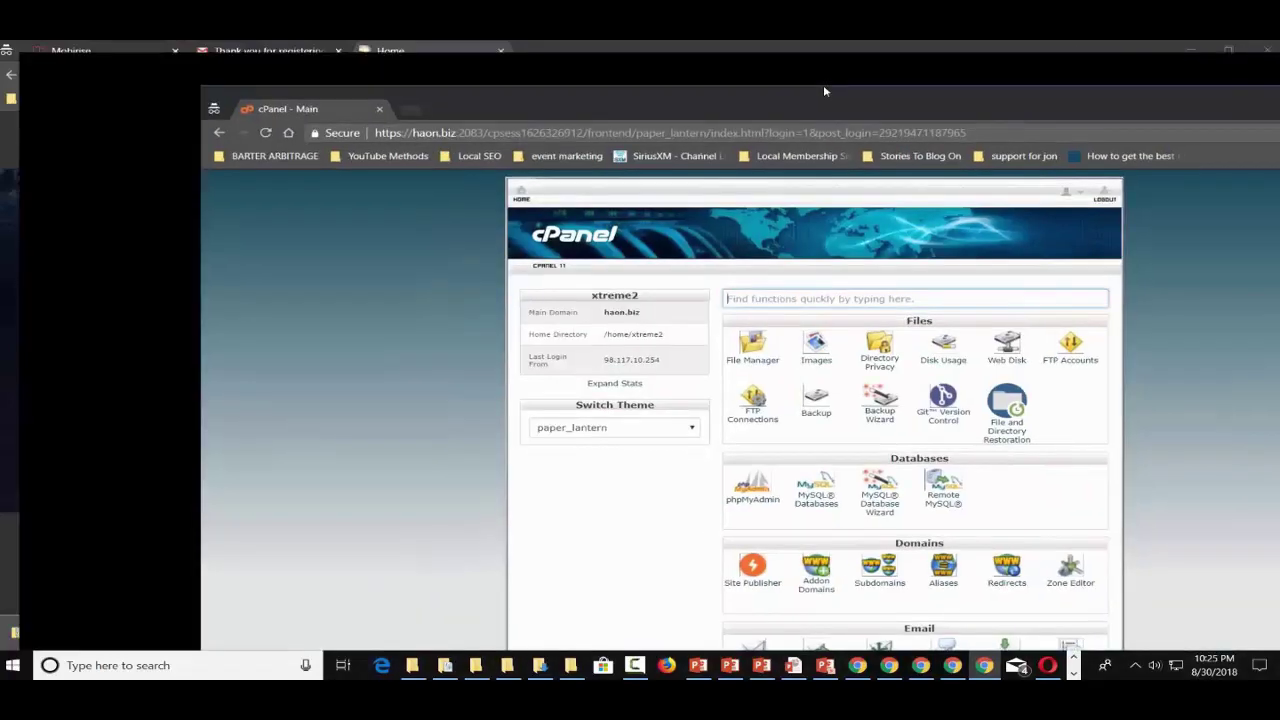
- Maximize the cPanel window and open the Fantastico script installer
double_click(823, 84)
scroll(528, 414, down, 3)
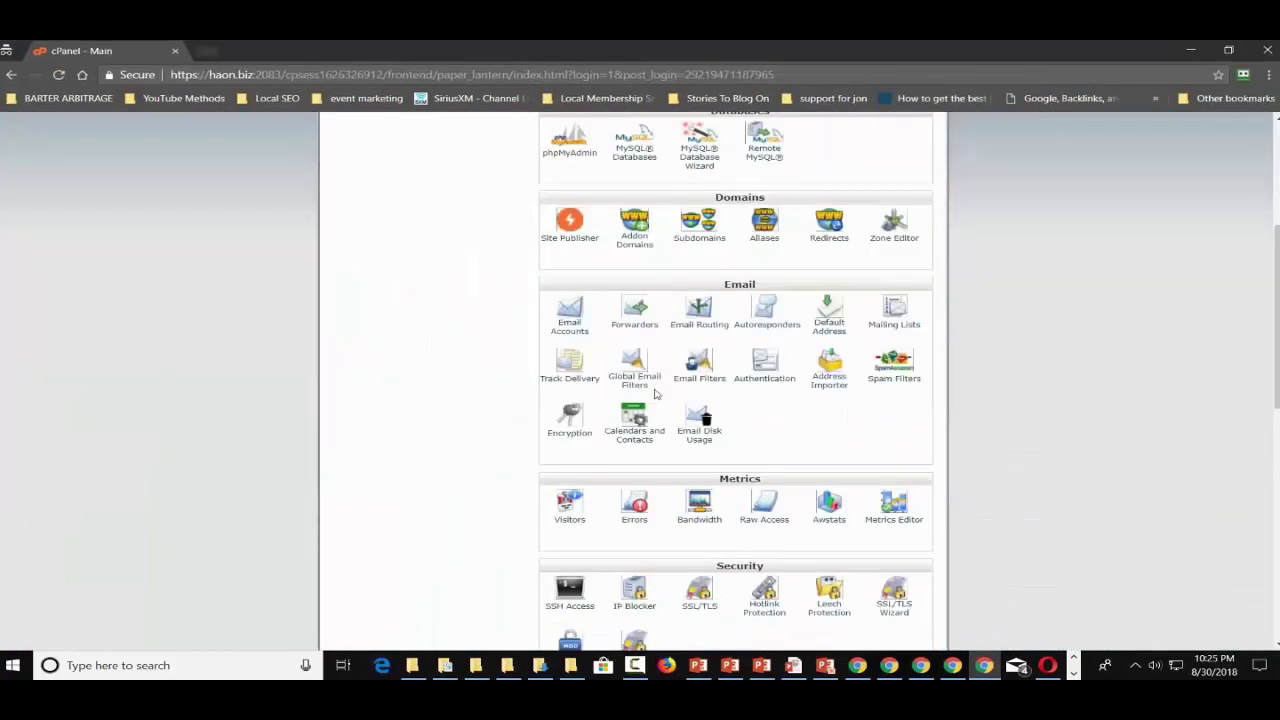
scroll(655, 395, down, 4)
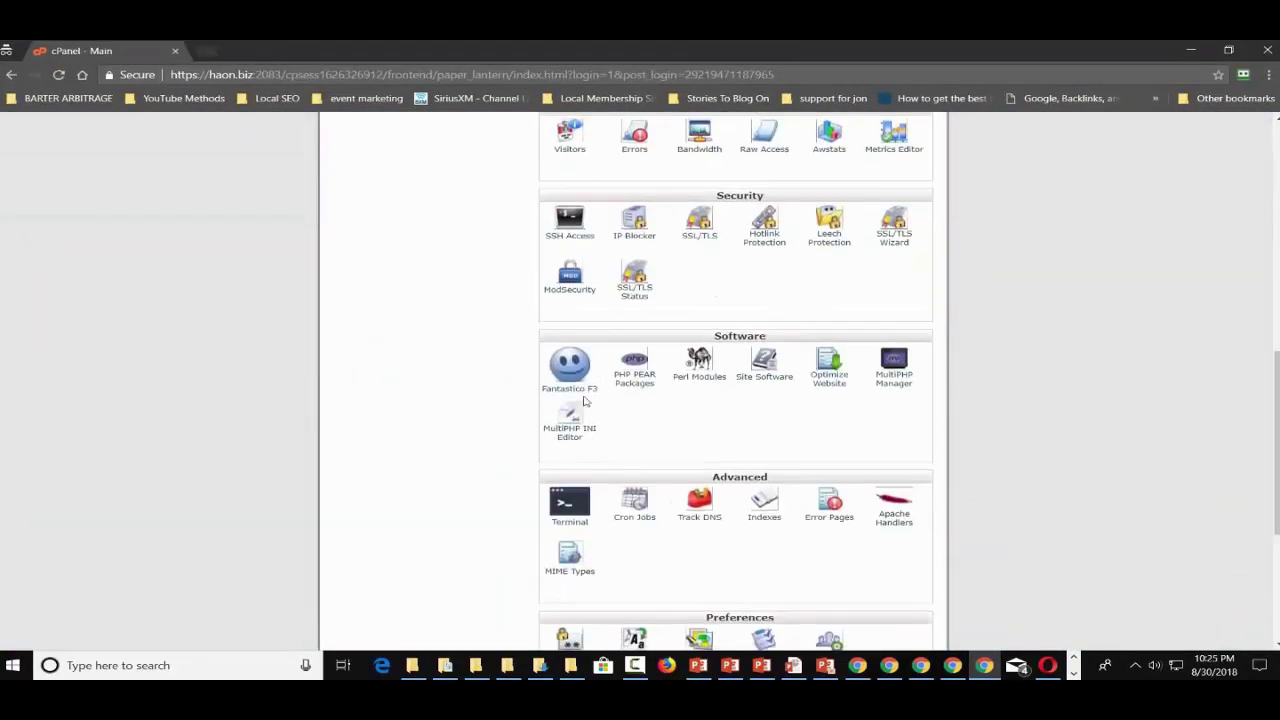
click(578, 391)
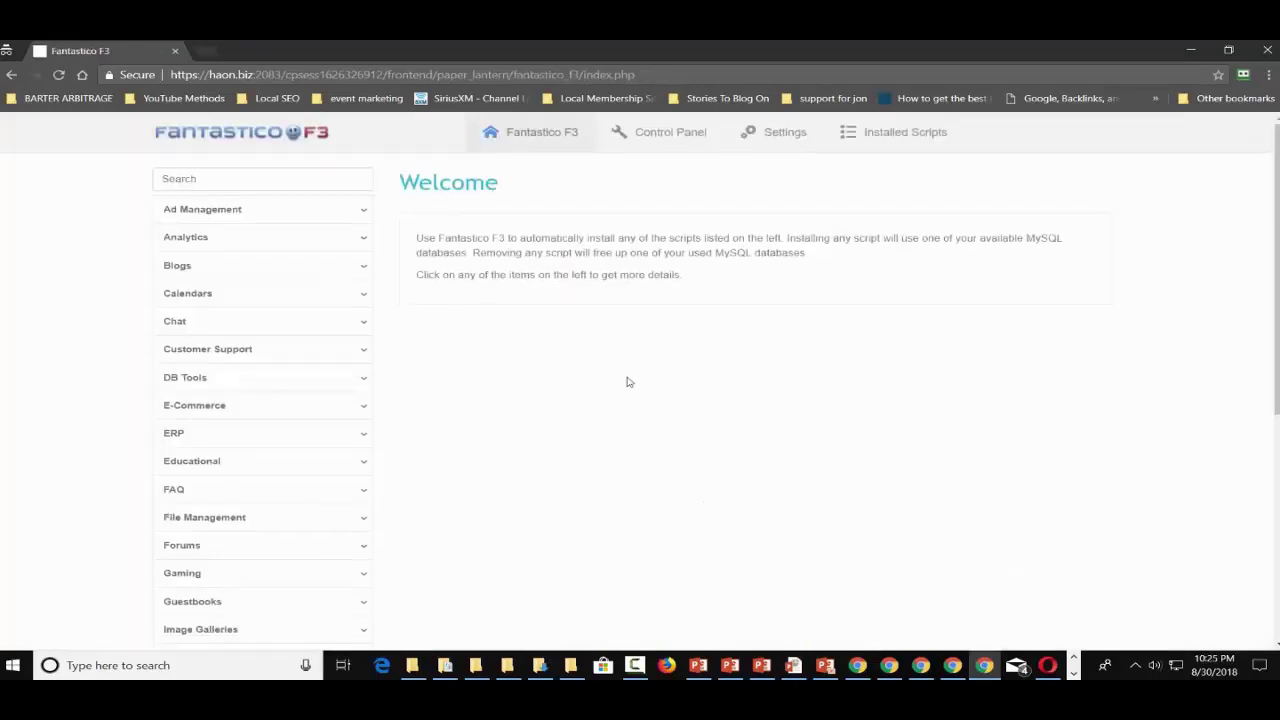
- Under Blogs, open WordPress and start installing a new copy of 4.9.8
click(262, 278)
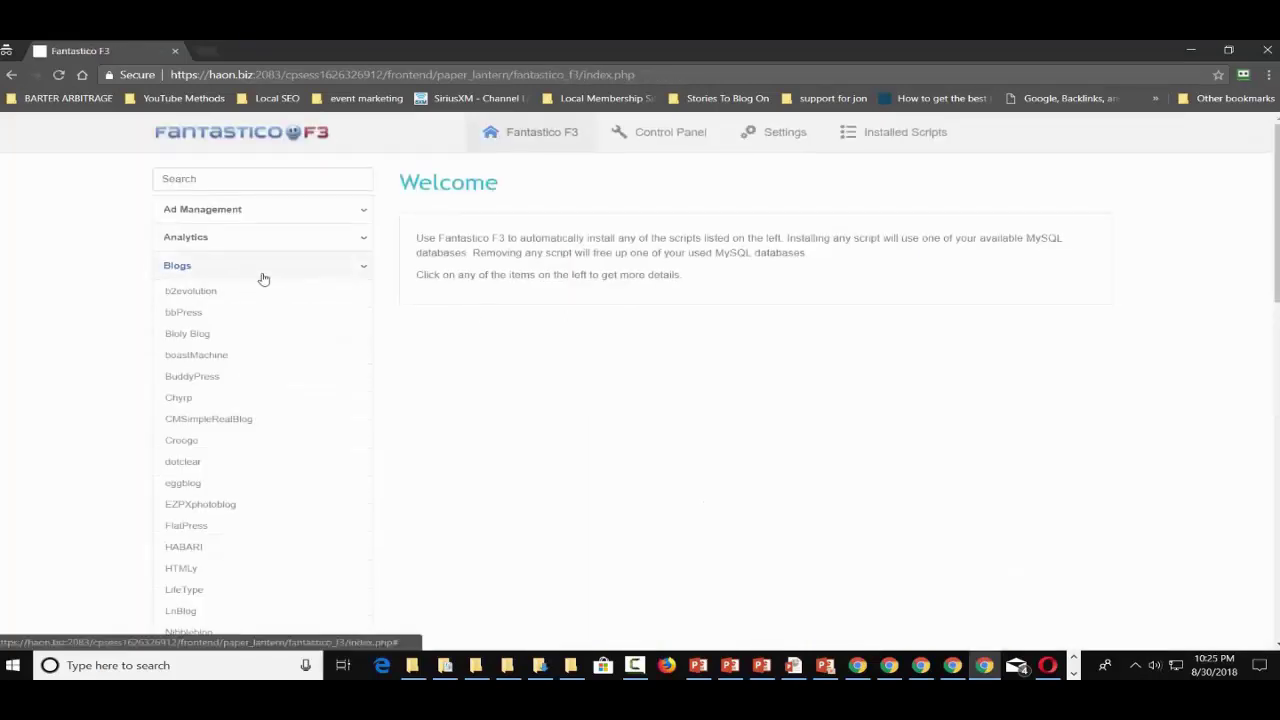
scroll(262, 278, down, 4)
click(208, 498)
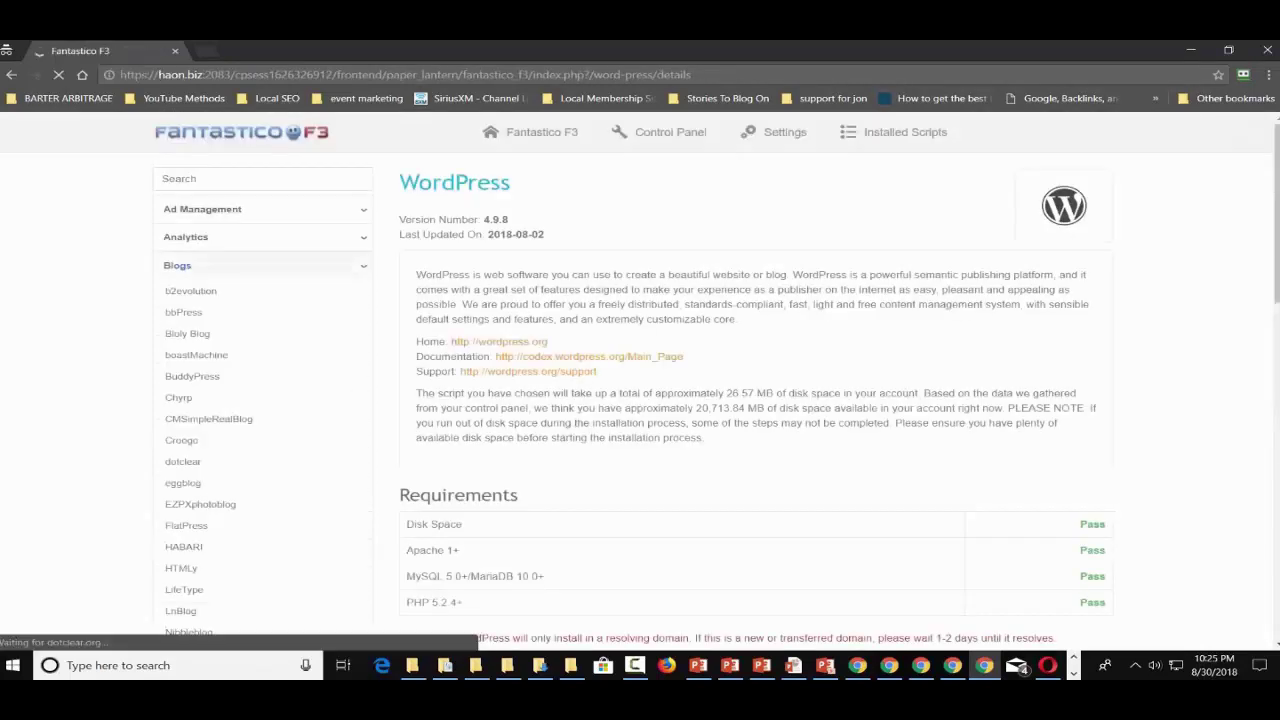
scroll(707, 380, down, 4)
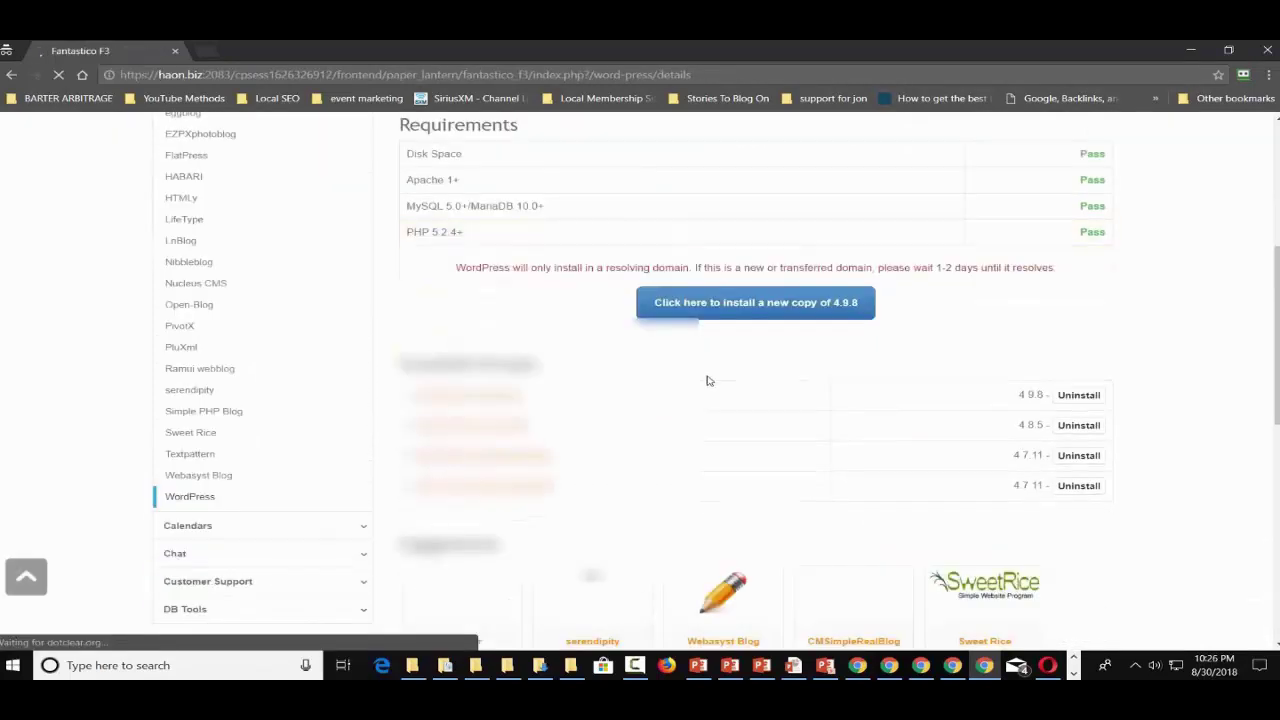
click(739, 307)
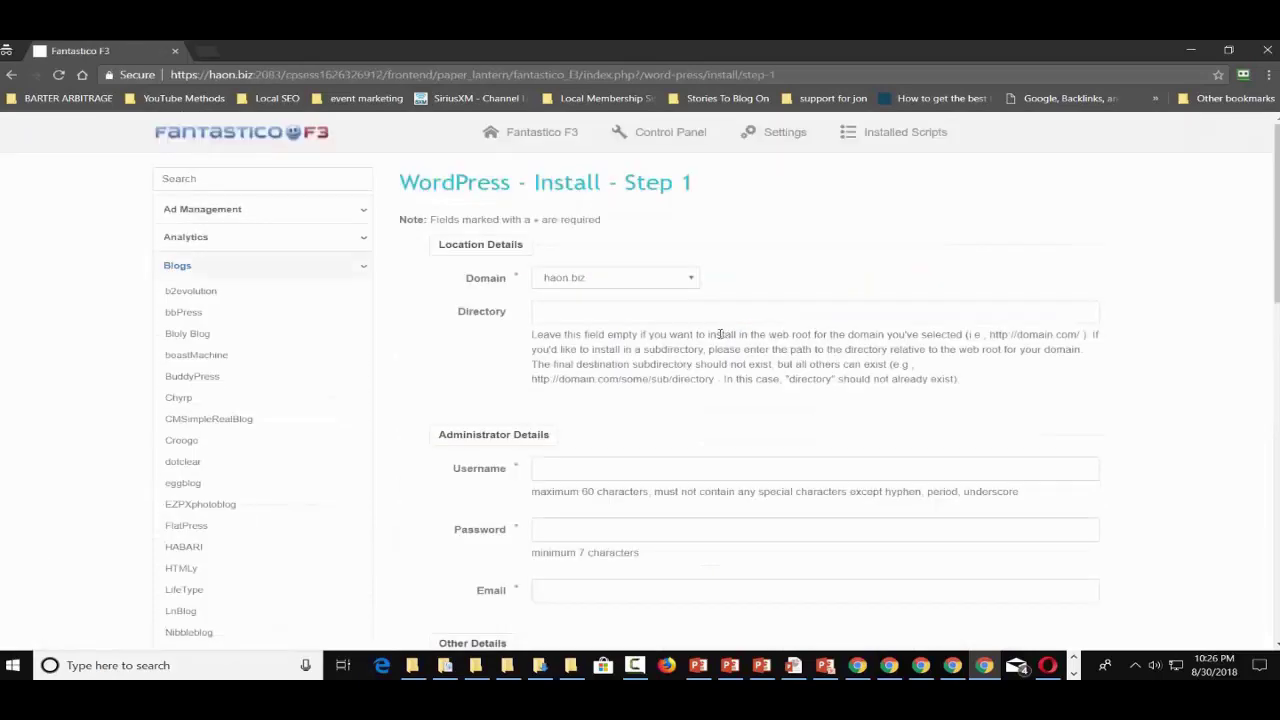
- Enter mob/blog as the WordPress install directory and scroll down the form
click(598, 311)
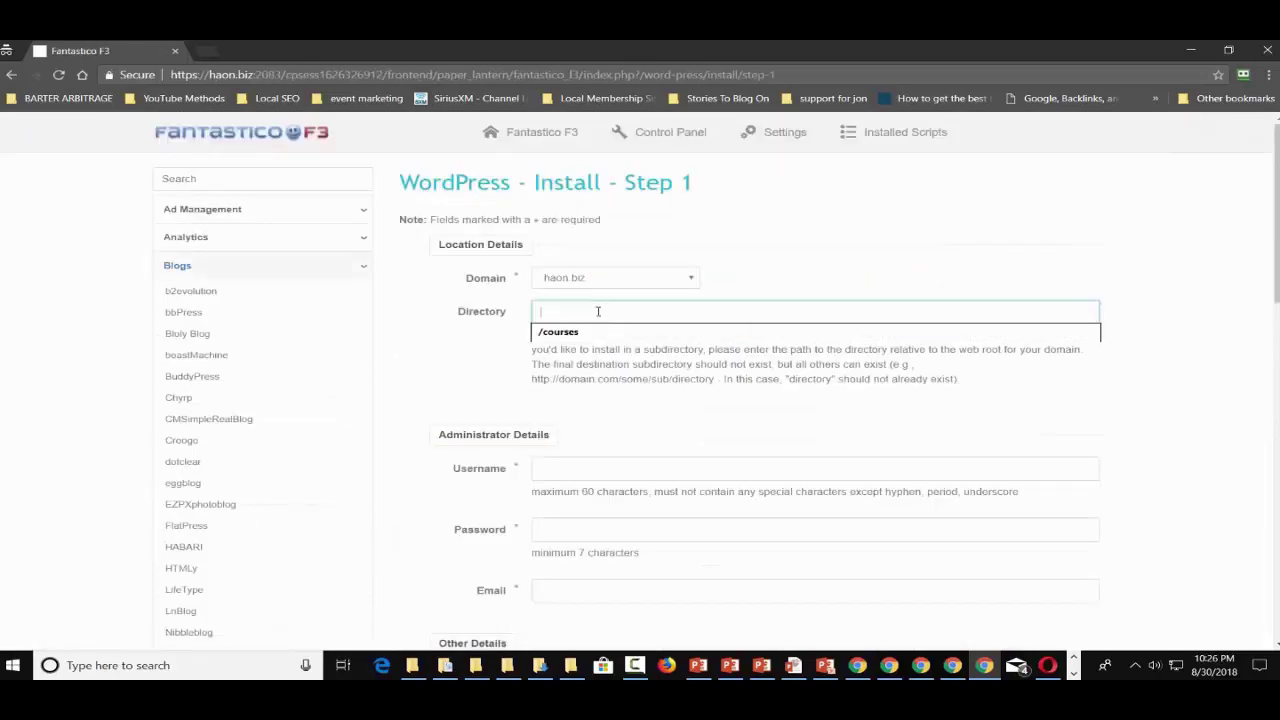
text(mob)
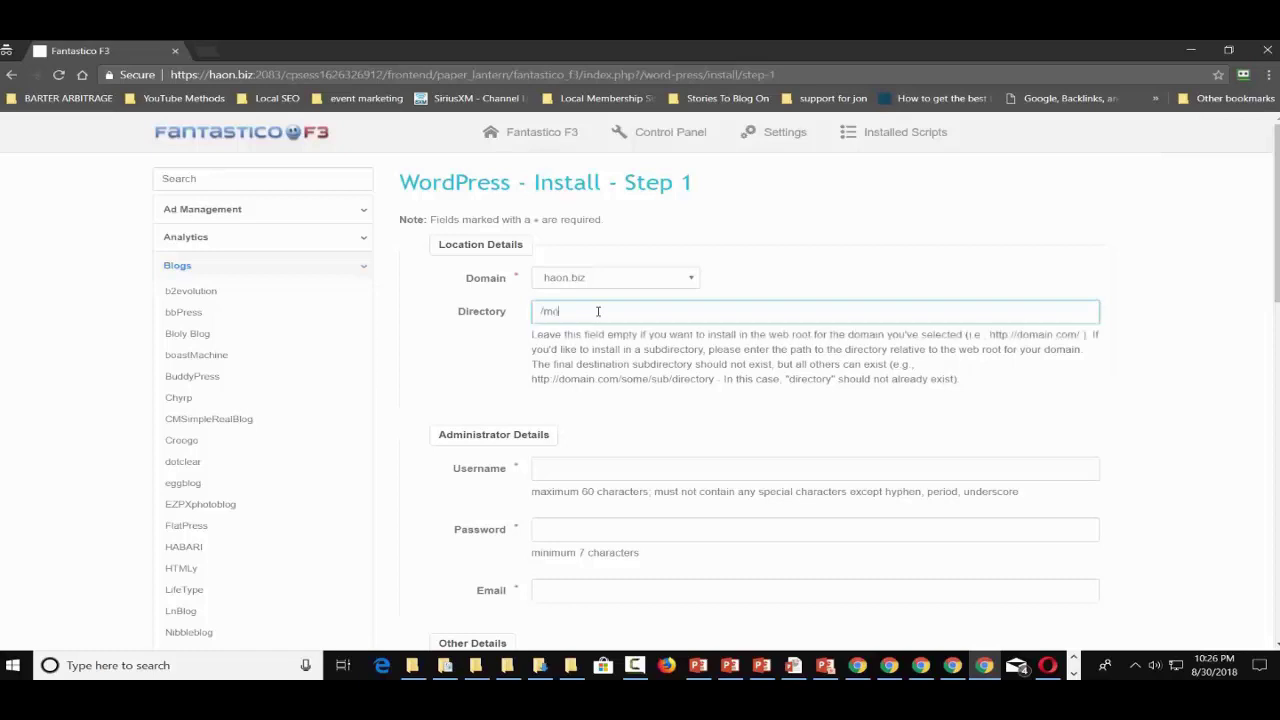
text(/blog)
scroll(688, 308, down, 1)
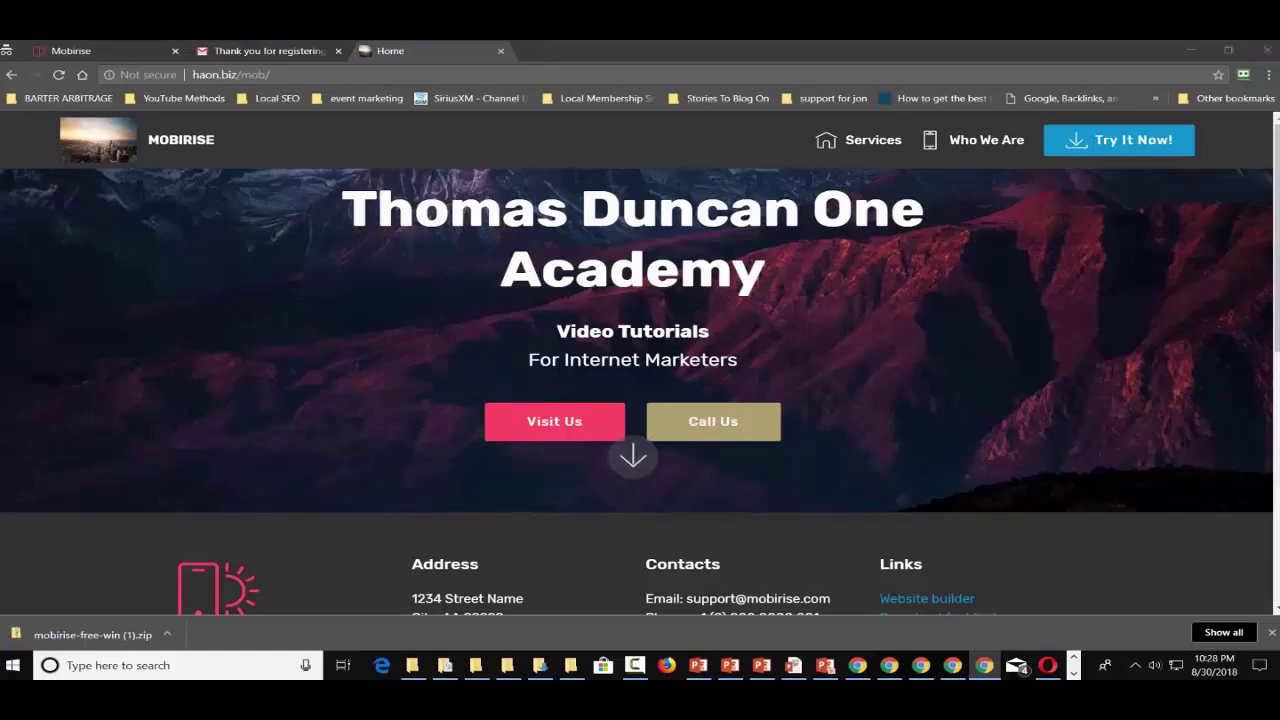
- Open the WordPress dashboard at haon.biz/mob/blog/wp-admin in a new window
shift+click(873, 97)
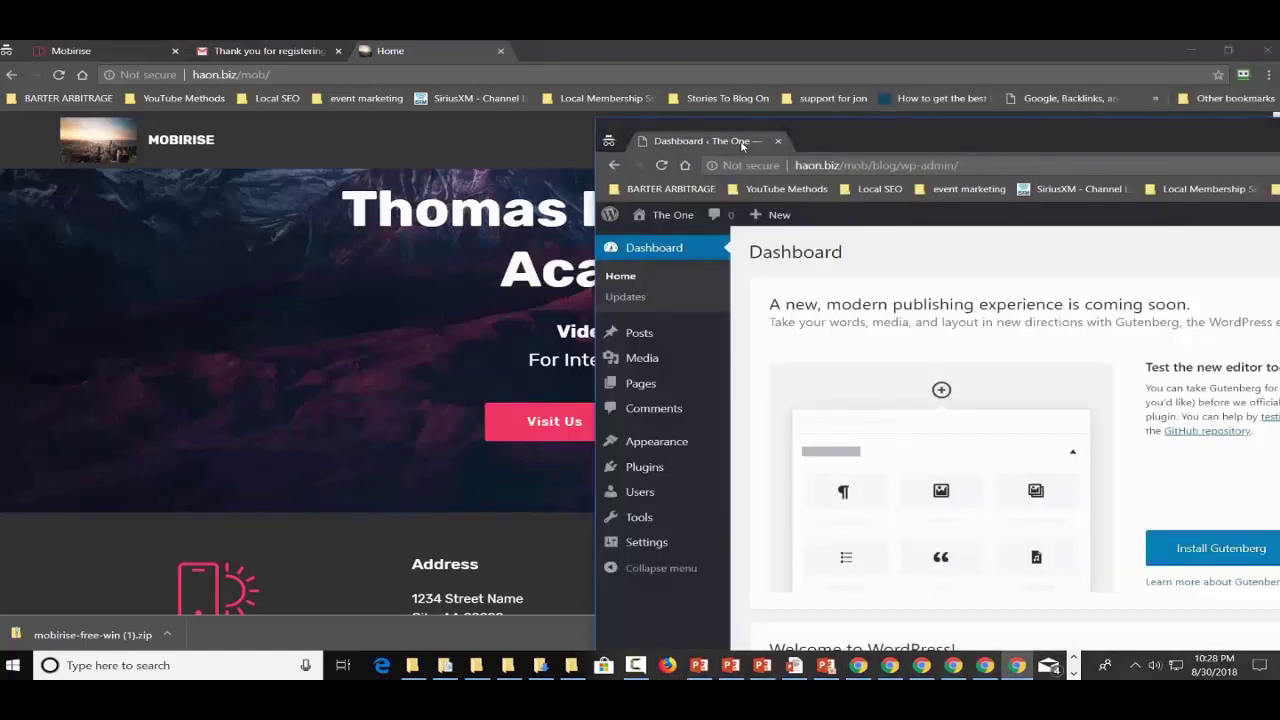
- Dock the WordPress dashboard as a tab in the main Chrome window, then return to Mobirise
drag(719, 114, 640, 50)
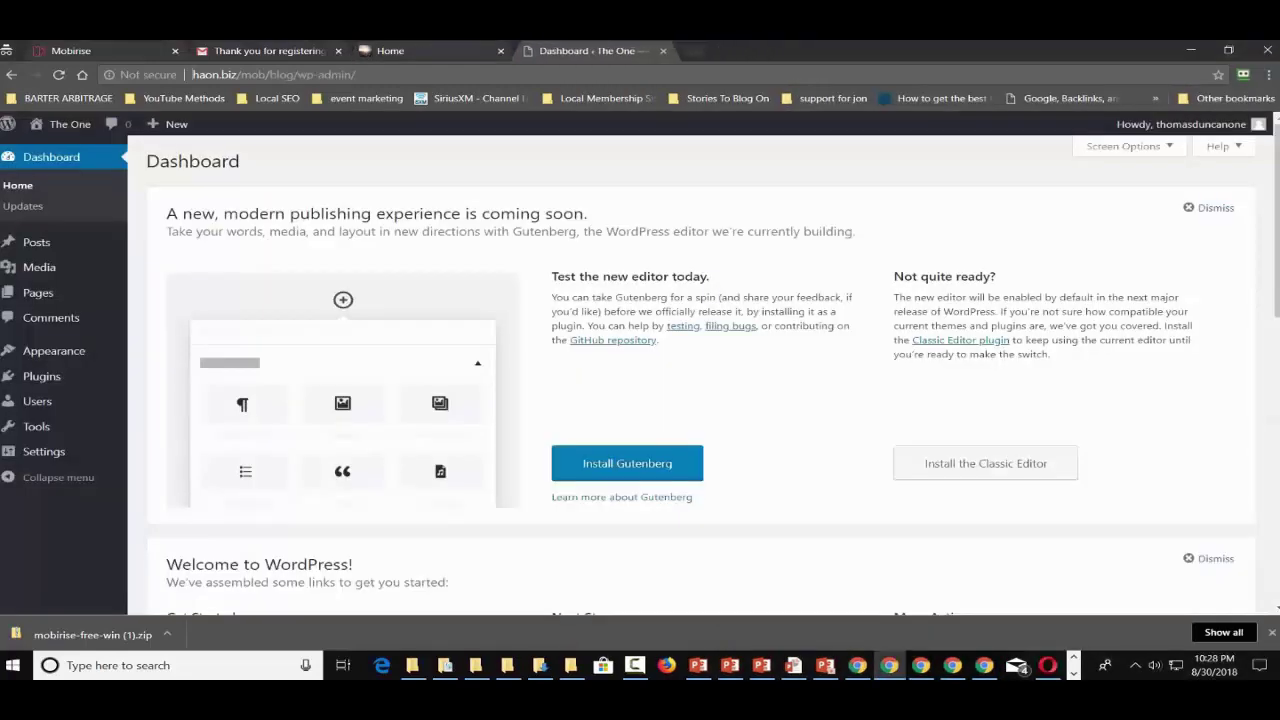
click(405, 50)
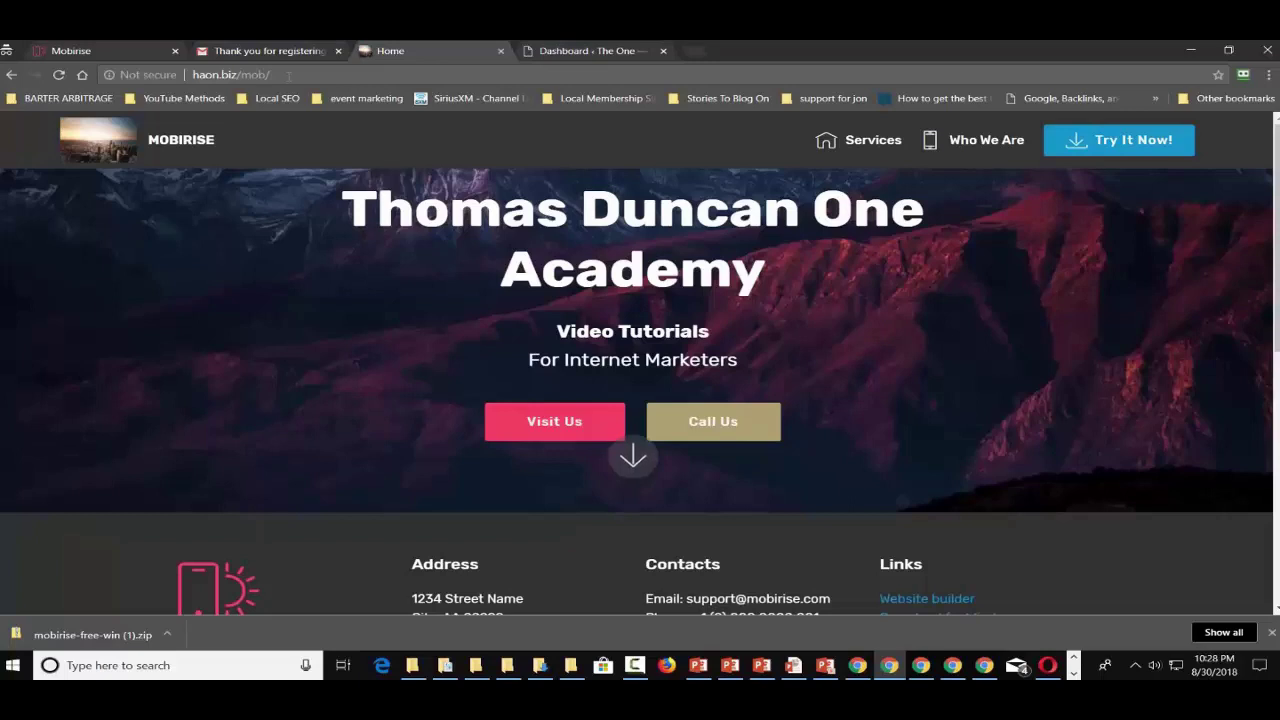
click(600, 48)
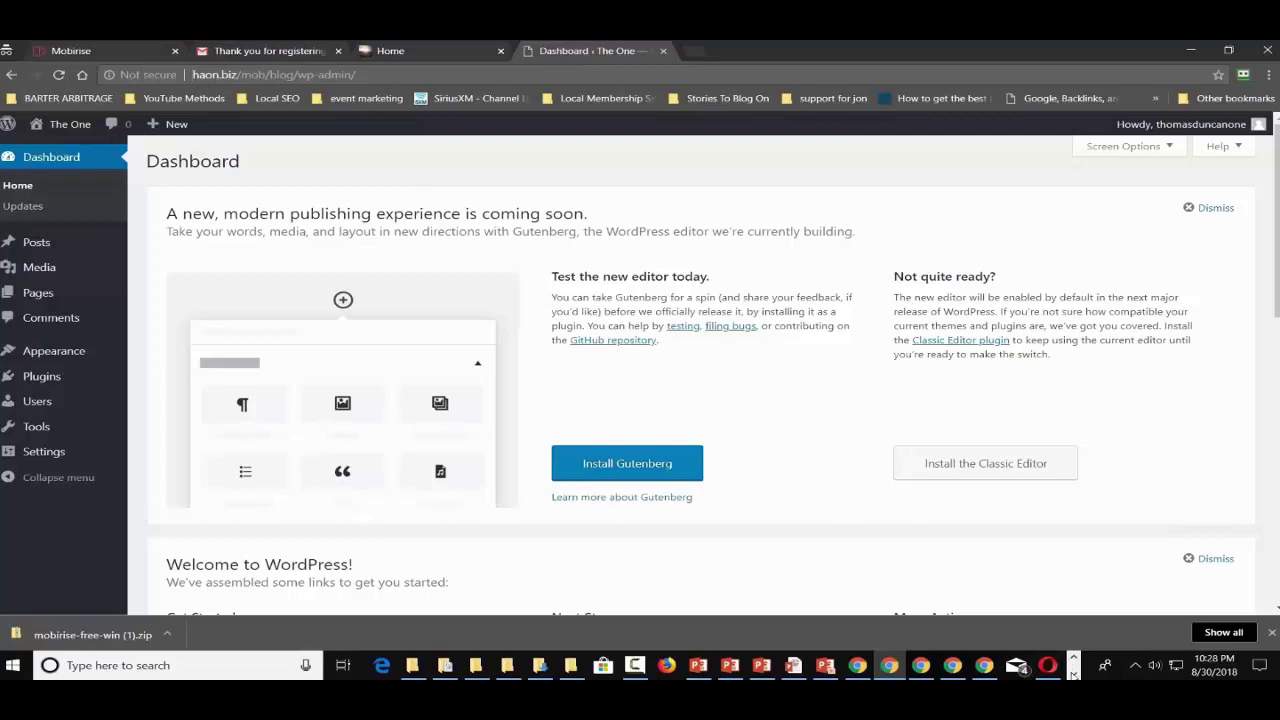
click(1073, 673)
click(1012, 672)
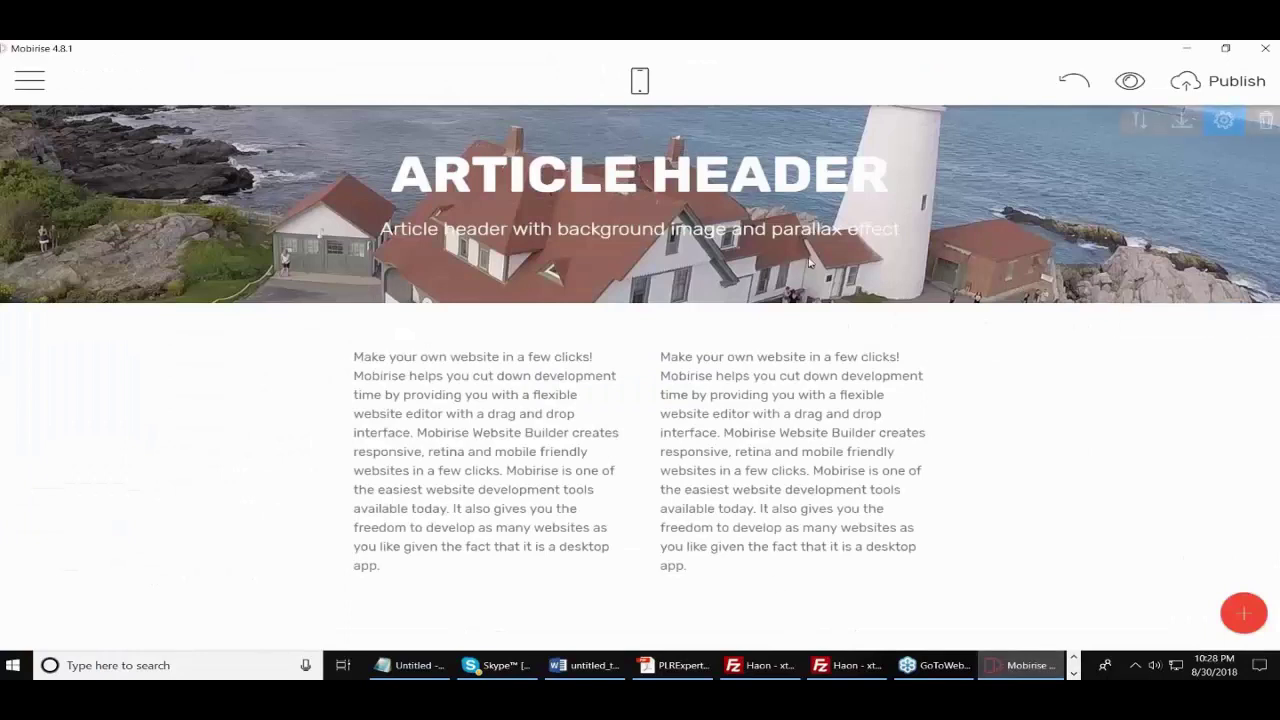
- Create a new blank page named 'Updates' from the site menu's Pages list
click(30, 80)
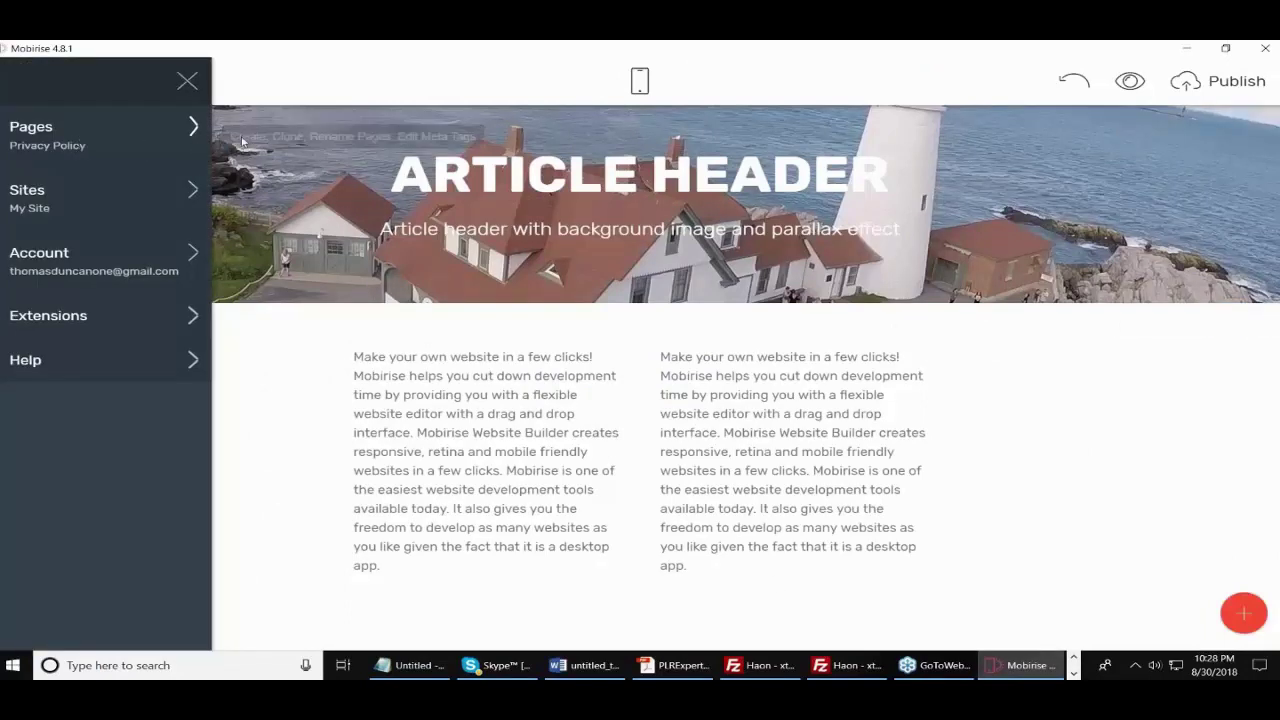
click(245, 143)
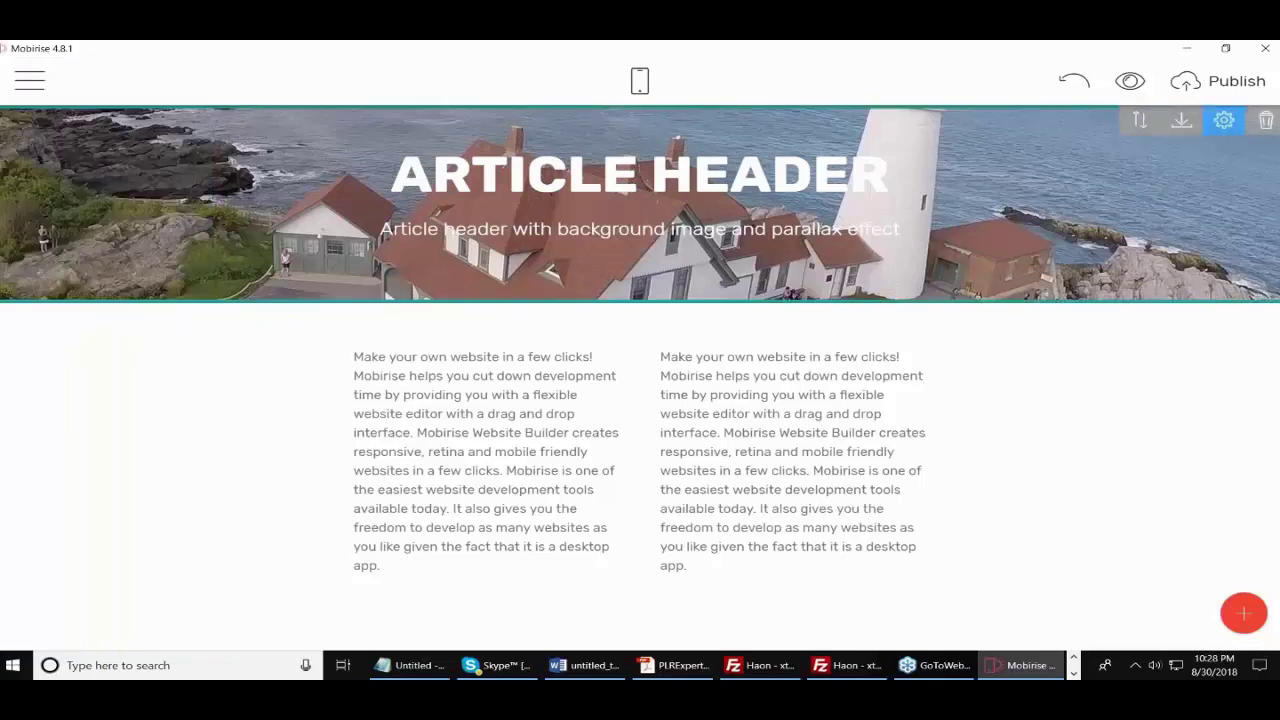
click(29, 80)
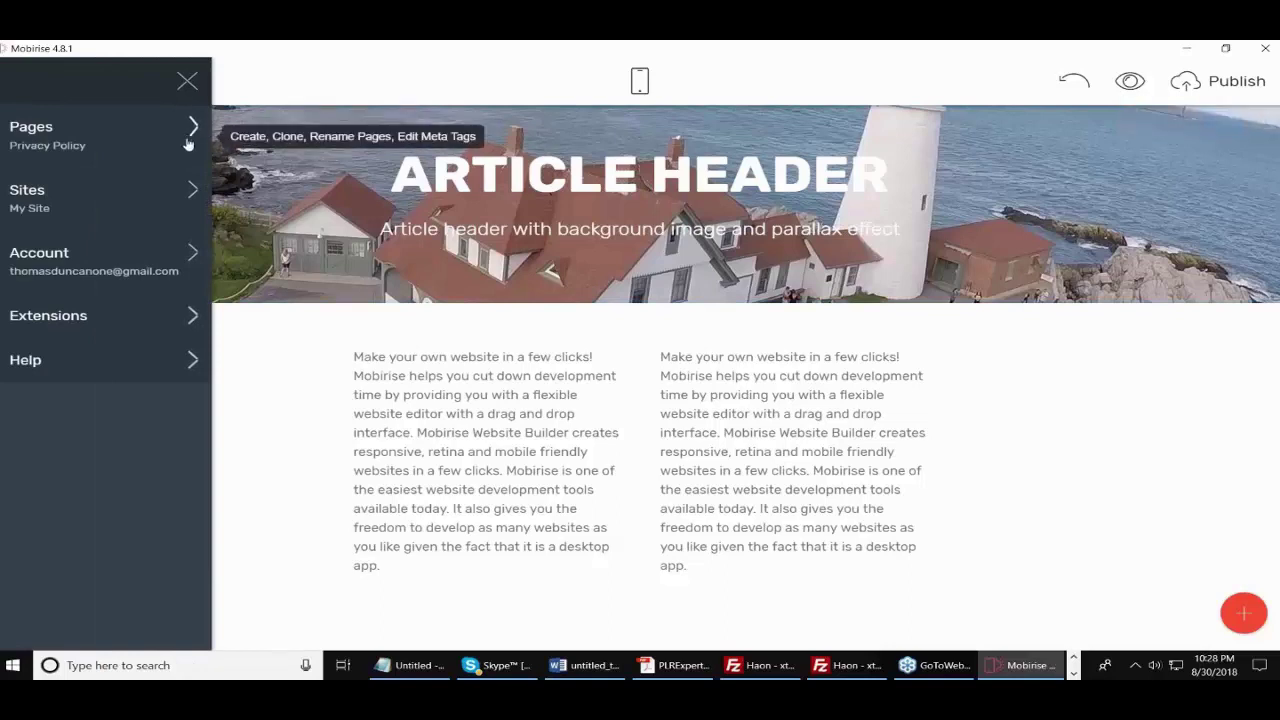
click(191, 130)
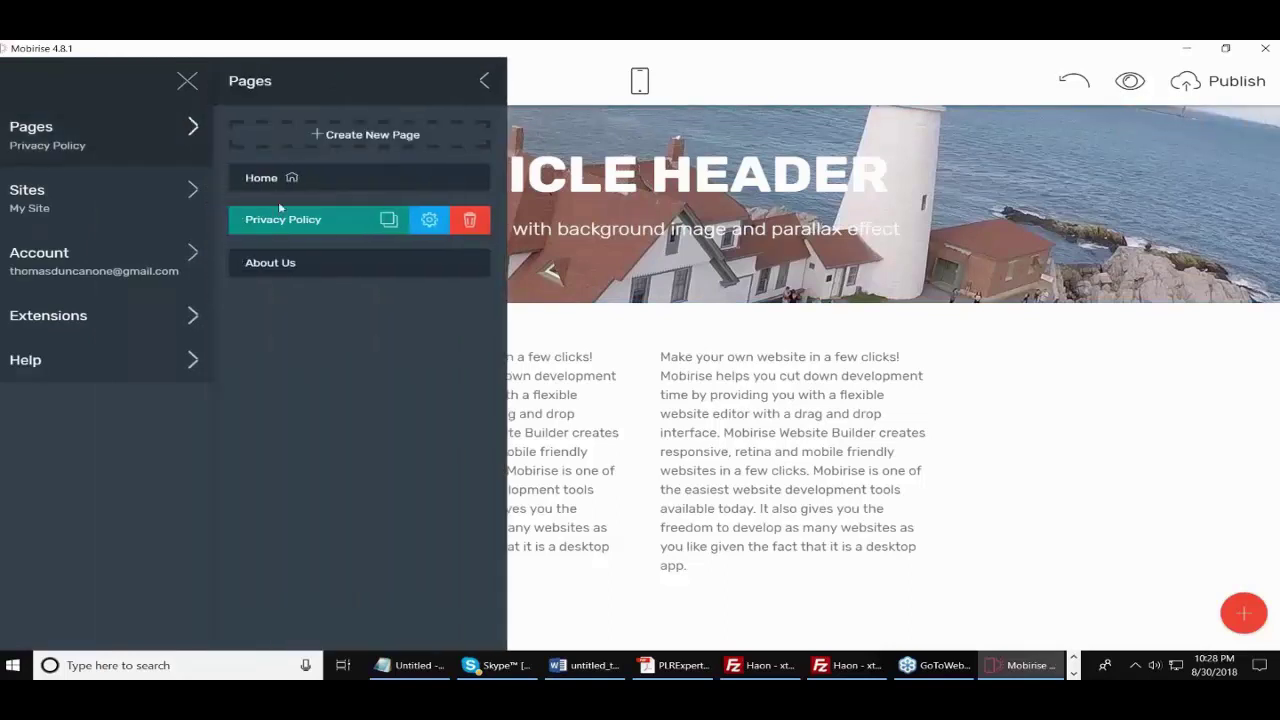
click(322, 136)
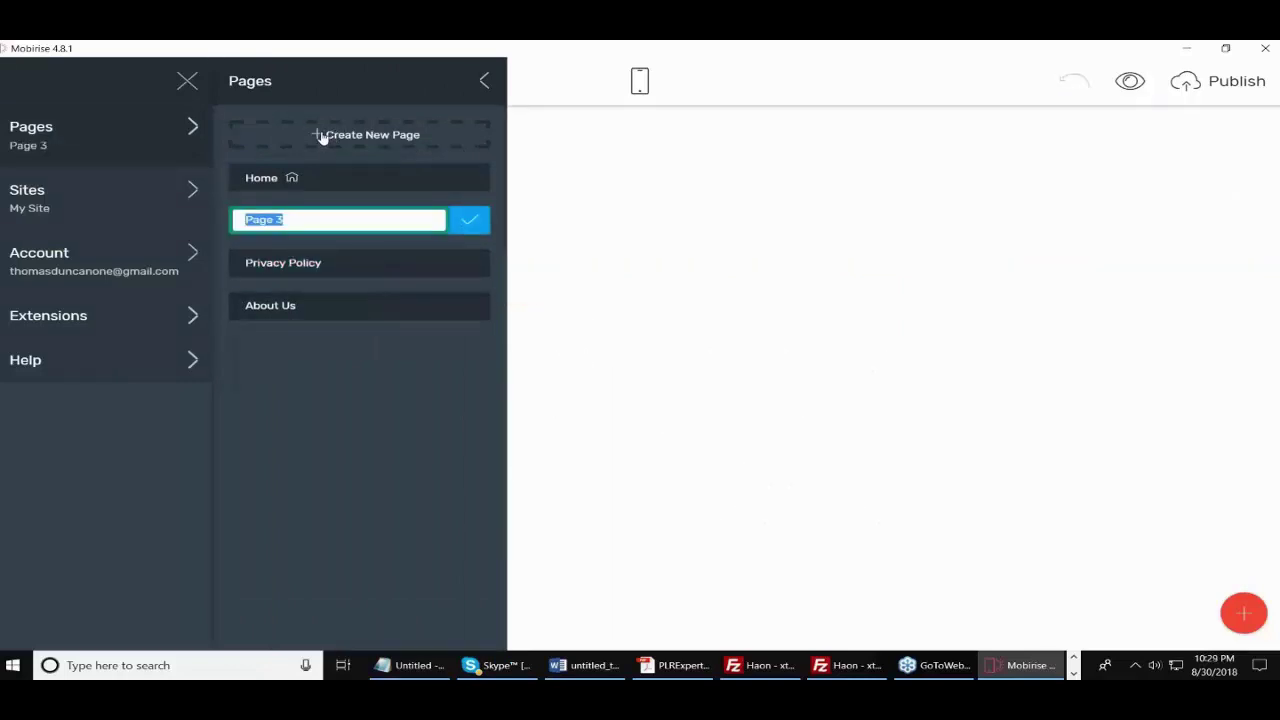
text(Updates)
click(468, 221)
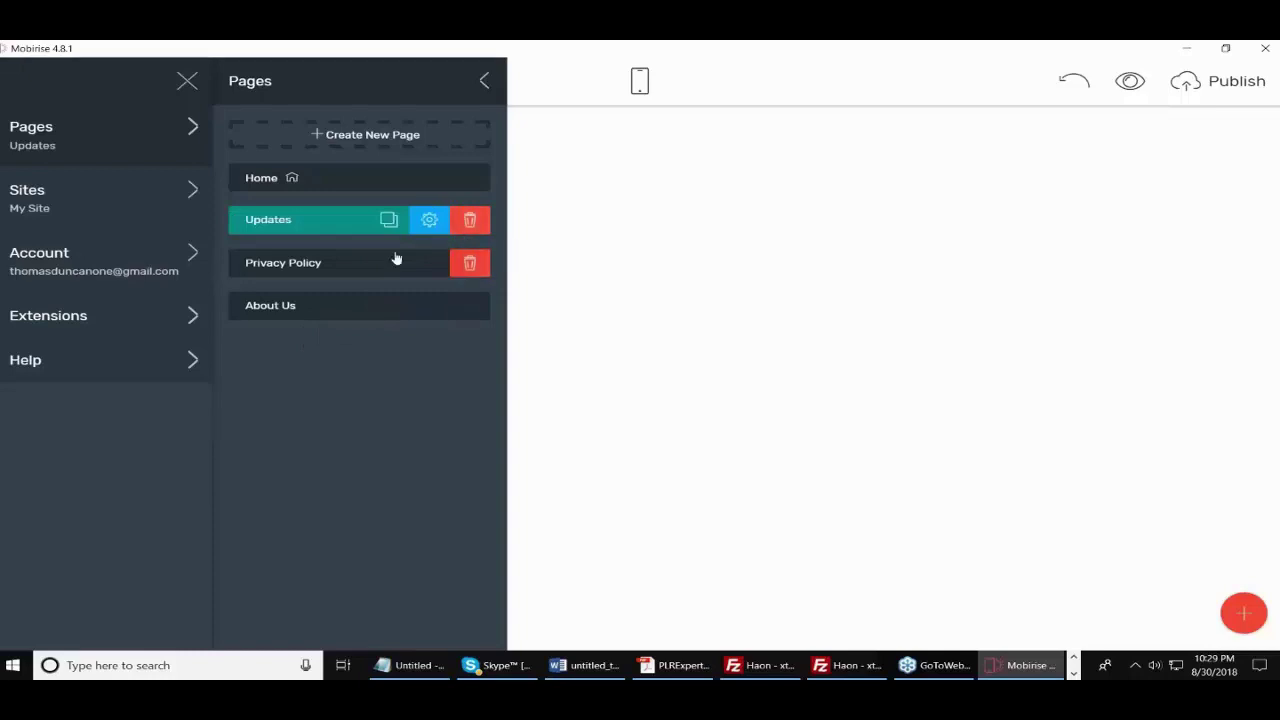
click(765, 282)
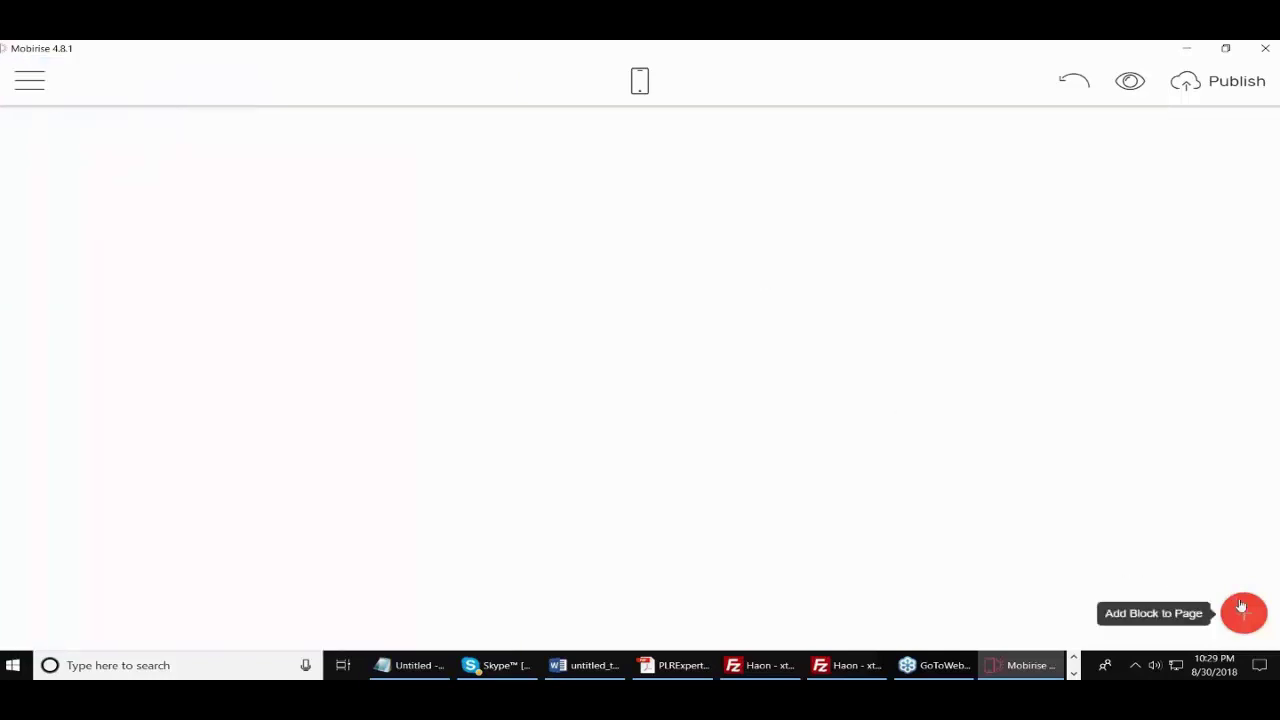
- Stack three two-column text blocks on the Updates page, then close the Blocks panel
click(1243, 612)
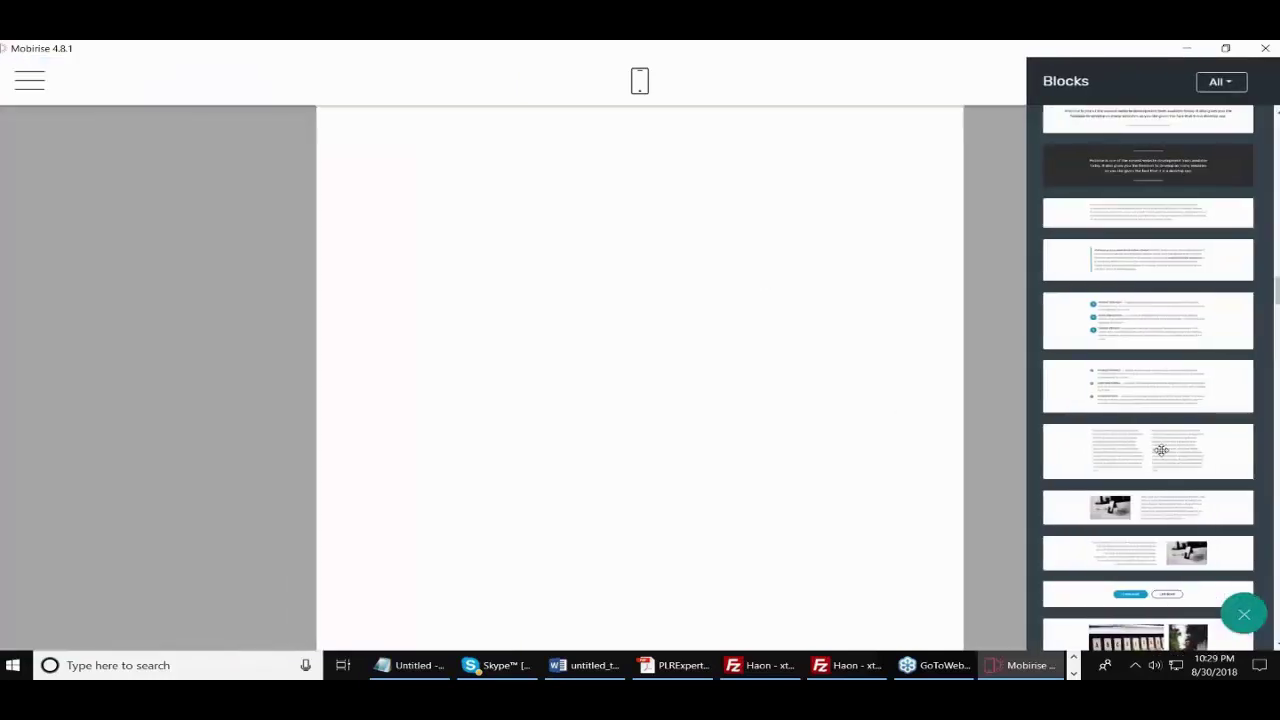
drag(1160, 450, 638, 227)
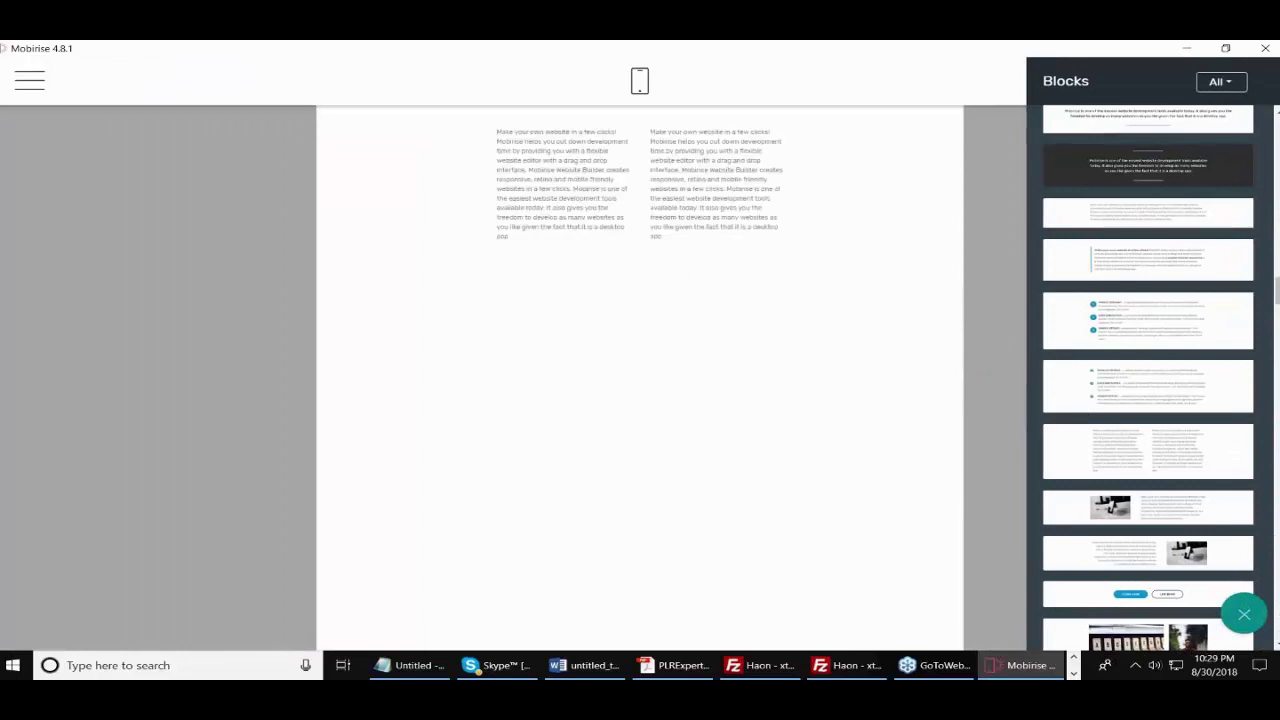
drag(1145, 440, 571, 374)
drag(1152, 466, 688, 541)
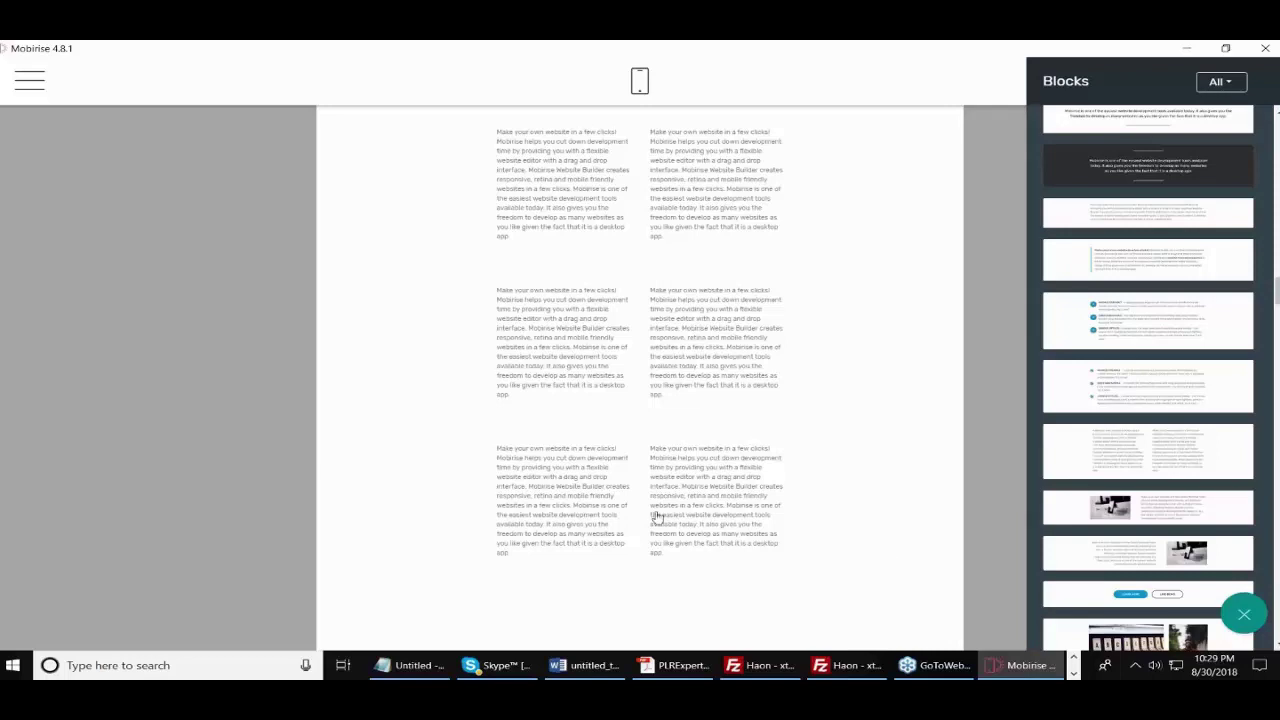
click(302, 285)
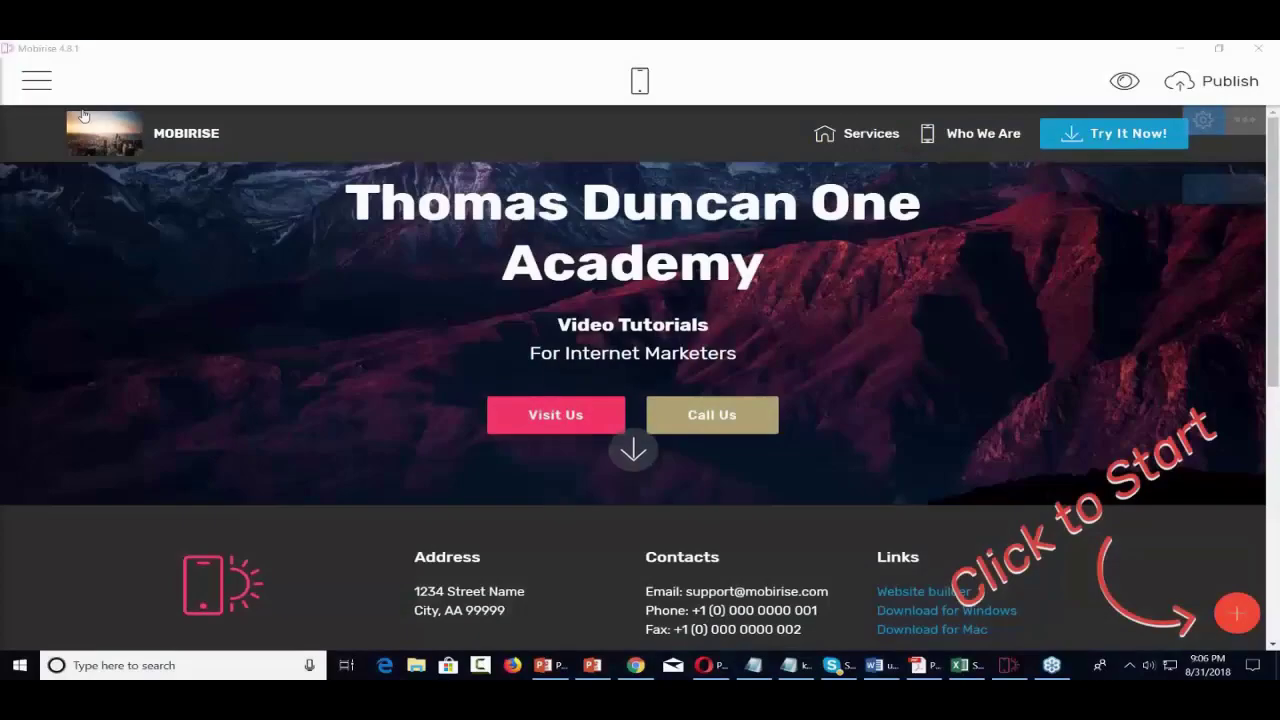
- Create the 'Handyman' site with the Mobirise AMP theme, removing the default date from its name
click(37, 80)
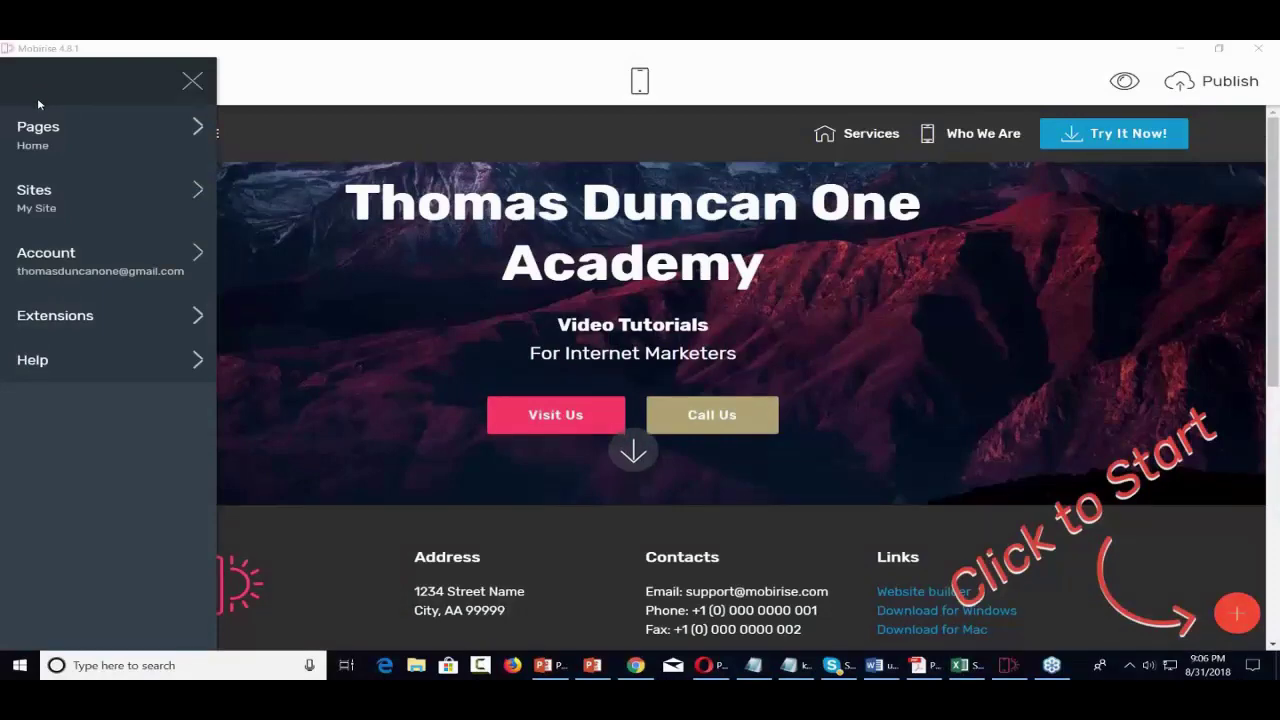
click(113, 195)
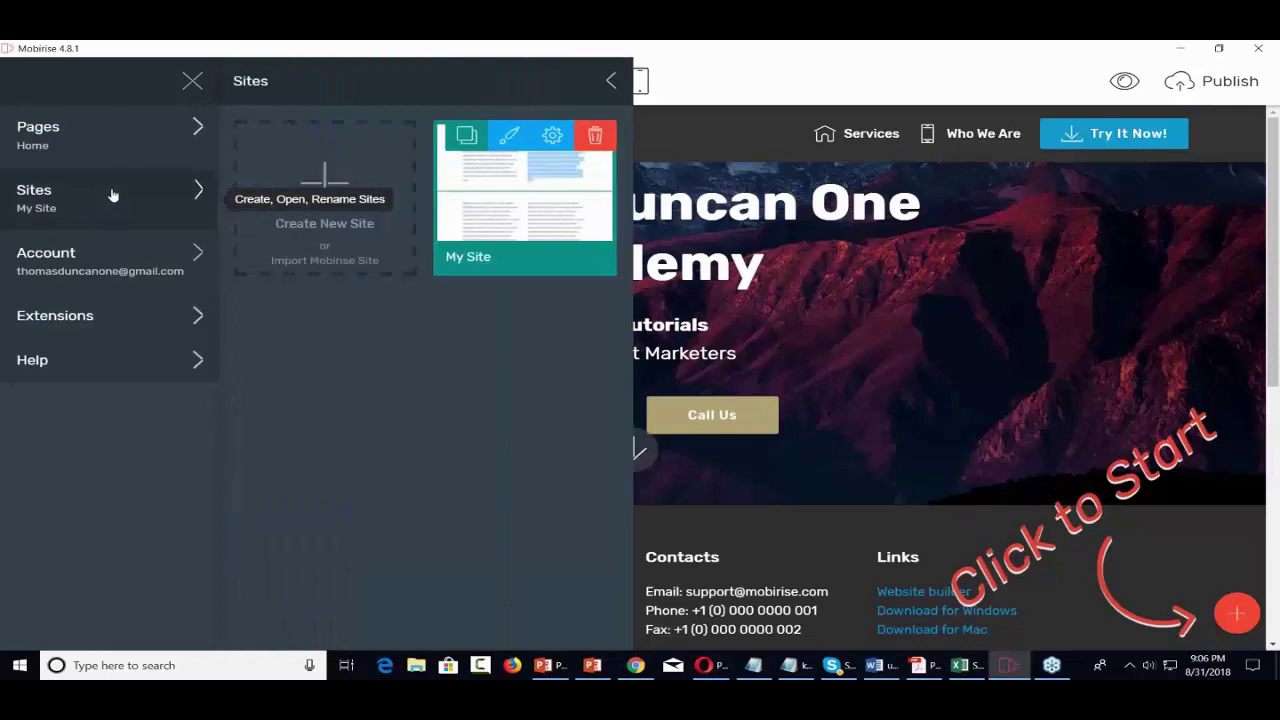
click(326, 188)
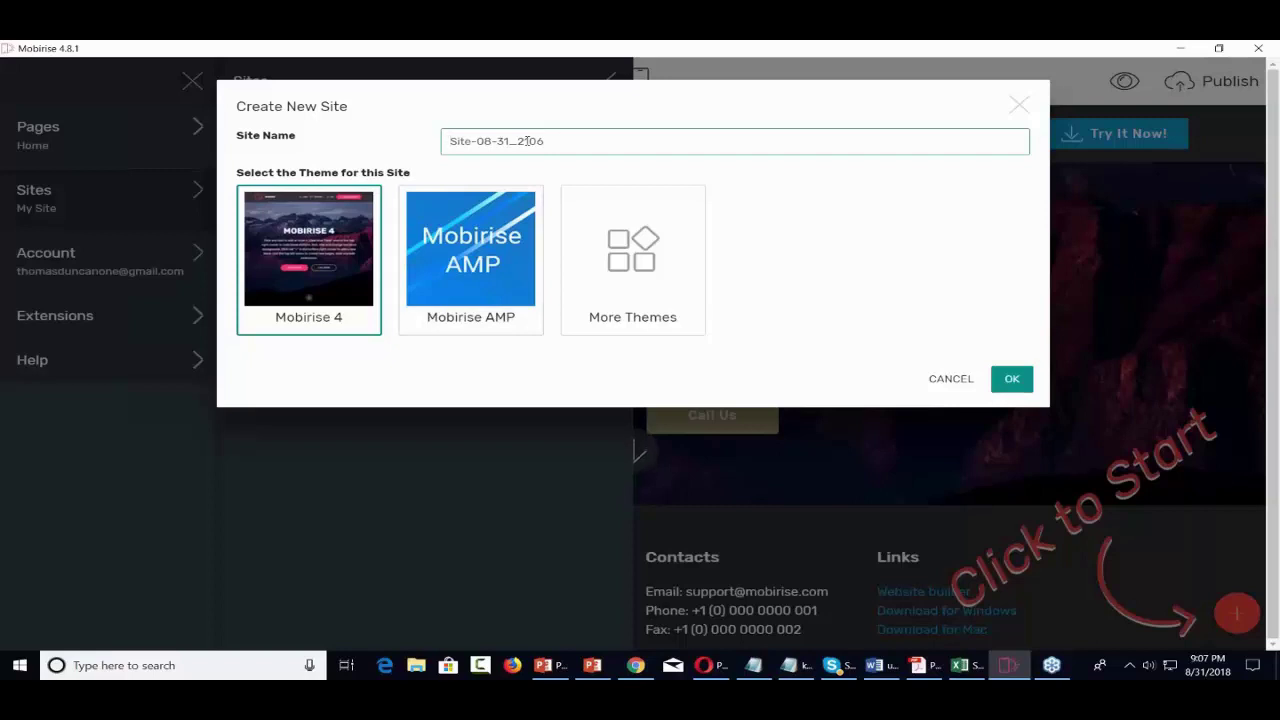
text(Handyman)
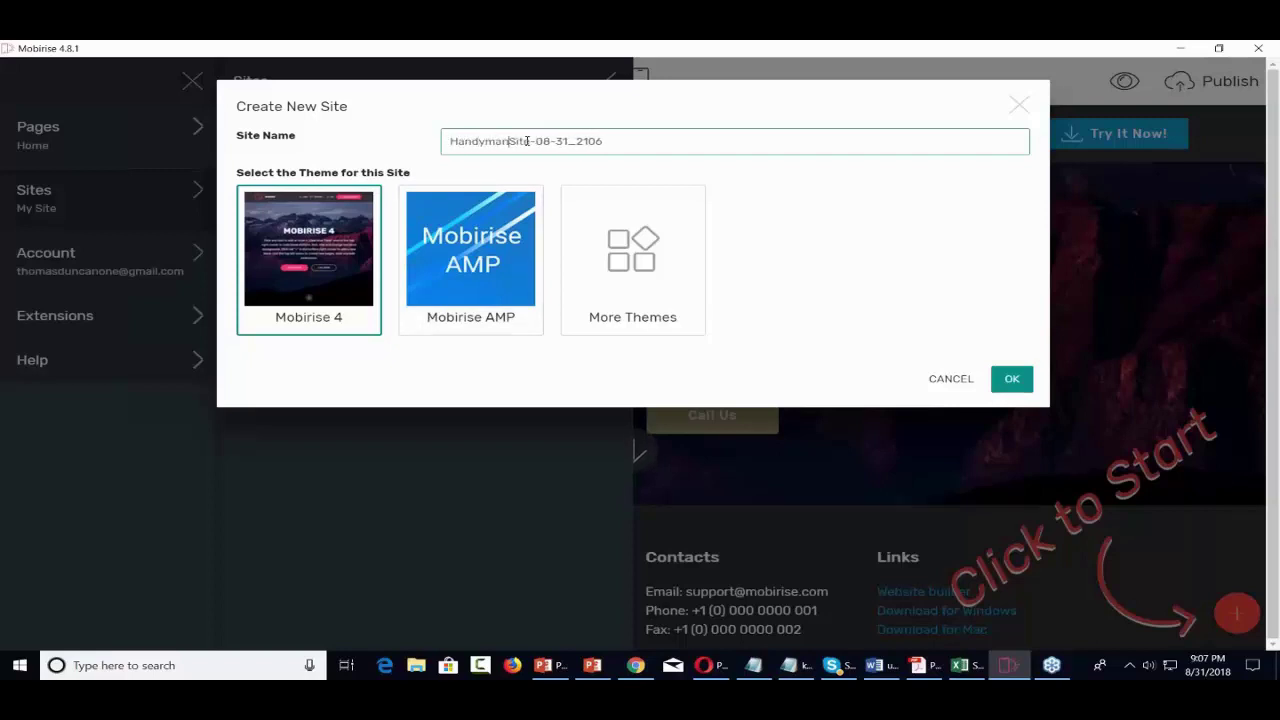
key(Delete)
key(Delete)
key(Delete)
key(Delete)
key(Delete)
key(Delete)
key(Delete)
key(Delete)
key(Delete)
key(Delete)
key(Delete)
key(Delete)
key(Delete)
key(Delete)
key(Delete)
click(483, 250)
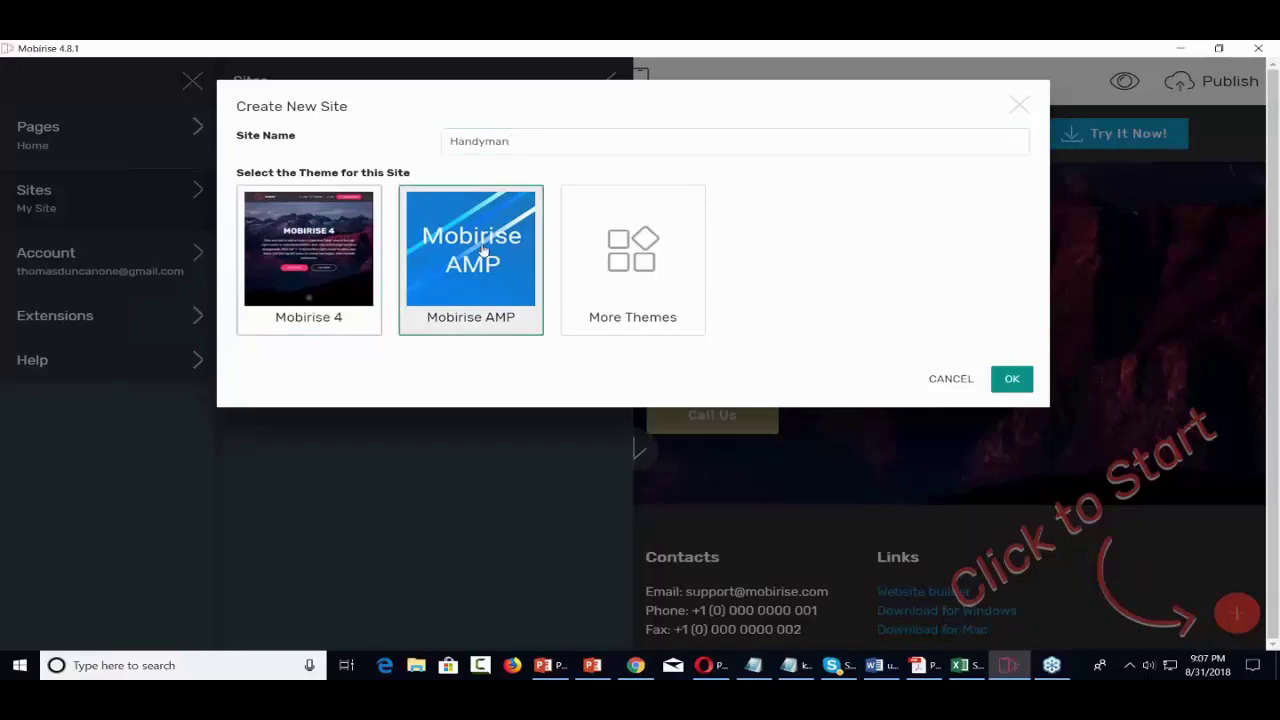
click(1029, 386)
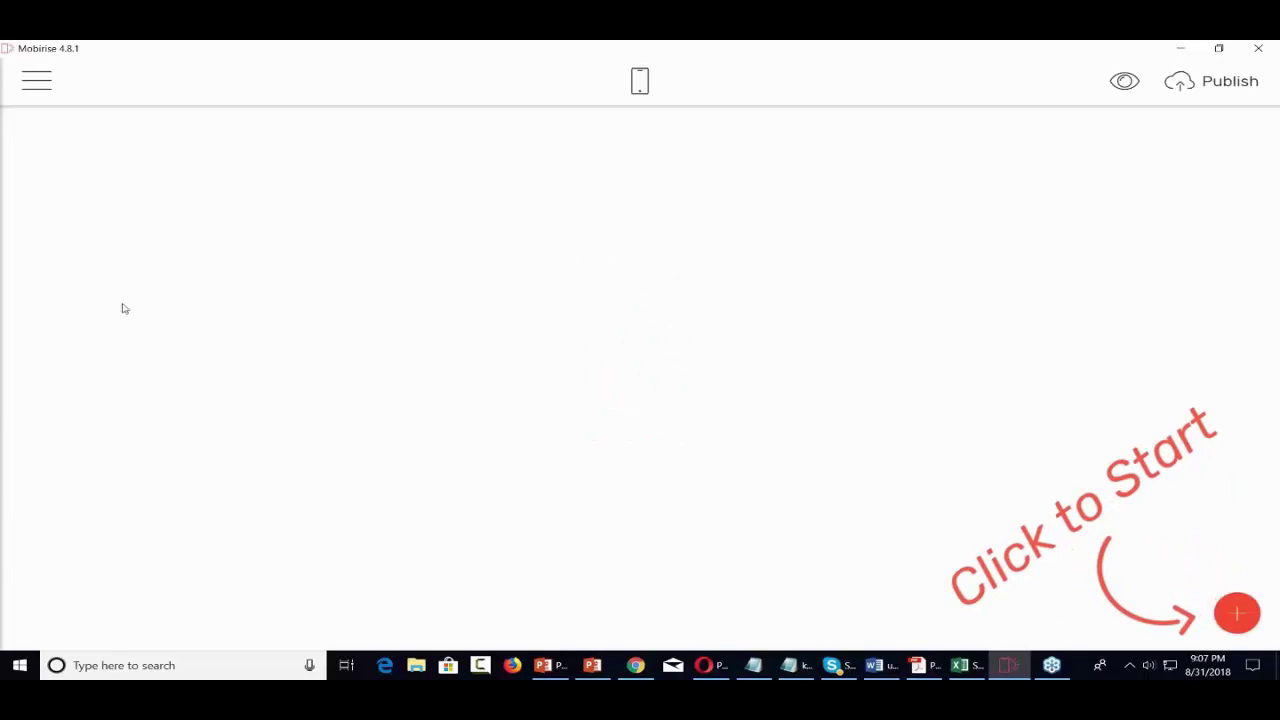
- Open the block library and browse through the available blocks
click(1236, 616)
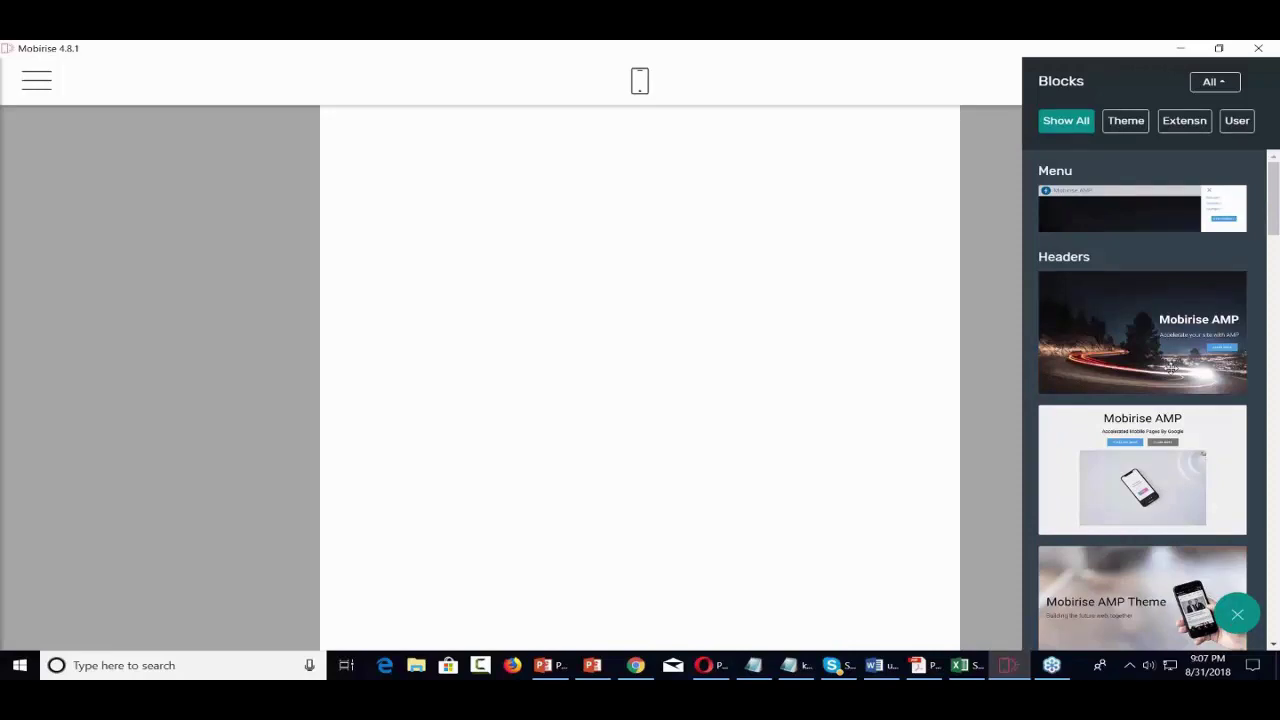
scroll(1170, 368, down, 5)
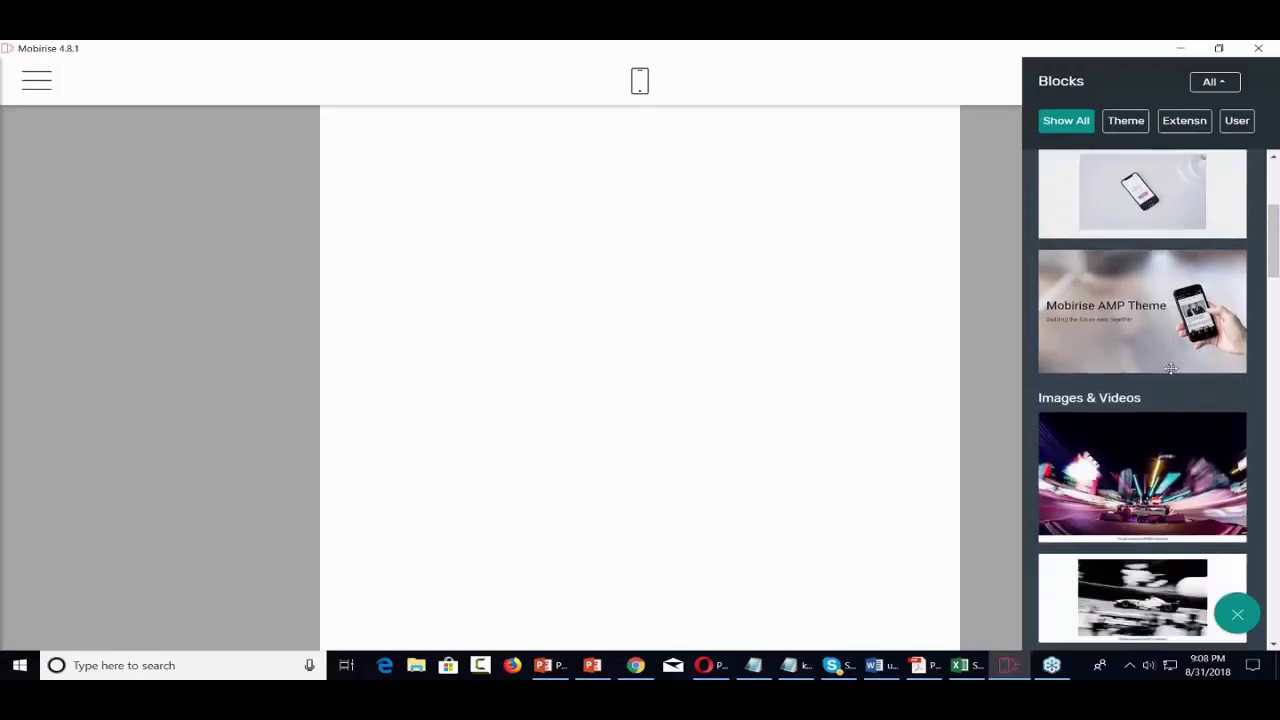
scroll(1170, 368, down, 6)
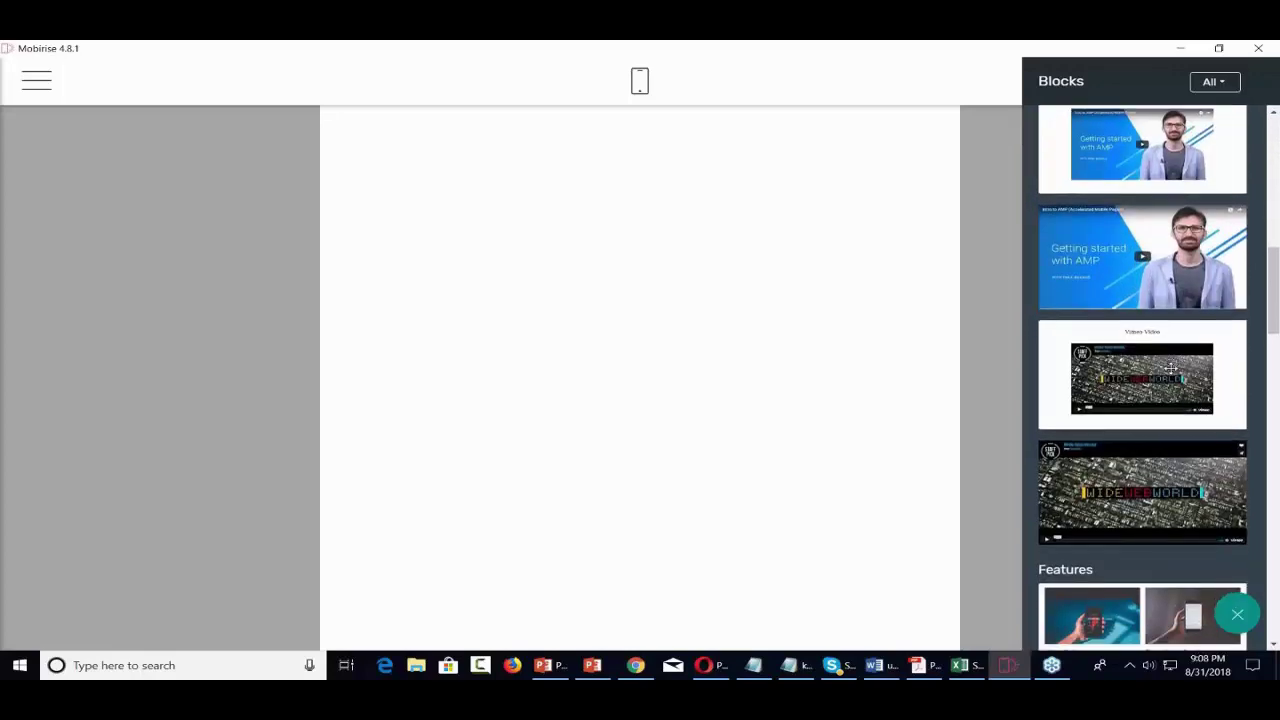
scroll(1143, 378, down, 7)
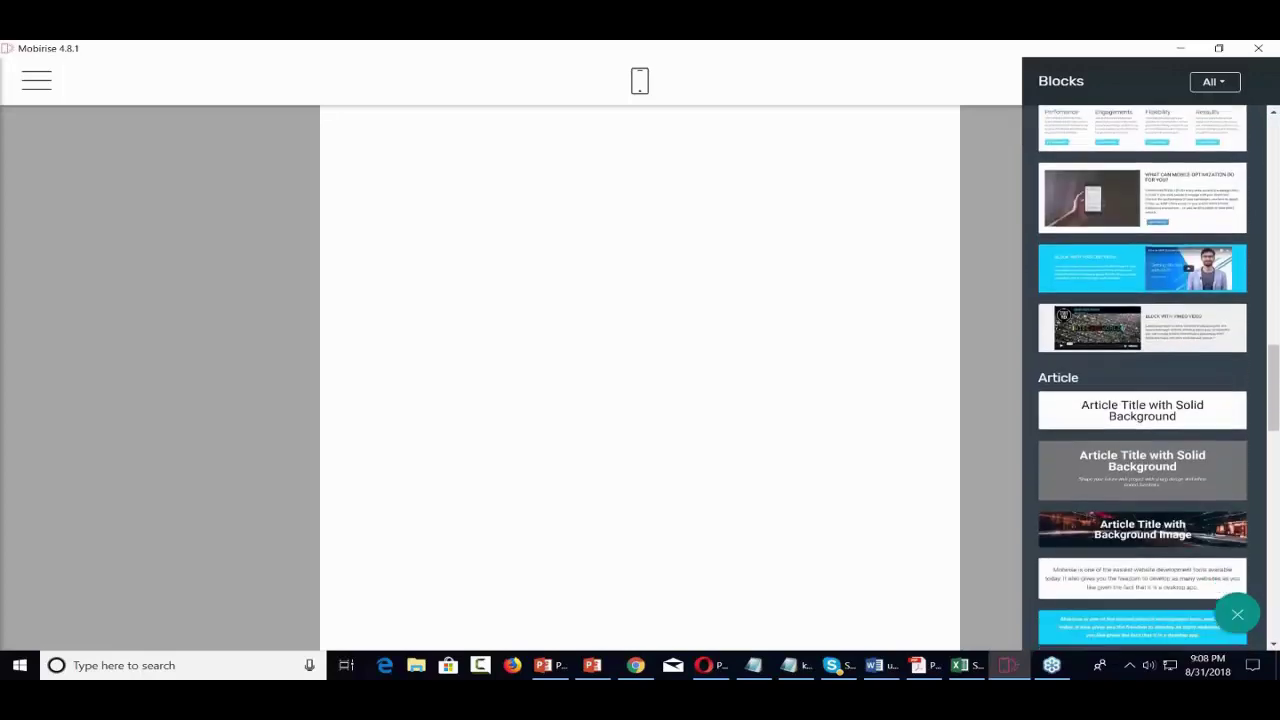
scroll(1143, 378, down, 8)
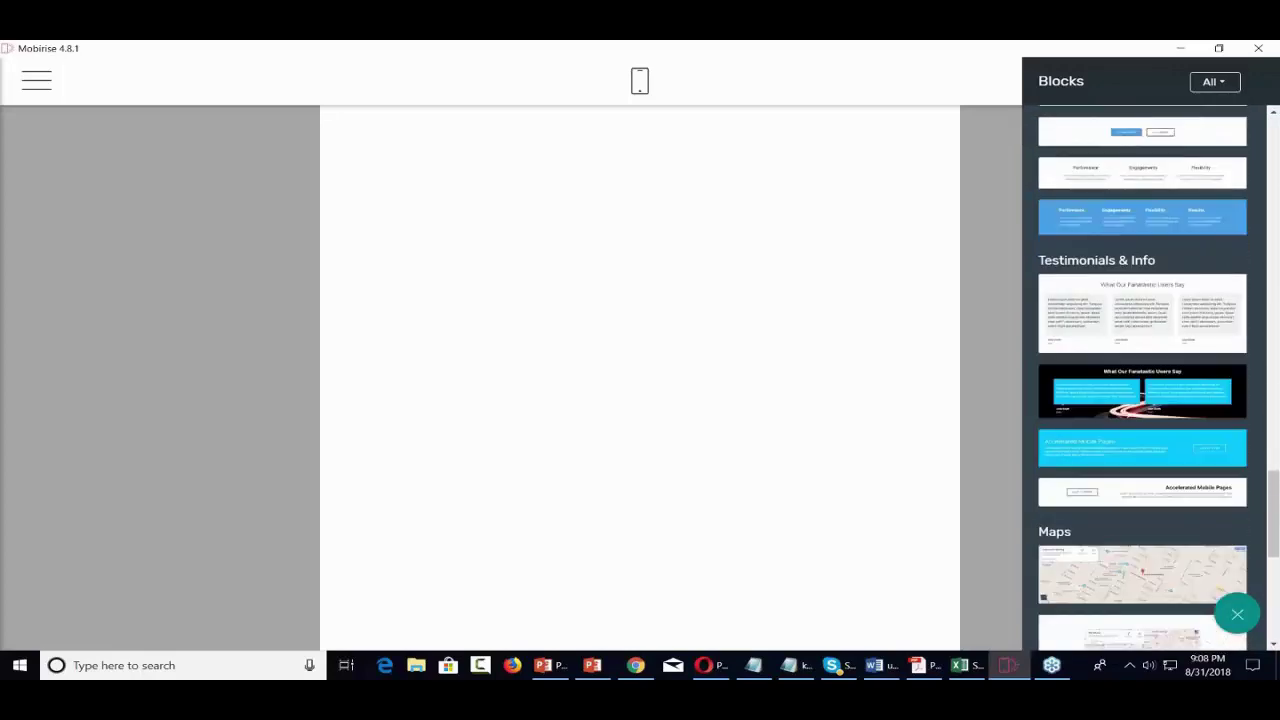
scroll(1143, 378, down, 3)
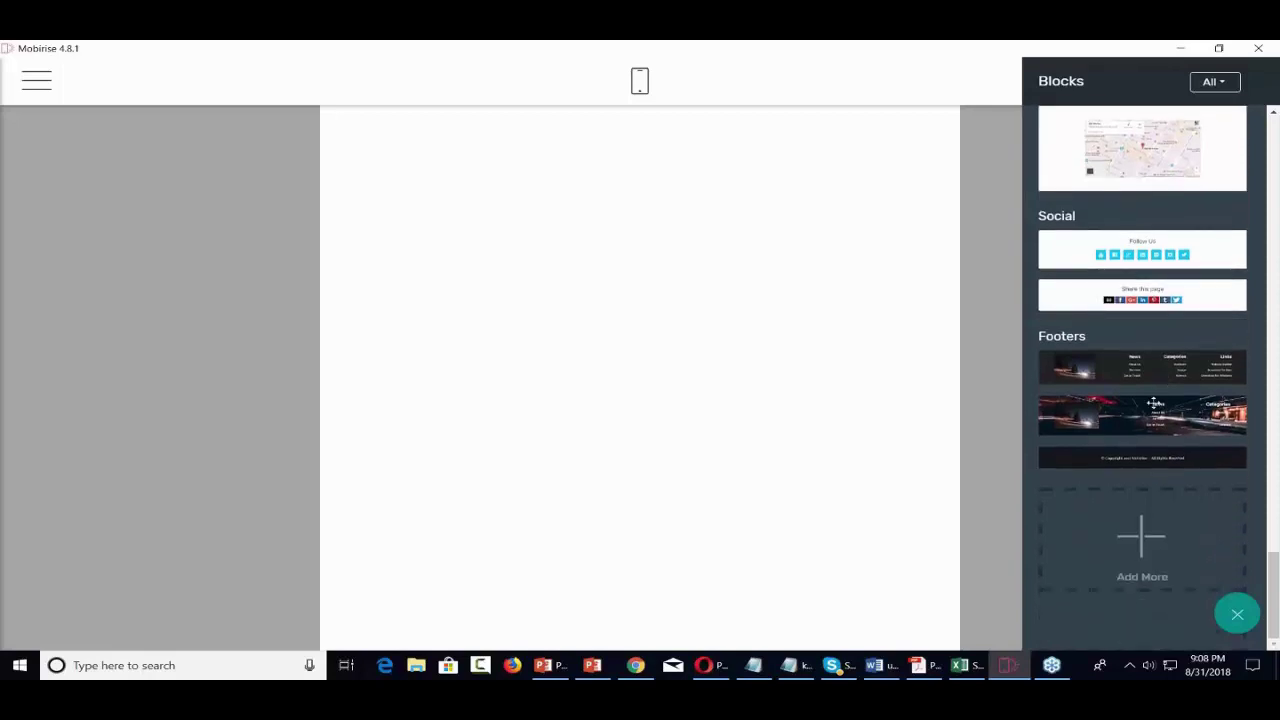
scroll(1153, 403, up, 10)
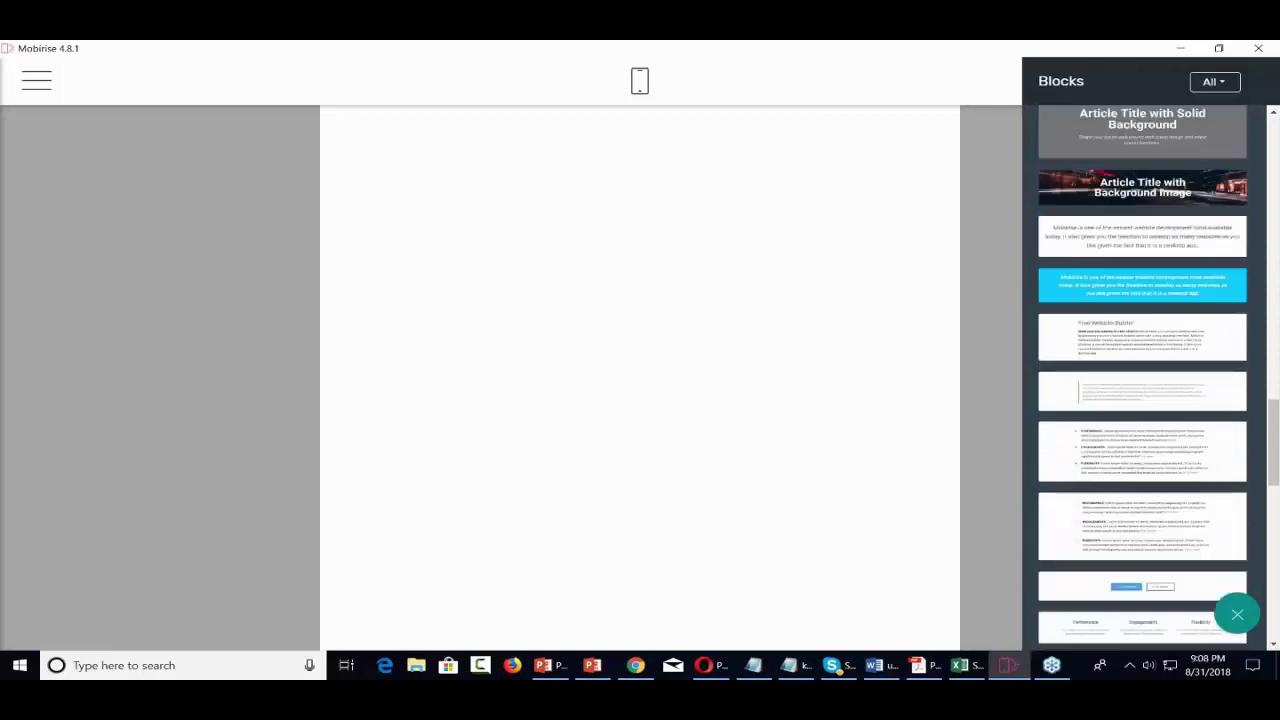
scroll(1143, 378, up, 10)
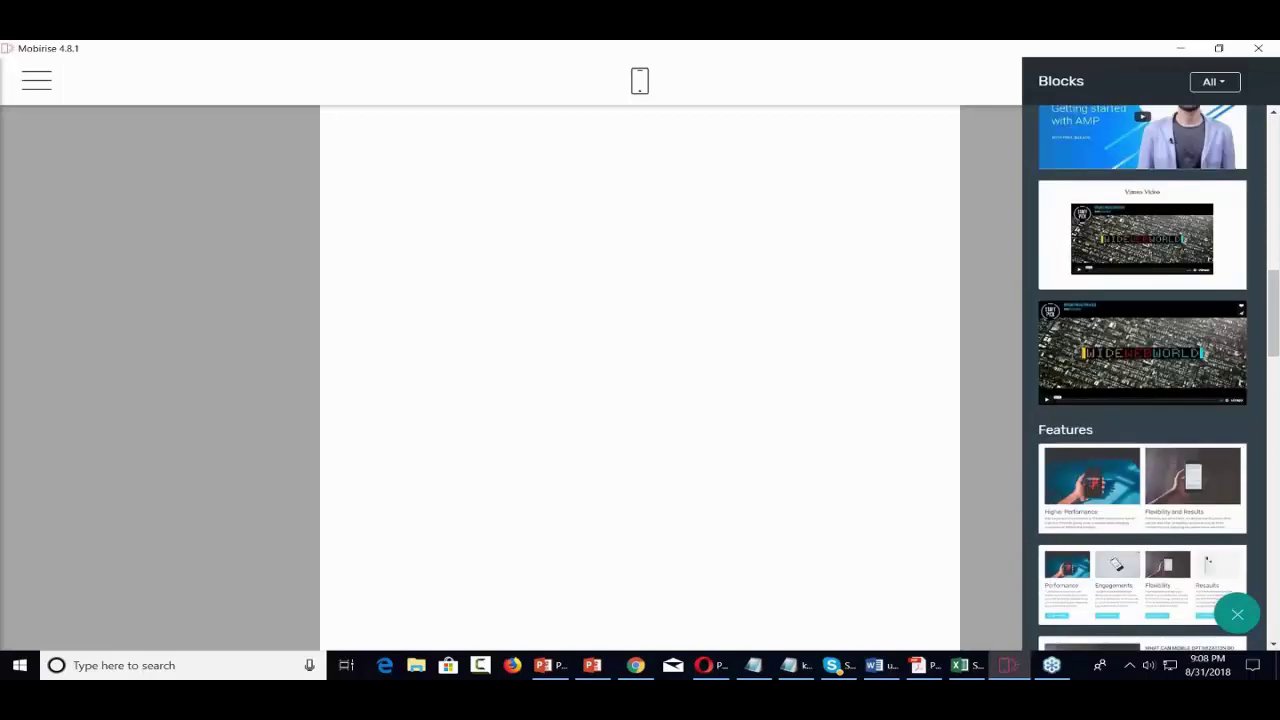
scroll(1143, 378, up, 3)
scroll(1143, 378, up, 10)
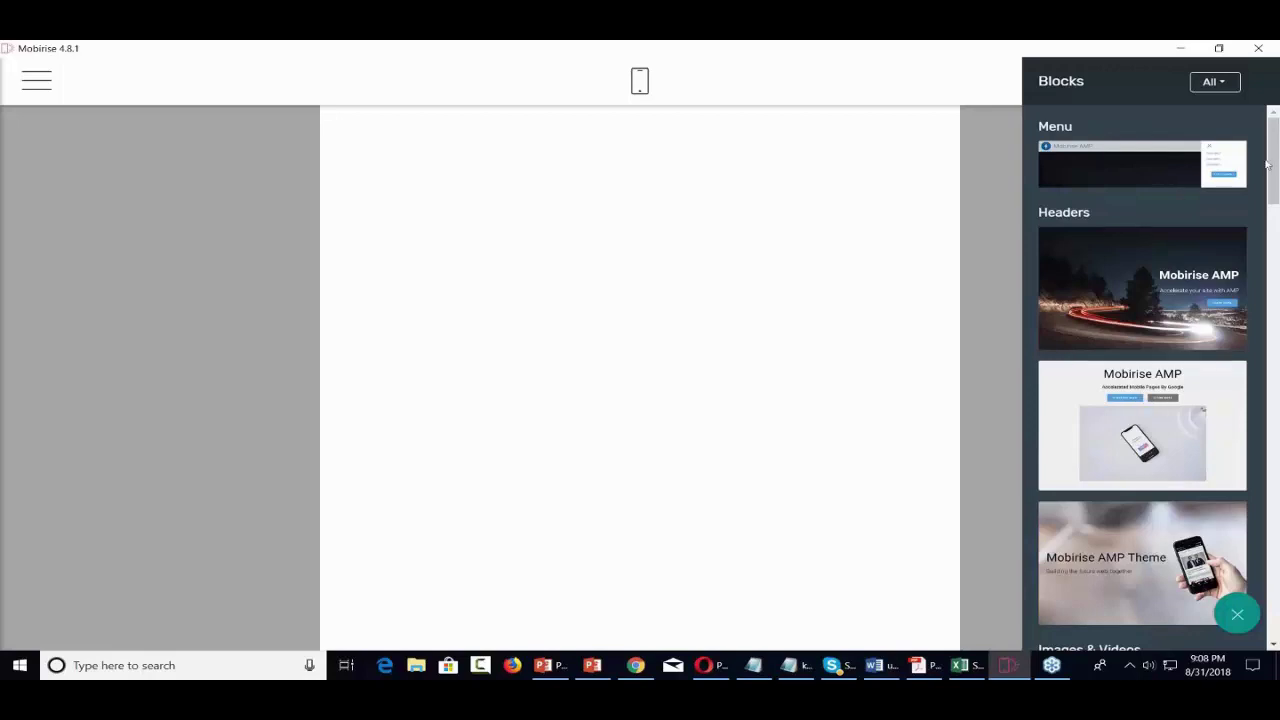
- Filter the block library to show only the Theme's own blocks
click(1214, 82)
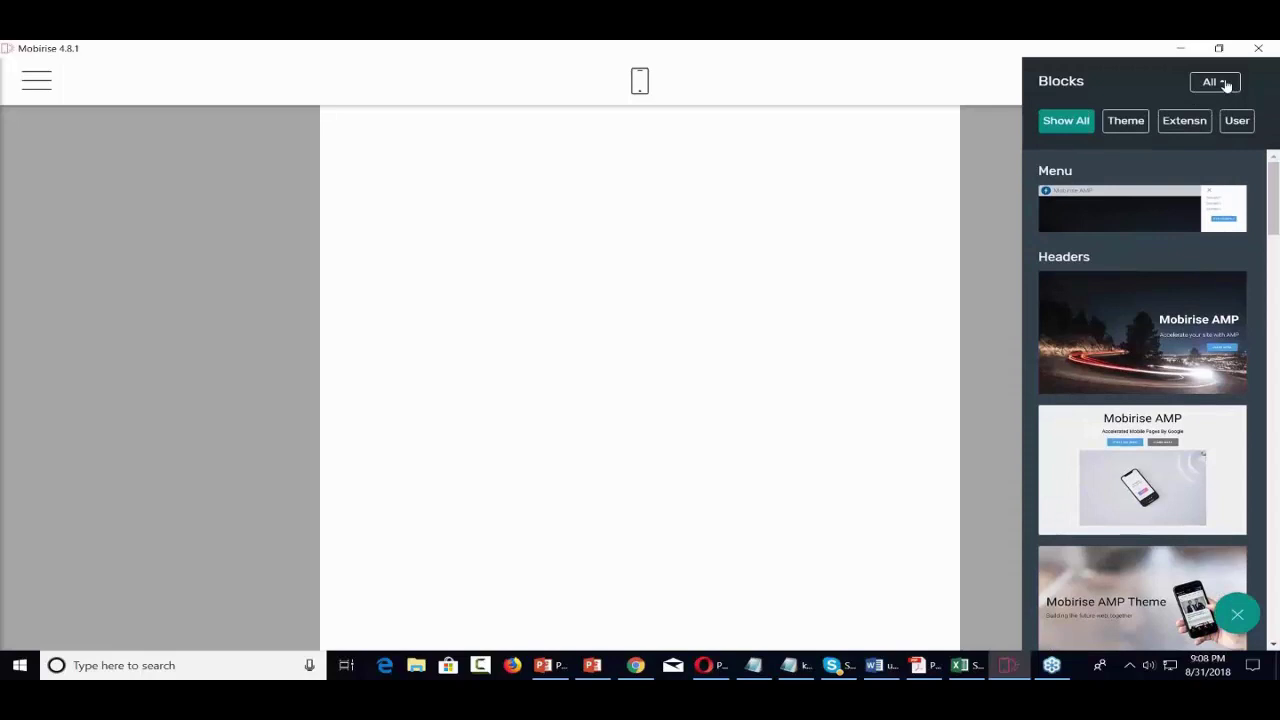
click(1126, 122)
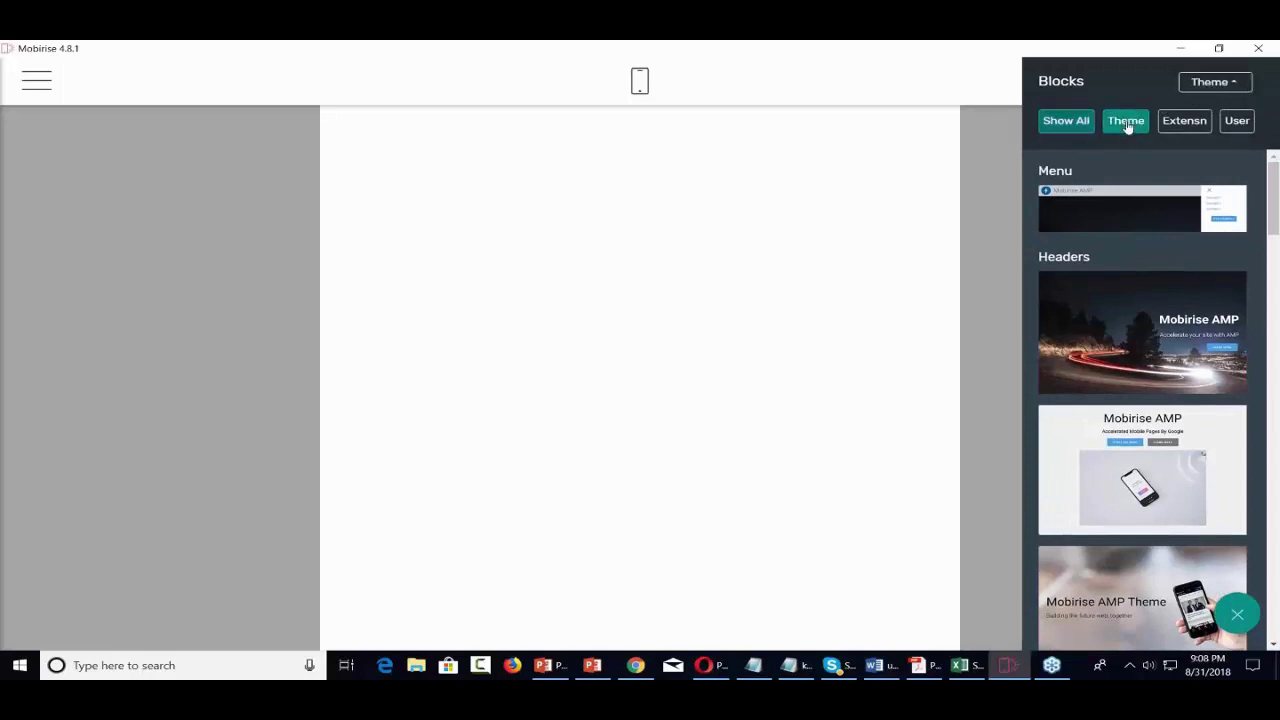
click(1219, 87)
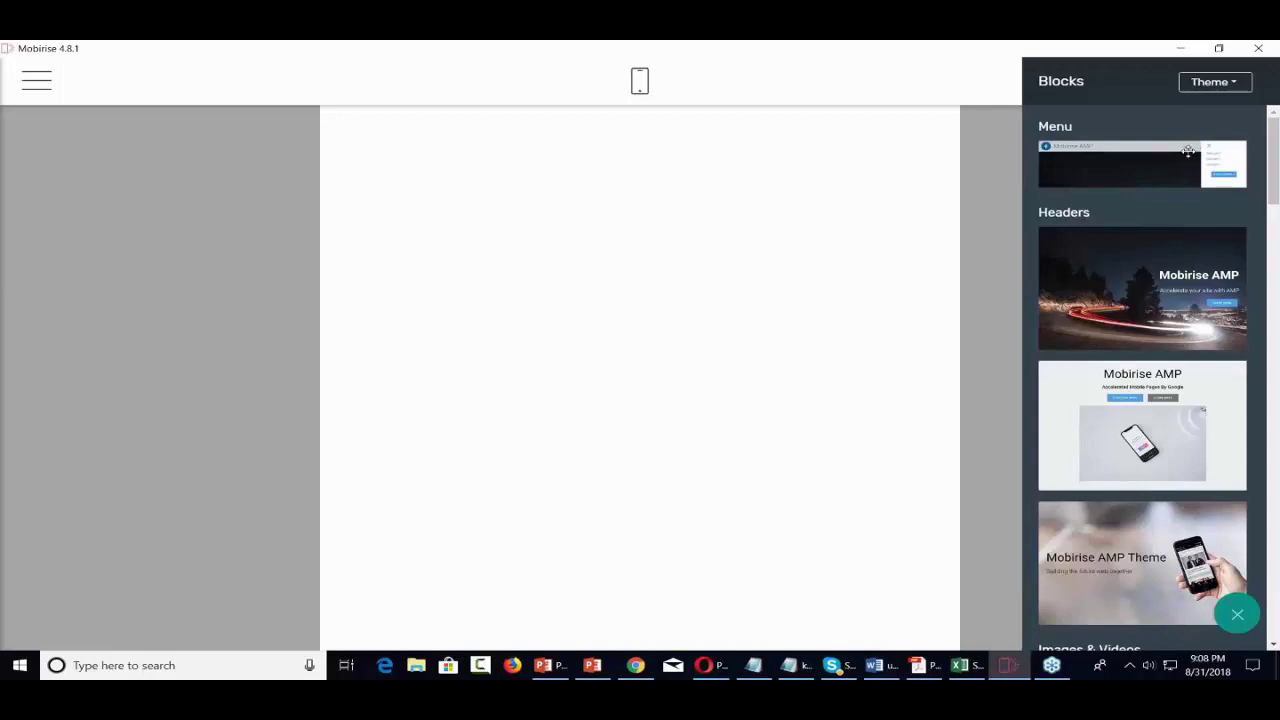
- Place the AMP Menu block at the page top and preview its Home, About Us, Services, Contact Us links
drag(1188, 151, 612, 150)
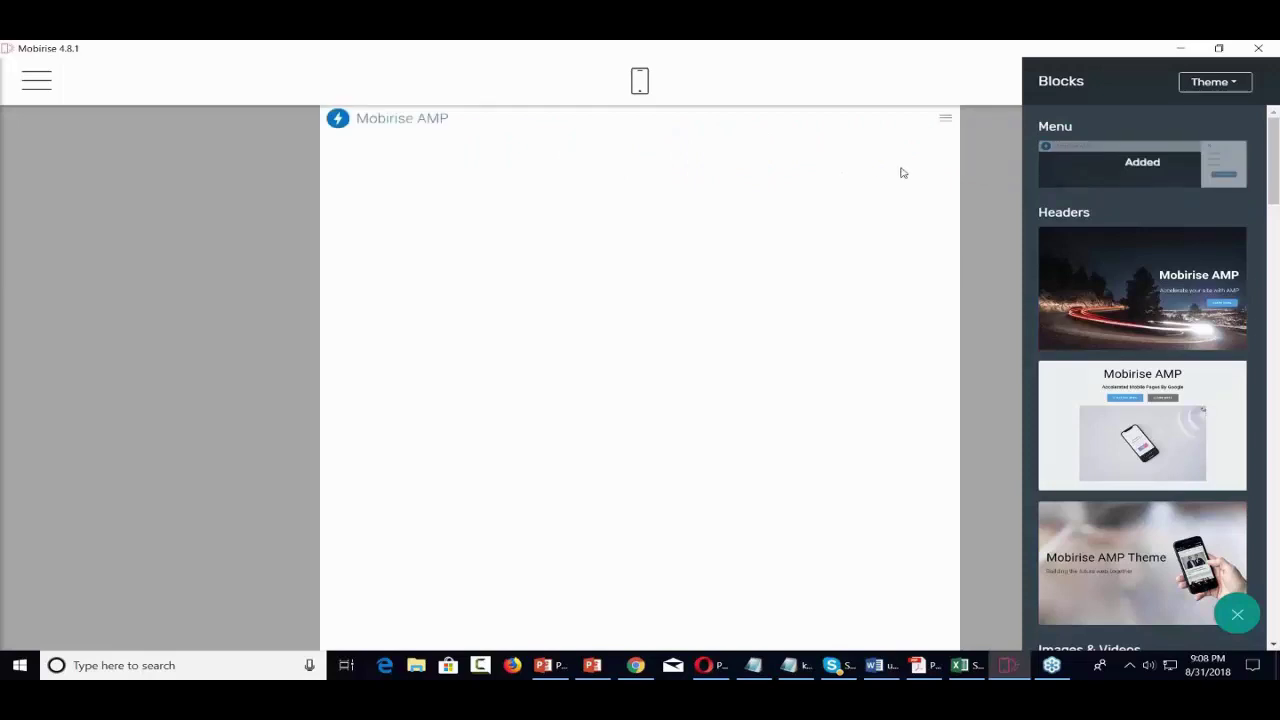
click(947, 122)
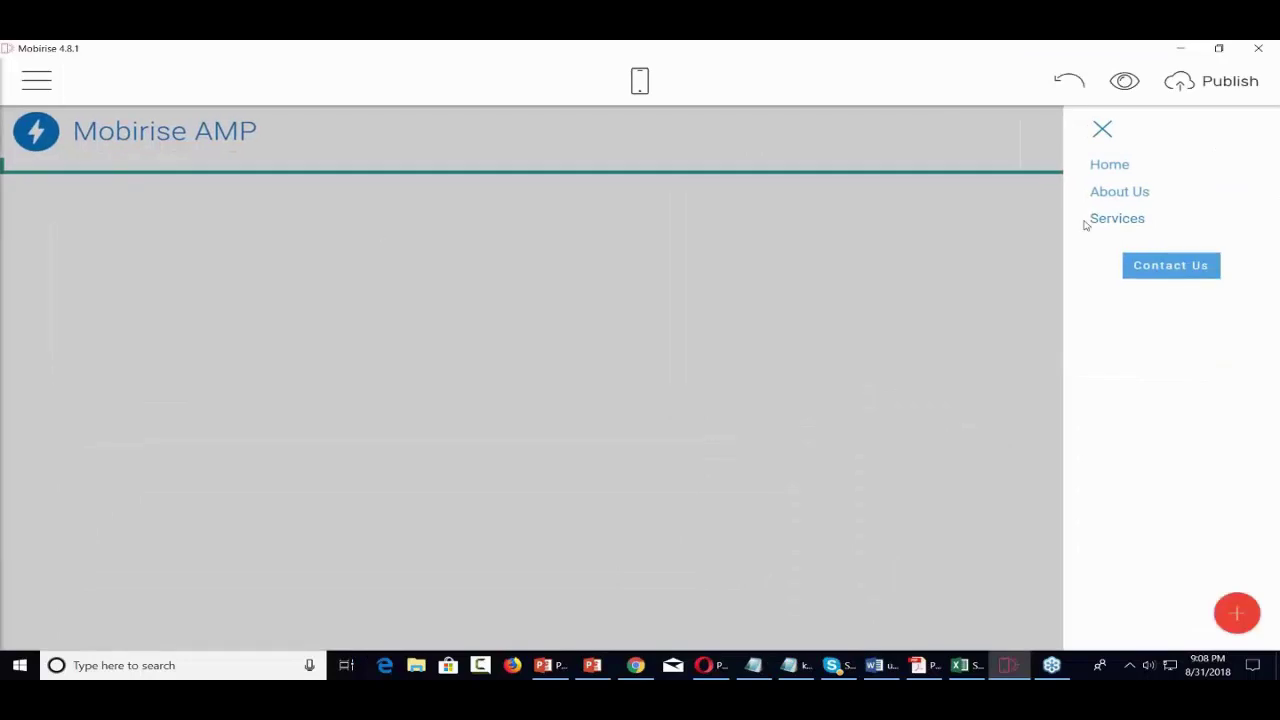
click(1103, 133)
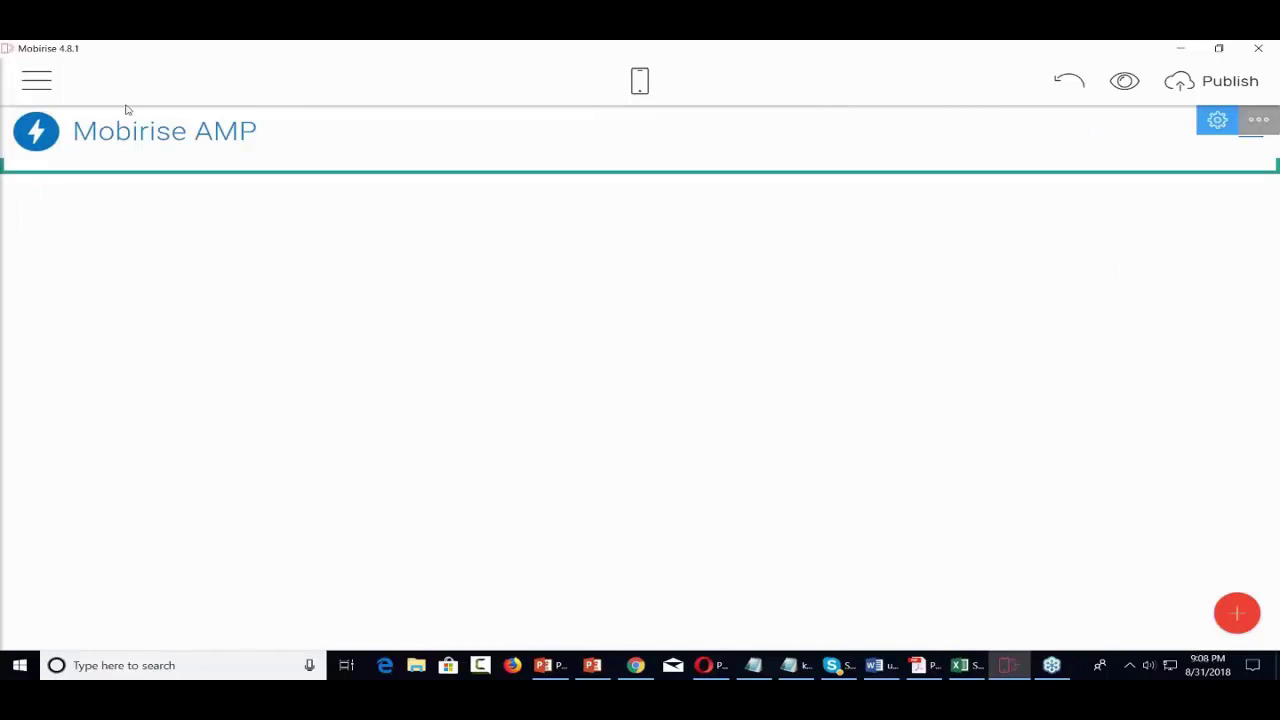
click(47, 86)
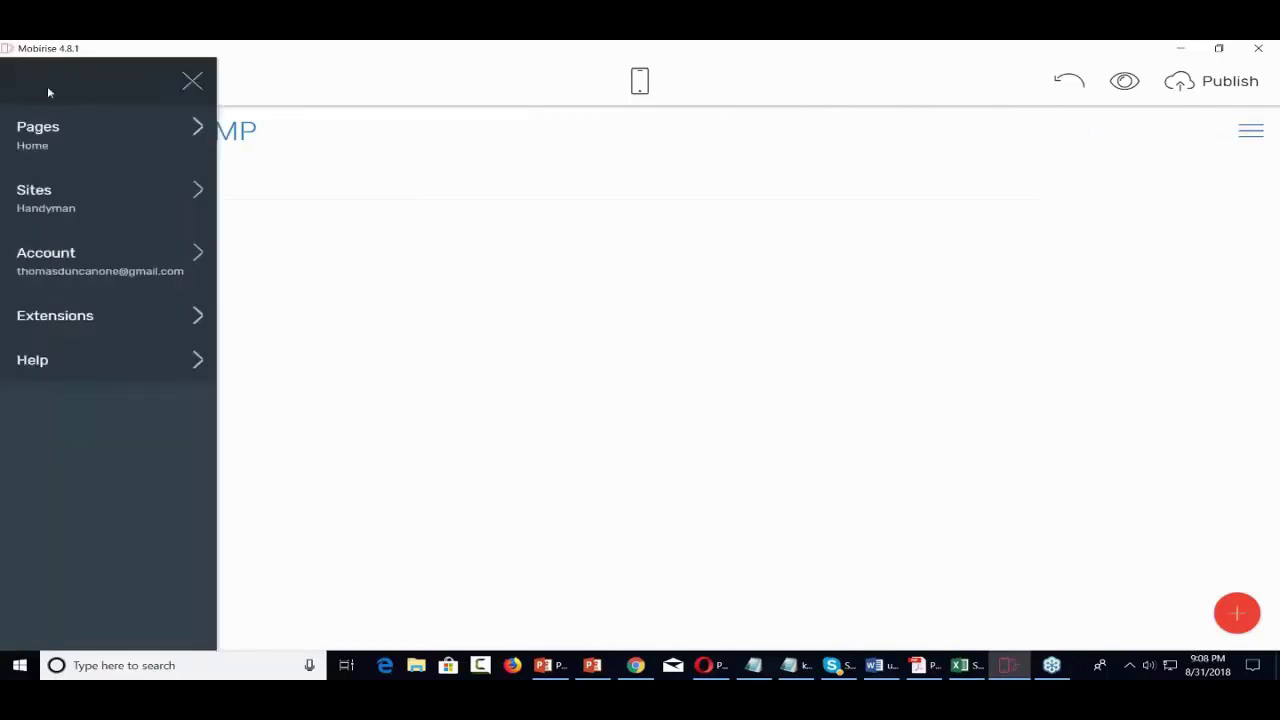
- Drag the Mobirise AMP Theme header ('Building the future web, together') under the menu bar
click(820, 201)
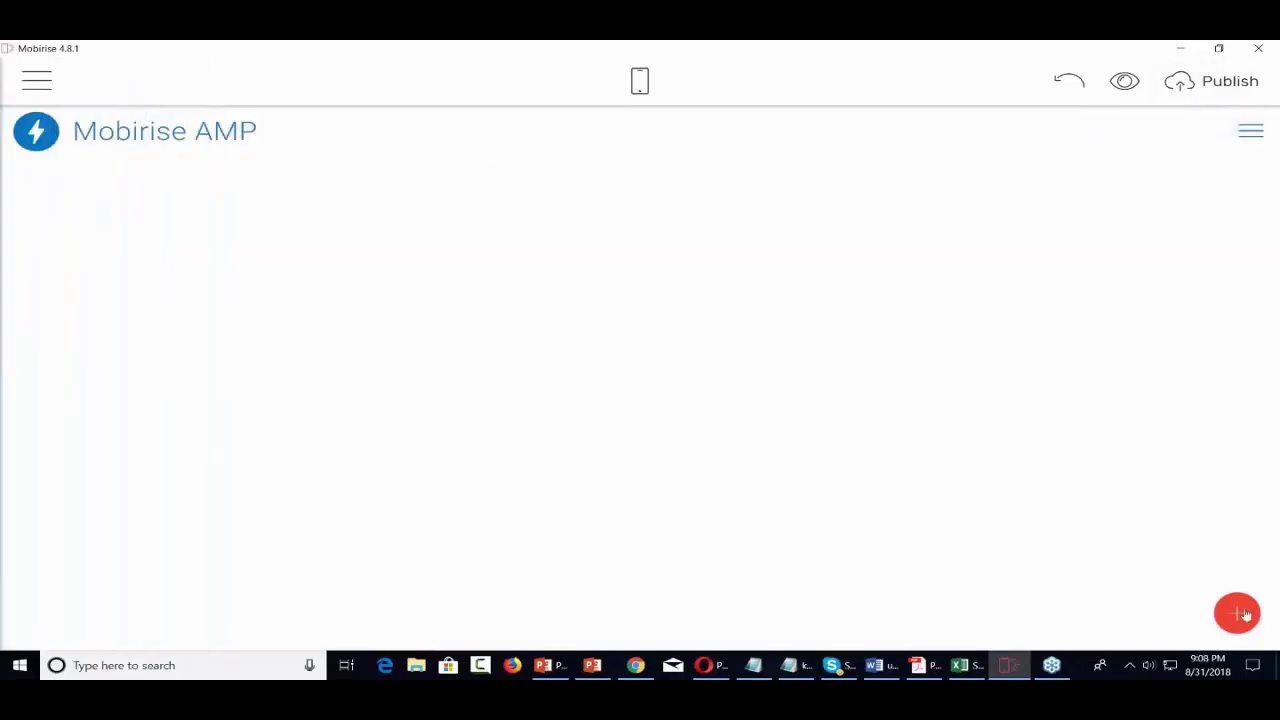
click(1238, 614)
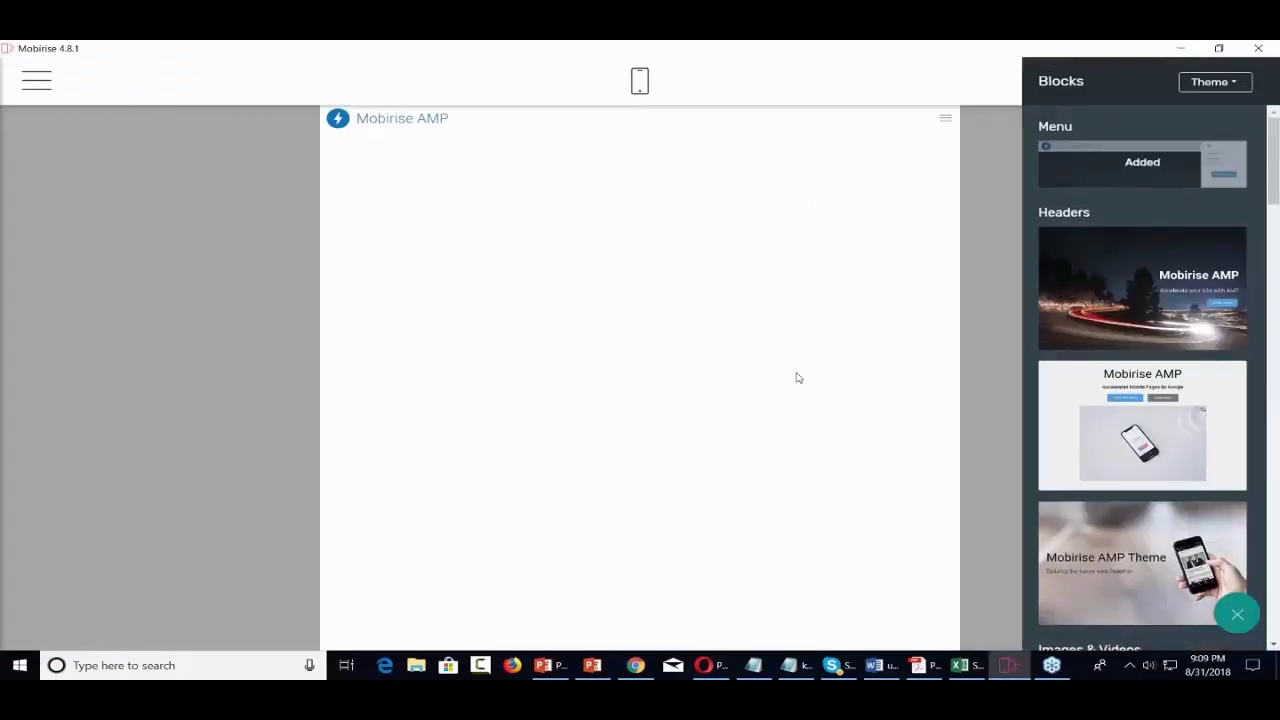
scroll(1140, 320, down, 2)
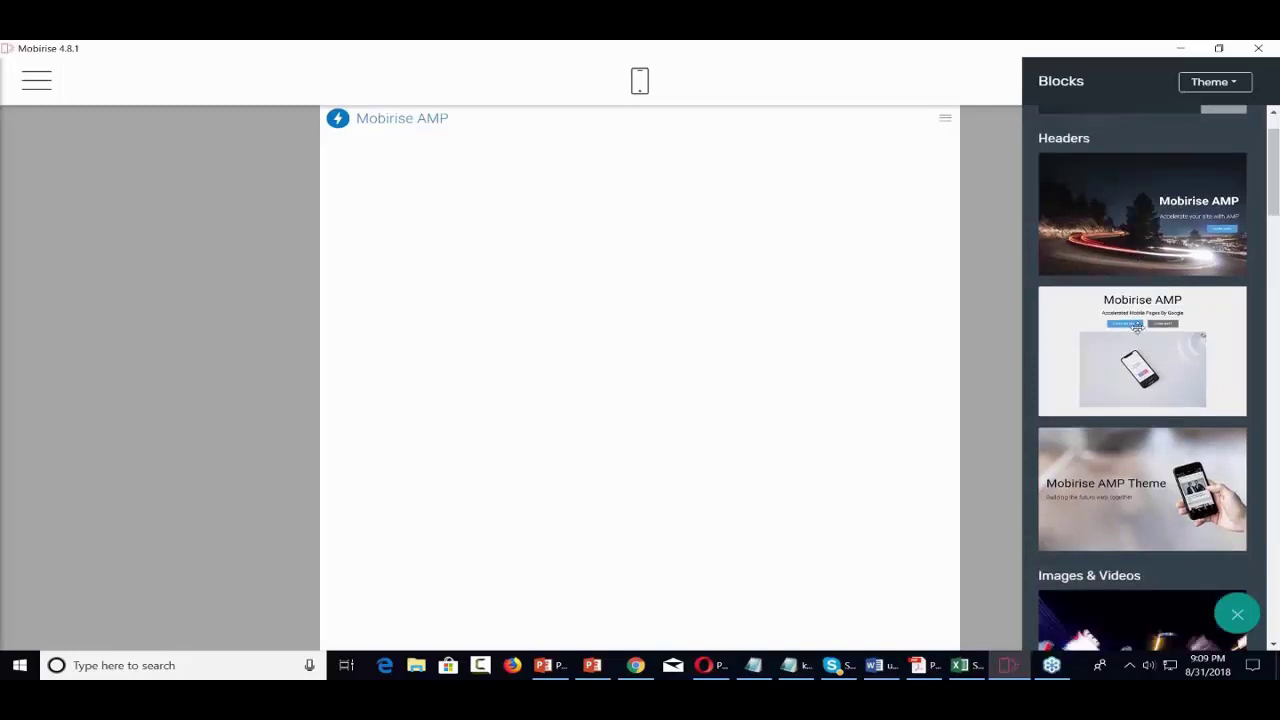
scroll(1137, 323, down, 2)
scroll(1137, 325, up, 3)
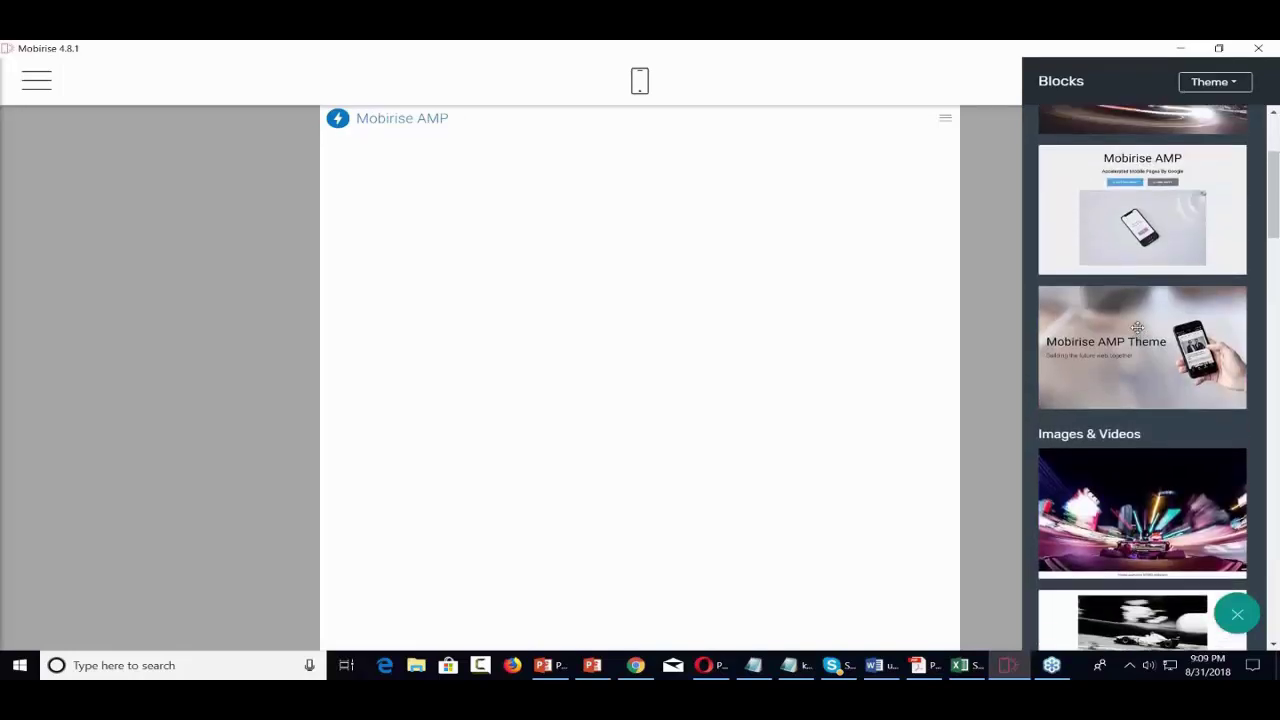
scroll(1137, 325, down, 2)
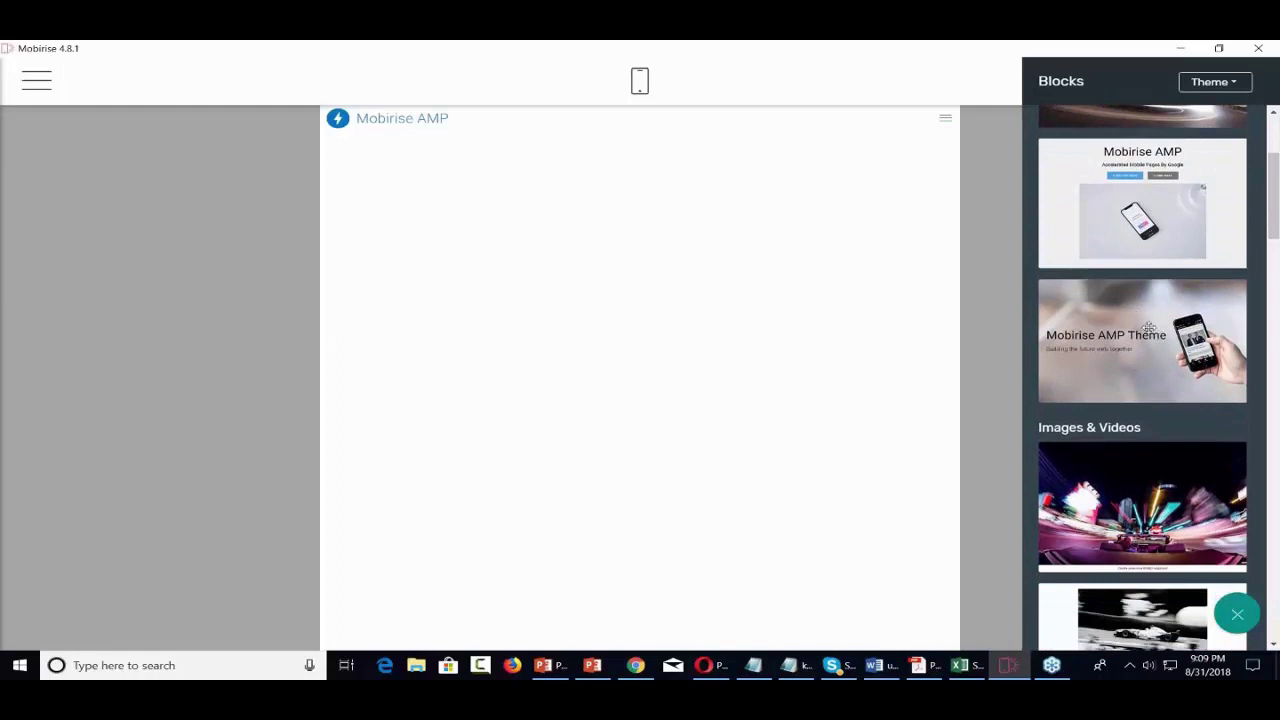
drag(1148, 328, 447, 178)
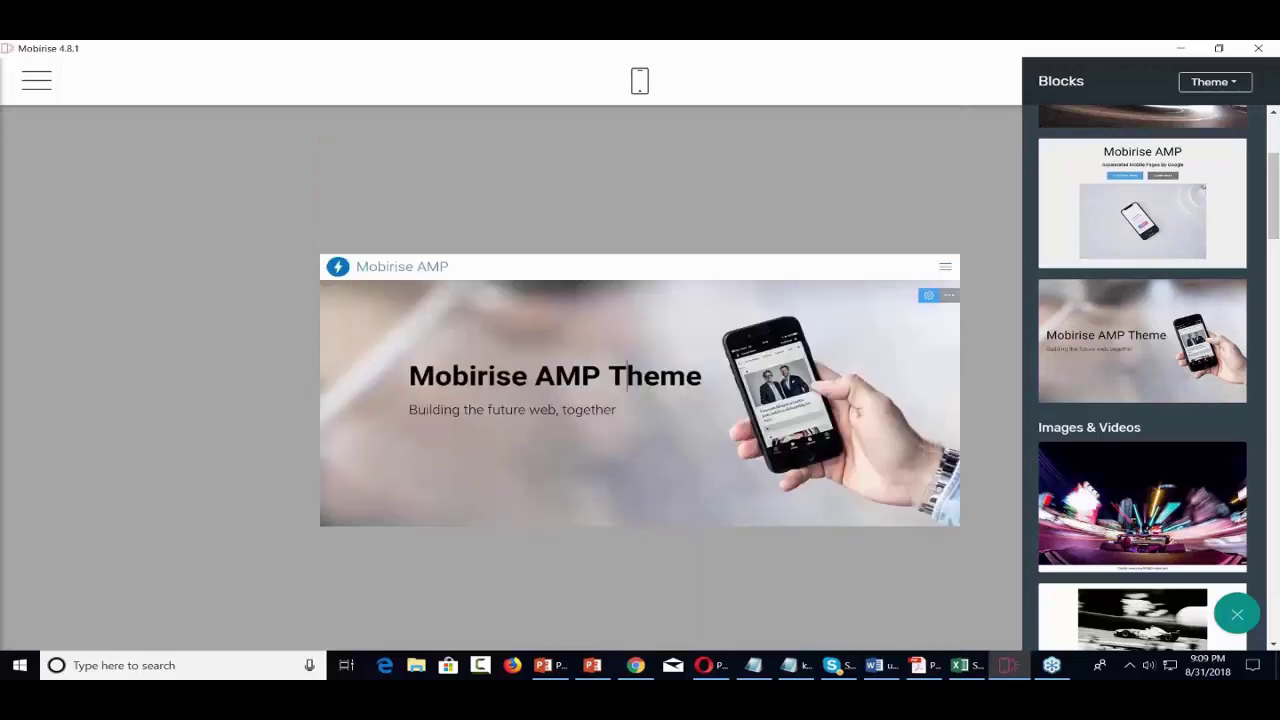
- Retitle the header 'Video Tutorials' and change its subtitle to 'Overcoming Technical Difficulties'
triple_click(628, 376)
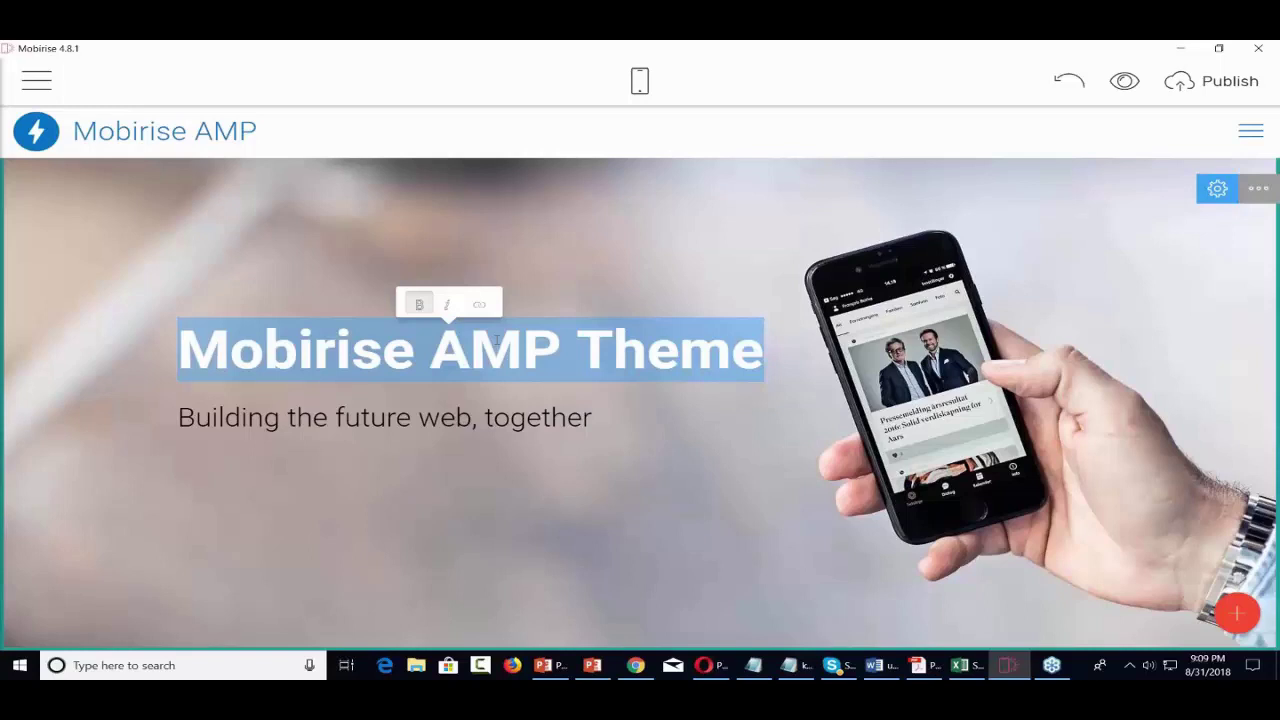
text(Video )
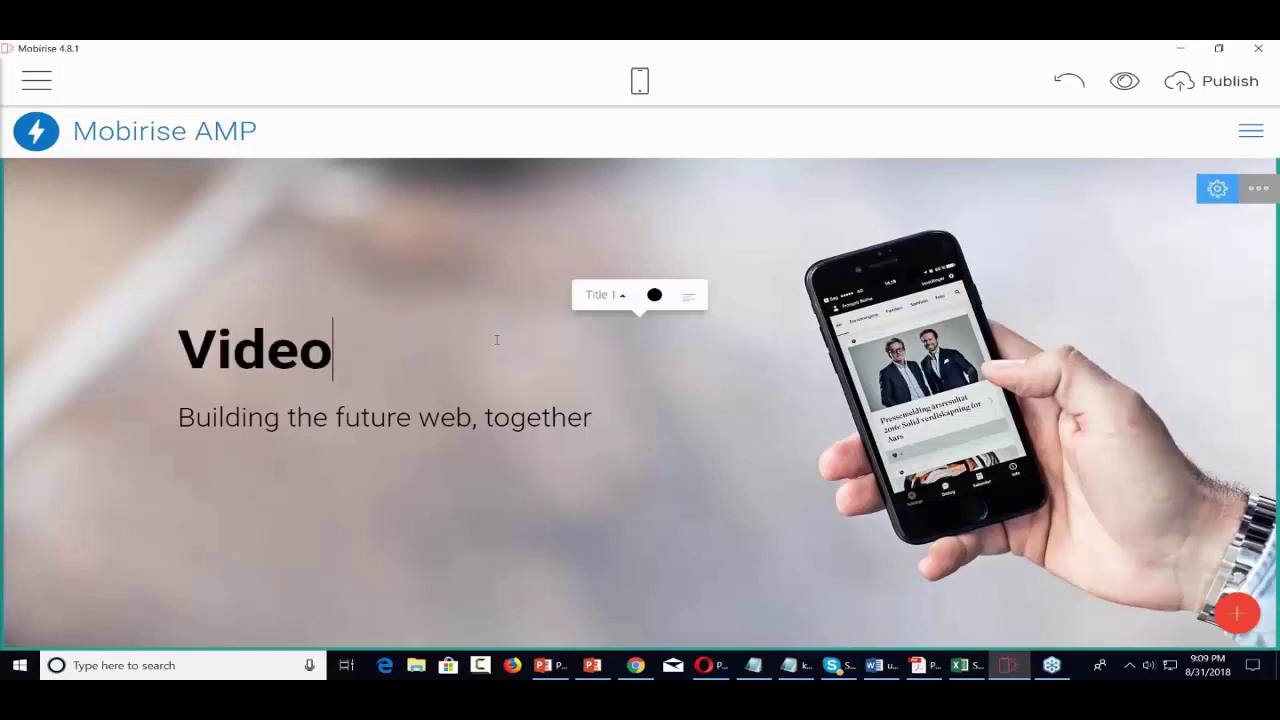
text(Tutorials)
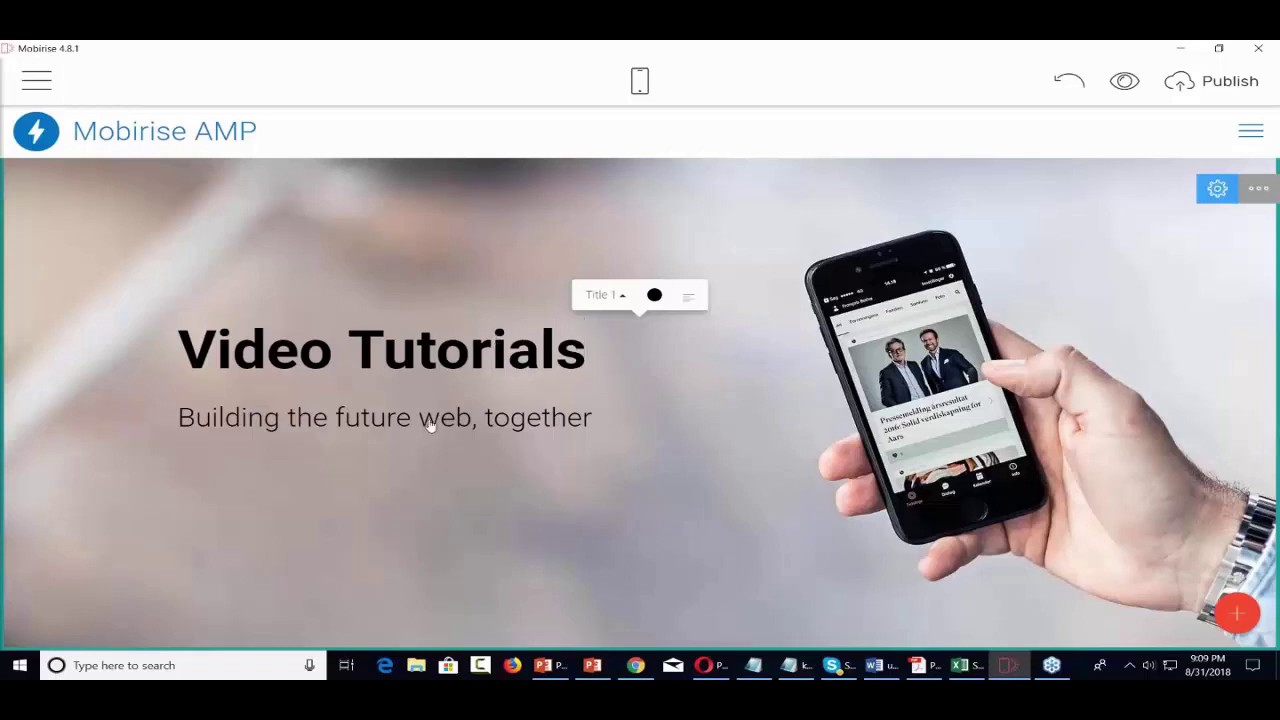
triple_click(425, 421)
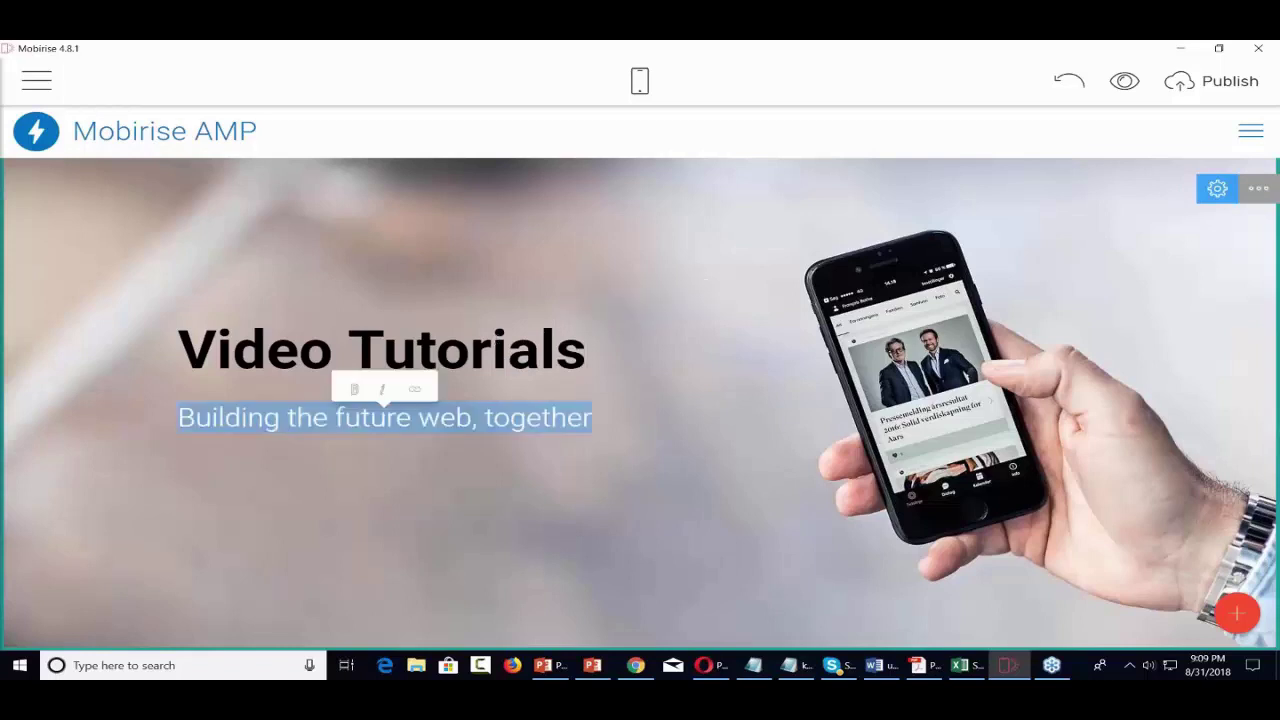
text(Ov)
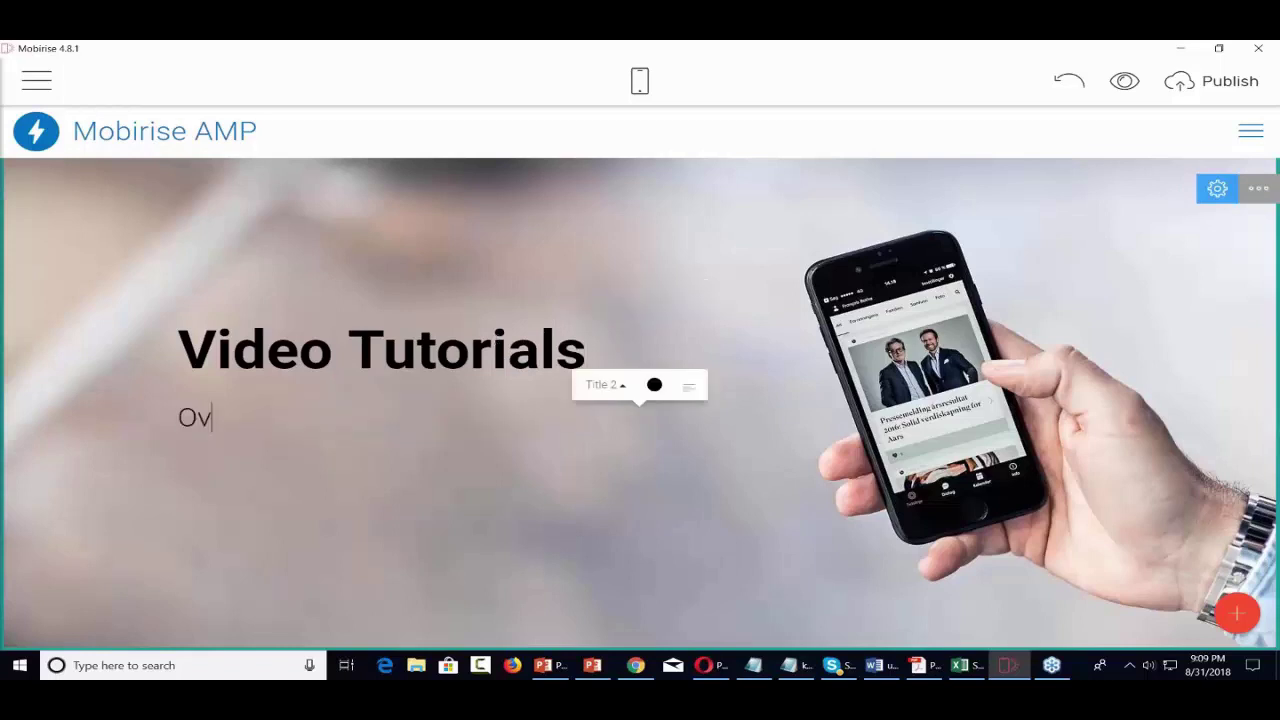
text(ercoming Te)
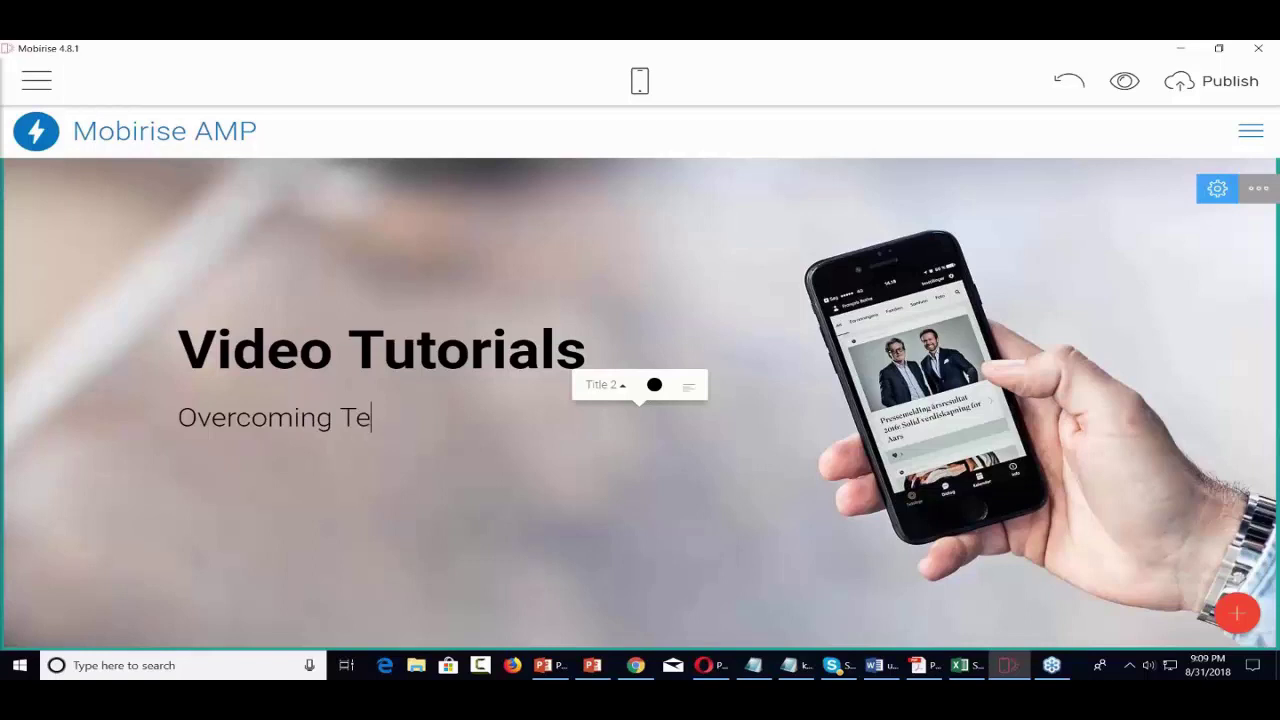
text(chnical )
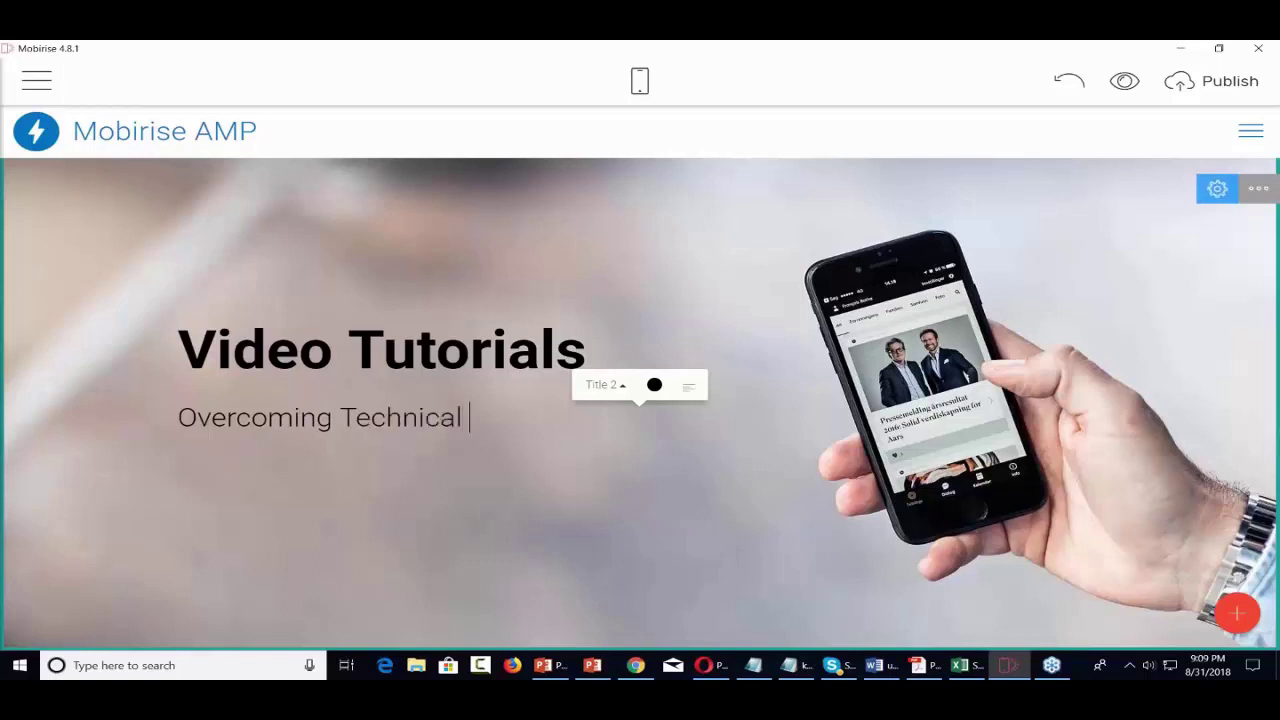
text(Difficulties)
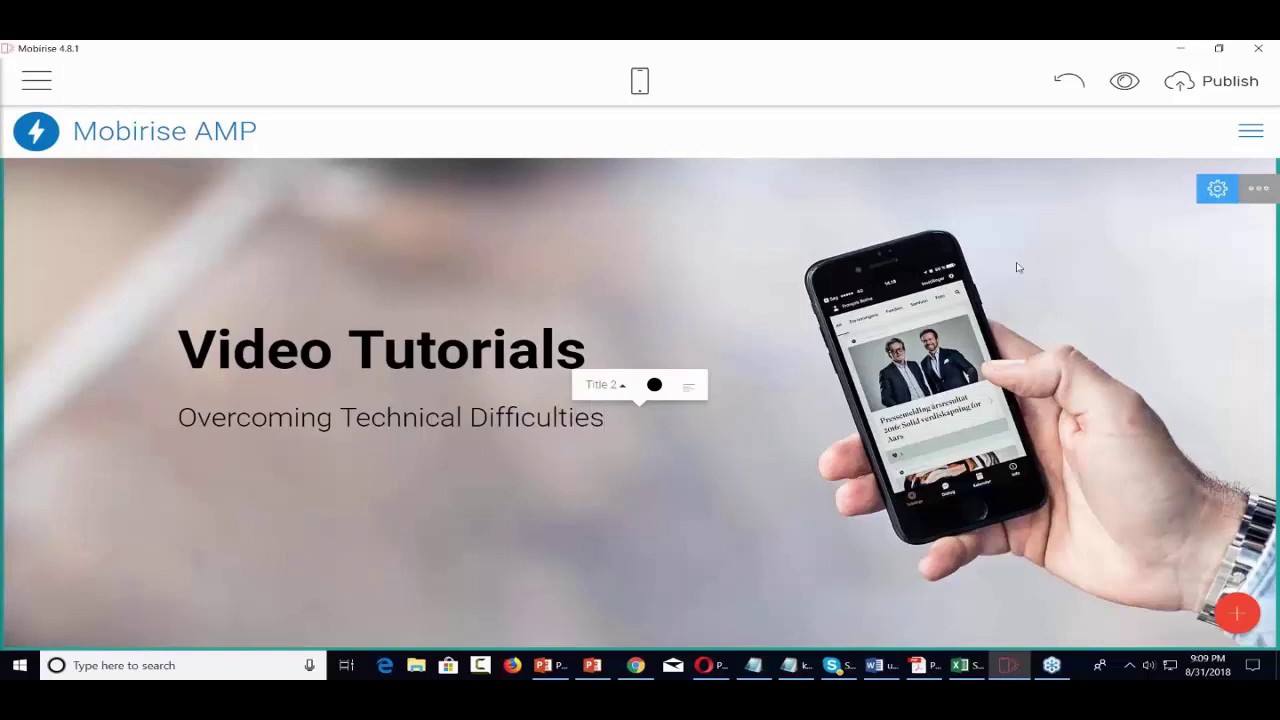
- In the header's Block Parameters, keep the phone photo background and turn on Show Buttons
click(1259, 191)
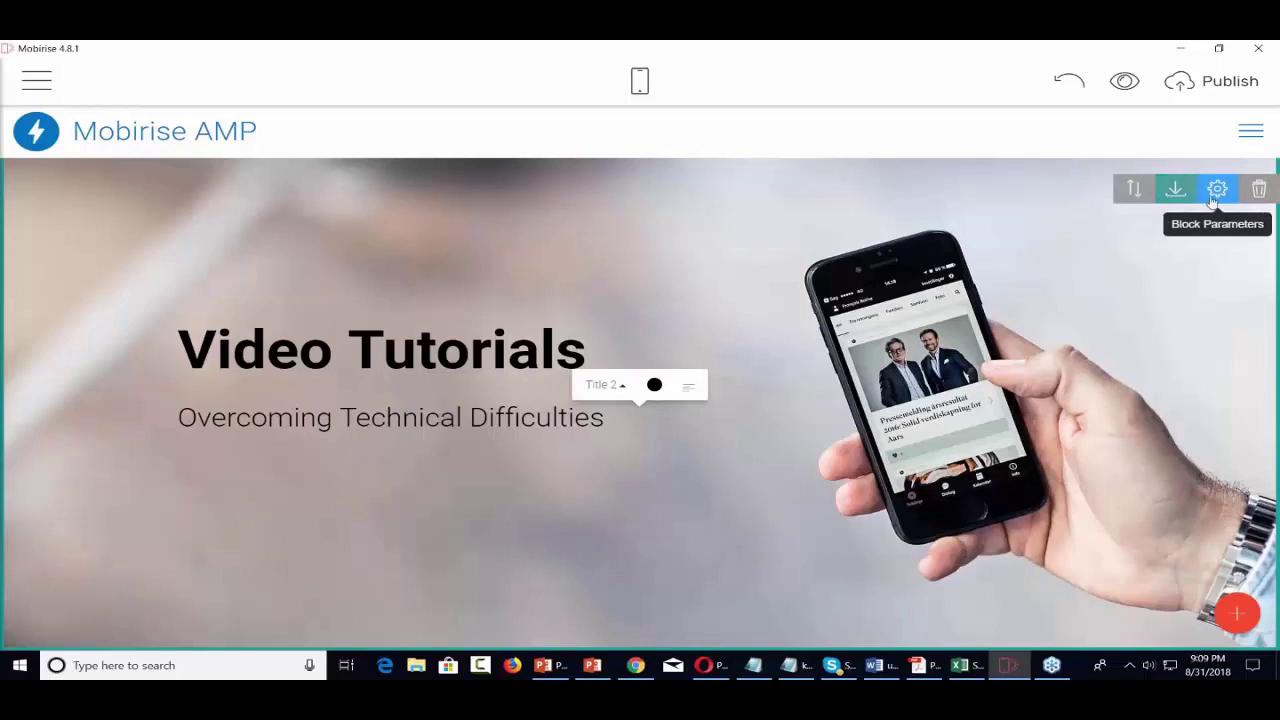
click(1217, 191)
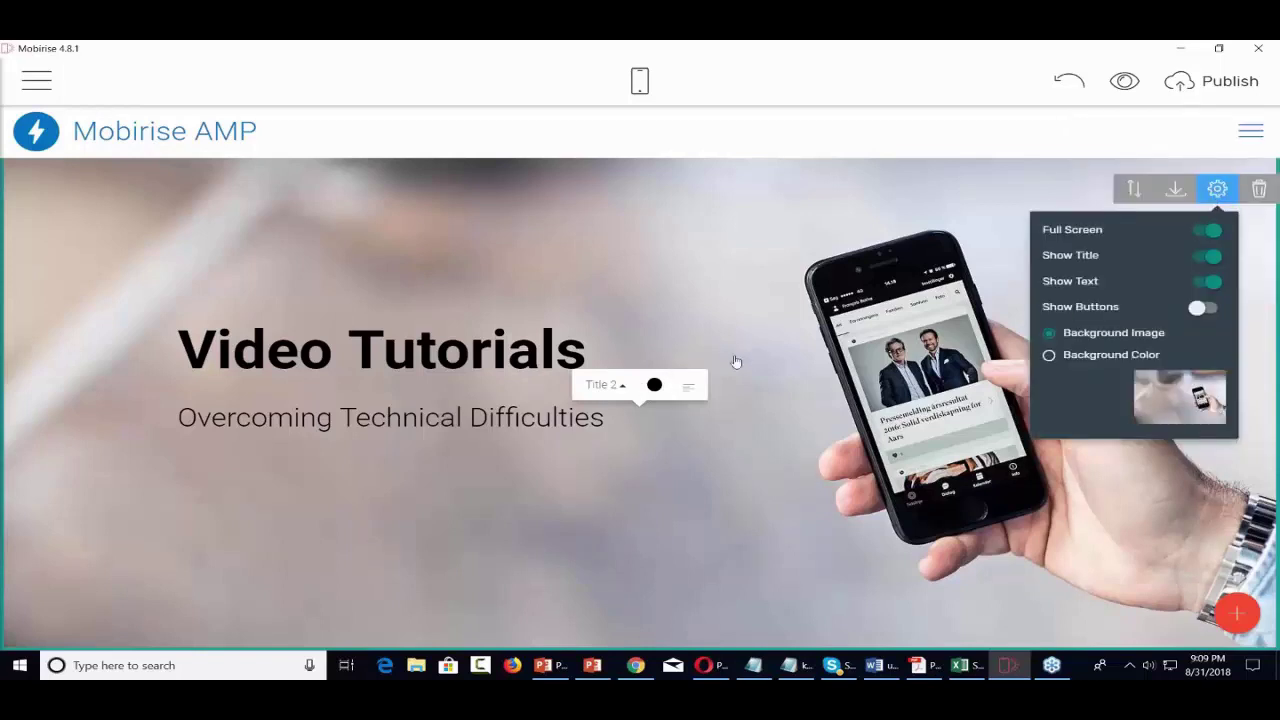
click(1049, 357)
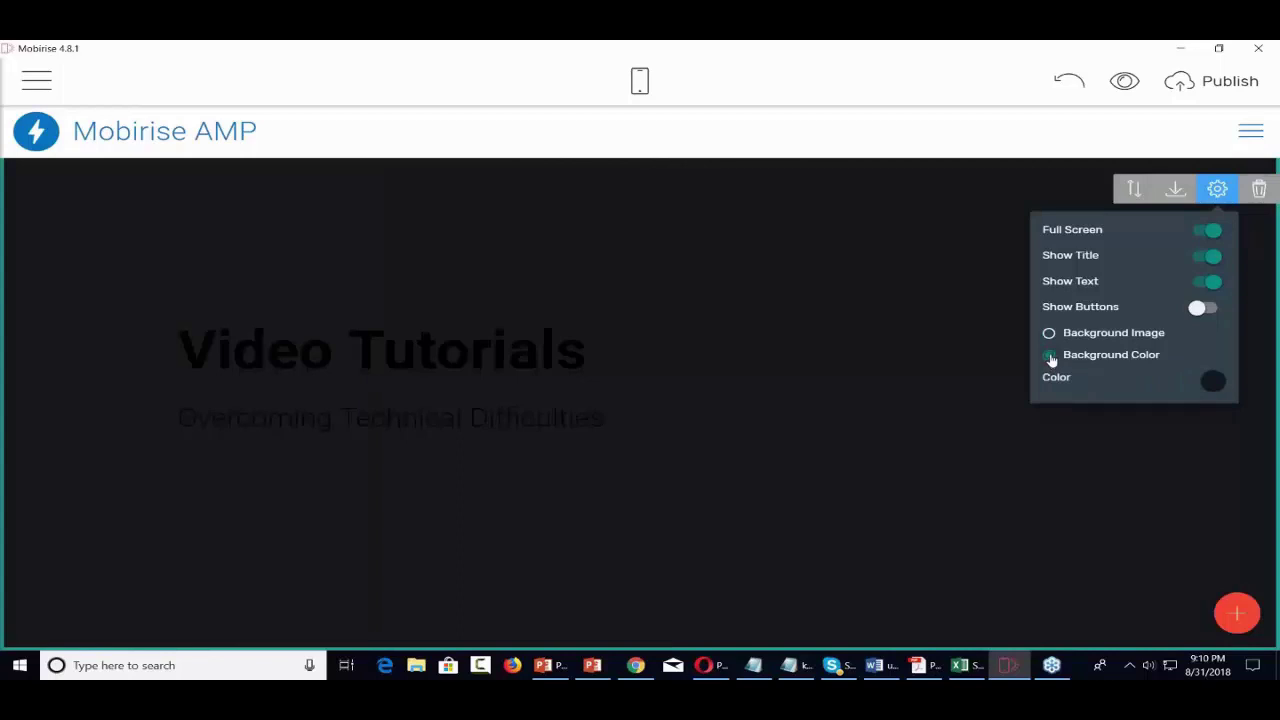
click(1049, 336)
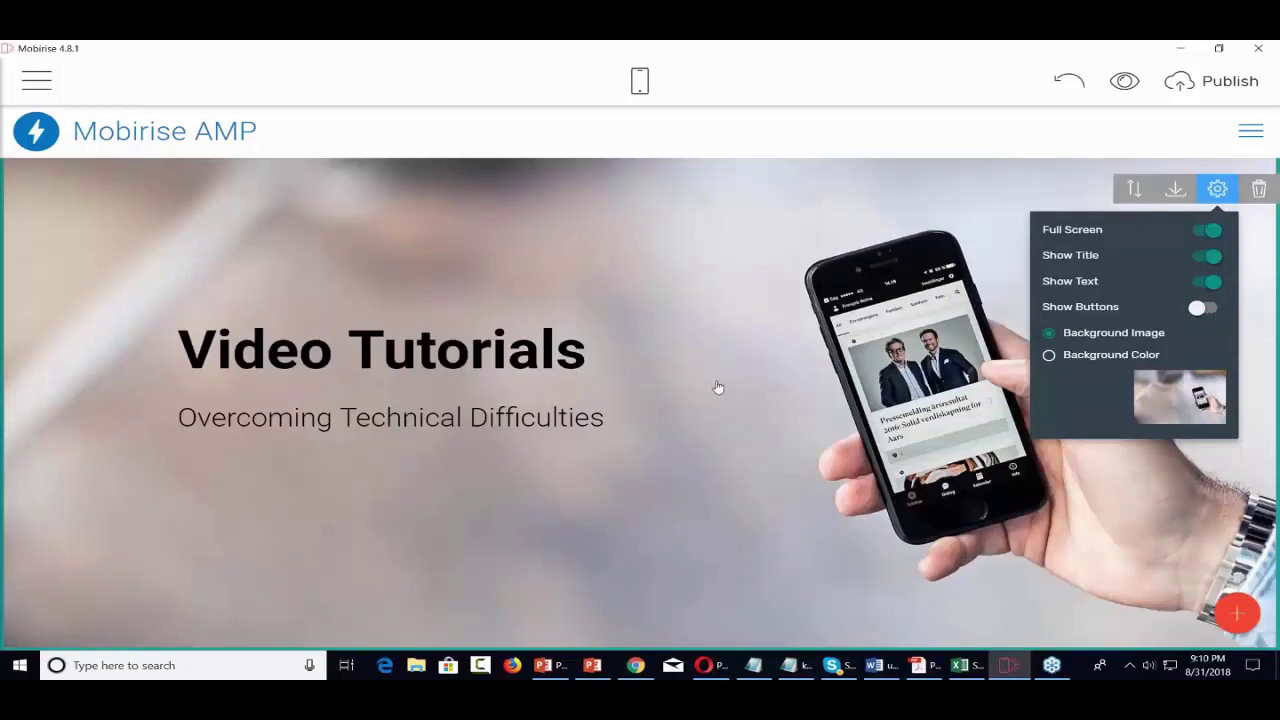
click(1207, 308)
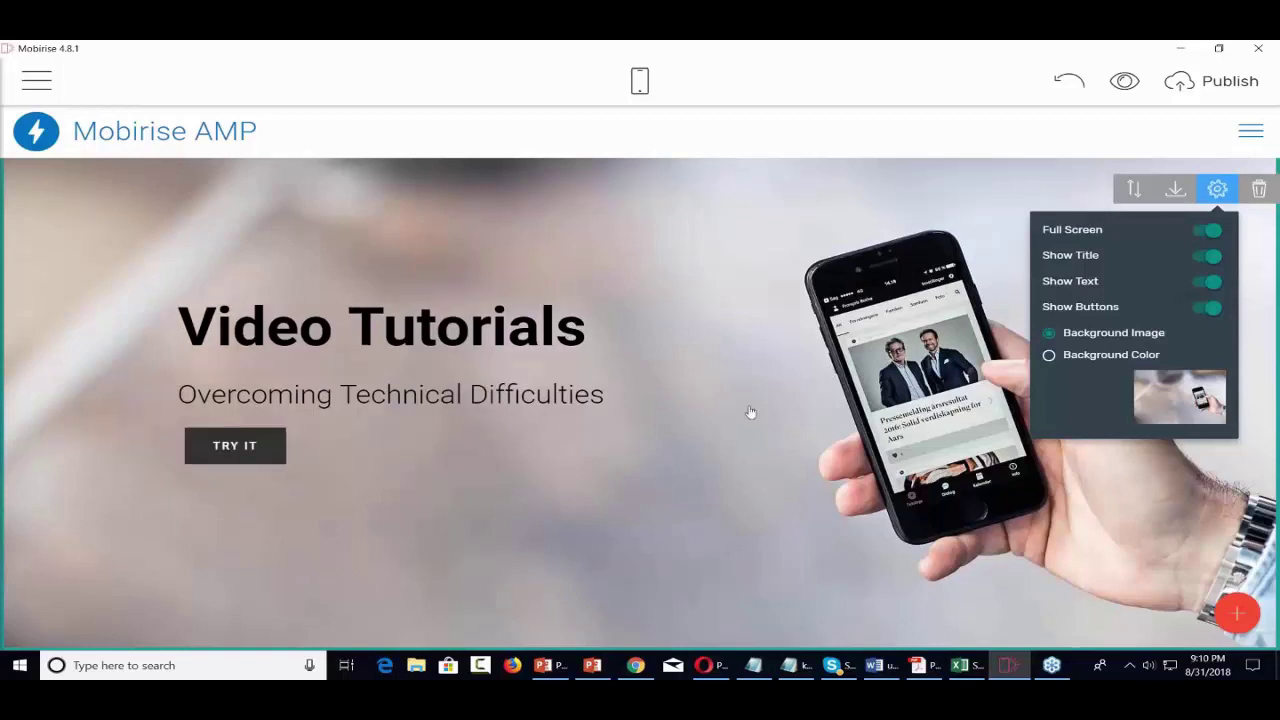
click(260, 448)
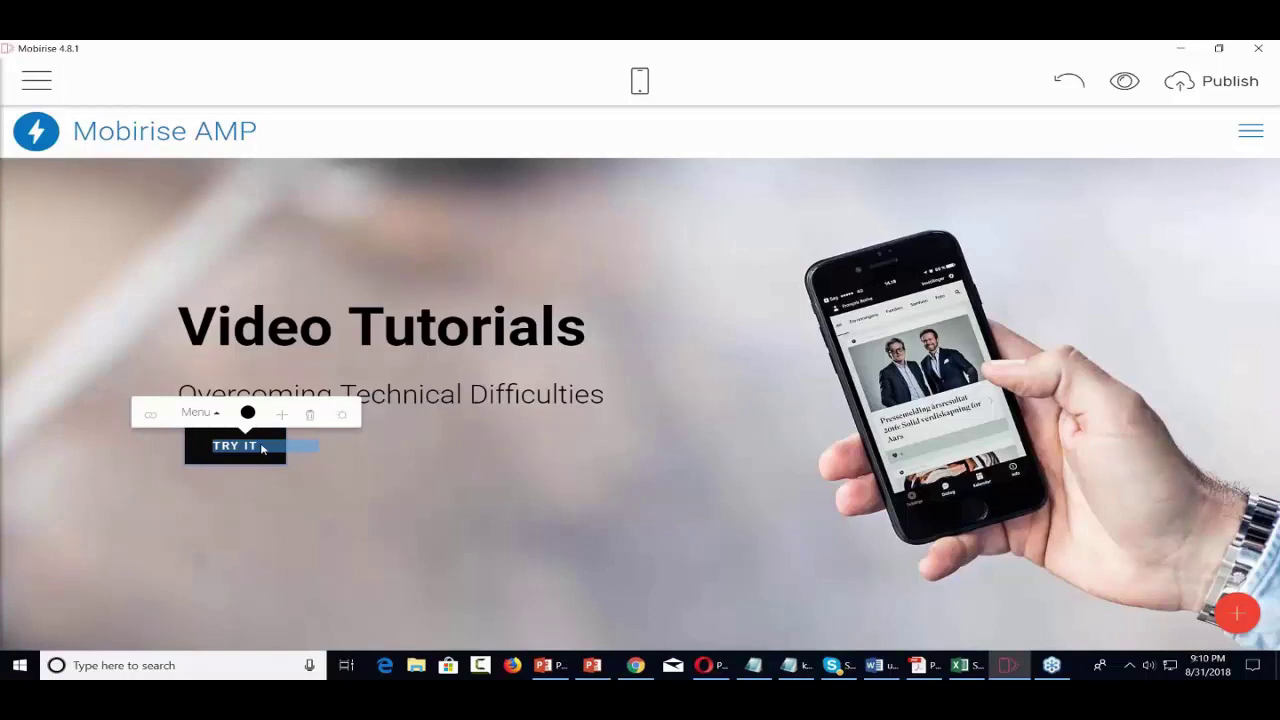
- Change the header button's label to 'Check Out Our Videos'
text(Ch)
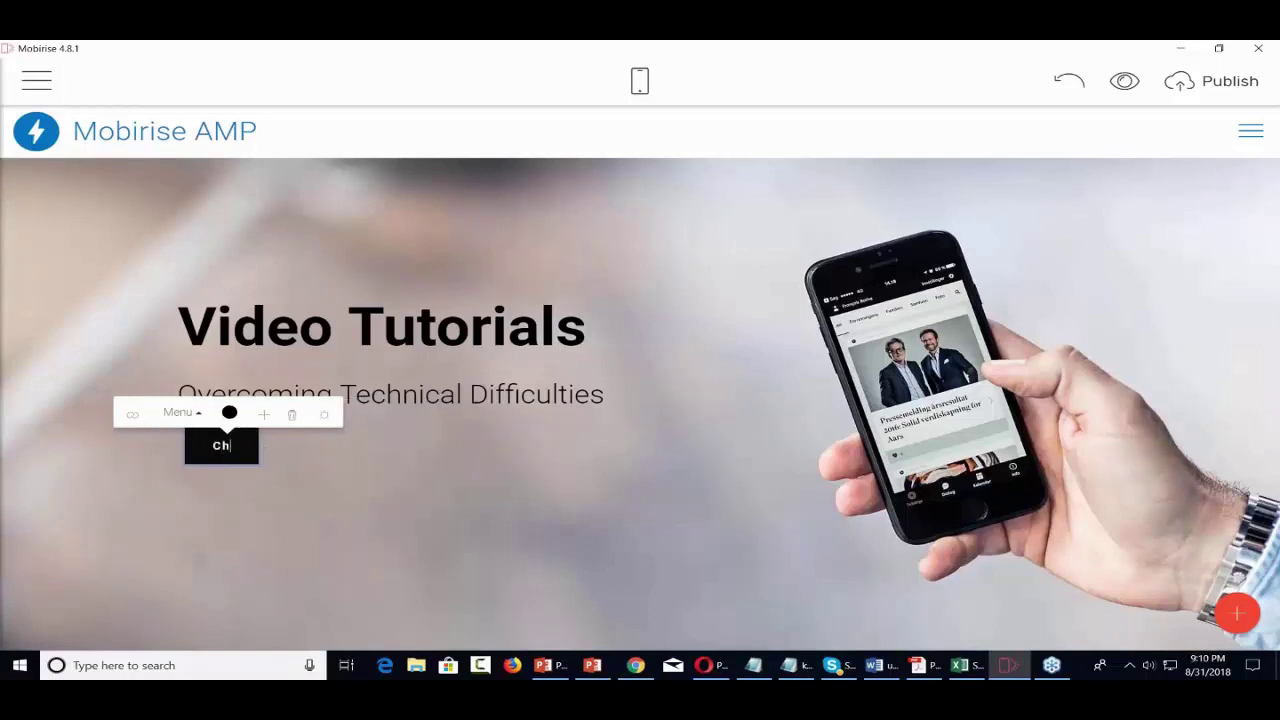
text(eck Out )
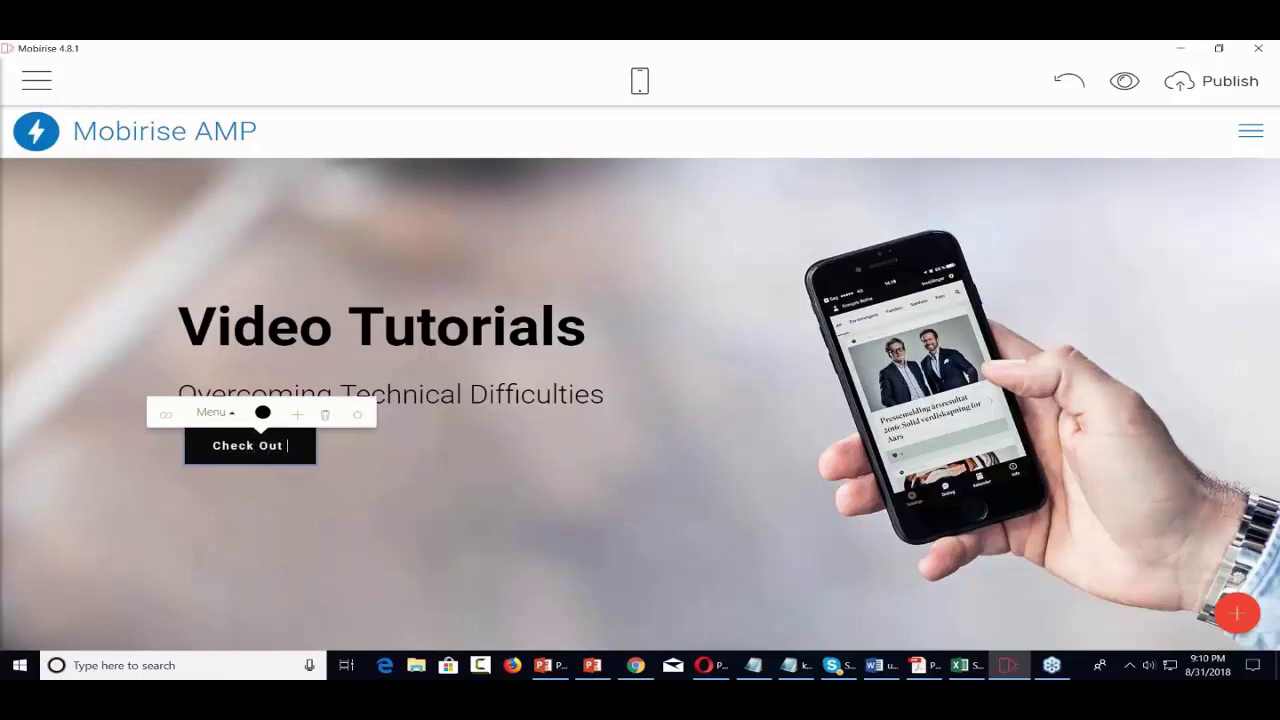
text(a)
key(BackSpace)
text(Our Videos)
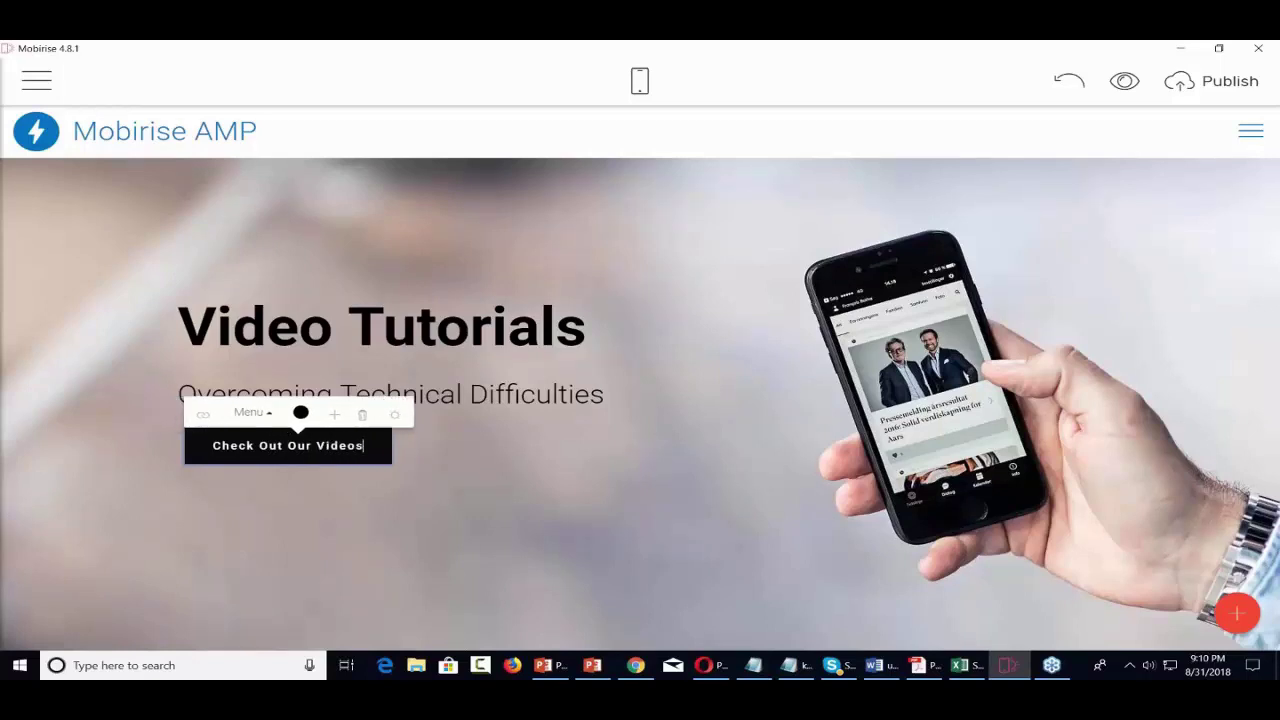
- Check the button's Page link options, then close the link dialog without adding a link
click(204, 415)
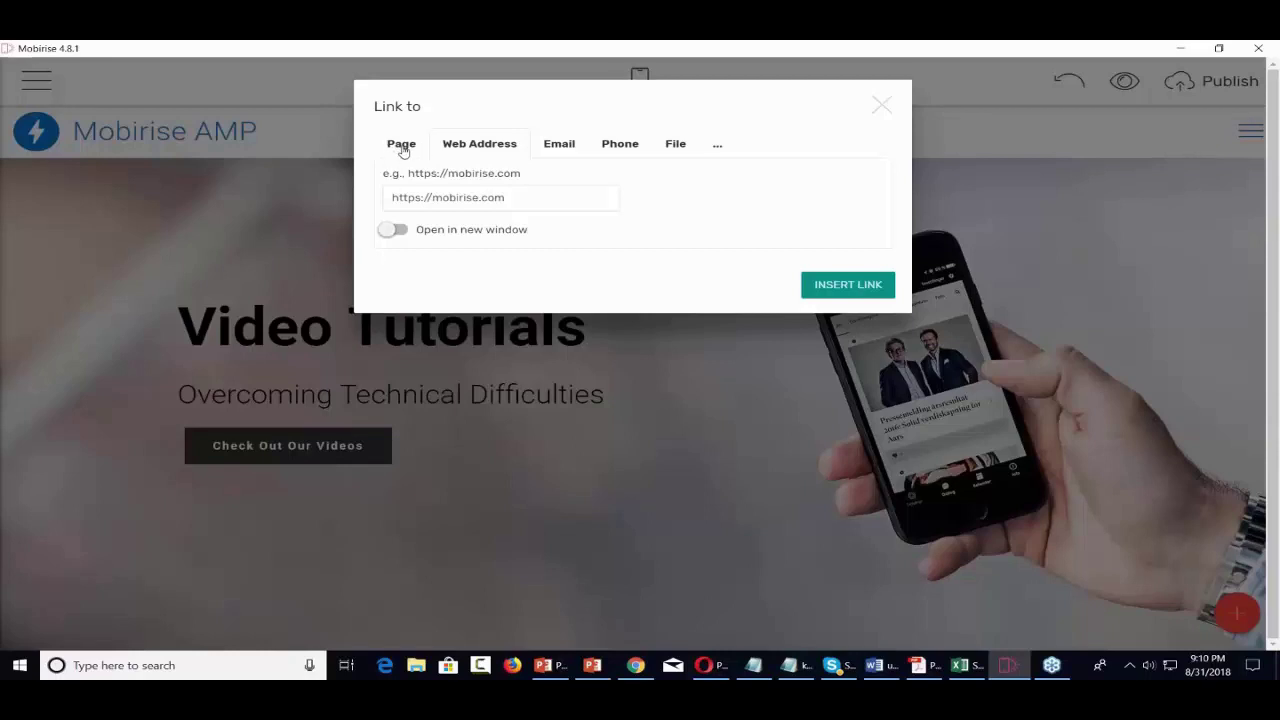
click(401, 145)
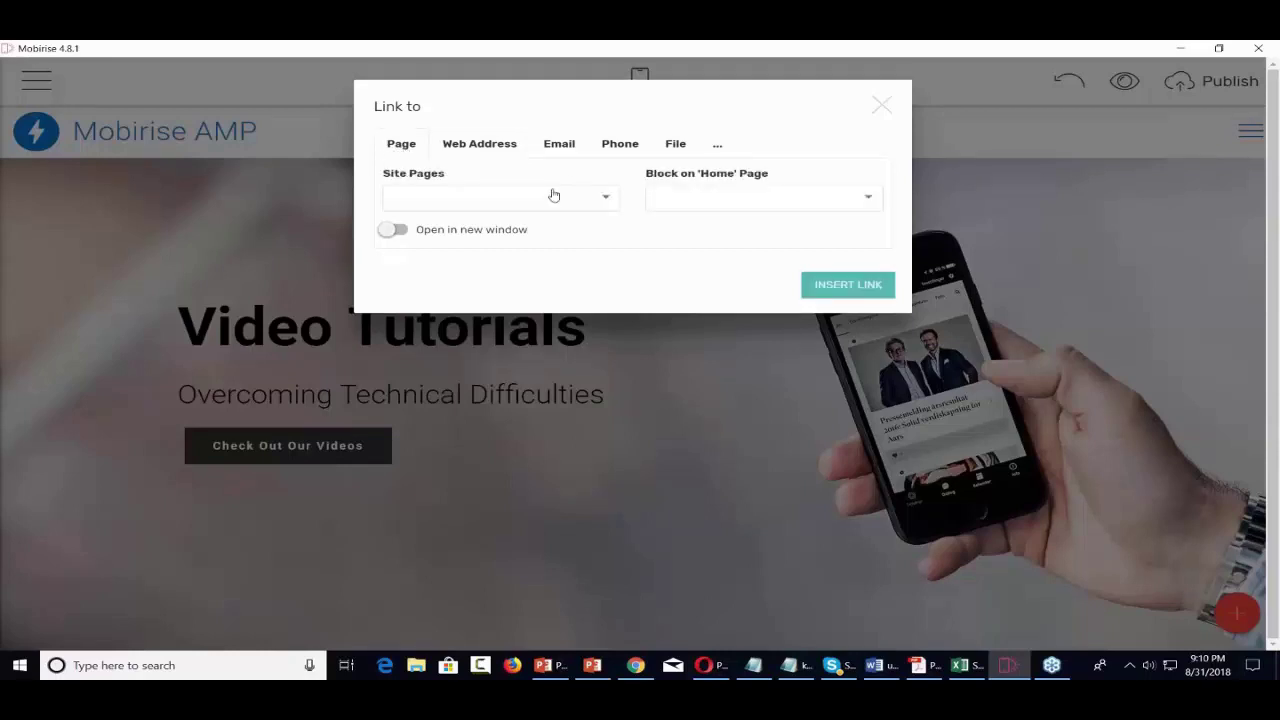
click(607, 197)
click(610, 198)
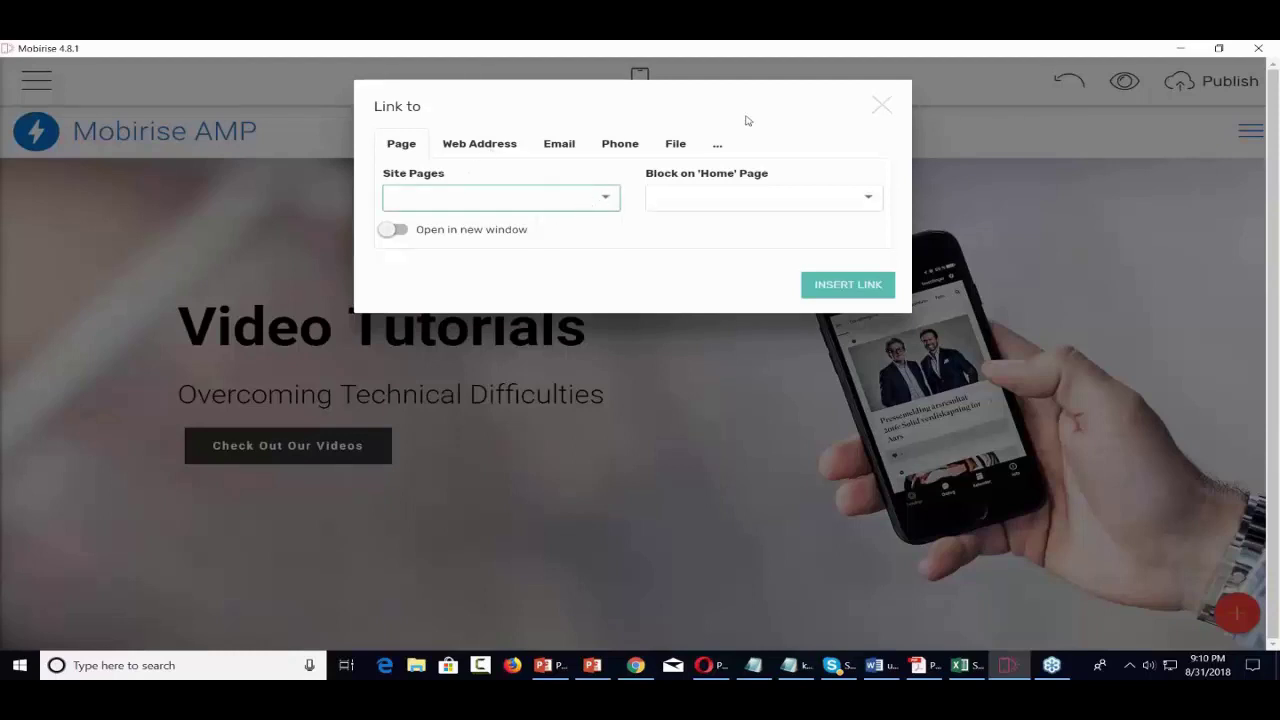
click(881, 107)
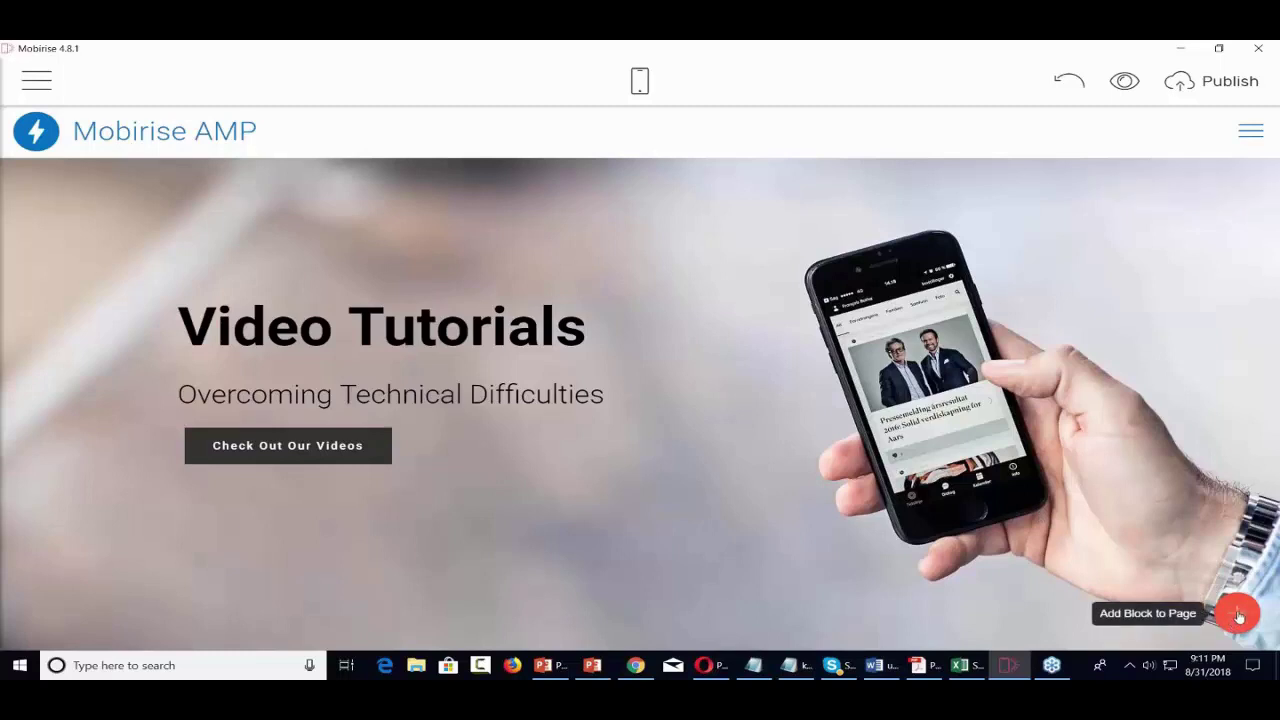
- Drag the 'Article Title with Background Image' block from the Article section below the header
click(1238, 614)
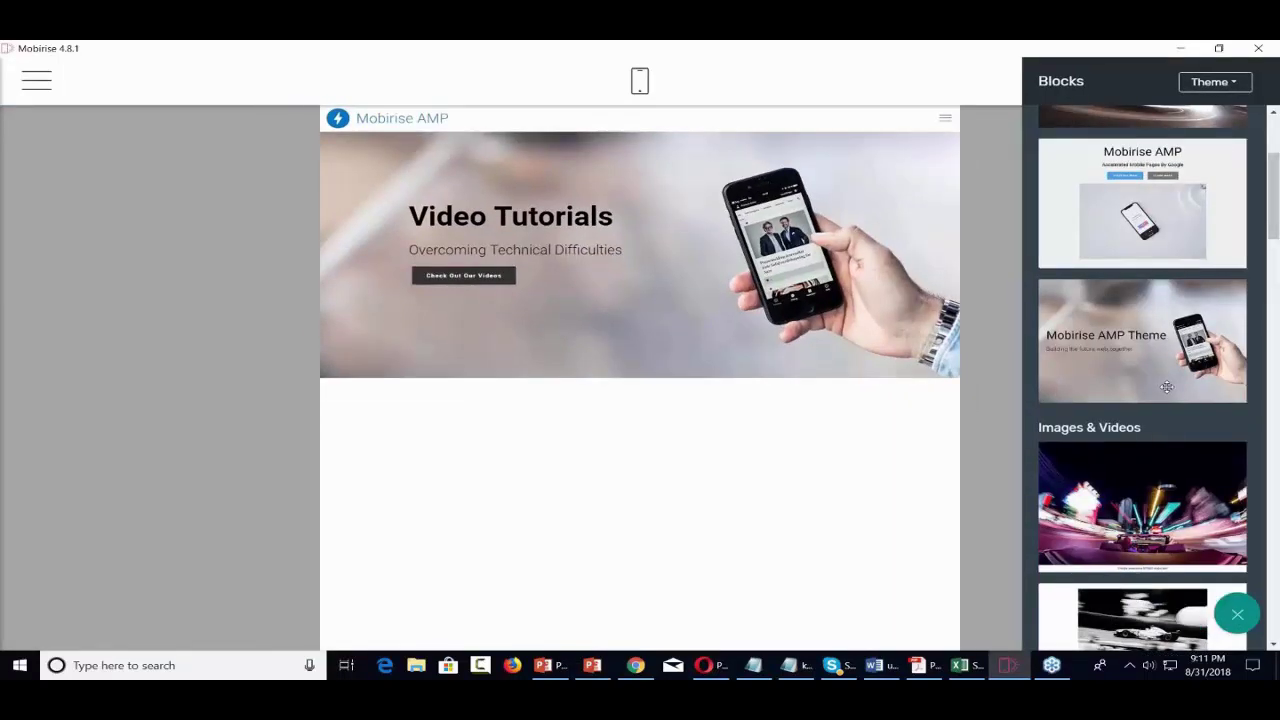
scroll(1167, 387, down, 5)
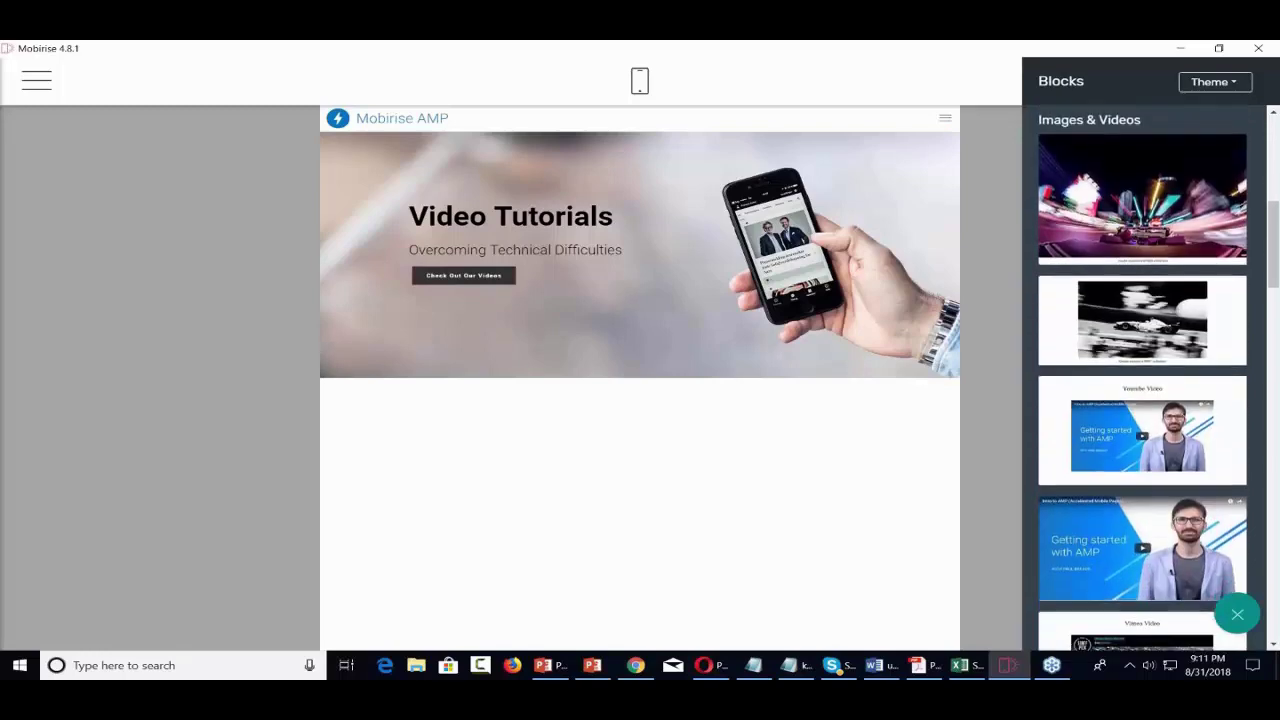
scroll(1142, 380, down, 3)
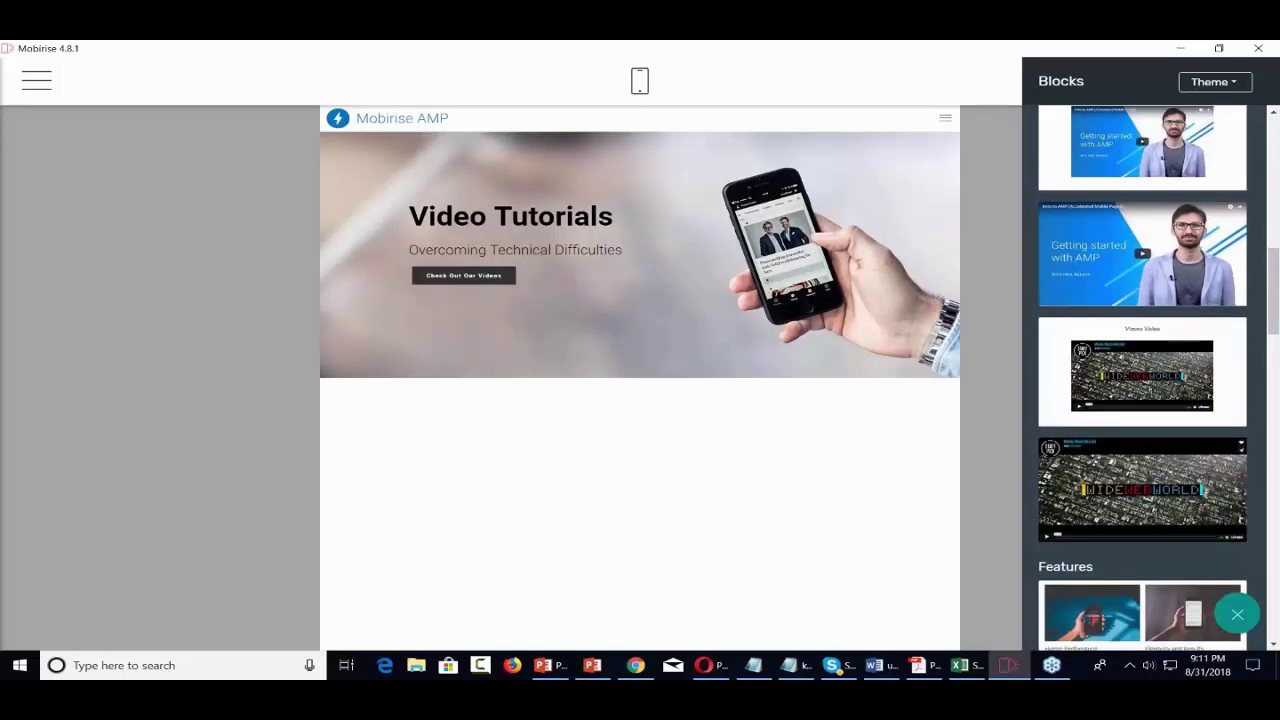
scroll(1142, 380, down, 3)
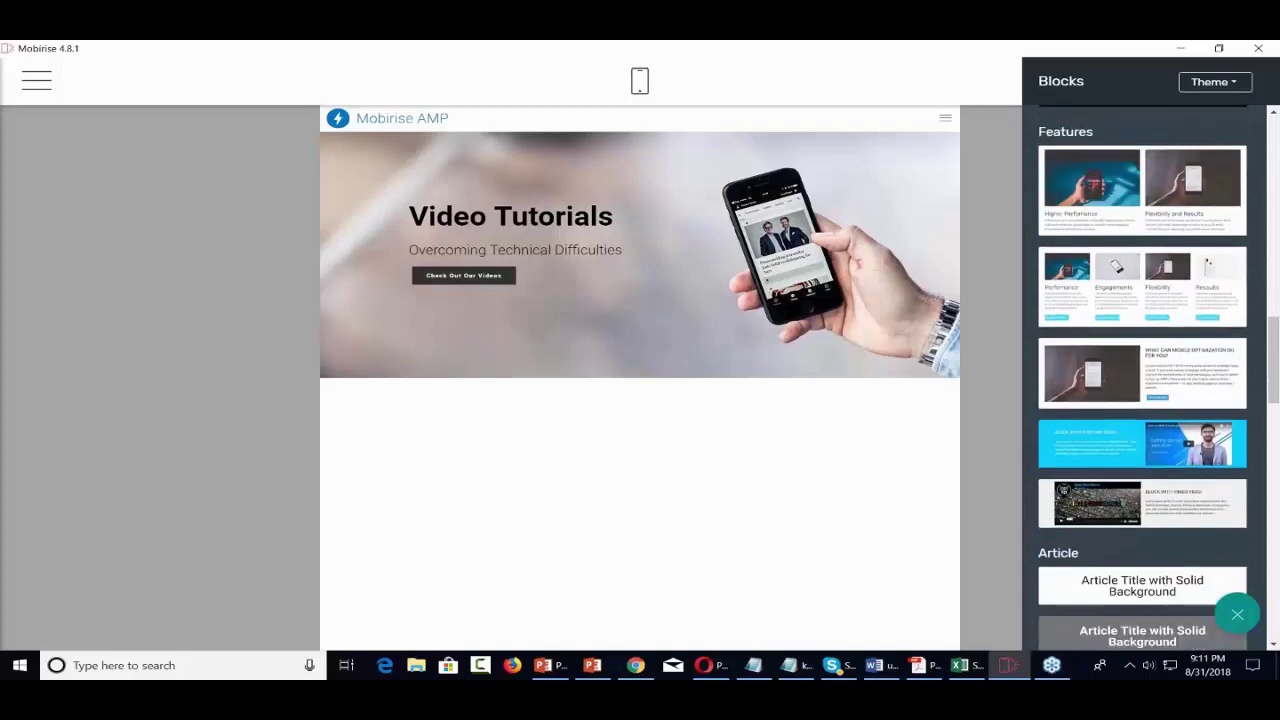
scroll(1142, 380, down, 3)
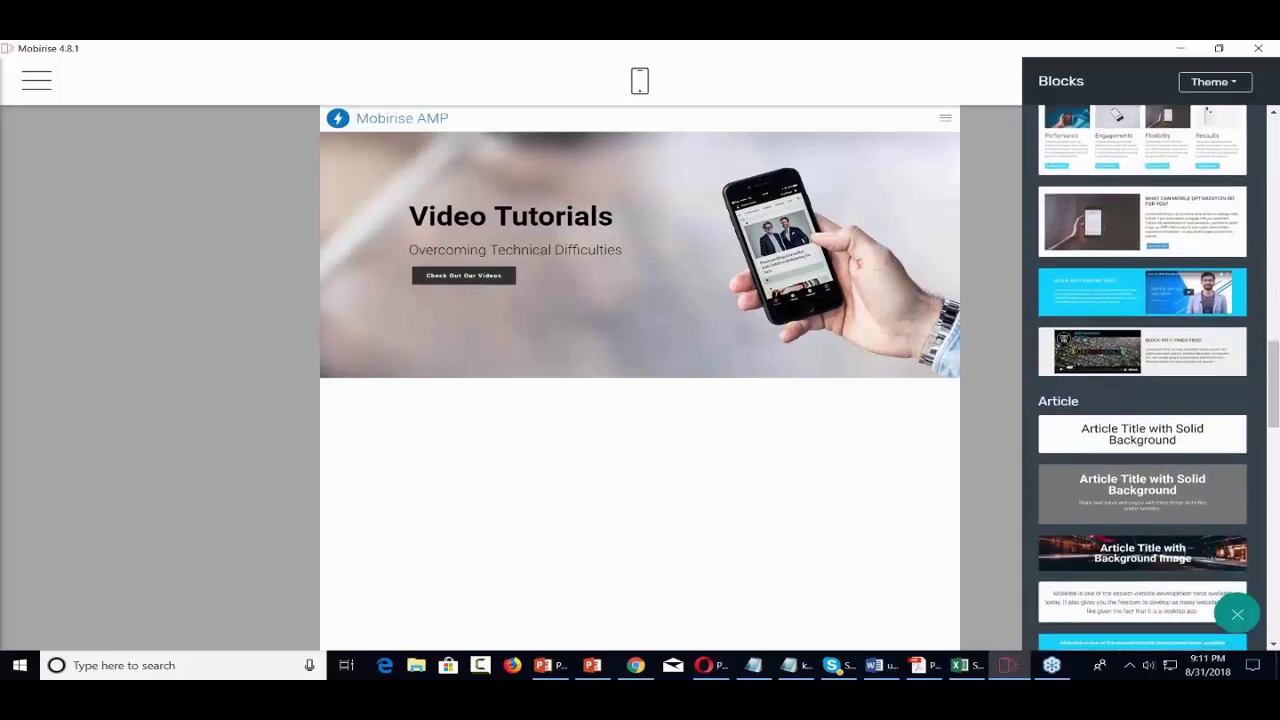
scroll(1142, 380, down, 1)
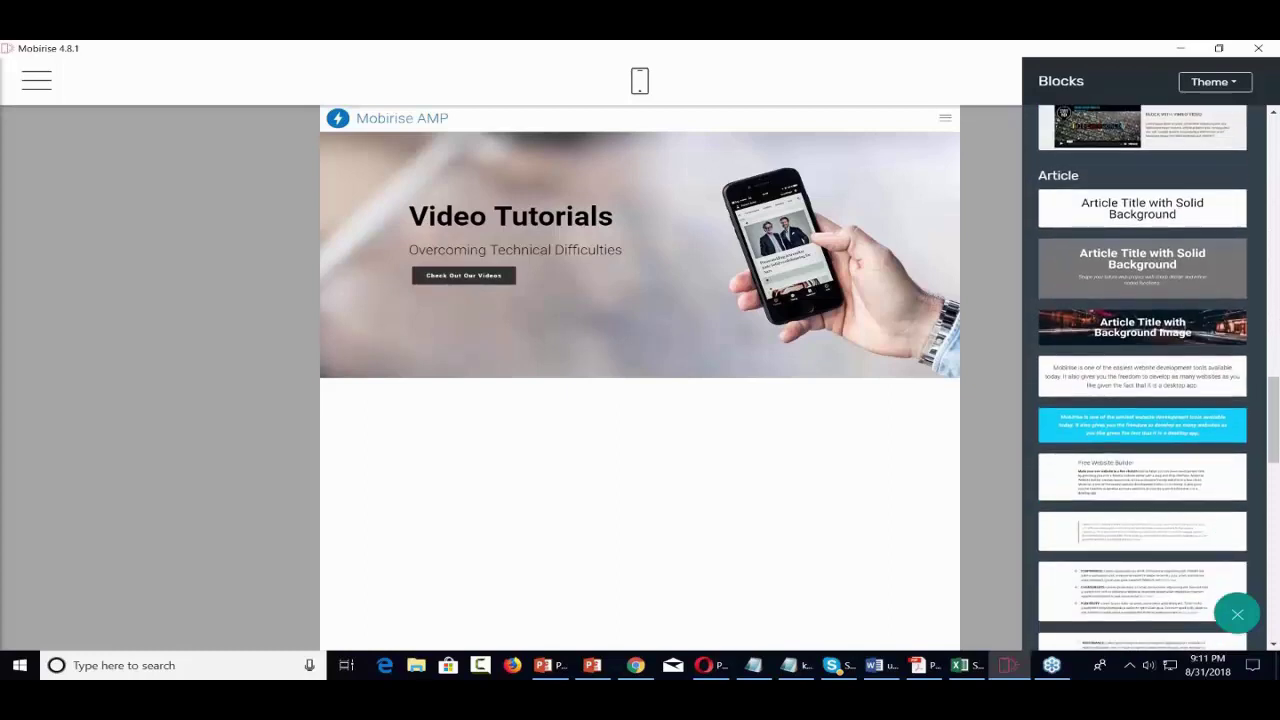
scroll(1142, 380, down, 1)
scroll(1166, 390, up, 4)
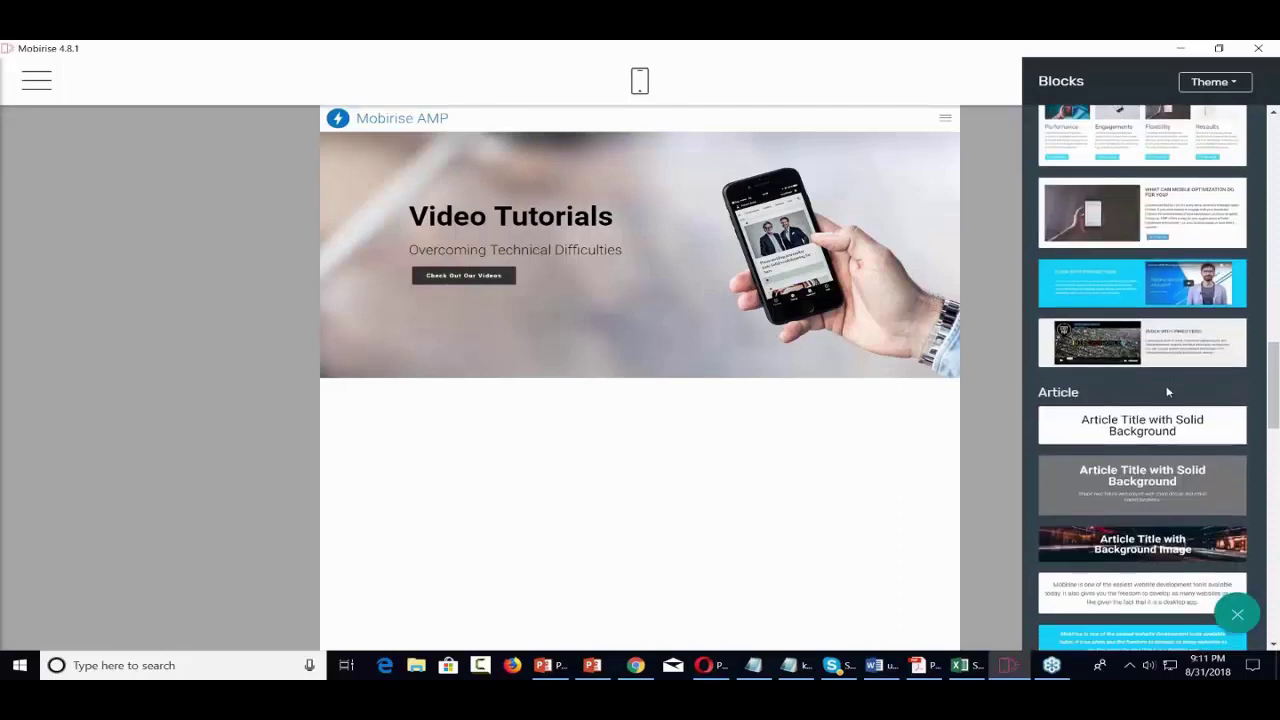
scroll(1166, 390, down, 1)
scroll(1166, 390, down, 1)
scroll(1166, 390, down, 1)
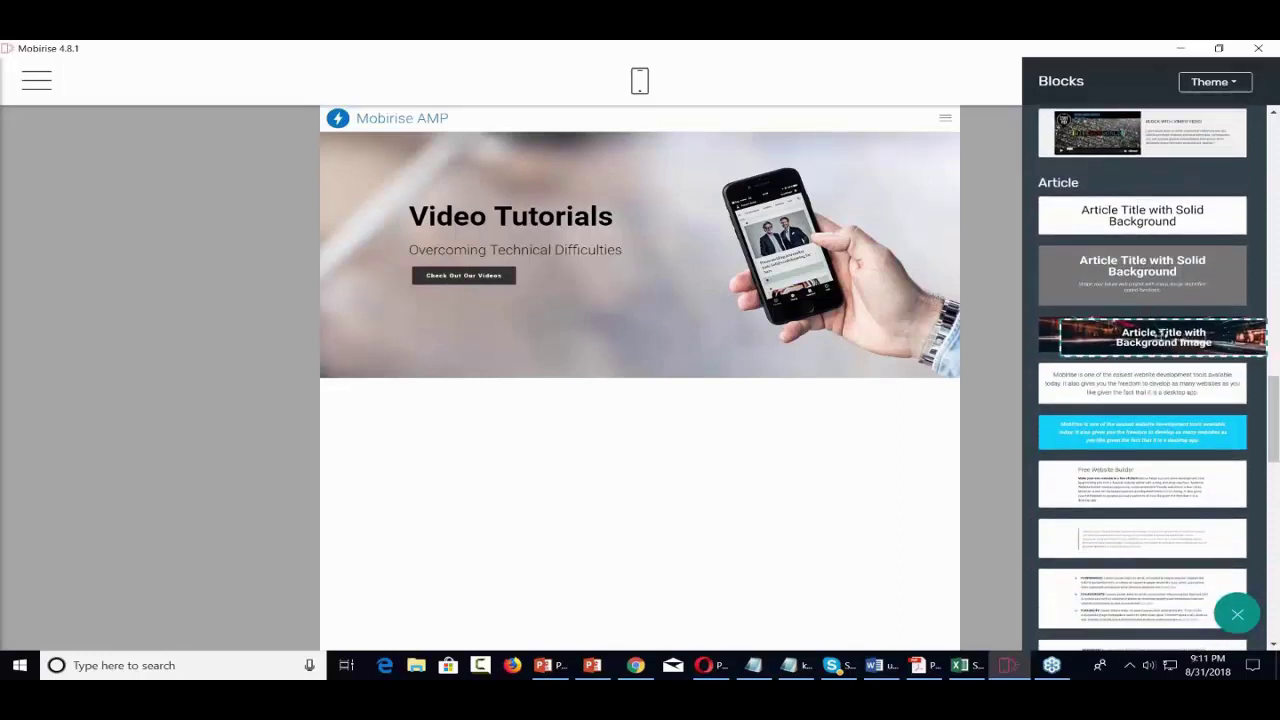
drag(1163, 345, 612, 396)
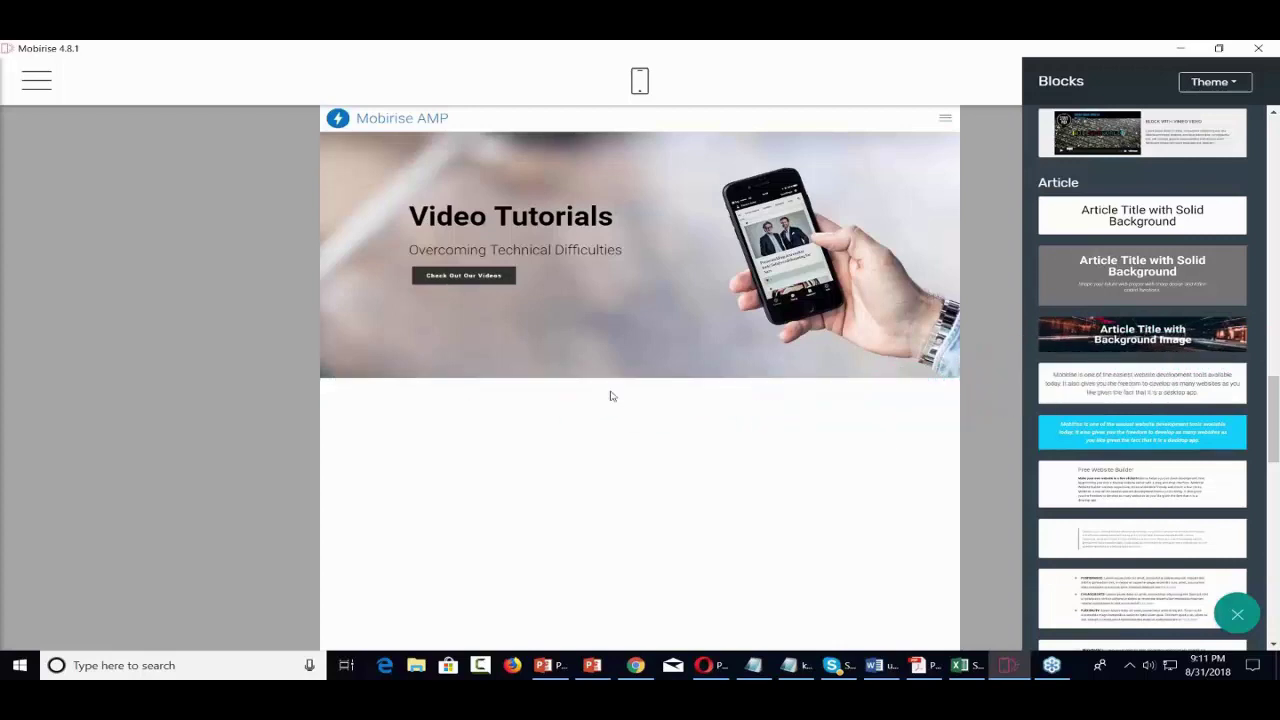
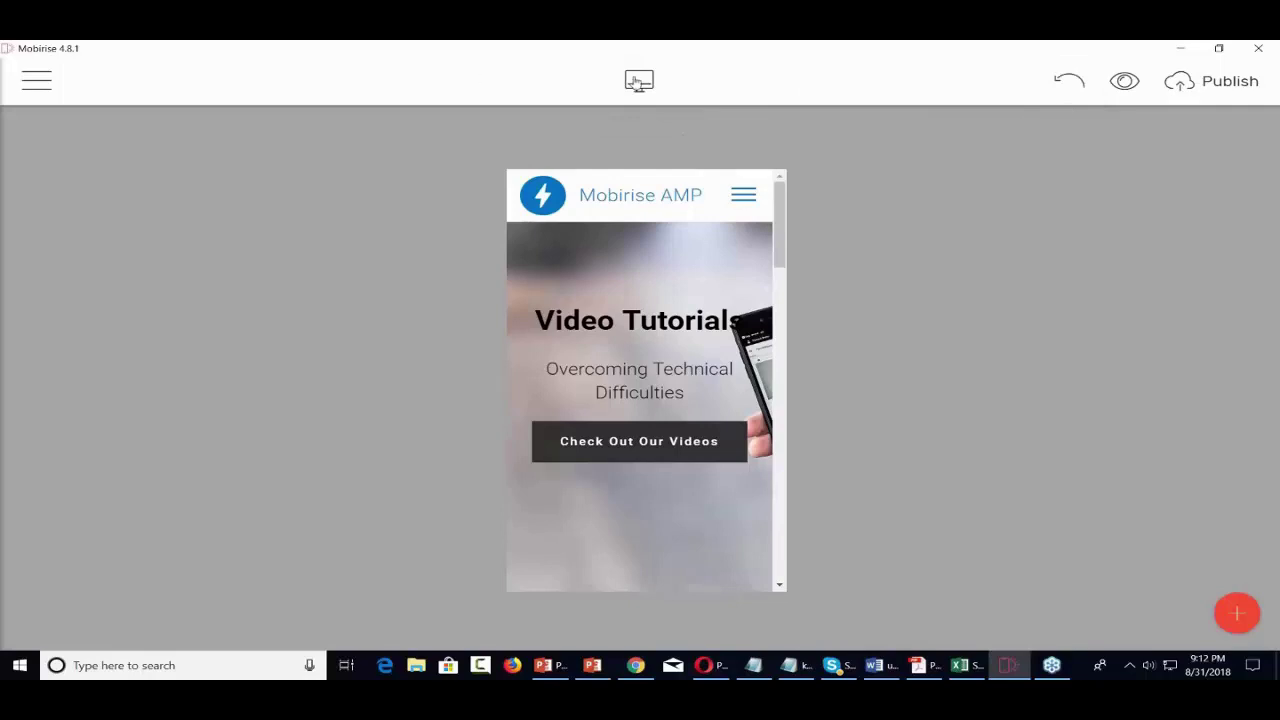
- Switch the editor to Desktop View and preview the page in the web browser
click(639, 80)
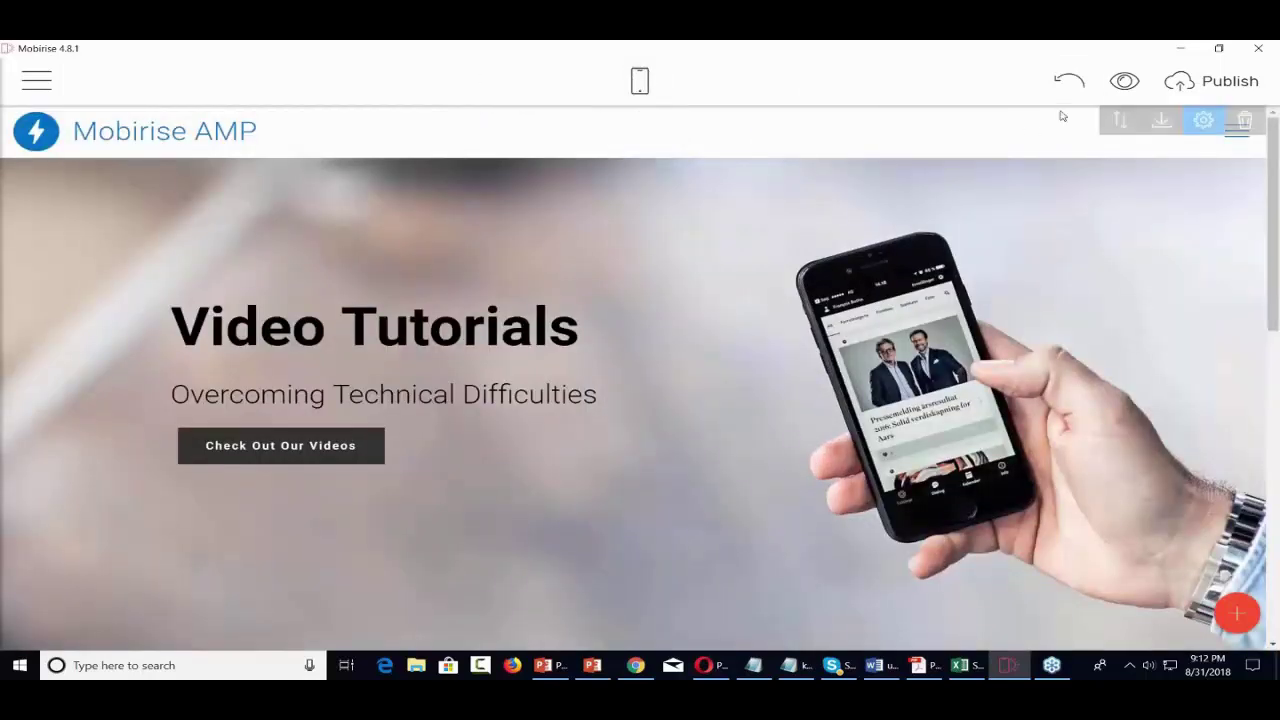
click(1124, 83)
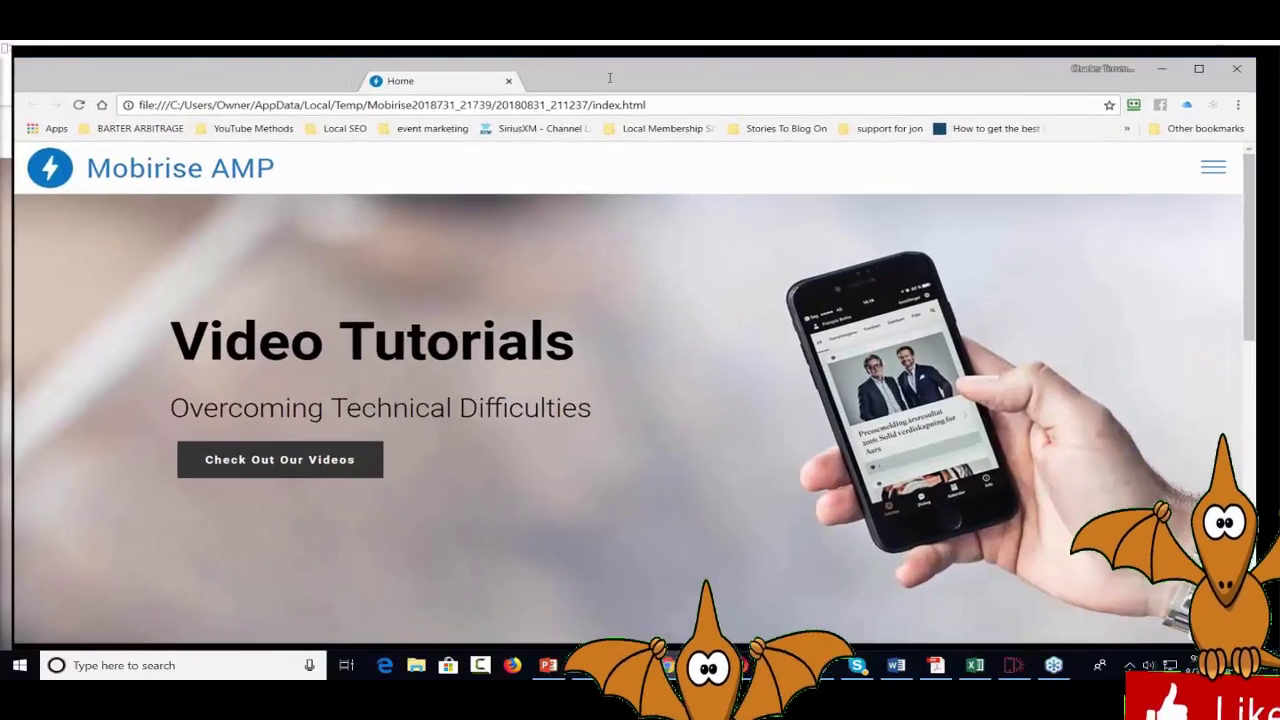
- Maximize Chrome, scroll through the exported Video Tutorials page, then close the browser
double_click(609, 77)
scroll(703, 212, down, 1)
scroll(703, 212, down, 7)
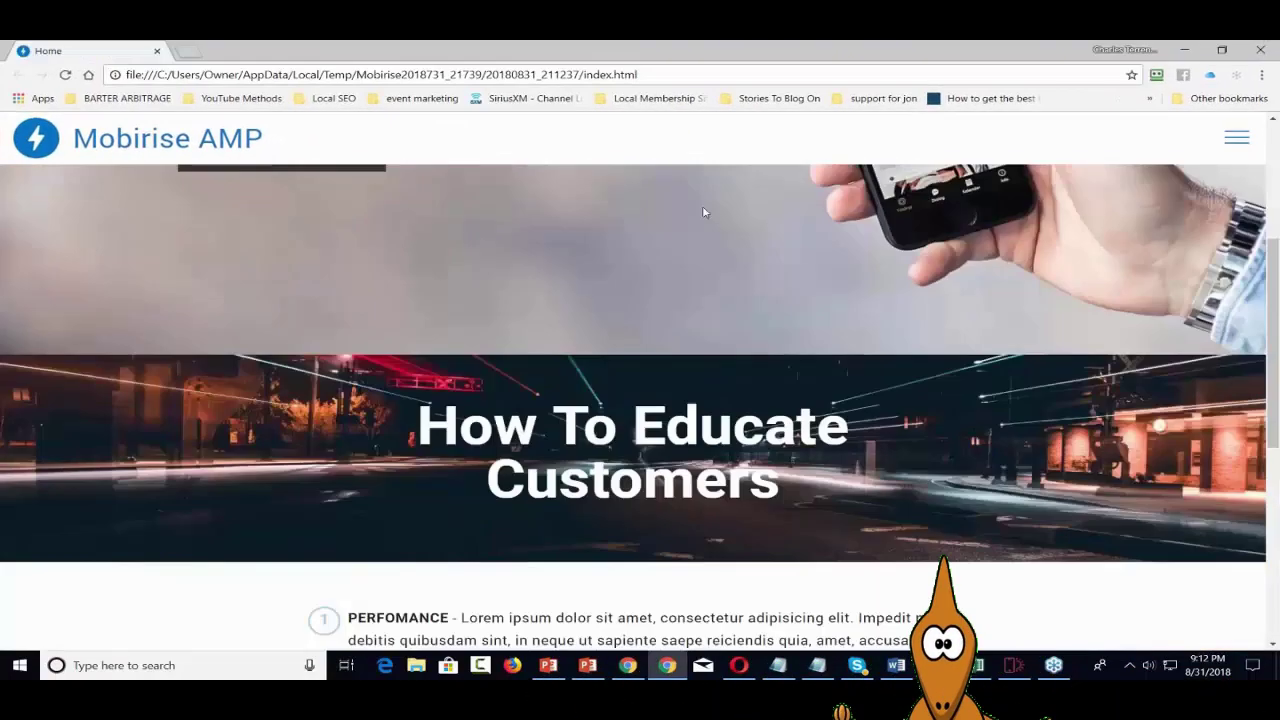
scroll(703, 212, up, 4)
scroll(703, 212, up, 4)
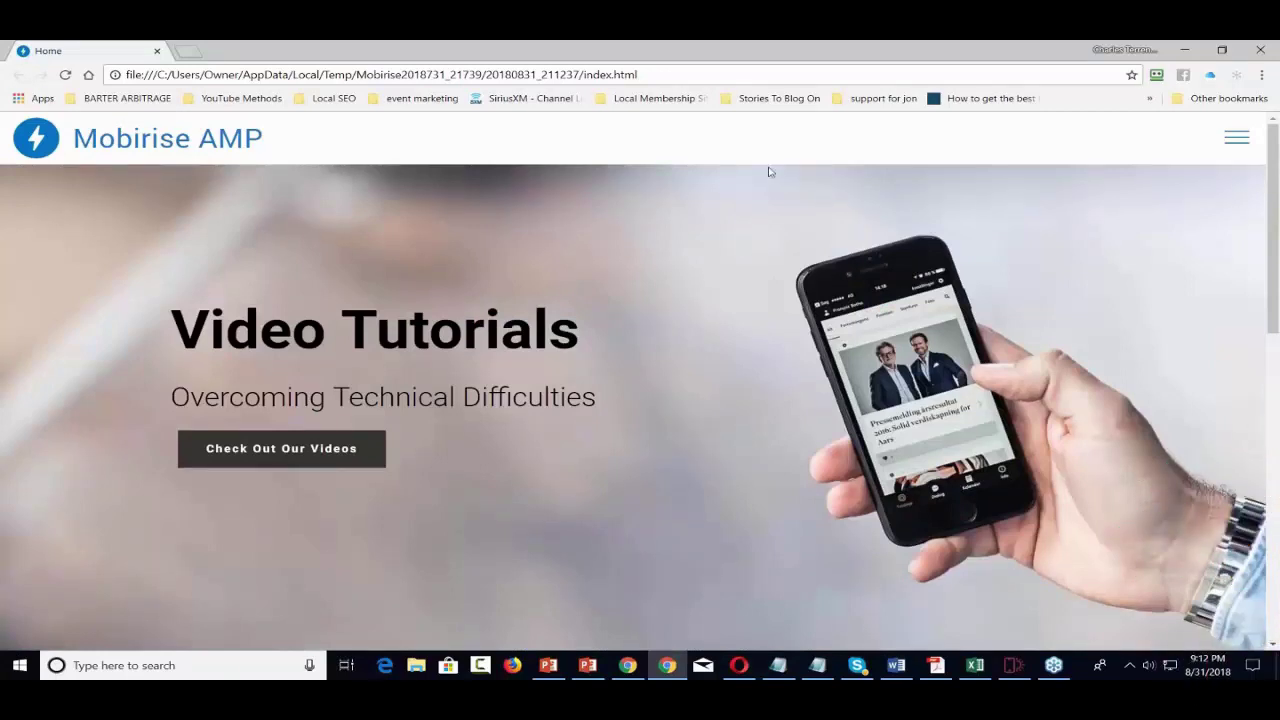
click(1259, 50)
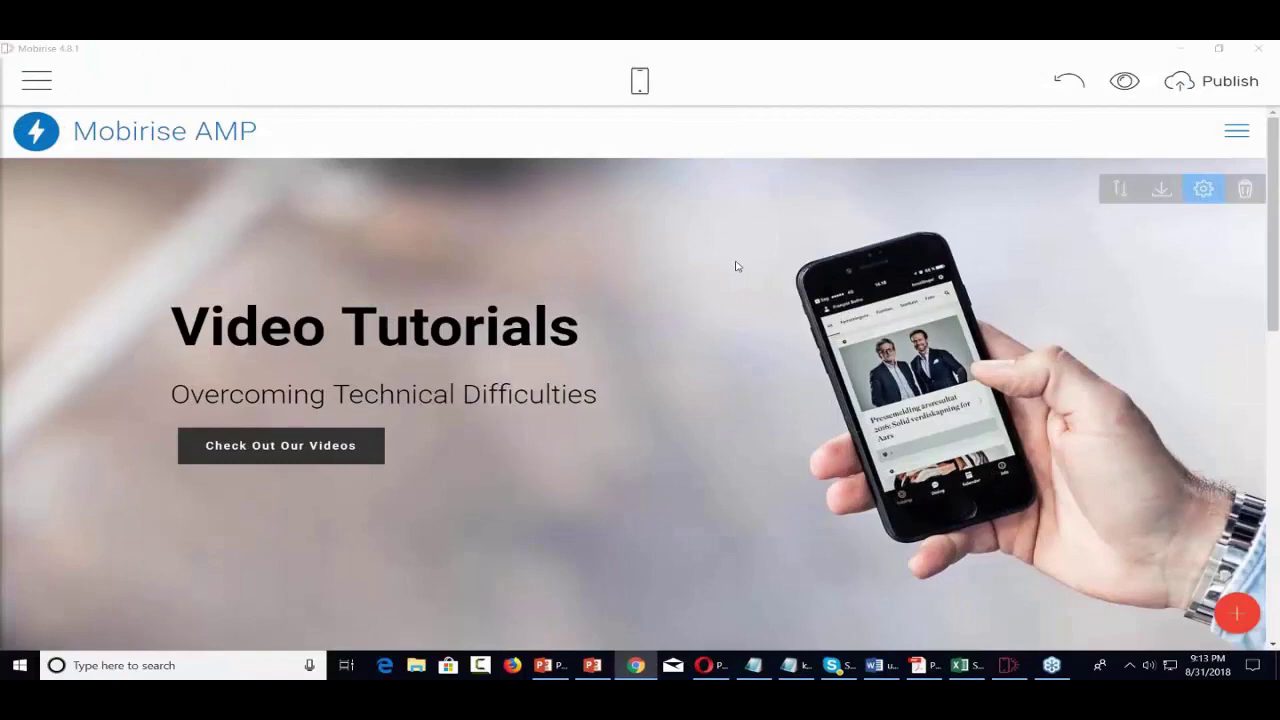
- Scroll through the home page sections and open the Mobirise main side menu
scroll(736, 267, down, 8)
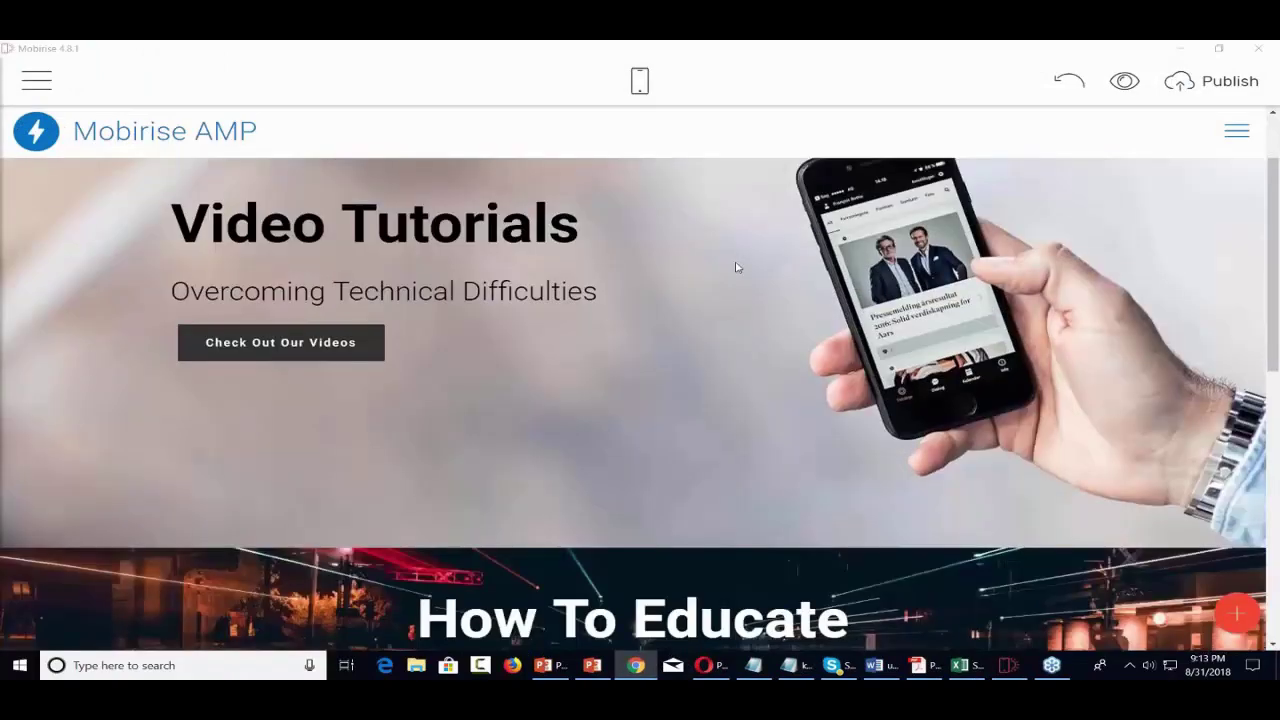
scroll(736, 267, down, 1)
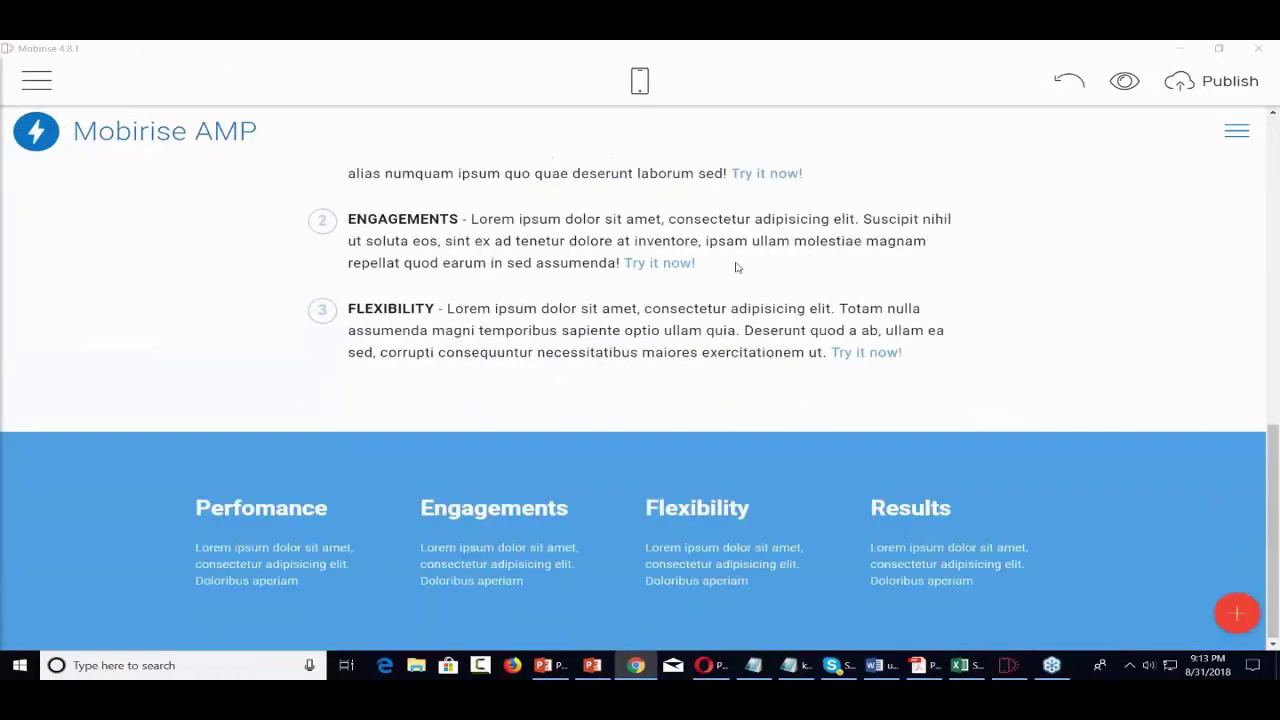
scroll(736, 267, up, 4)
scroll(736, 267, up, 5)
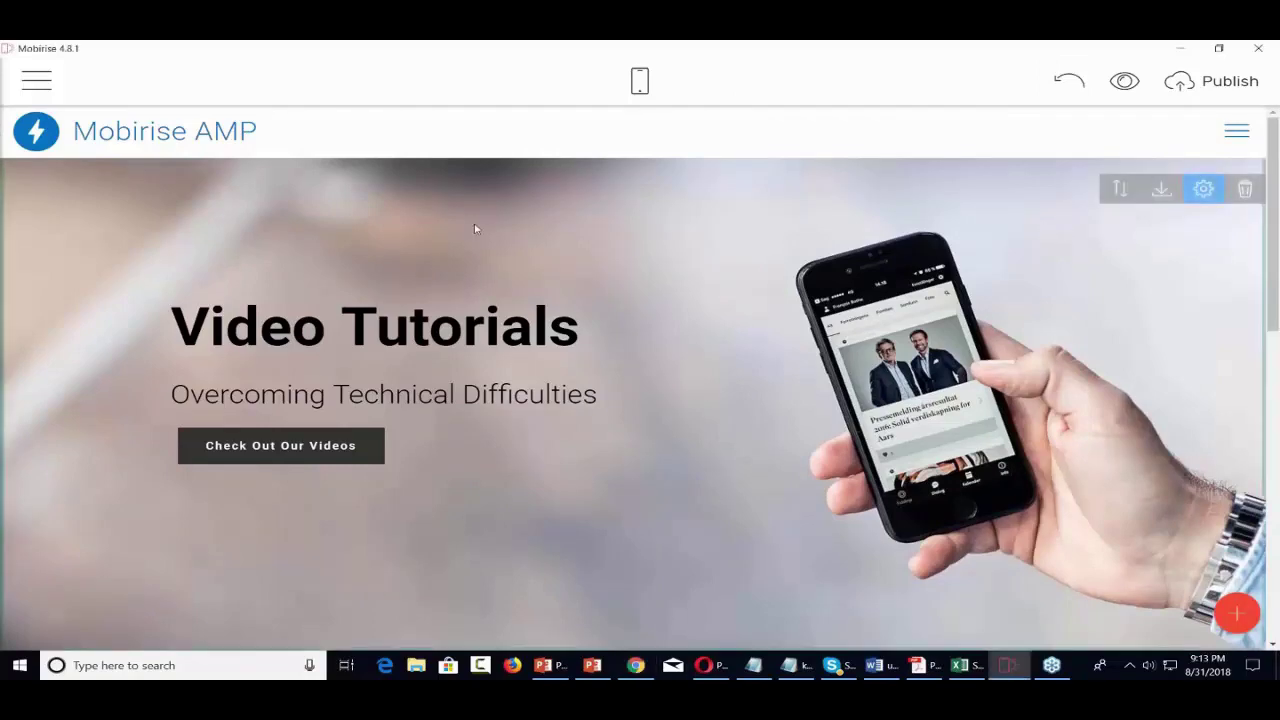
scroll(271, 251, down, 3)
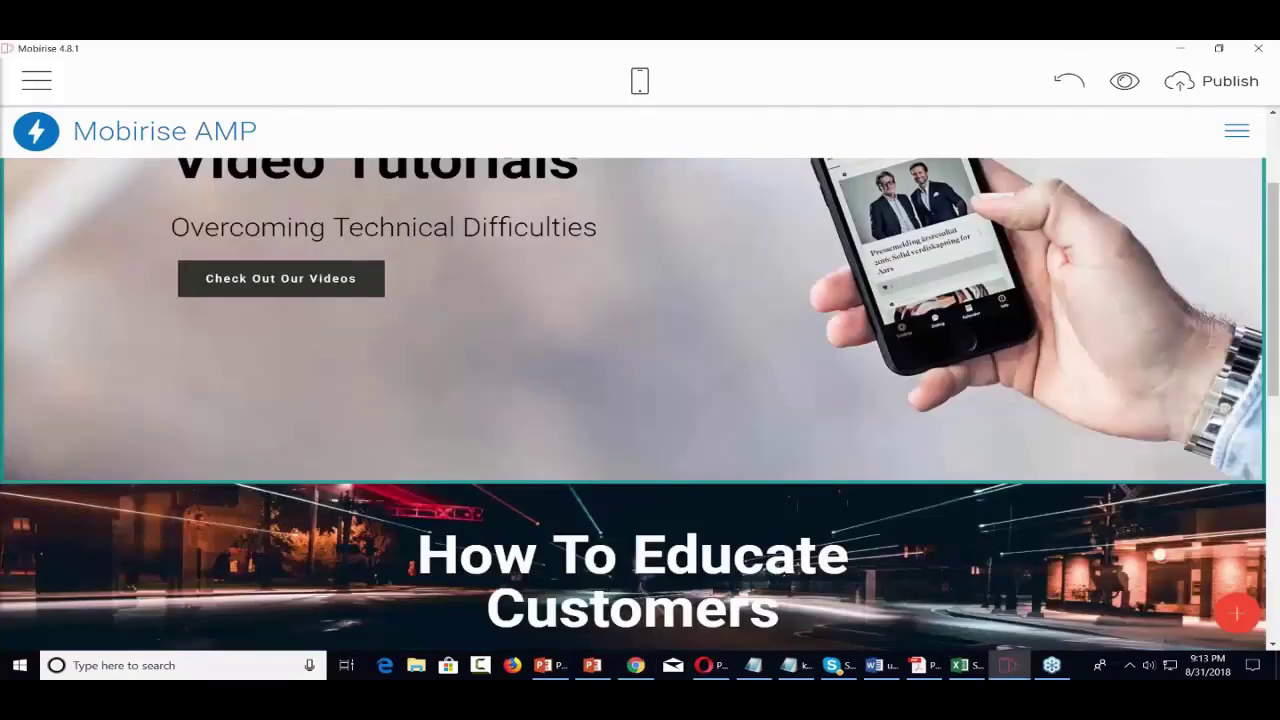
scroll(167, 256, up, 3)
scroll(167, 256, down, 3)
scroll(163, 257, up, 3)
click(37, 81)
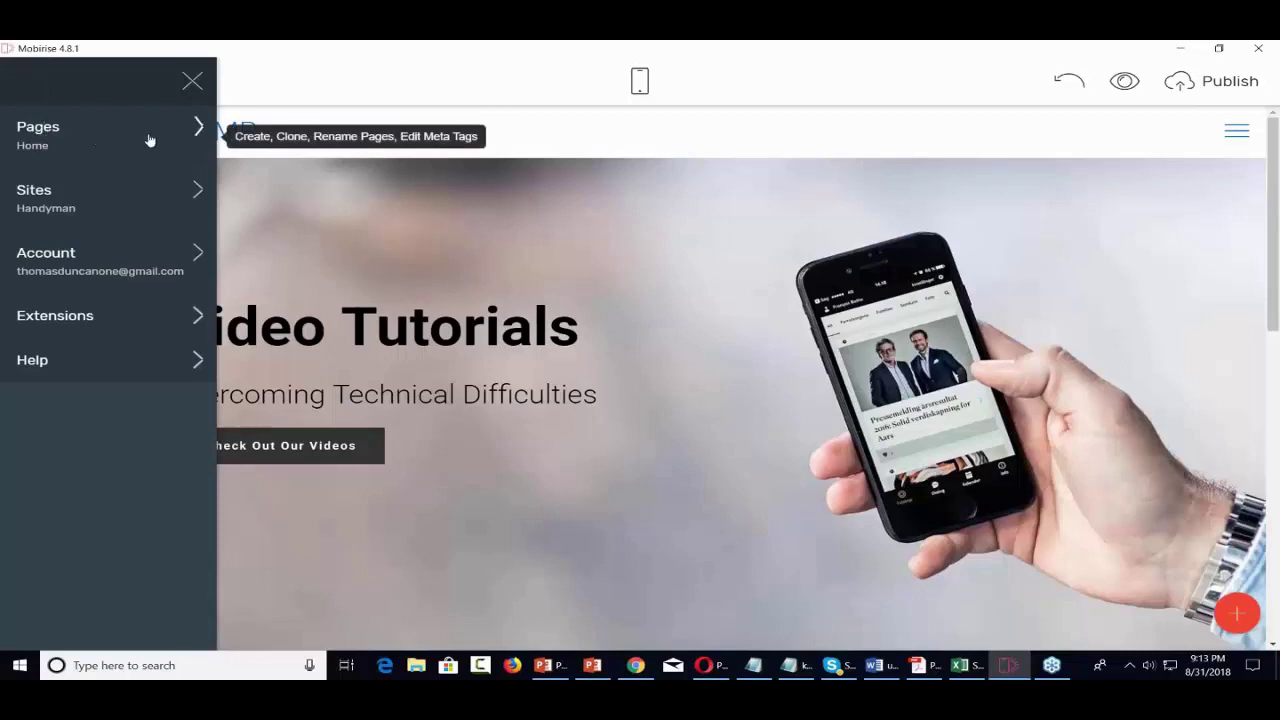
- Create a blank page named 'Check Out Our Videos' and close the pages panel
click(180, 140)
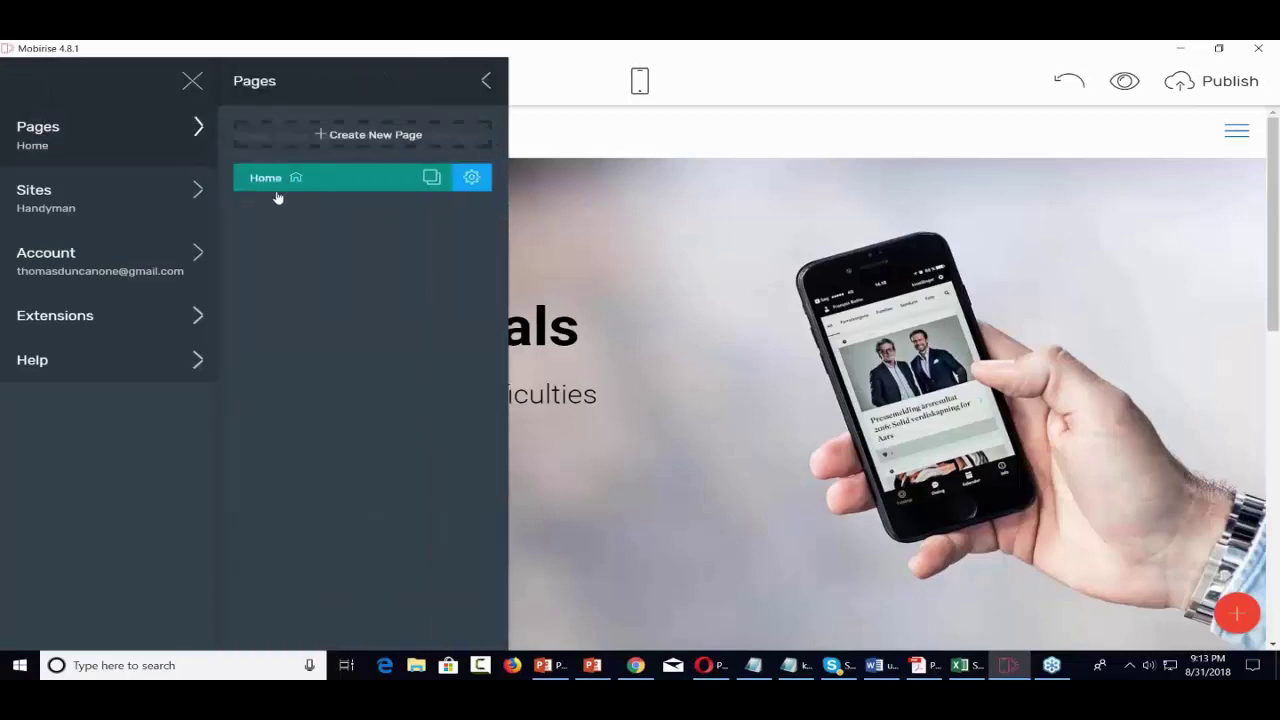
click(371, 141)
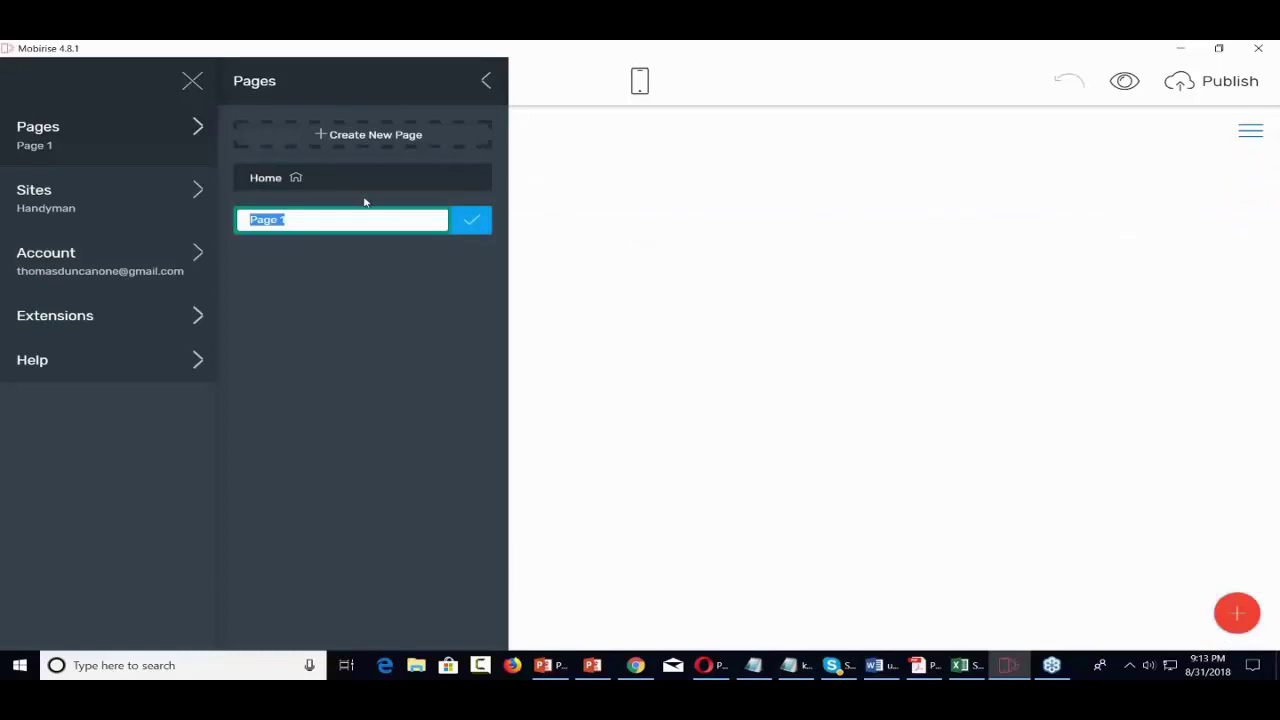
text(Check Out Our Videos)
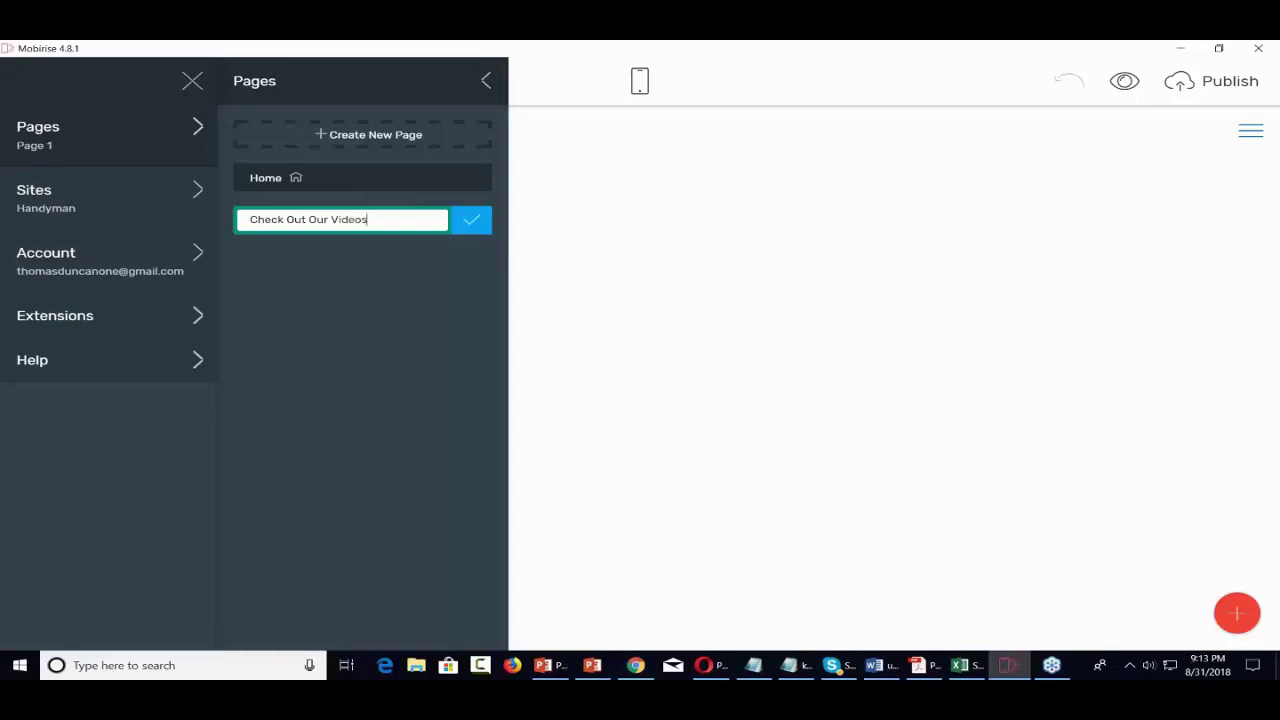
click(470, 220)
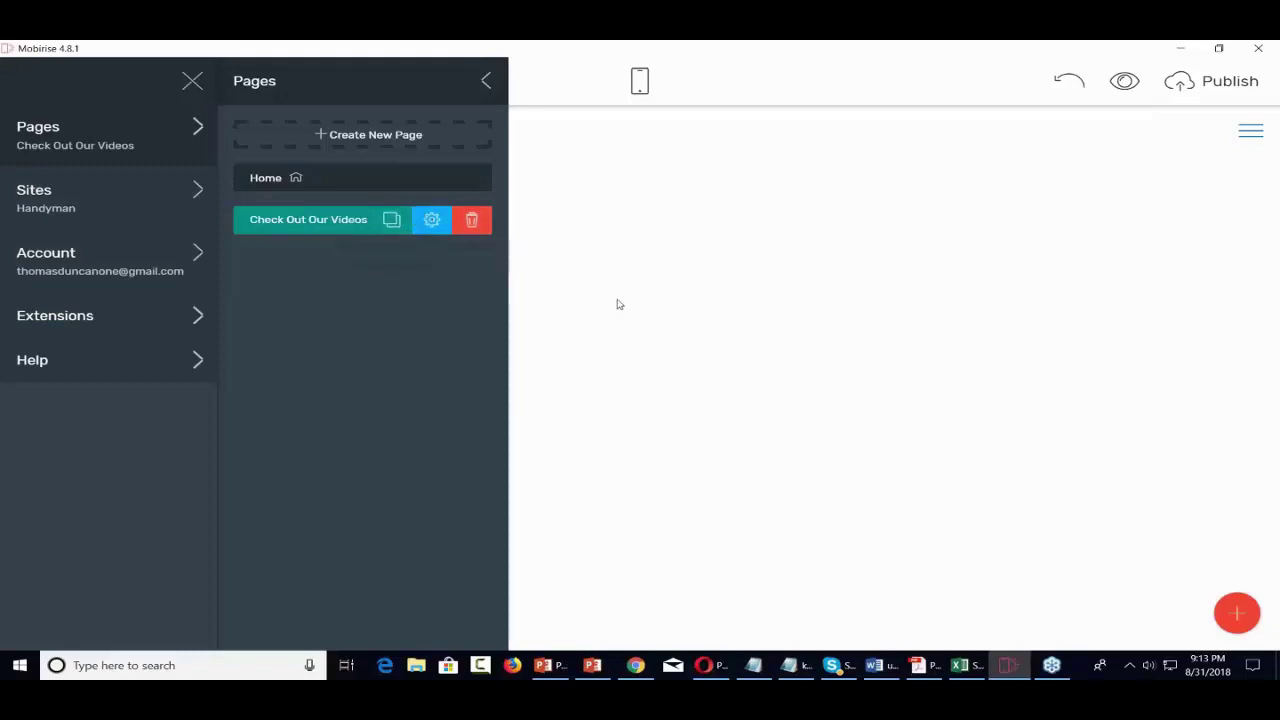
click(703, 304)
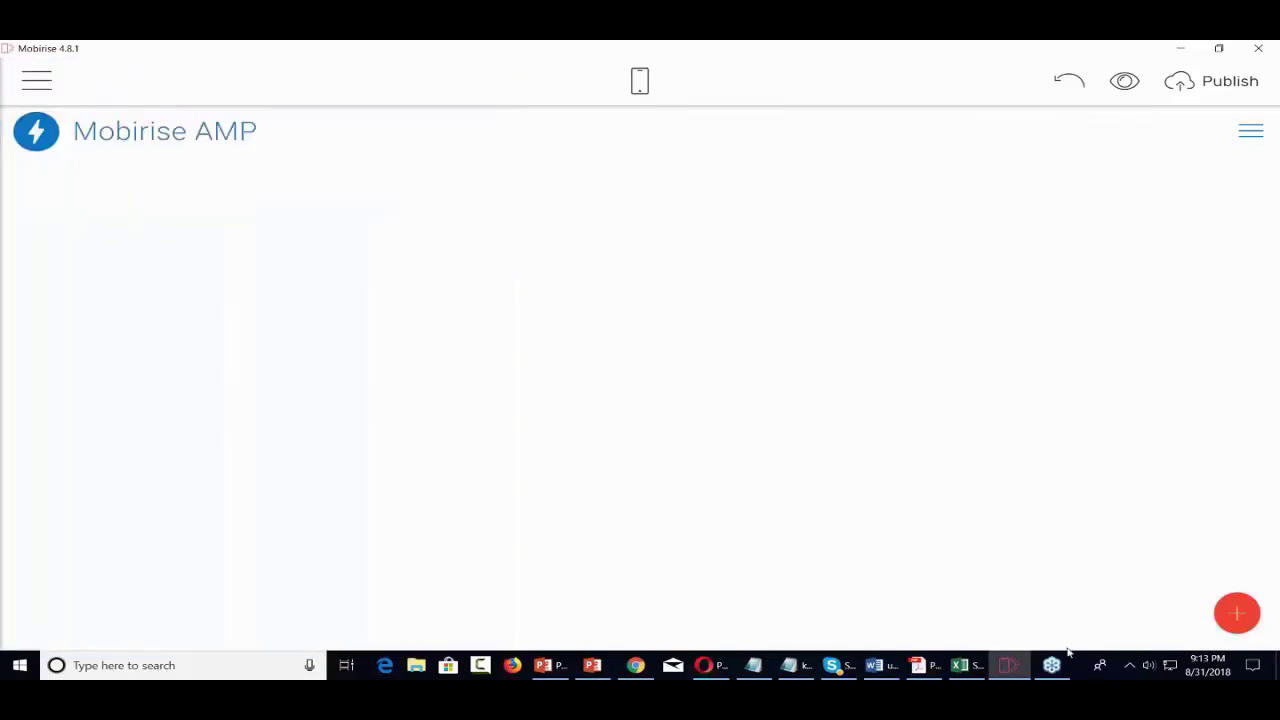
- Add a testimonials block to the empty page from the Blocks panel
click(1237, 612)
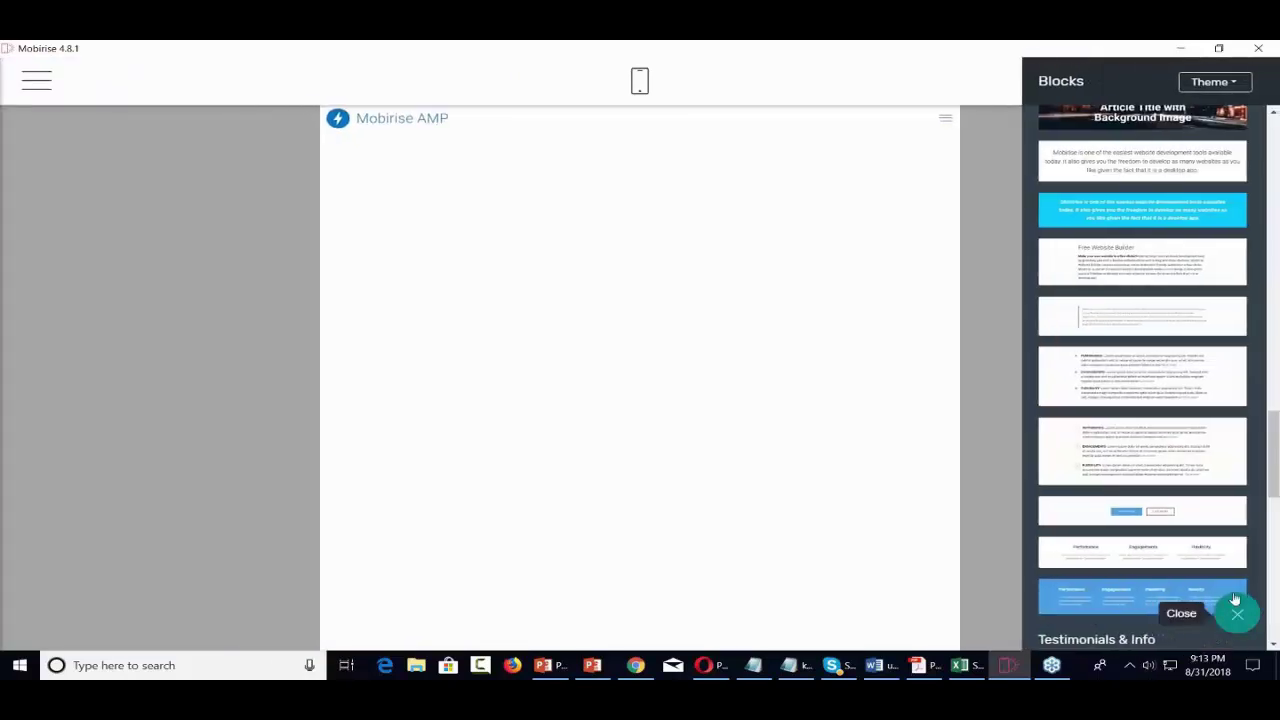
scroll(1170, 445, down, 4)
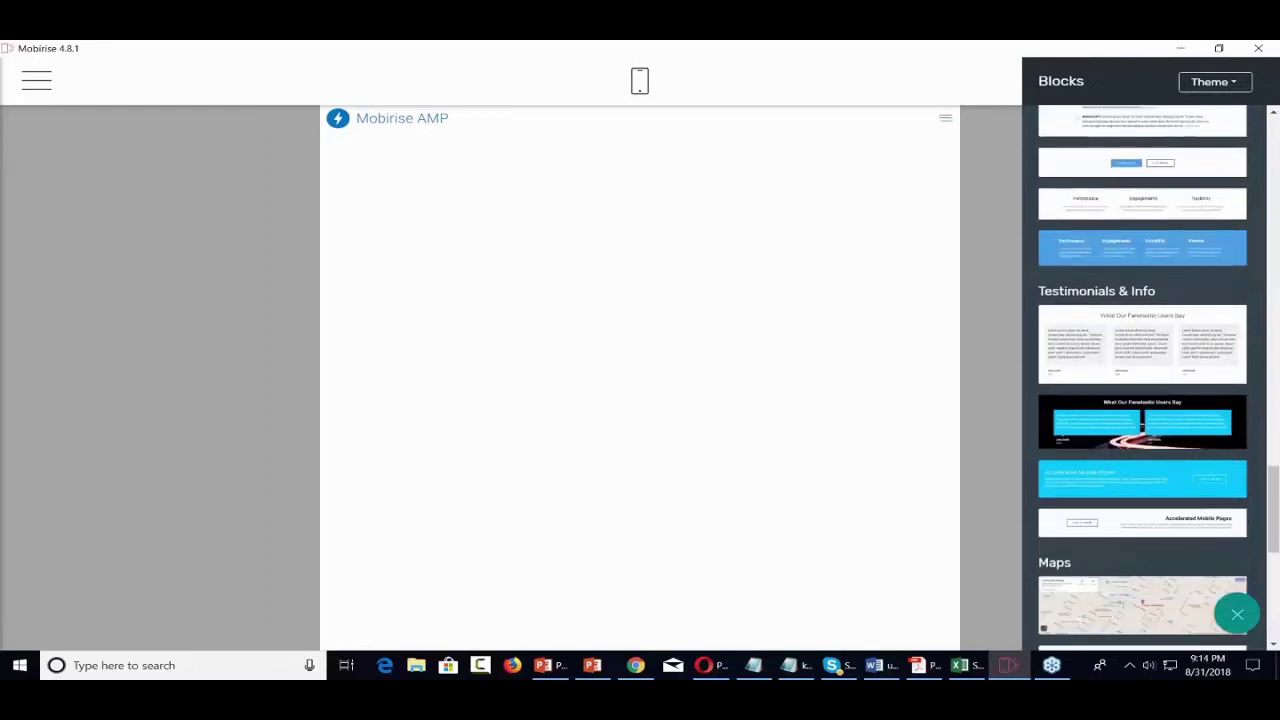
scroll(1142, 400, down, 2)
scroll(1142, 400, up, 3)
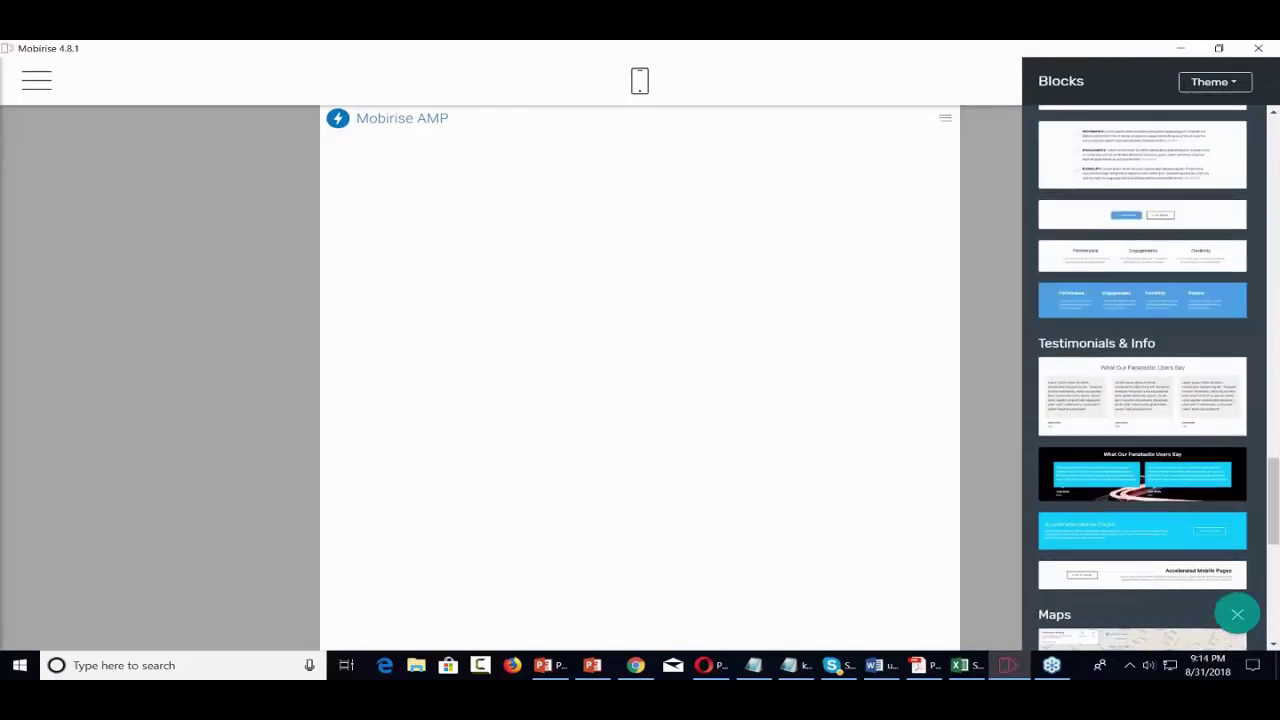
drag(1166, 404, 656, 386)
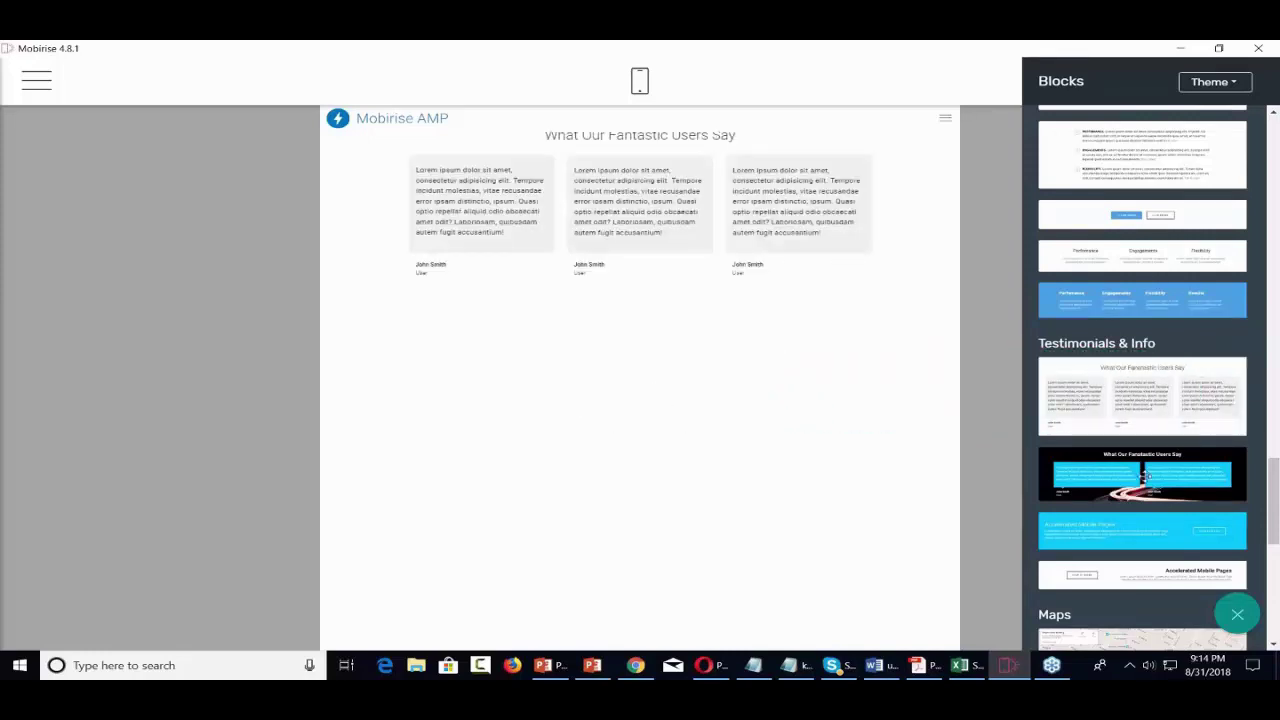
- Add the dark News/Categories/Links footer and a 'Share this page' block below it
scroll(1146, 476, down, 6)
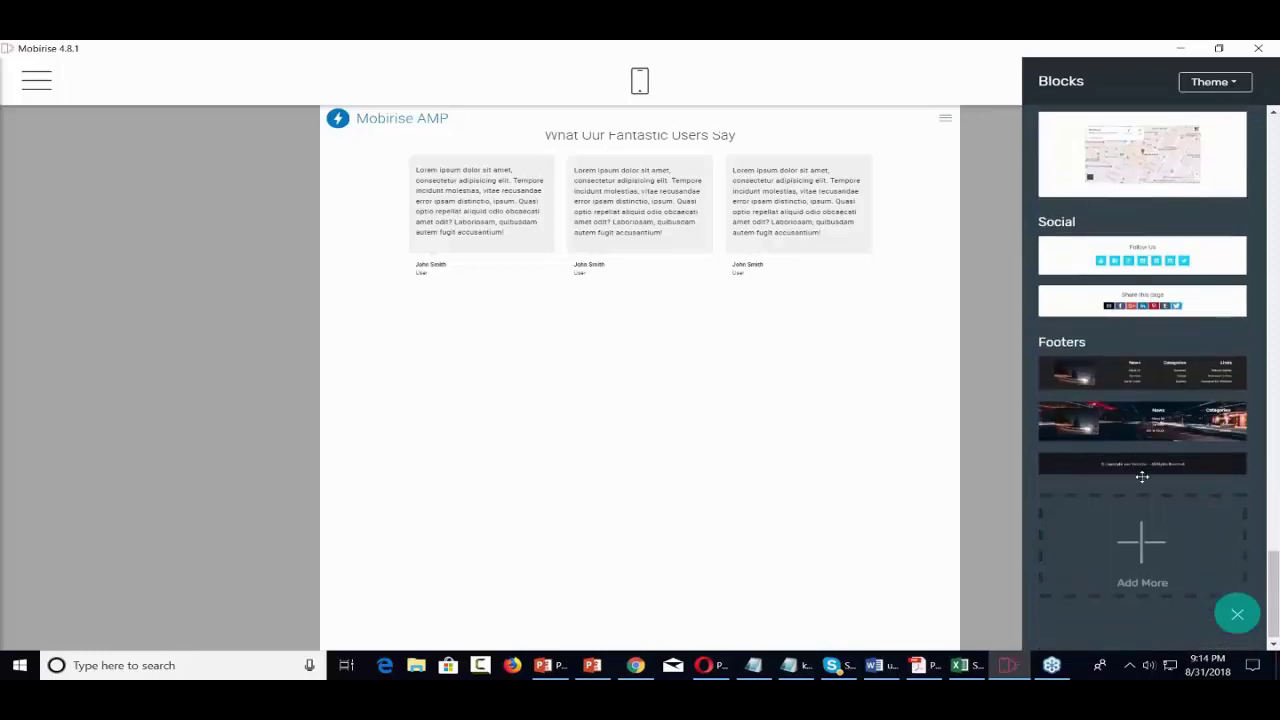
scroll(1142, 477, up, 2)
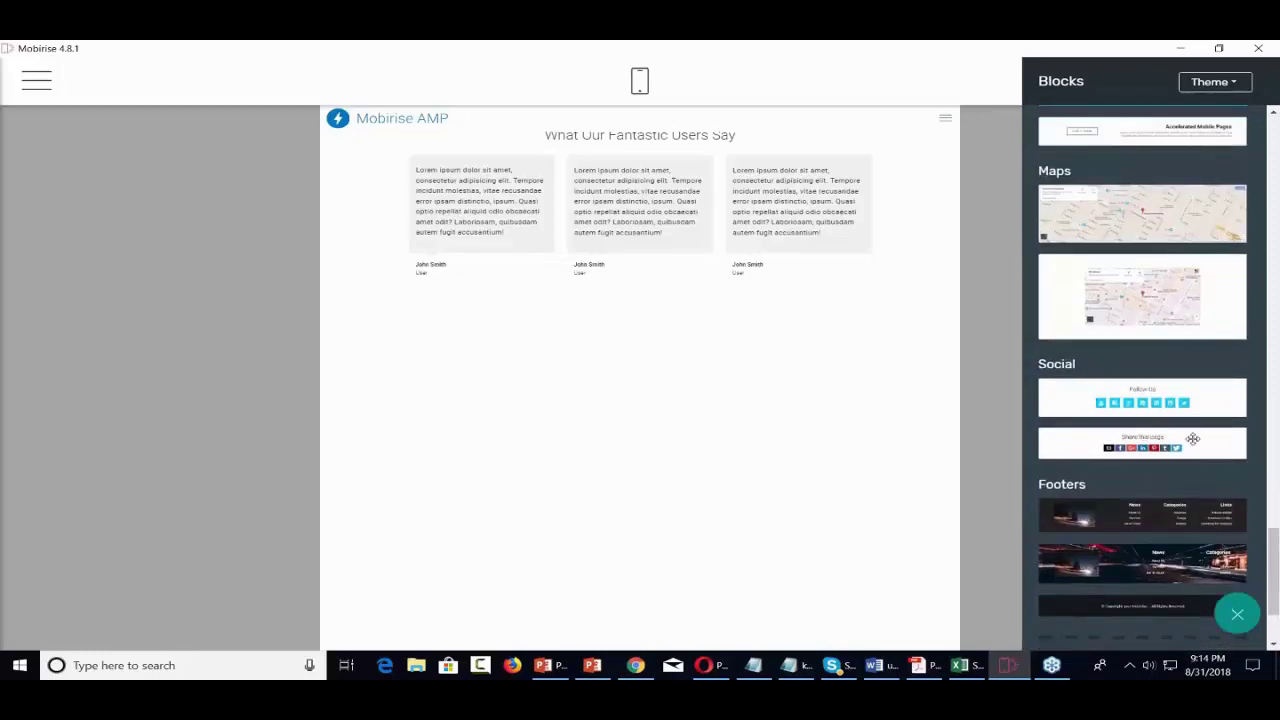
drag(1156, 514, 684, 572)
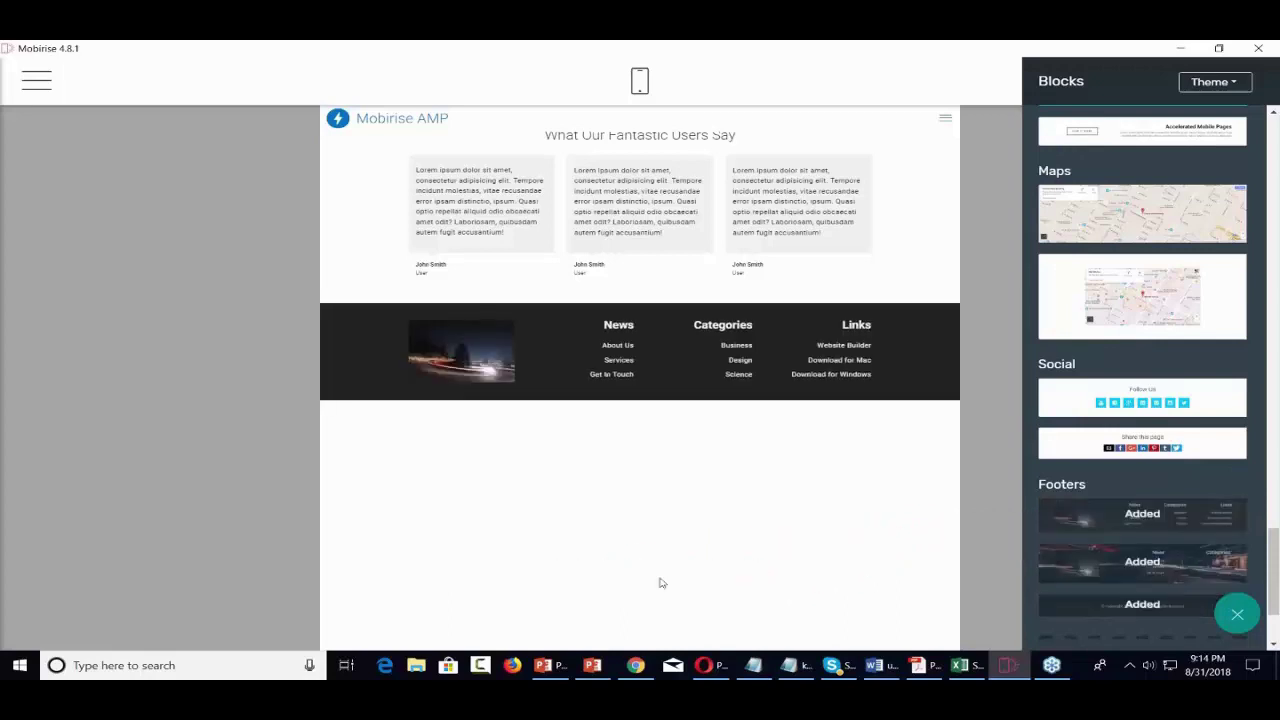
drag(1171, 393, 1140, 398)
drag(1104, 450, 535, 452)
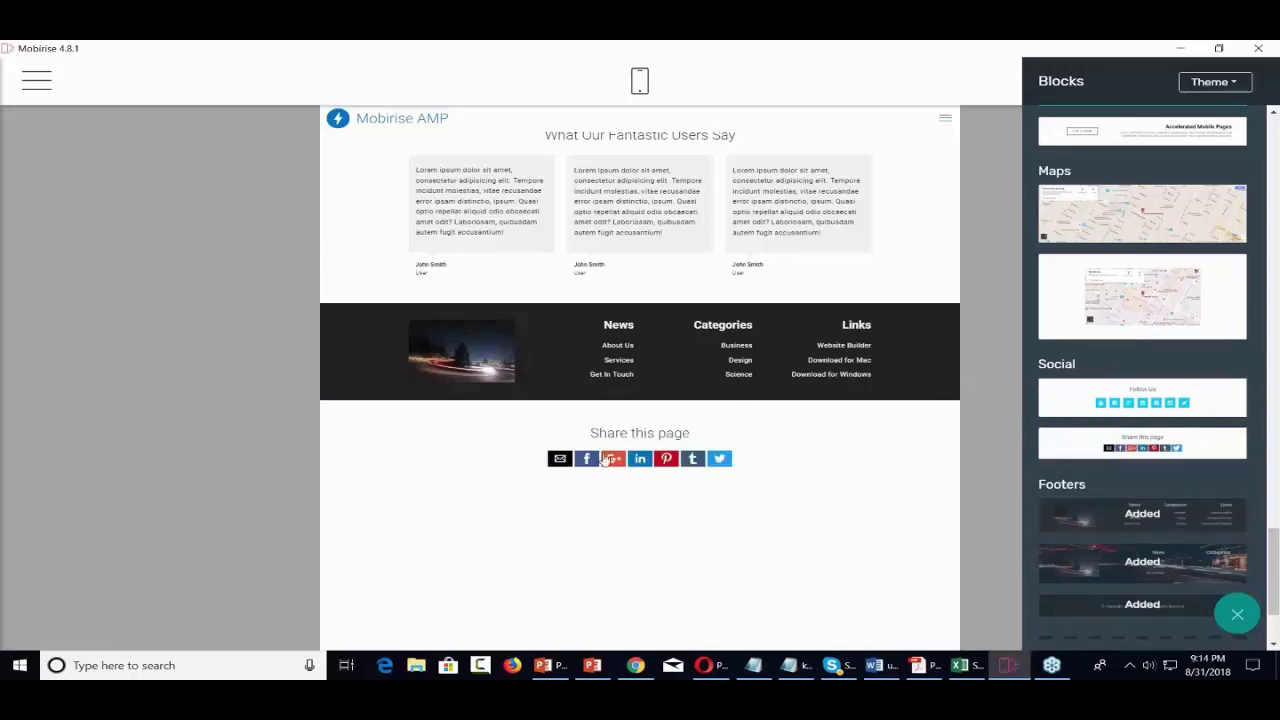
scroll(1132, 497, down, 3)
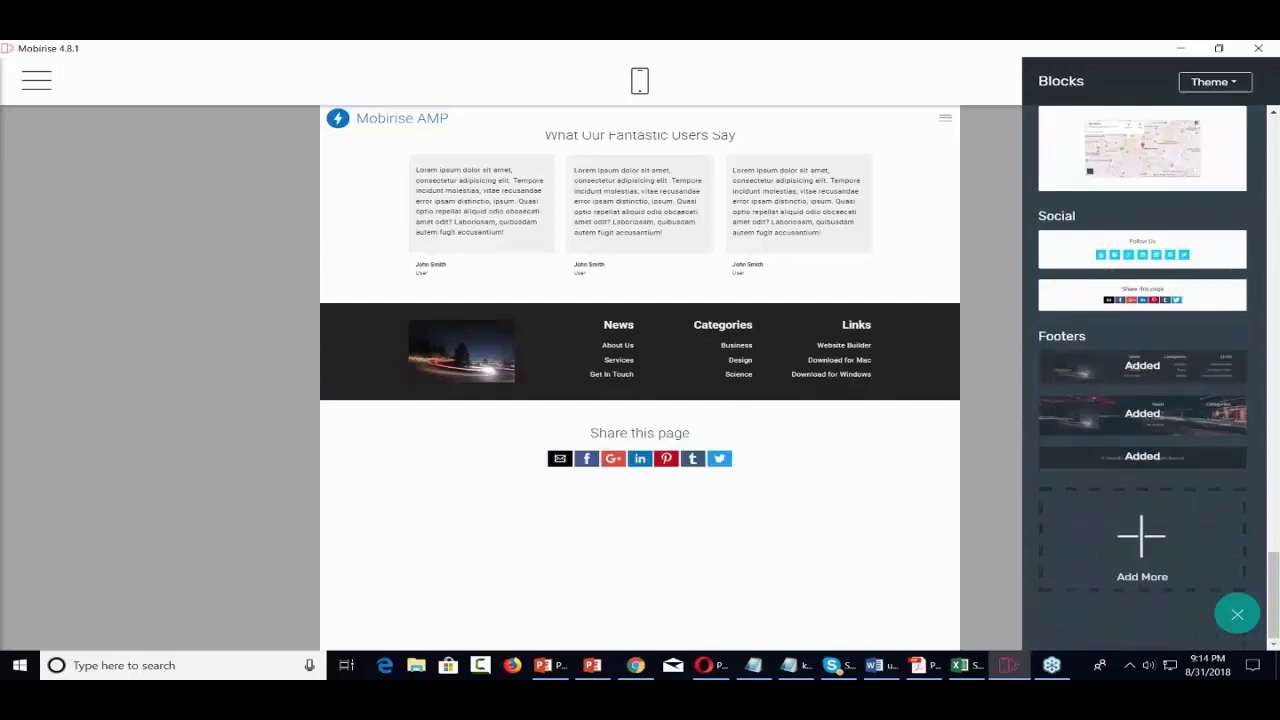
scroll(1128, 492, up, 10)
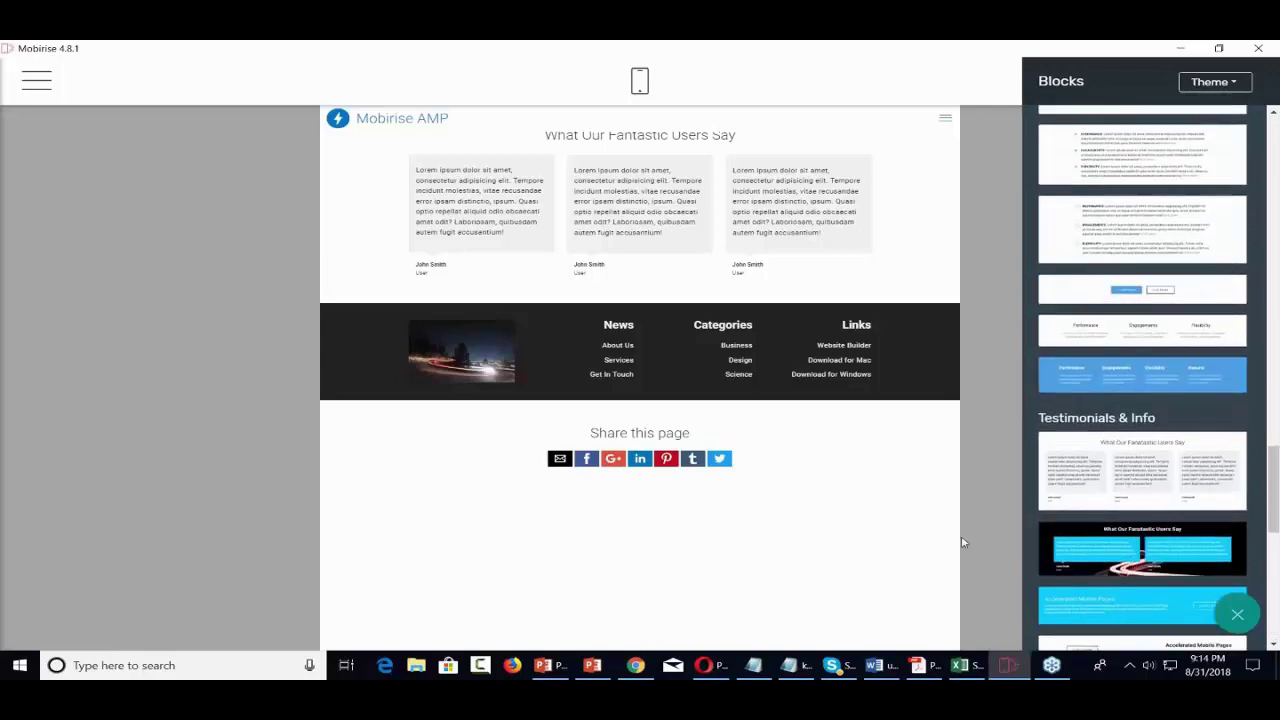
- Move the Mobirise AMP header block below the footer
click(976, 470)
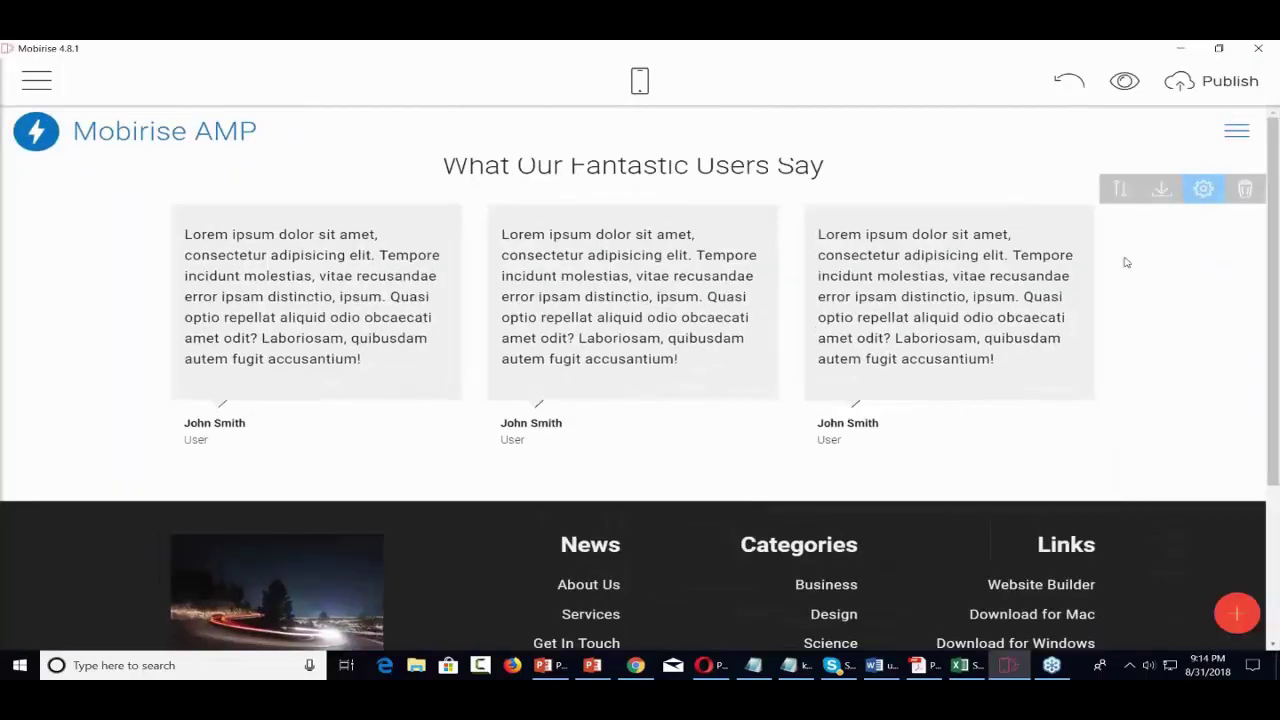
click(1120, 190)
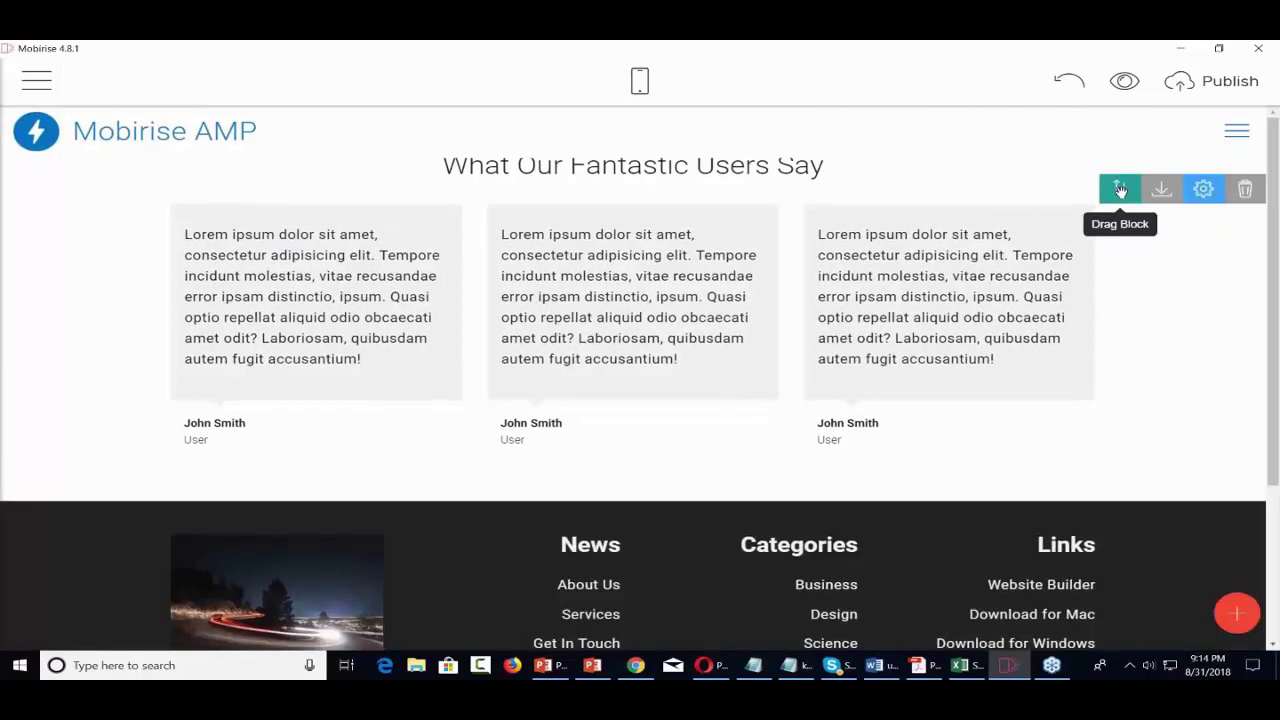
click(1120, 190)
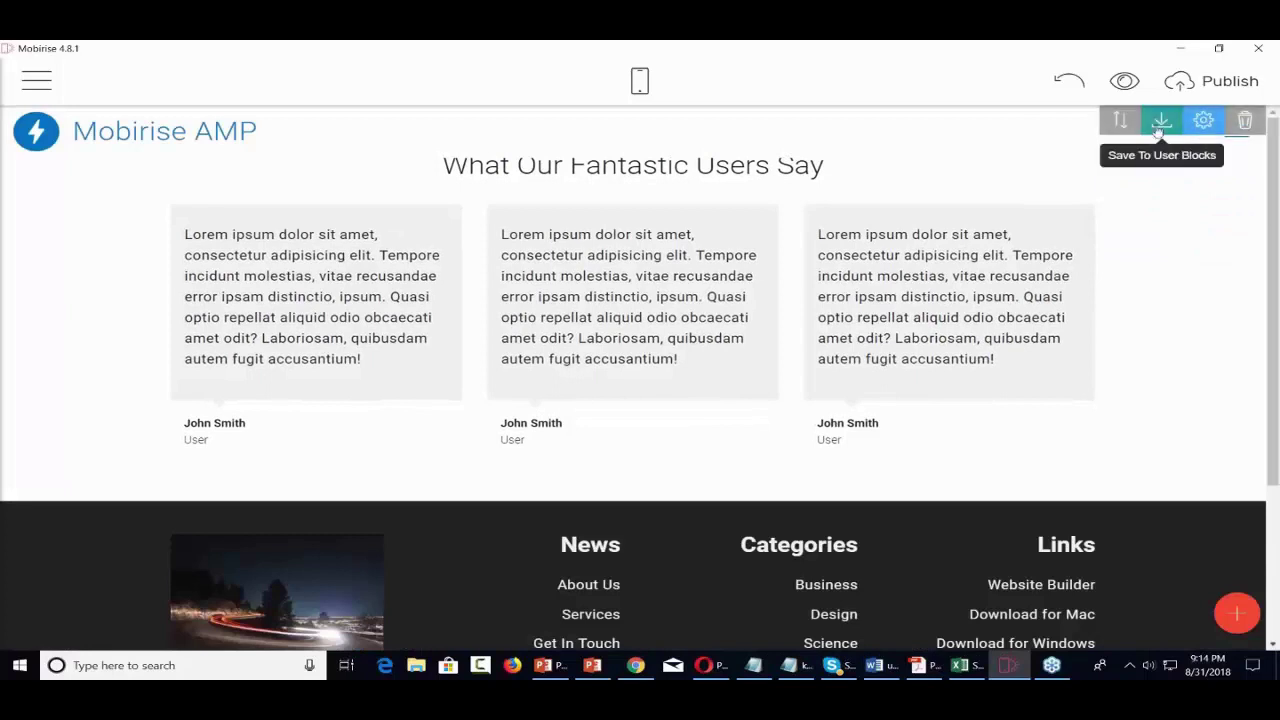
drag(1120, 120, 847, 246)
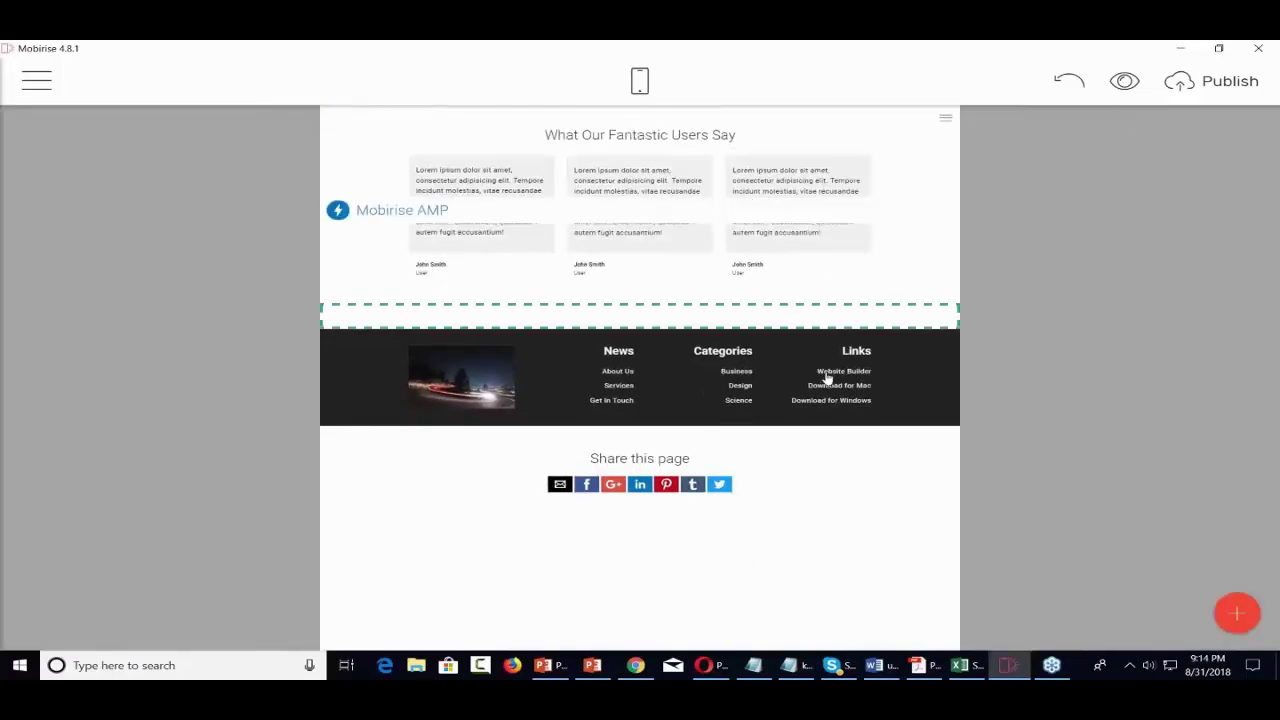
drag(826, 383, 826, 417)
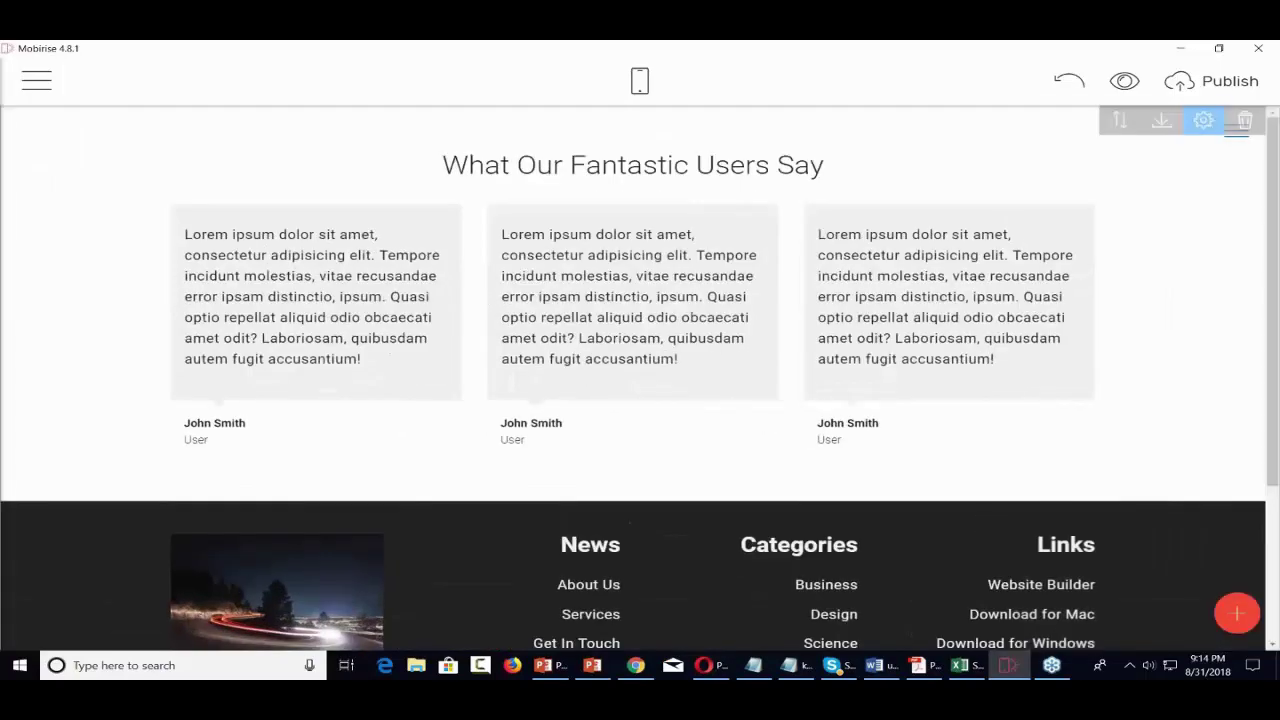
- Move the 'Share this page' block to the top, above the testimonials
scroll(640, 380, down, 2)
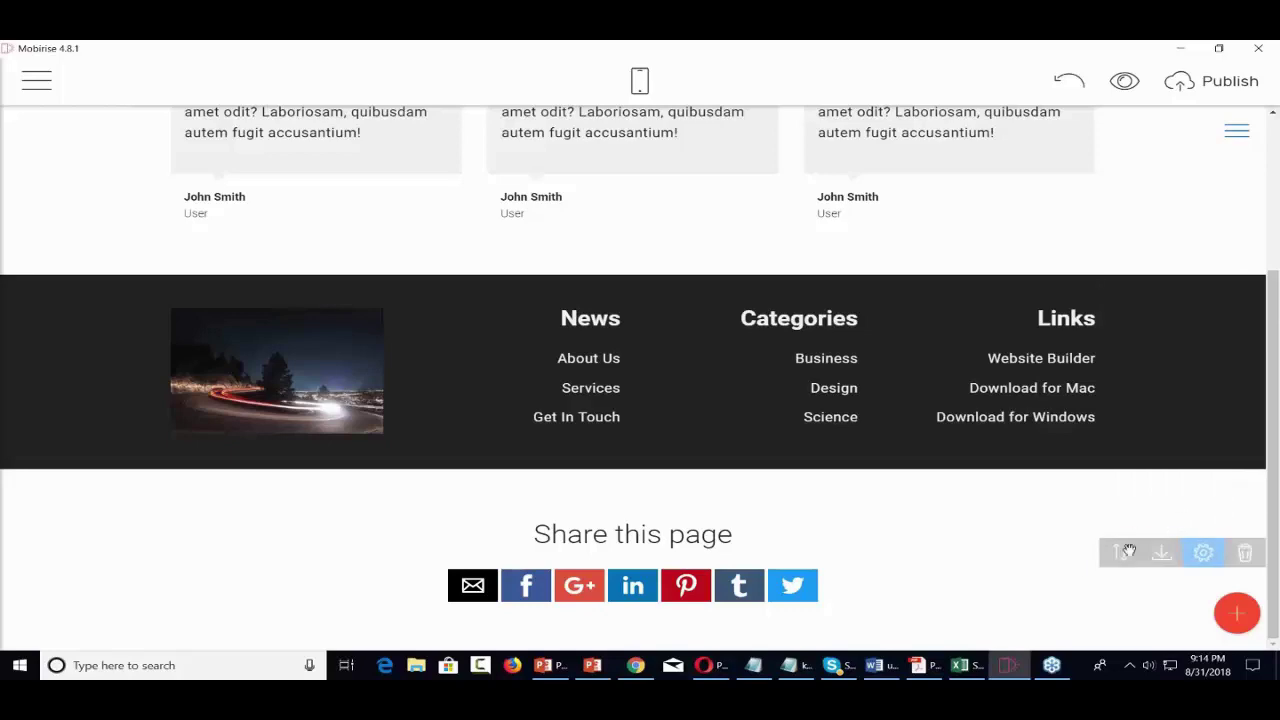
drag(1120, 552, 1120, 552)
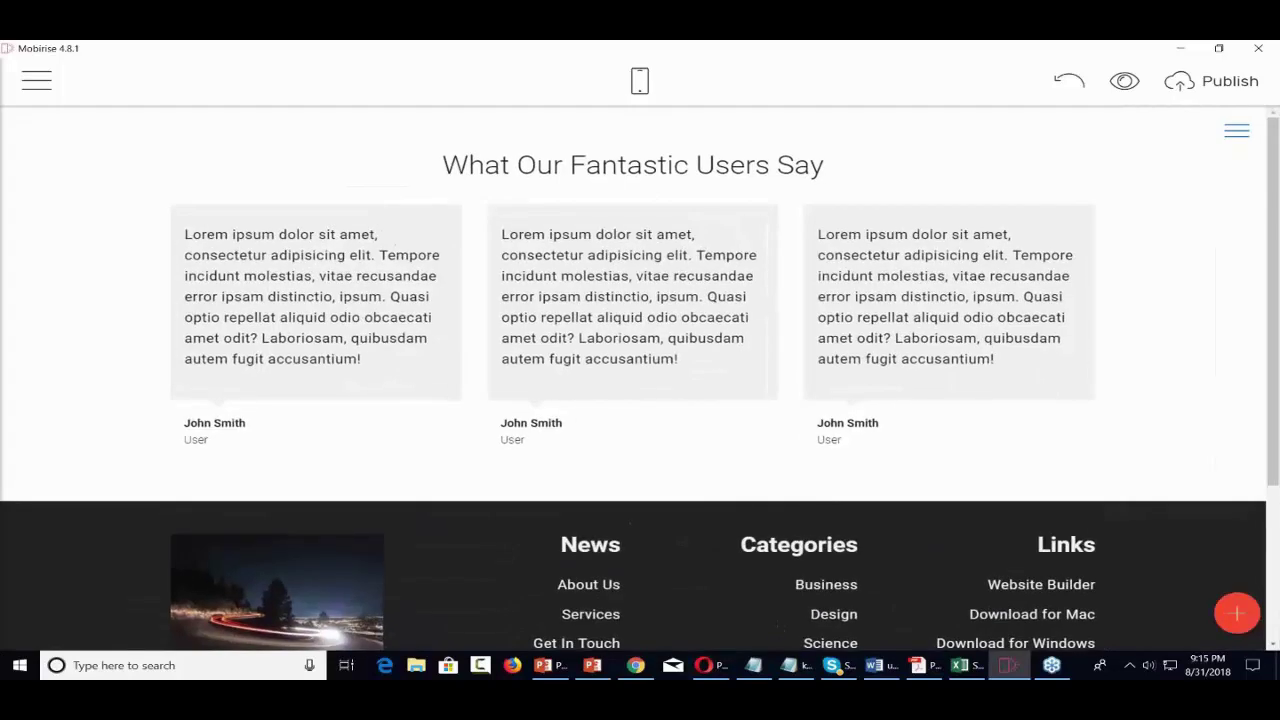
drag(1120, 117, 757, 343)
right_click(757, 343)
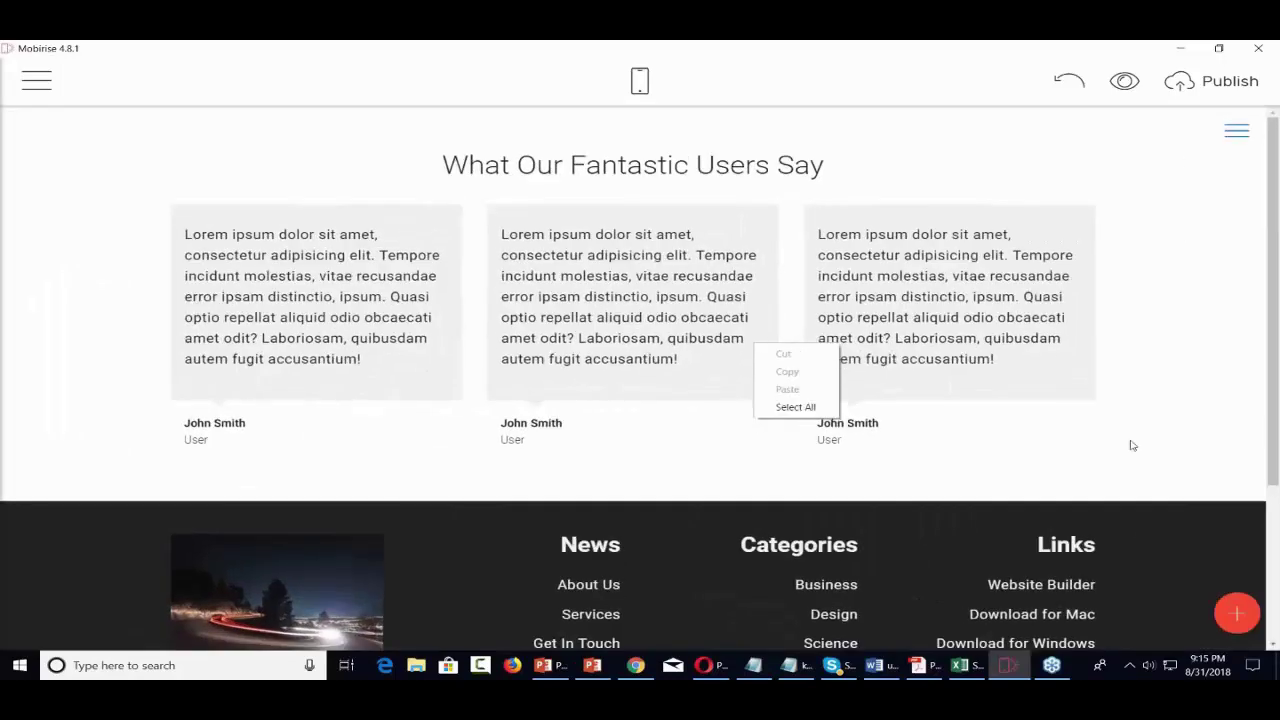
click(1132, 445)
mouse_move(1120, 512)
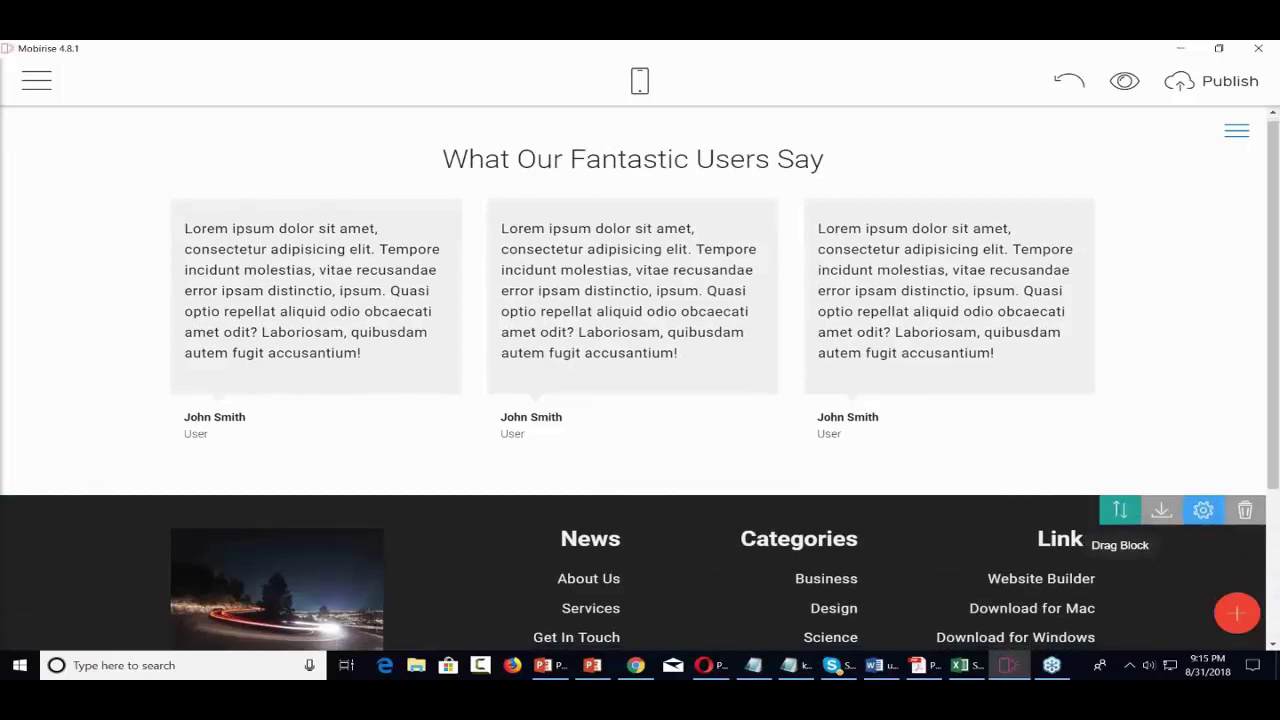
scroll(1120, 520, down, 3)
drag(1122, 551, 820, 166)
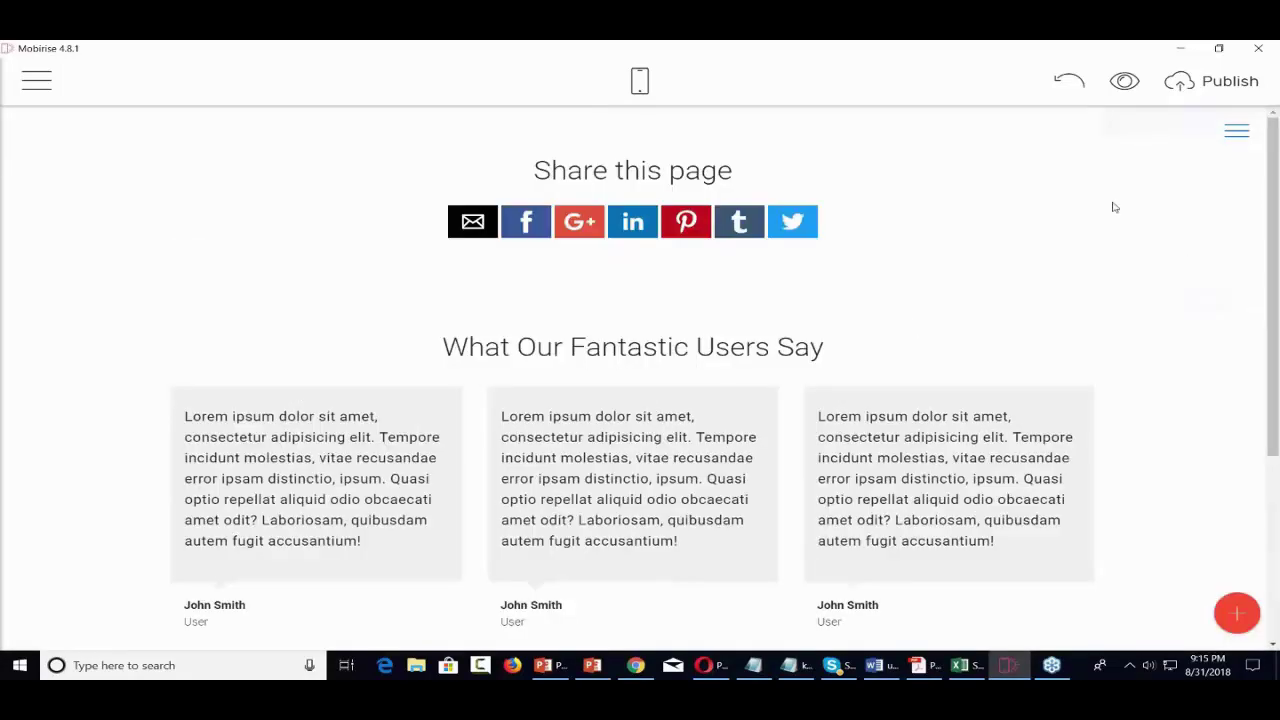
- Place the Vimeo Video block from the Images & Videos blocks at the page top
click(1237, 613)
scroll(1153, 470, up, 15)
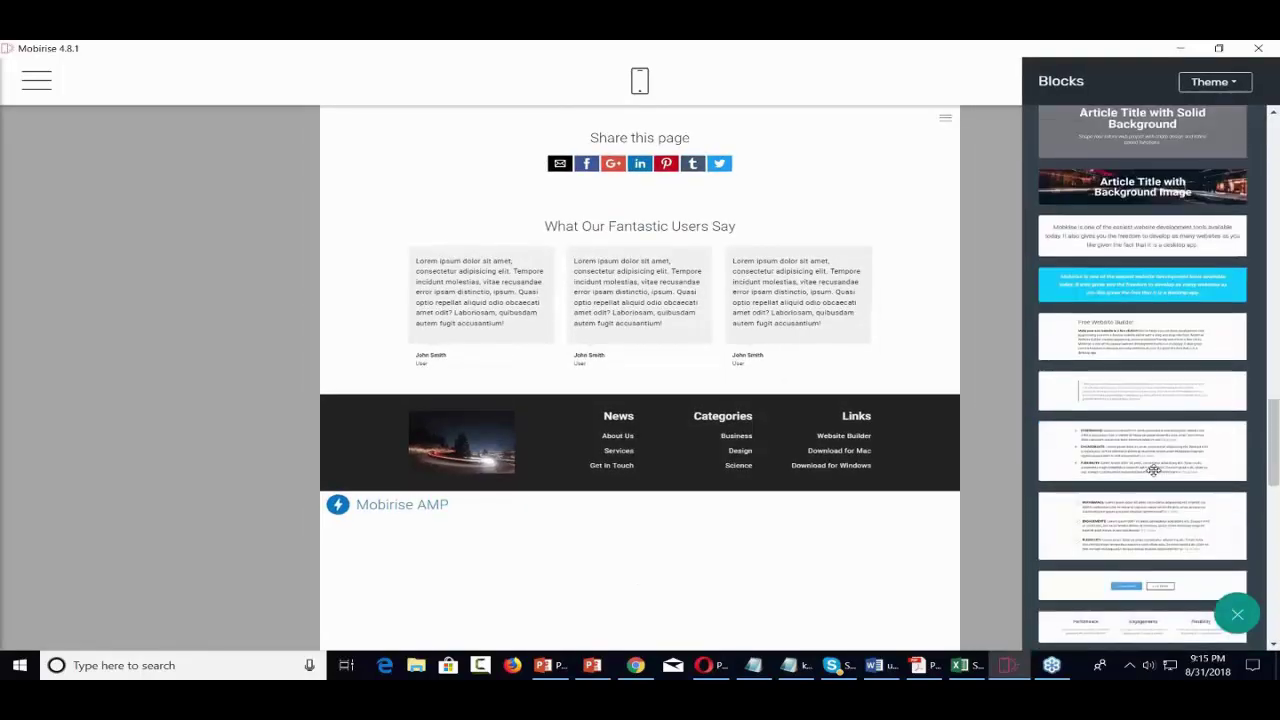
scroll(1153, 470, up, 10)
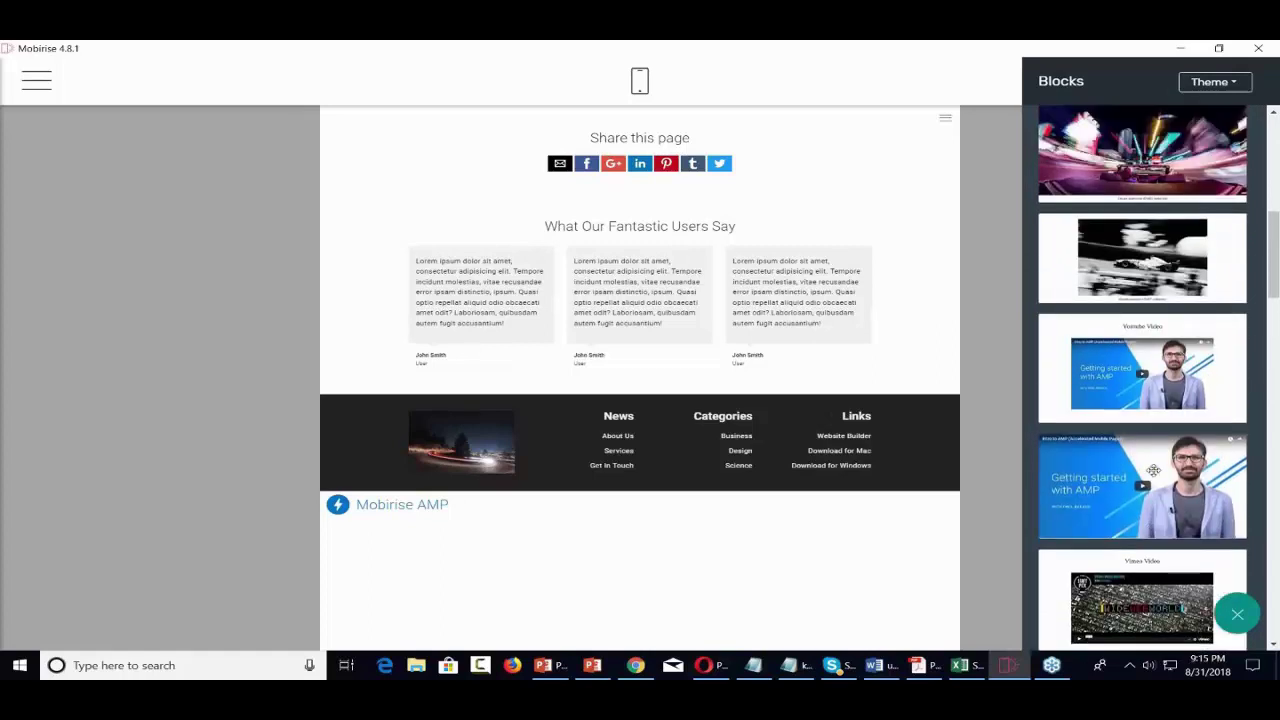
scroll(1153, 470, up, 3)
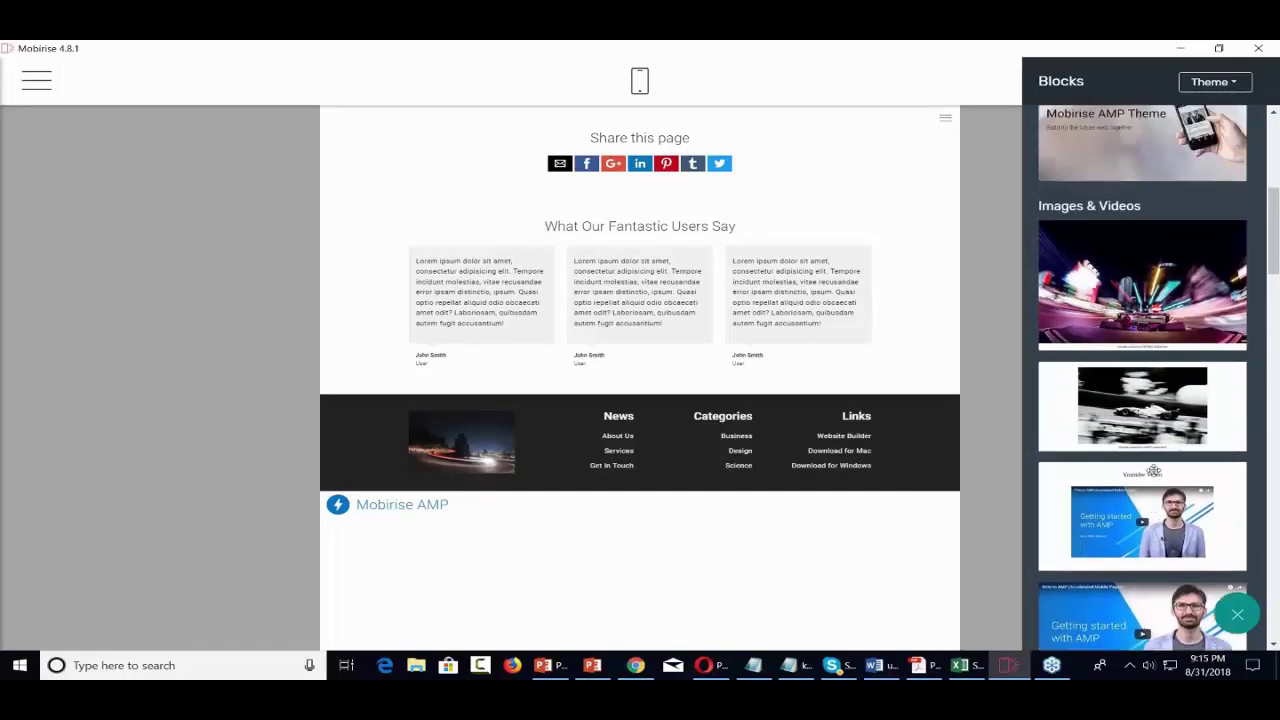
scroll(1153, 470, down, 5)
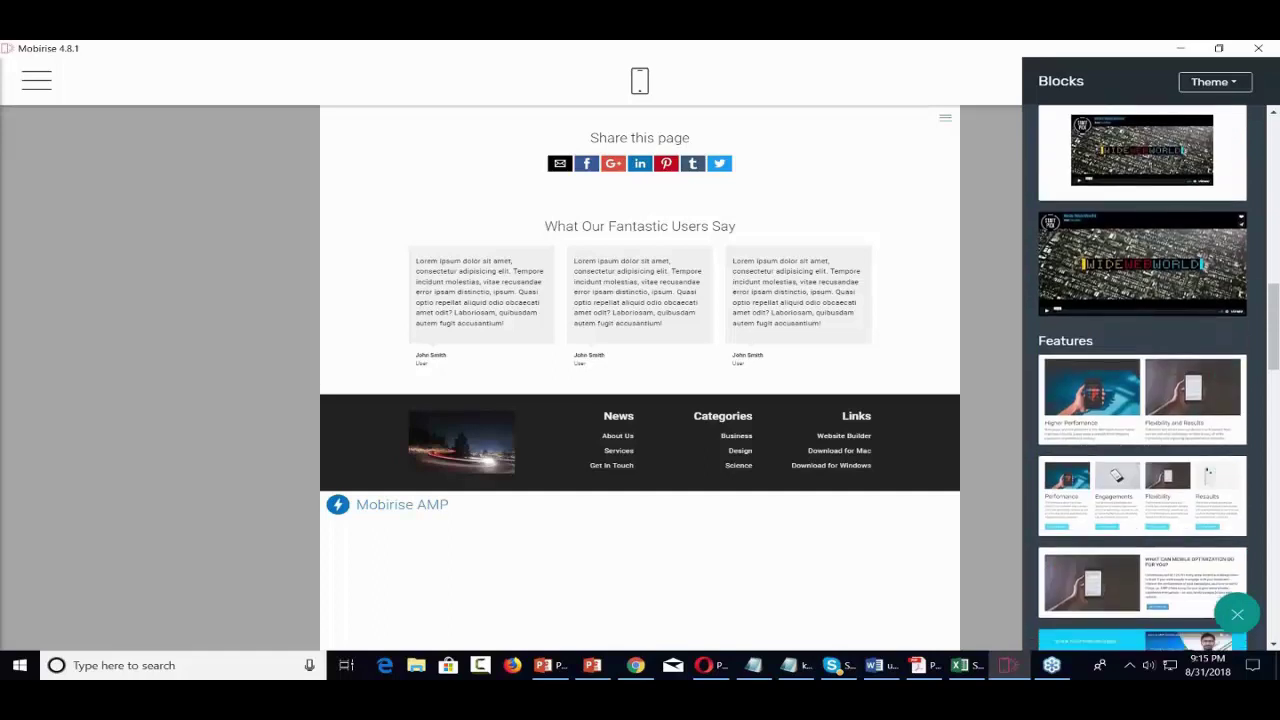
scroll(1142, 380, down, 3)
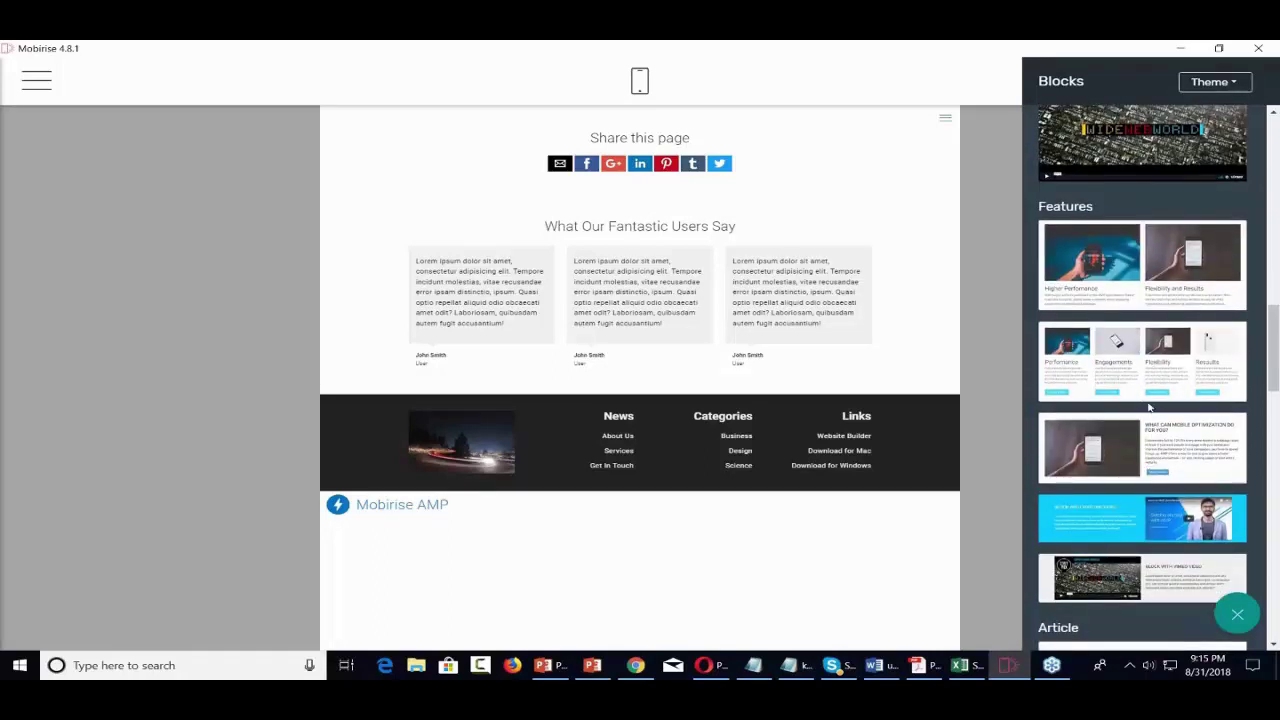
scroll(1149, 407, up, 8)
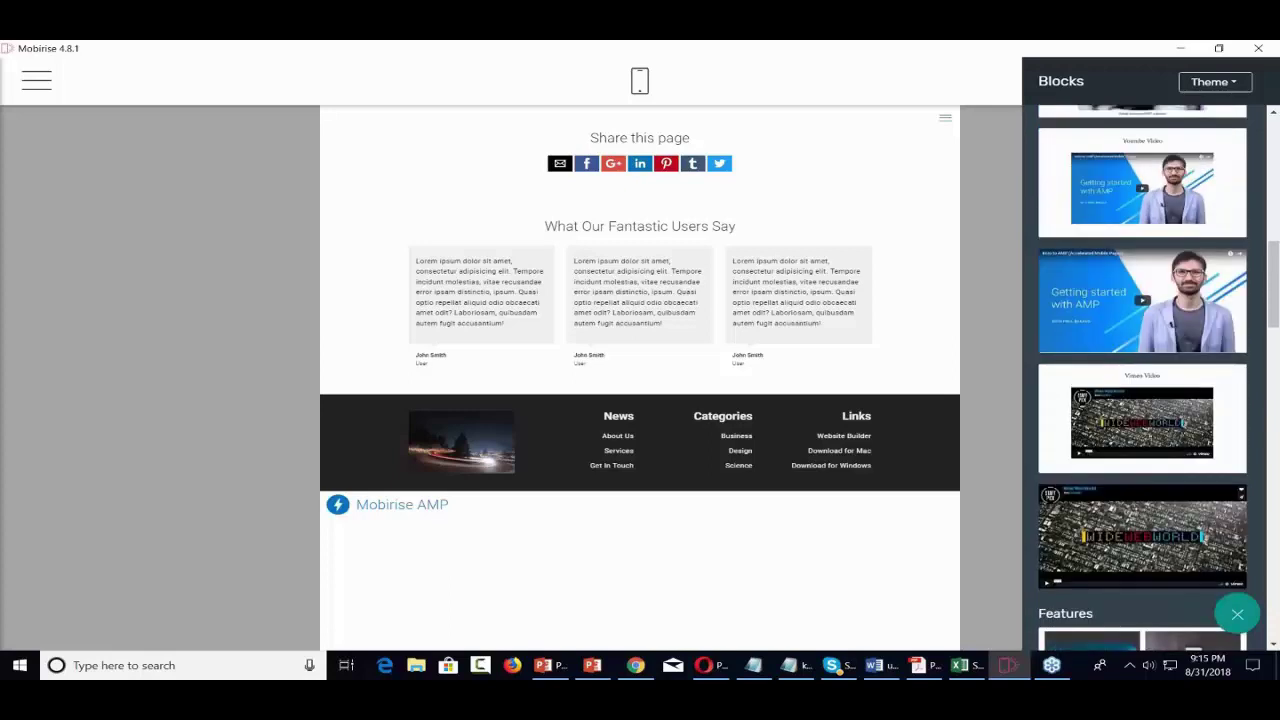
scroll(1153, 492, up, 1)
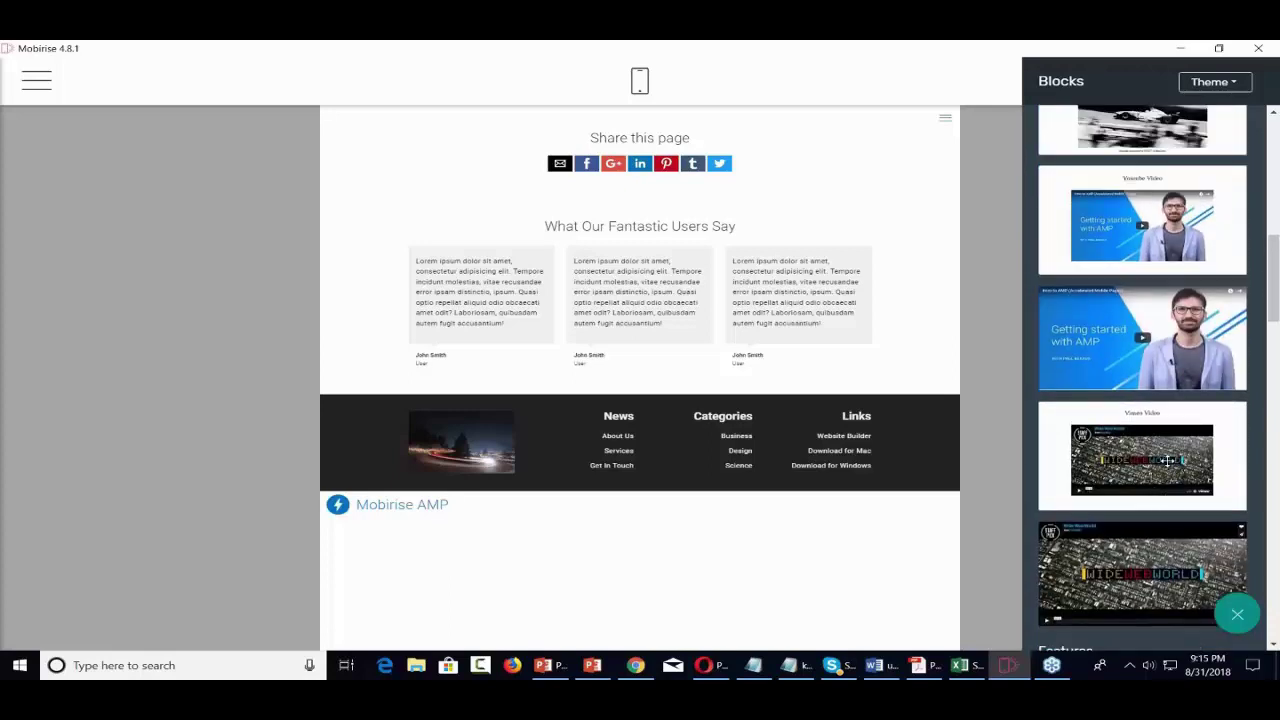
drag(1167, 459, 646, 136)
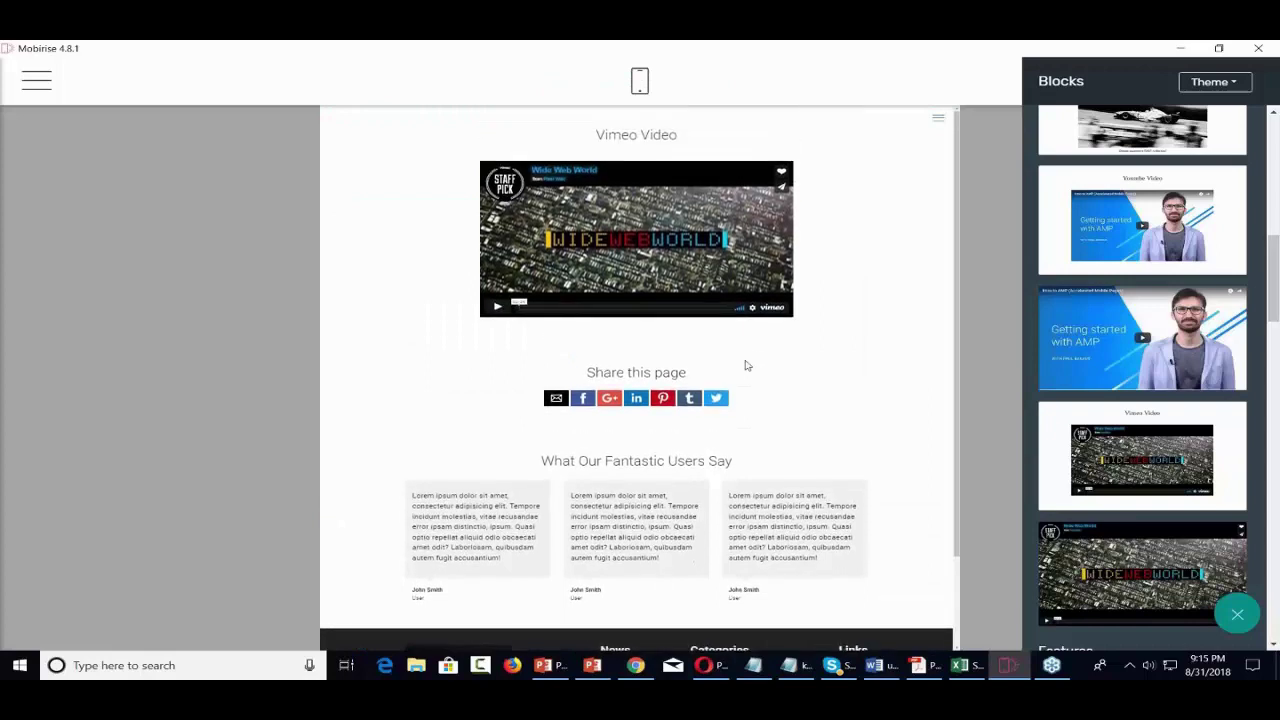
- Play the Wide Web World clip in the Vimeo Video block inside the editor
scroll(1189, 474, down, 3)
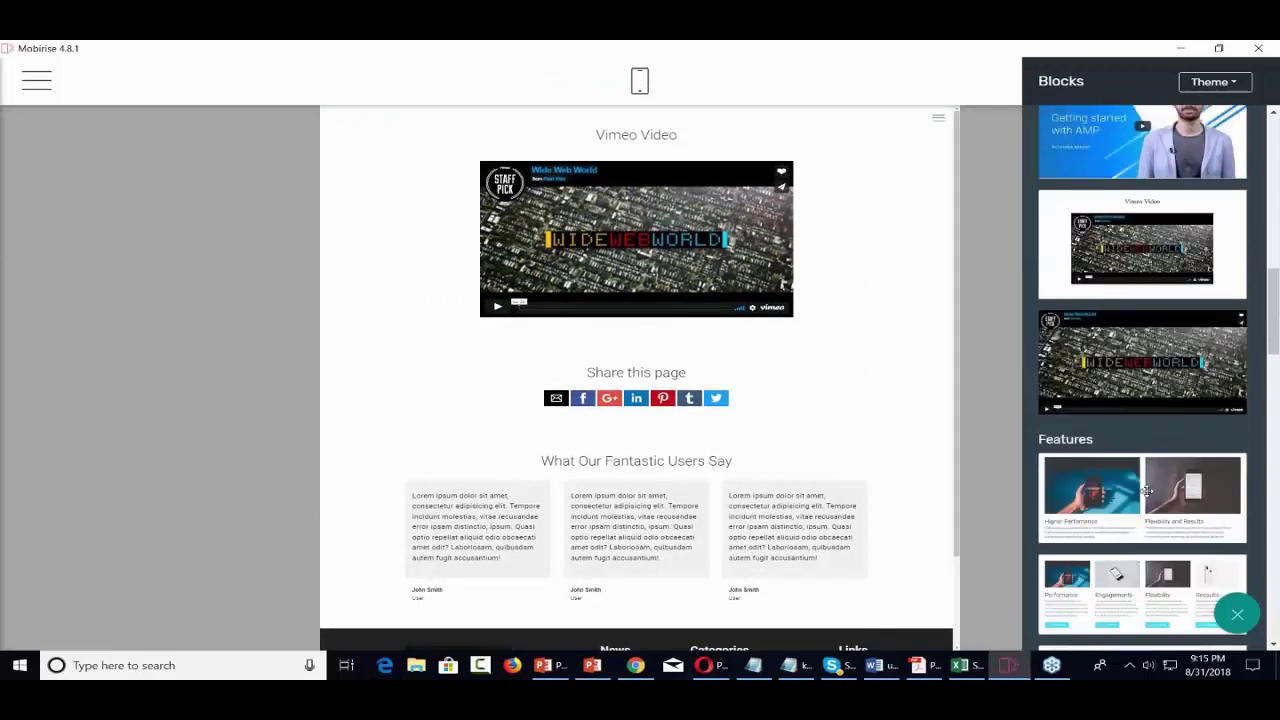
scroll(1131, 481, up, 2)
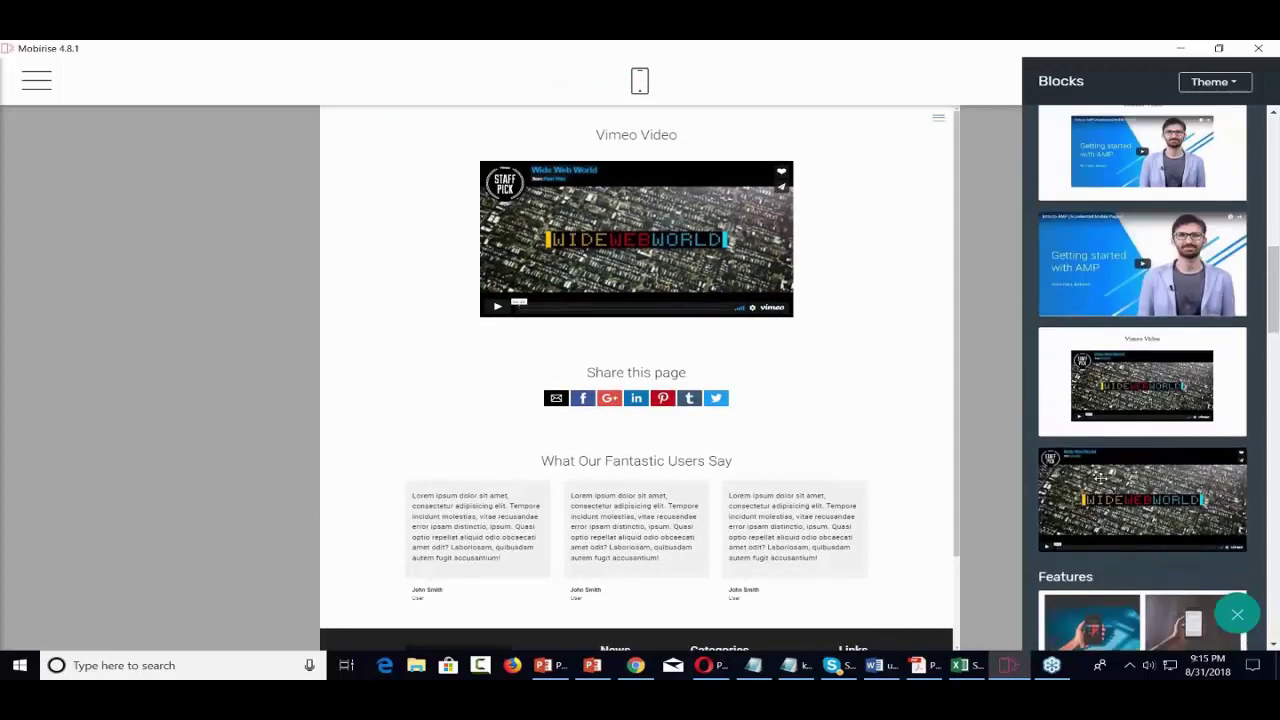
scroll(1100, 476, up, 5)
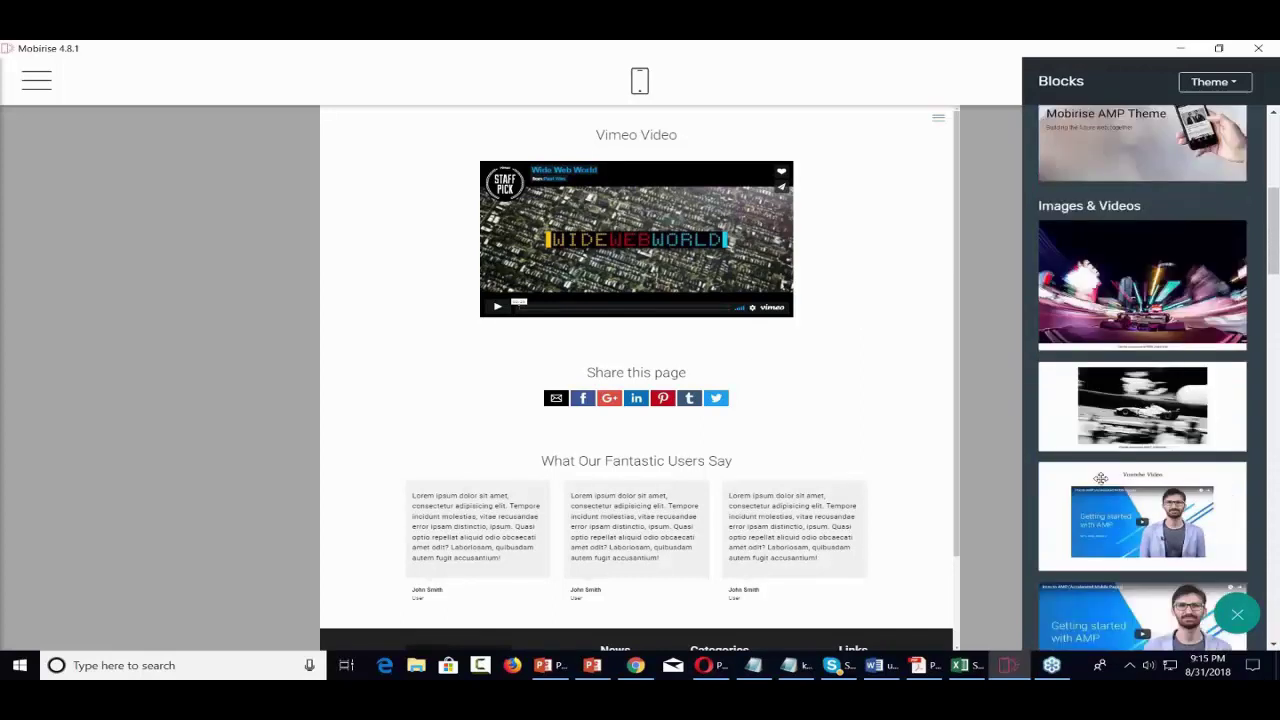
scroll(1100, 478, down, 1)
scroll(1100, 478, up, 2)
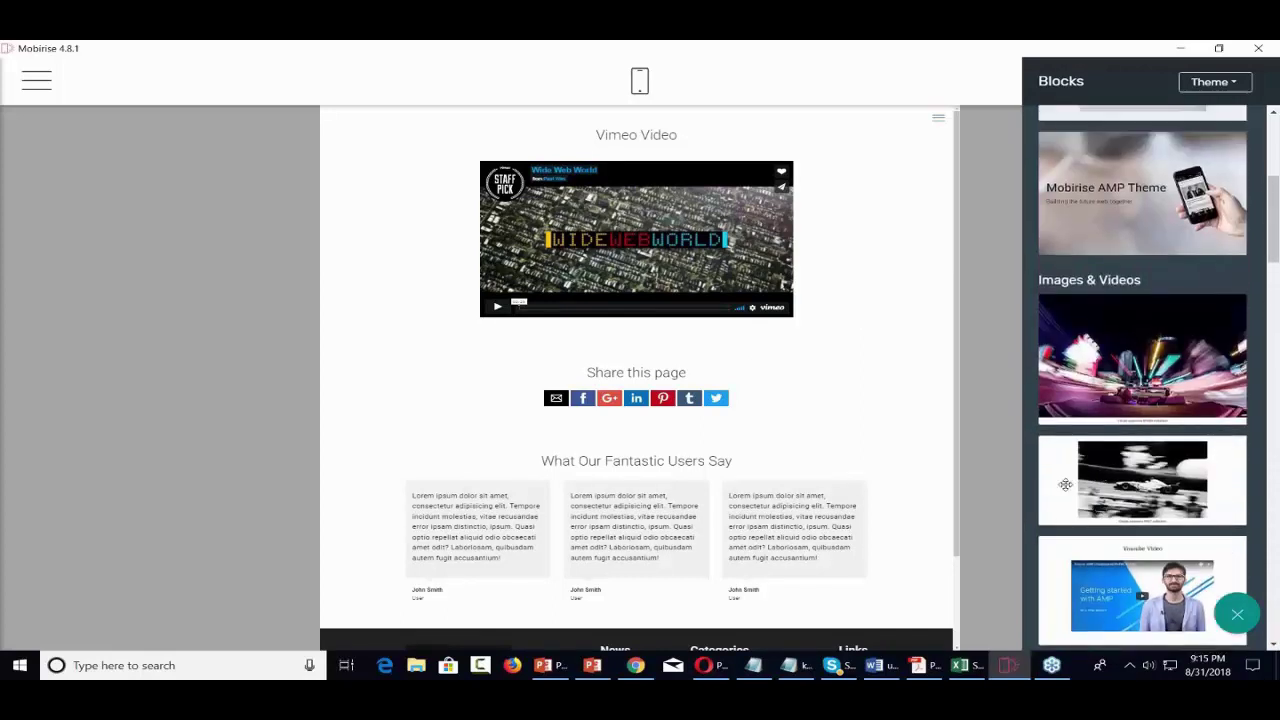
click(605, 231)
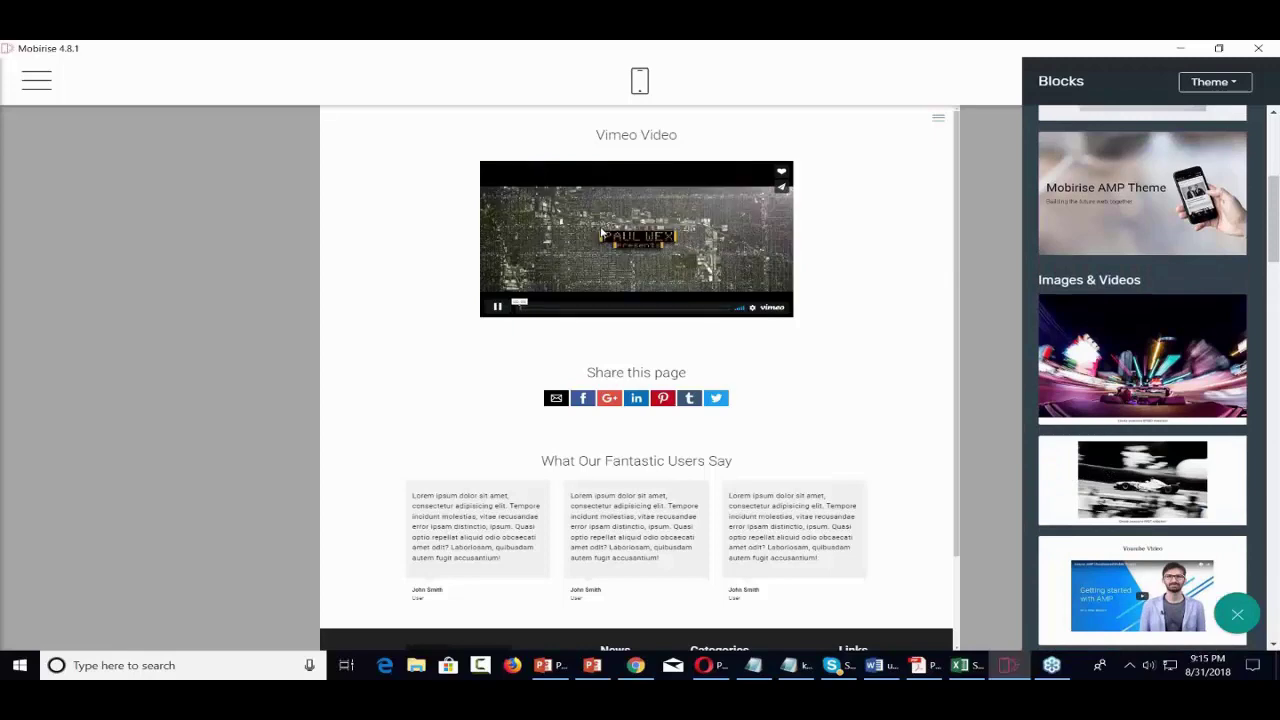
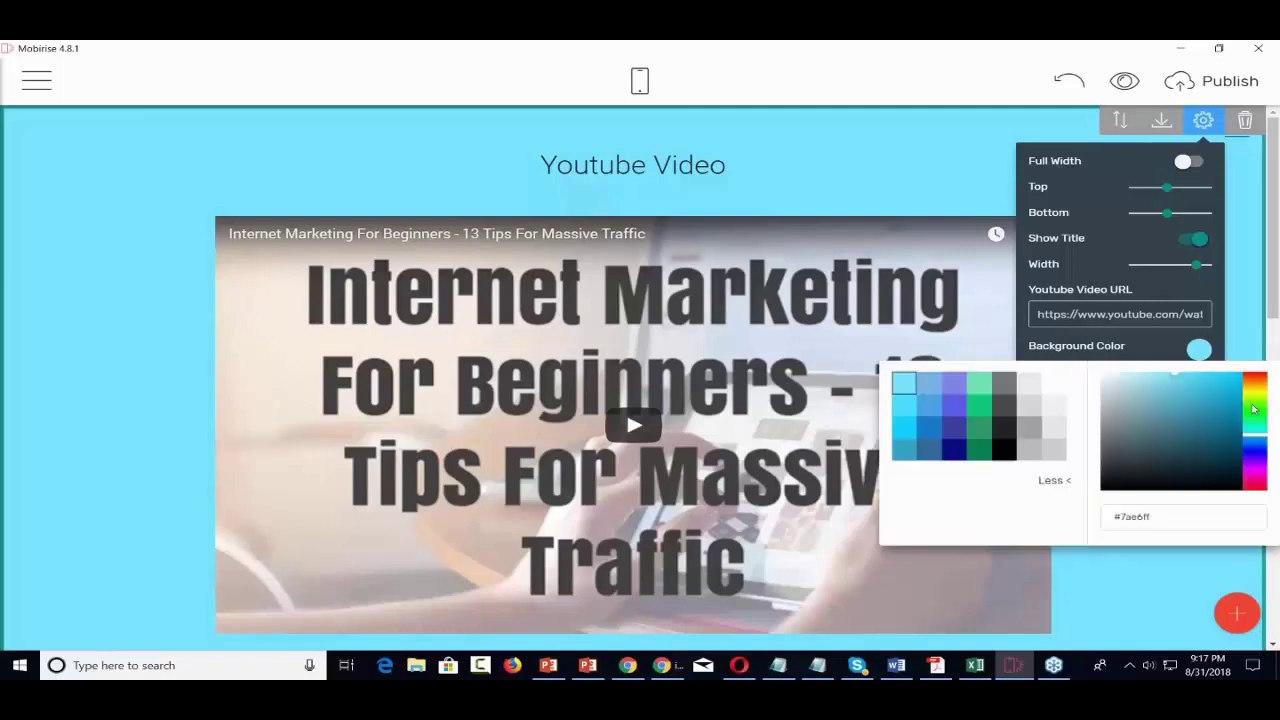
- Close the colour settings, preview the Check Out Our Videos page in Chrome, then minimize Chrome
click(1252, 310)
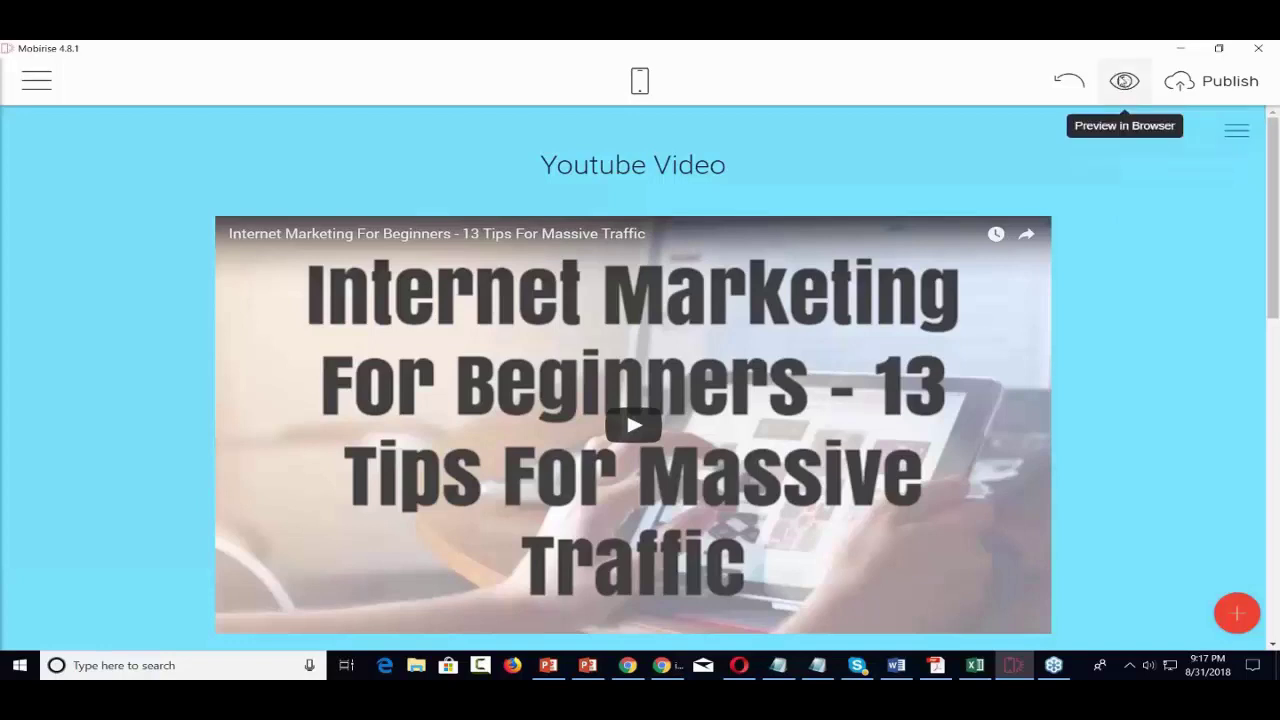
click(1122, 80)
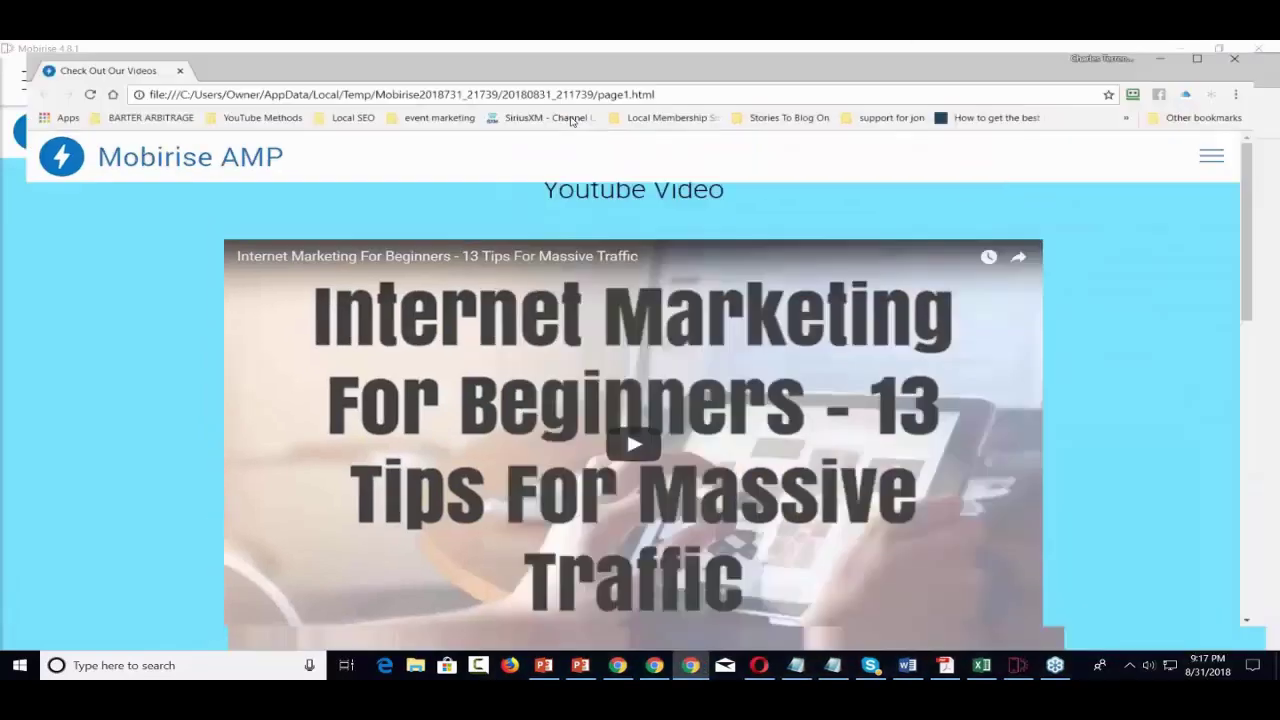
scroll(1215, 291, down, 2)
scroll(1215, 291, up, 2)
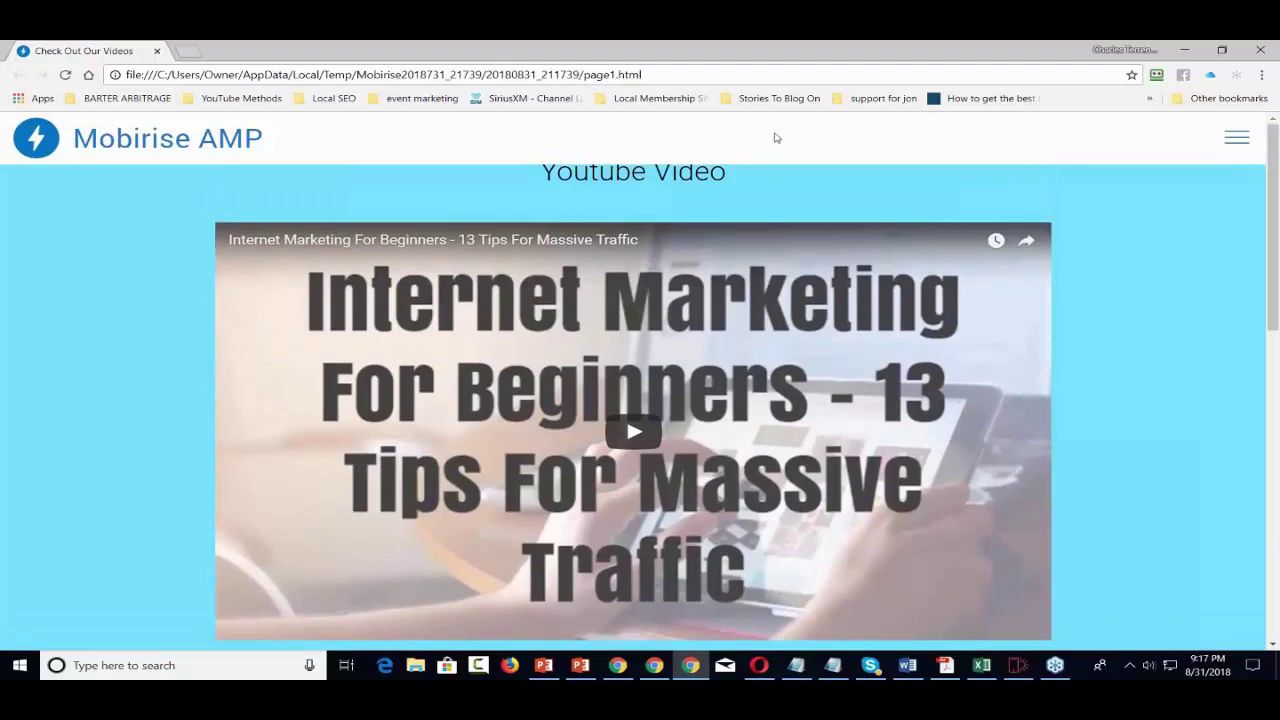
click(1187, 50)
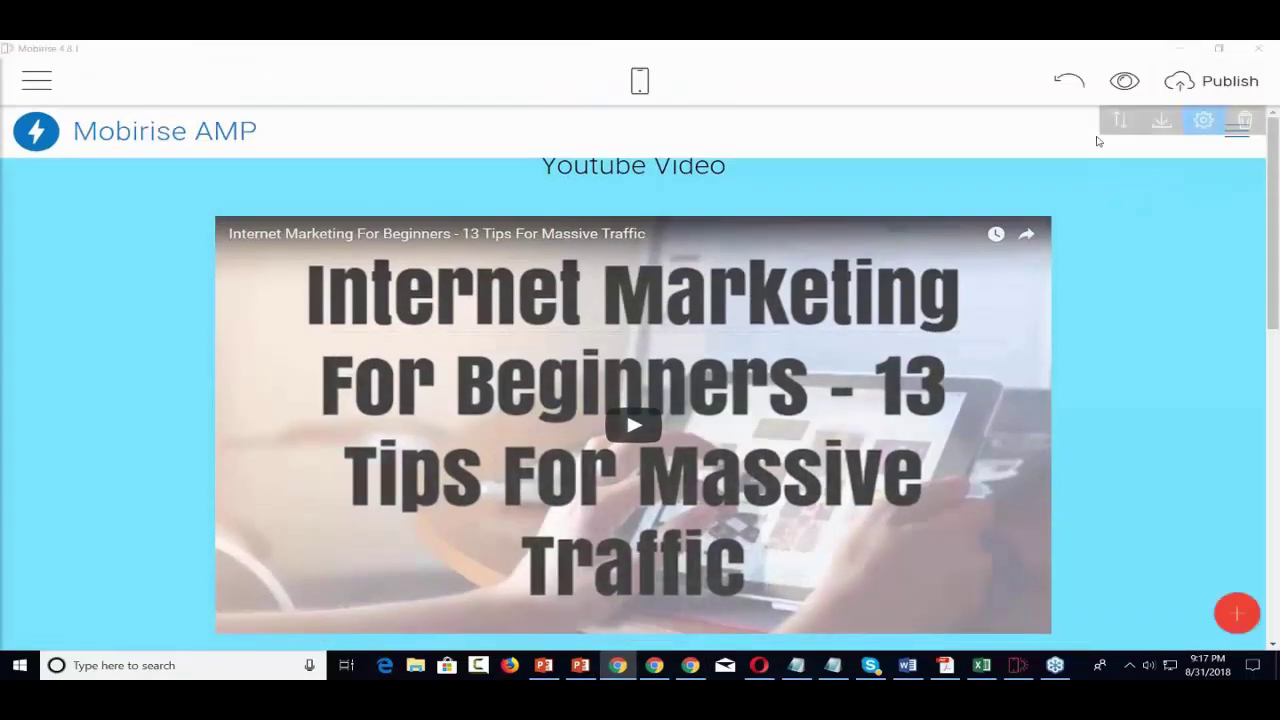
- In the menu block parameters, set logo height to 75 and toggle Show Logo off and on
click(1205, 121)
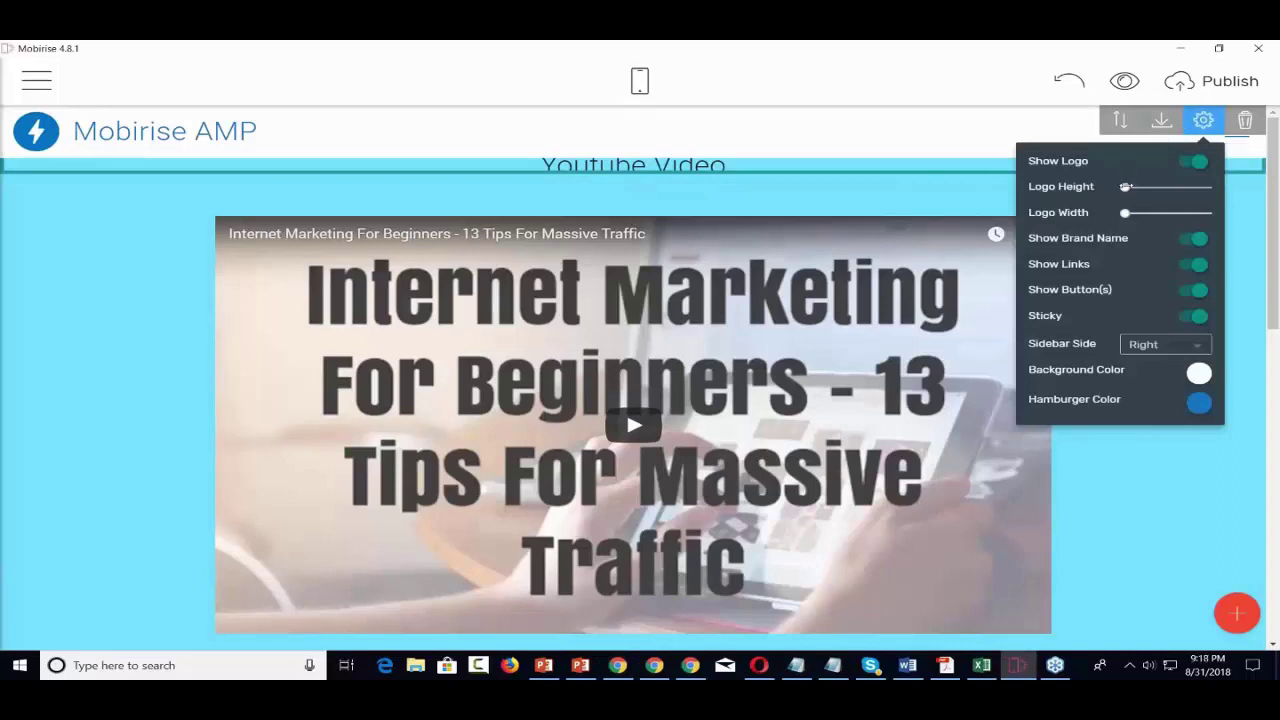
drag(1125, 186, 1101, 187)
click(1183, 170)
click(1183, 170)
click(1184, 166)
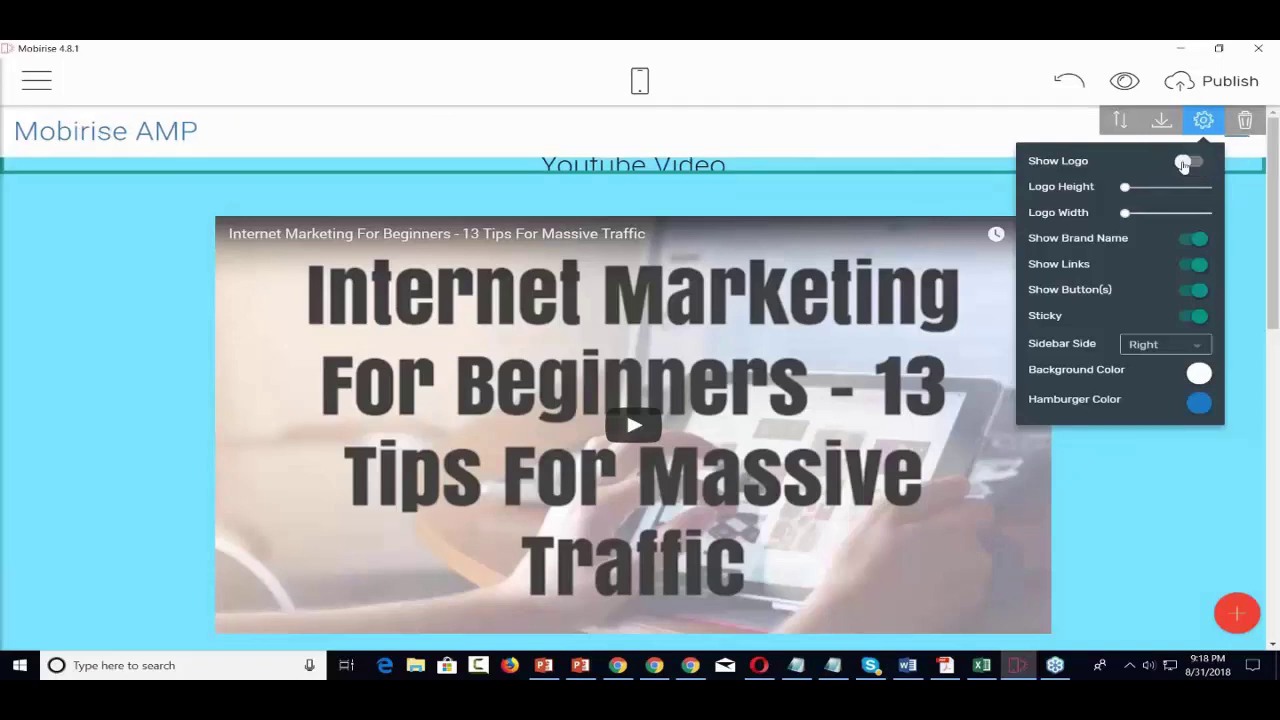
click(1189, 163)
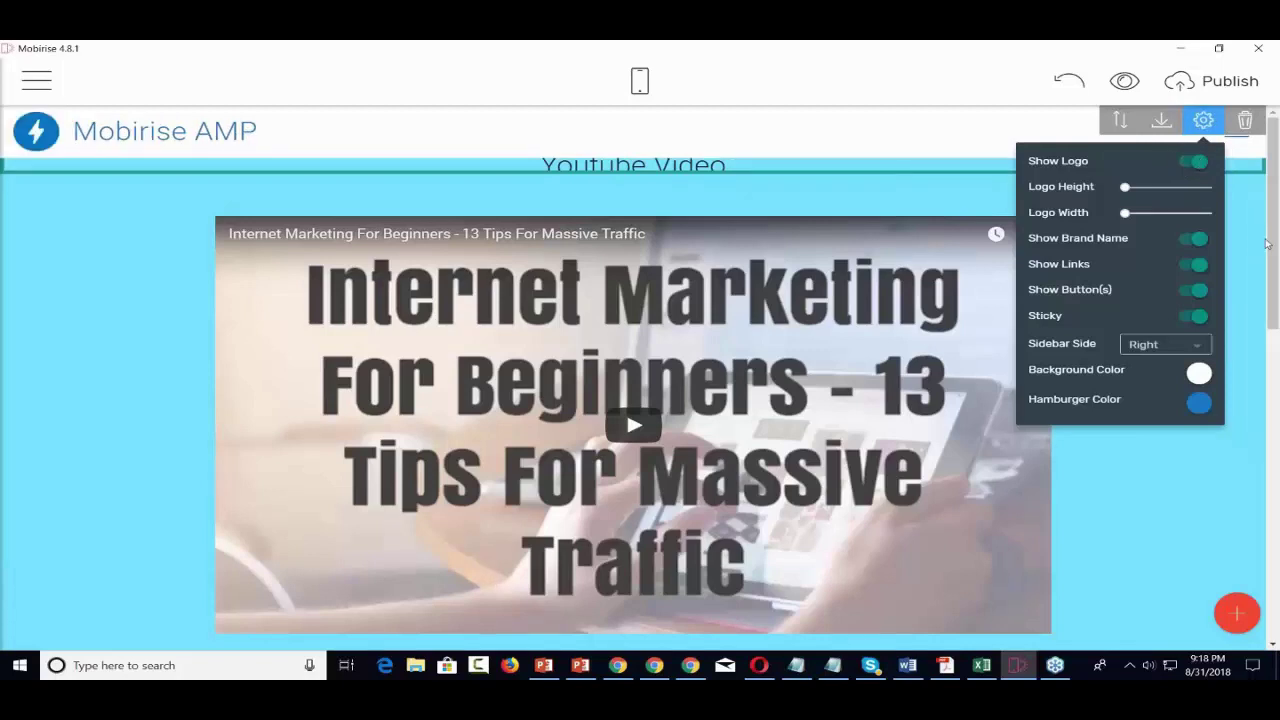
- Delete the Mobirise AMP menu block from the page
click(1245, 121)
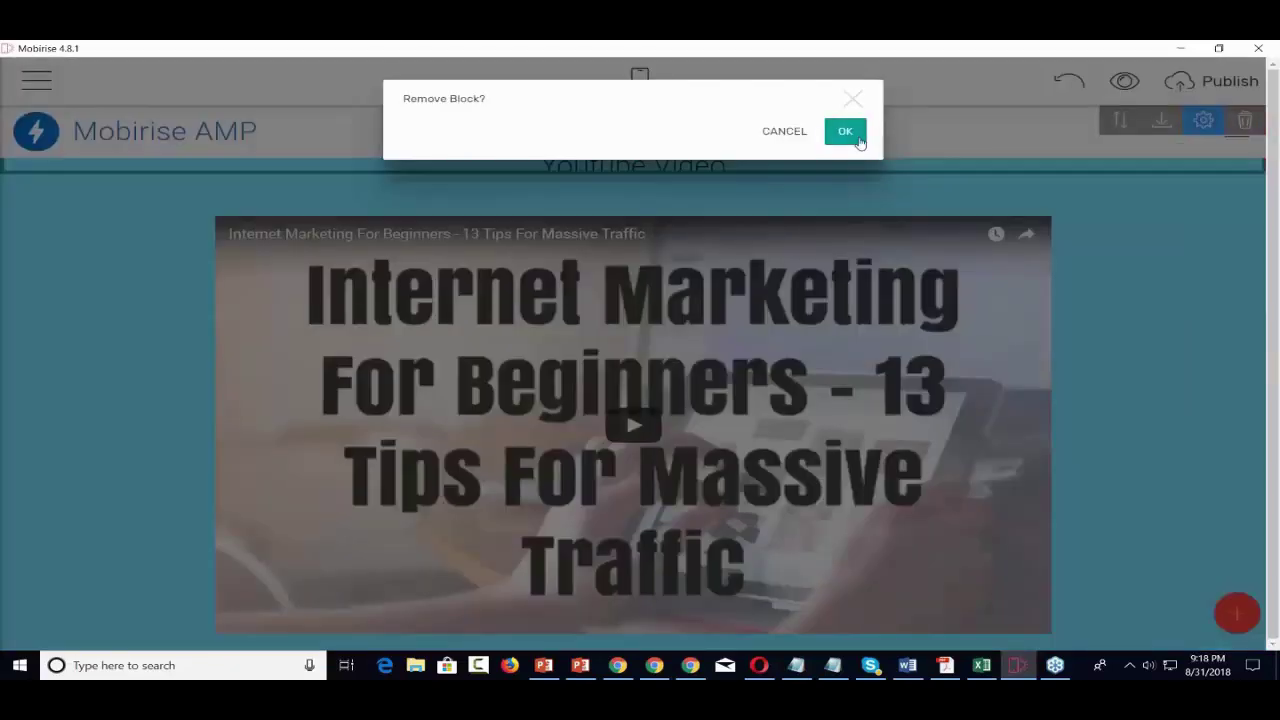
click(857, 139)
scroll(1080, 235, down, 8)
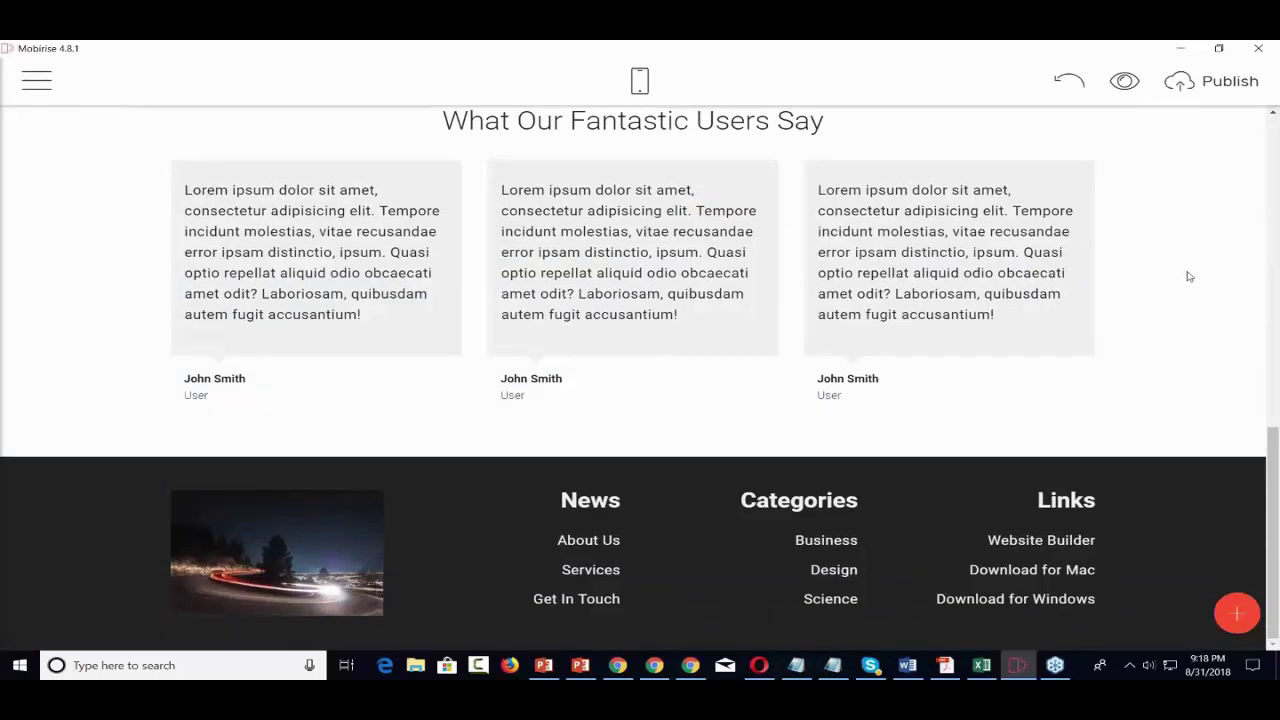
- Add a Menu block to the page and reposition the Mobirise AMP header block
click(1237, 613)
scroll(1158, 435, up, 5)
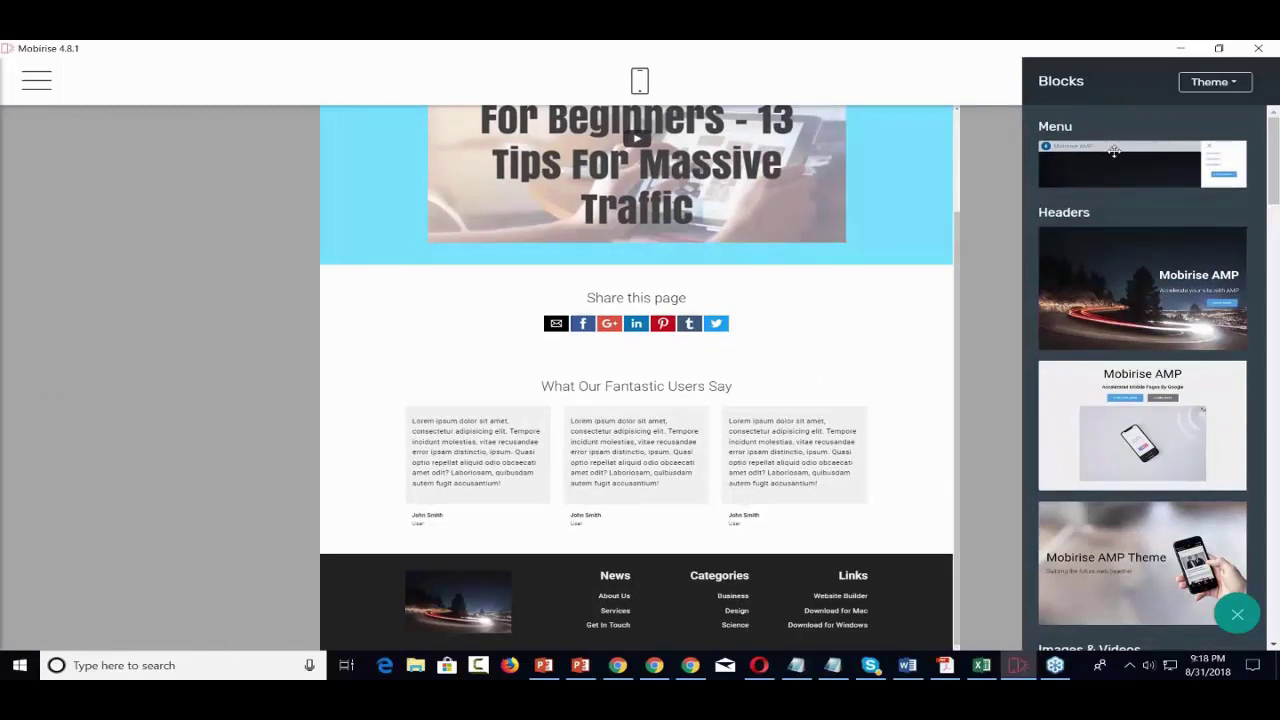
drag(1112, 155, 649, 630)
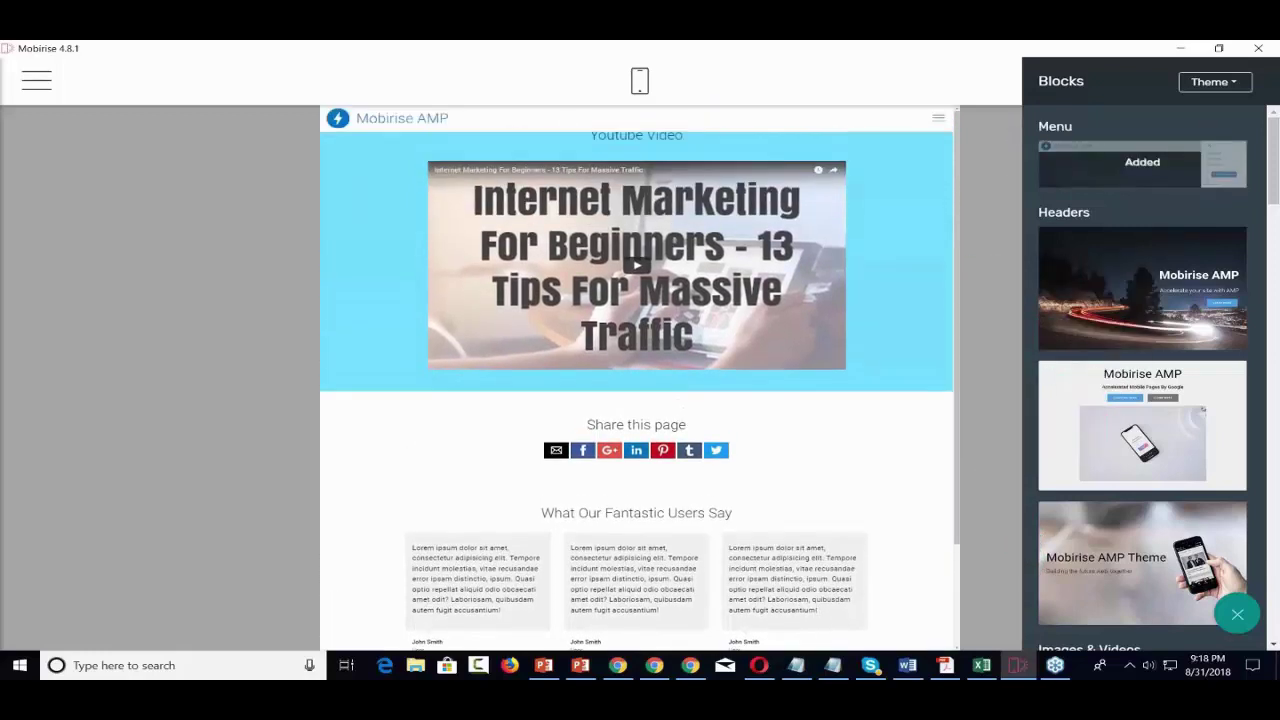
click(1008, 155)
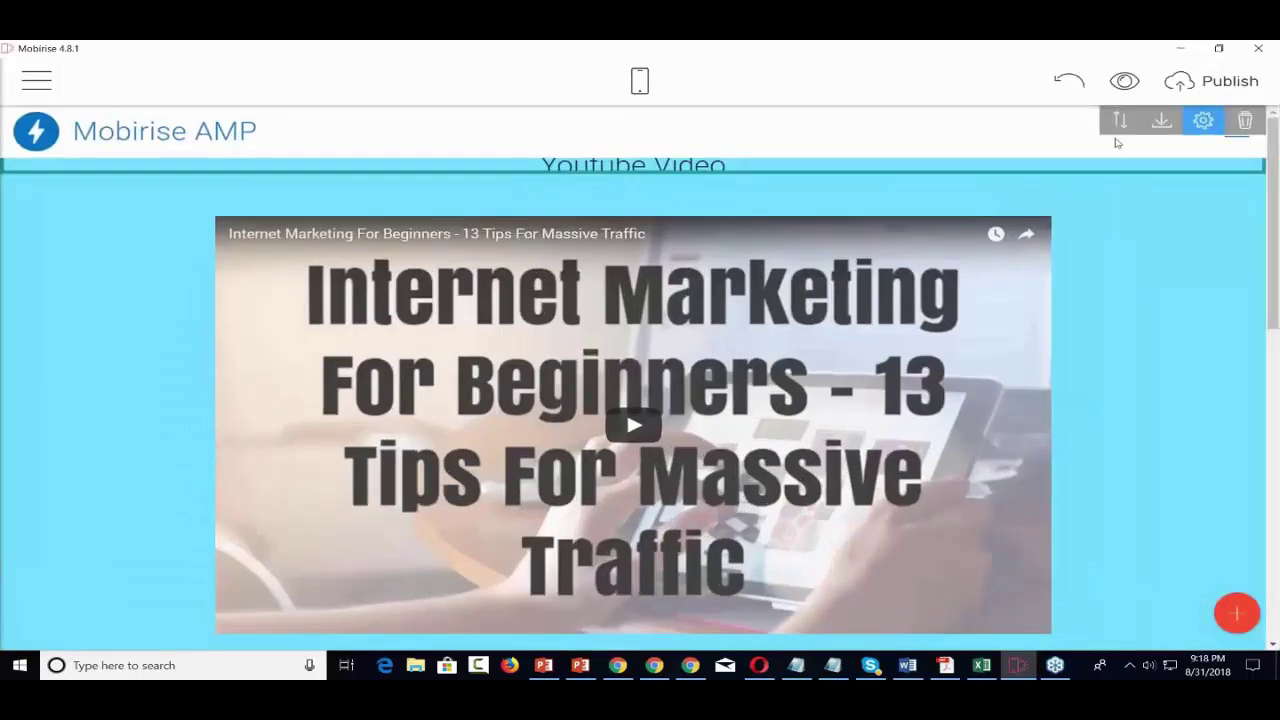
click(640, 81)
click(640, 81)
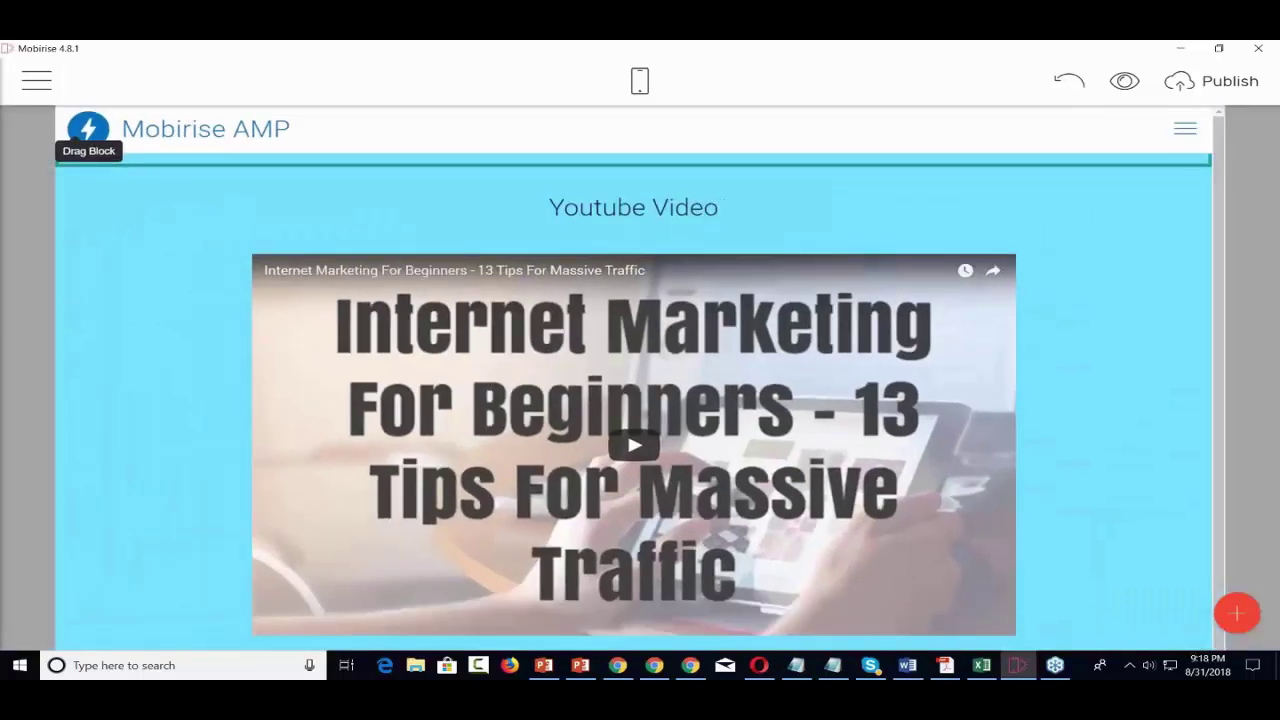
drag(88, 128, 878, 629)
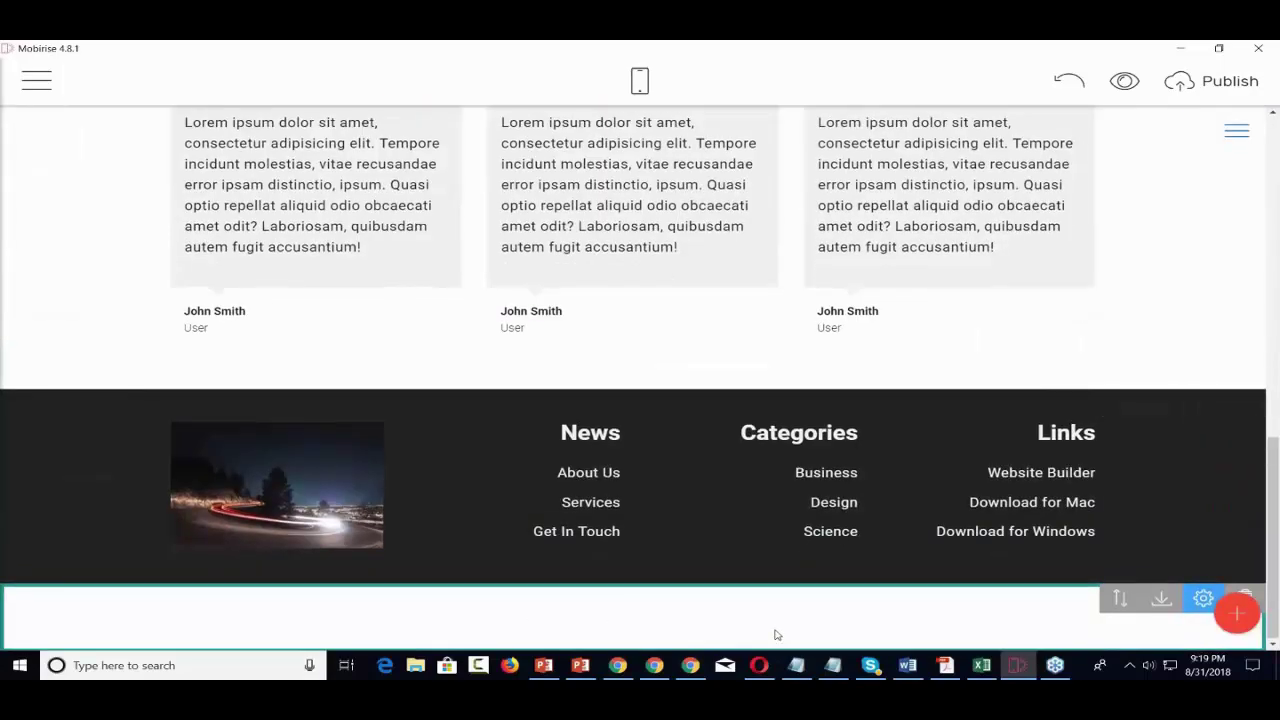
- Delete the empty block left at the bottom of the page
scroll(776, 634, up, 15)
scroll(1255, 600, down, 15)
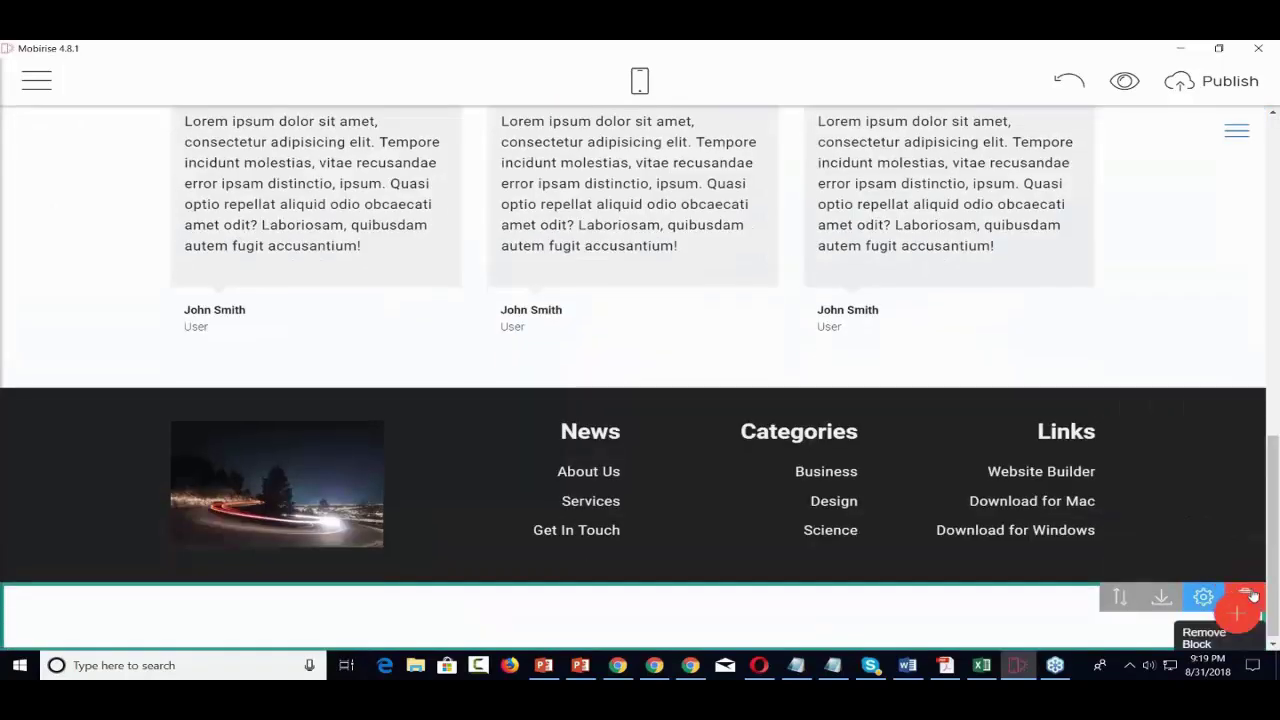
click(1247, 596)
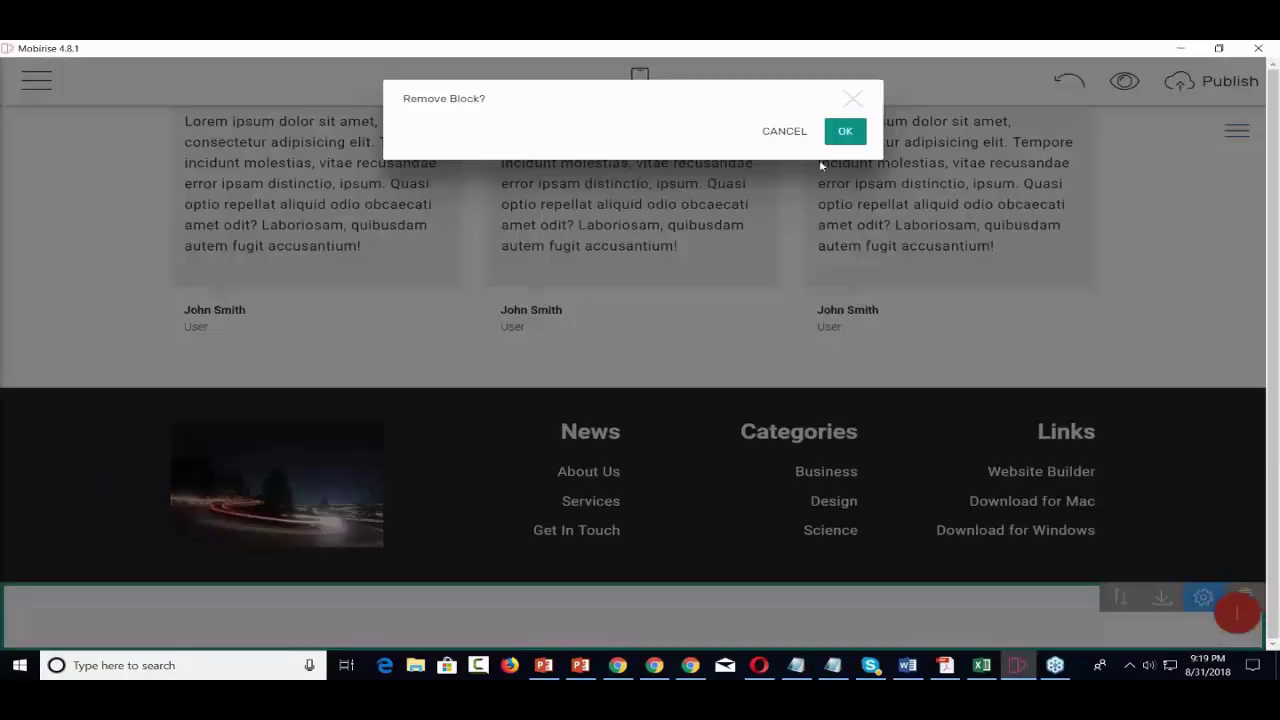
click(845, 131)
scroll(840, 380, up, 10)
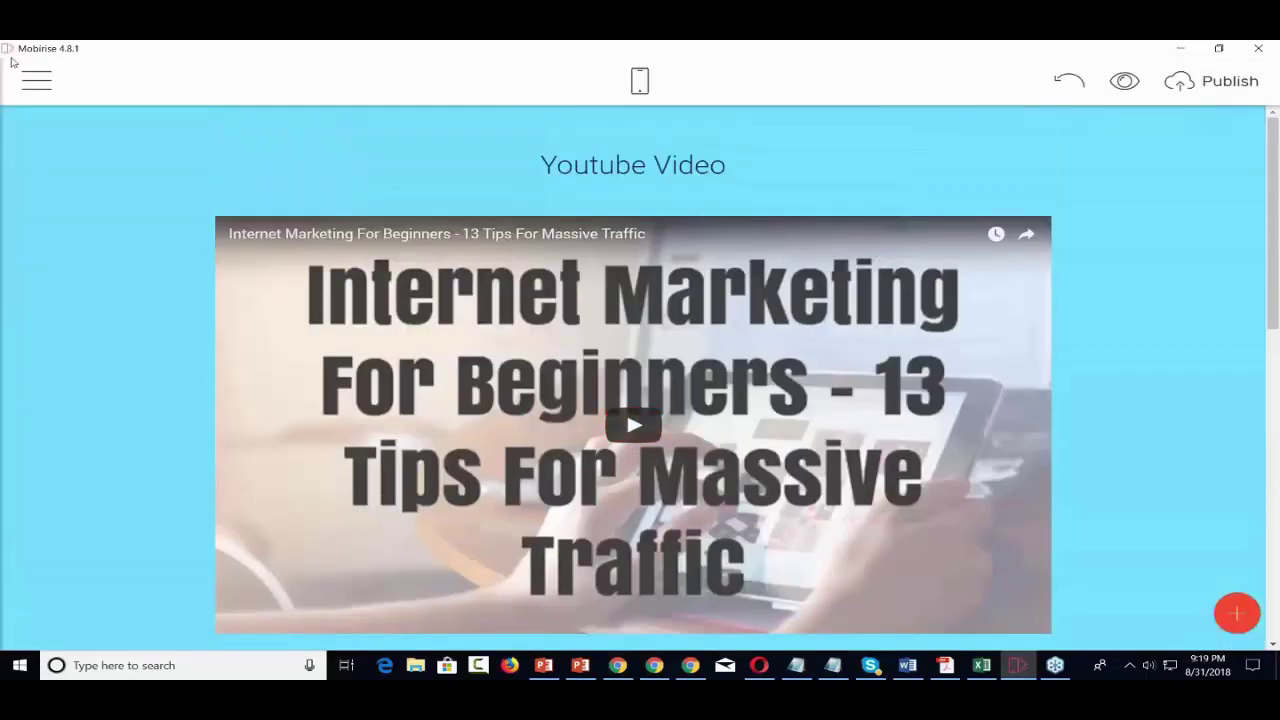
click(36, 80)
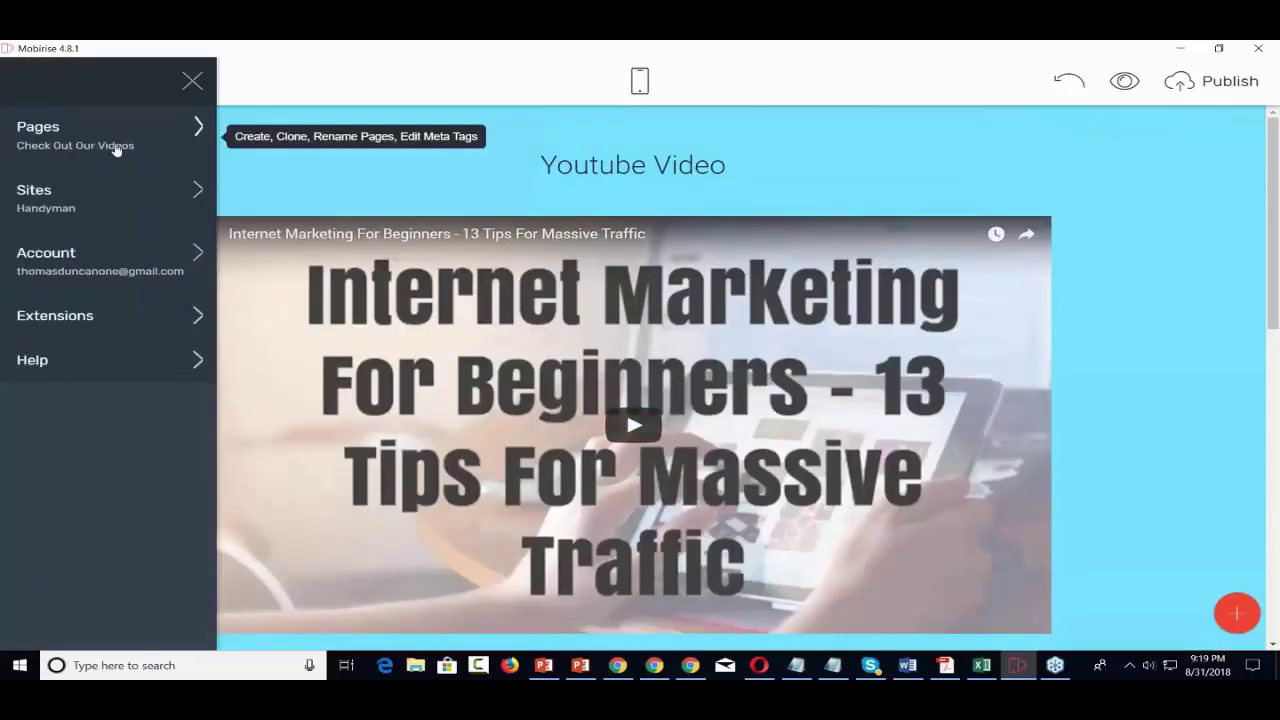
- Switch to editing the Home page from the site pages list
click(199, 130)
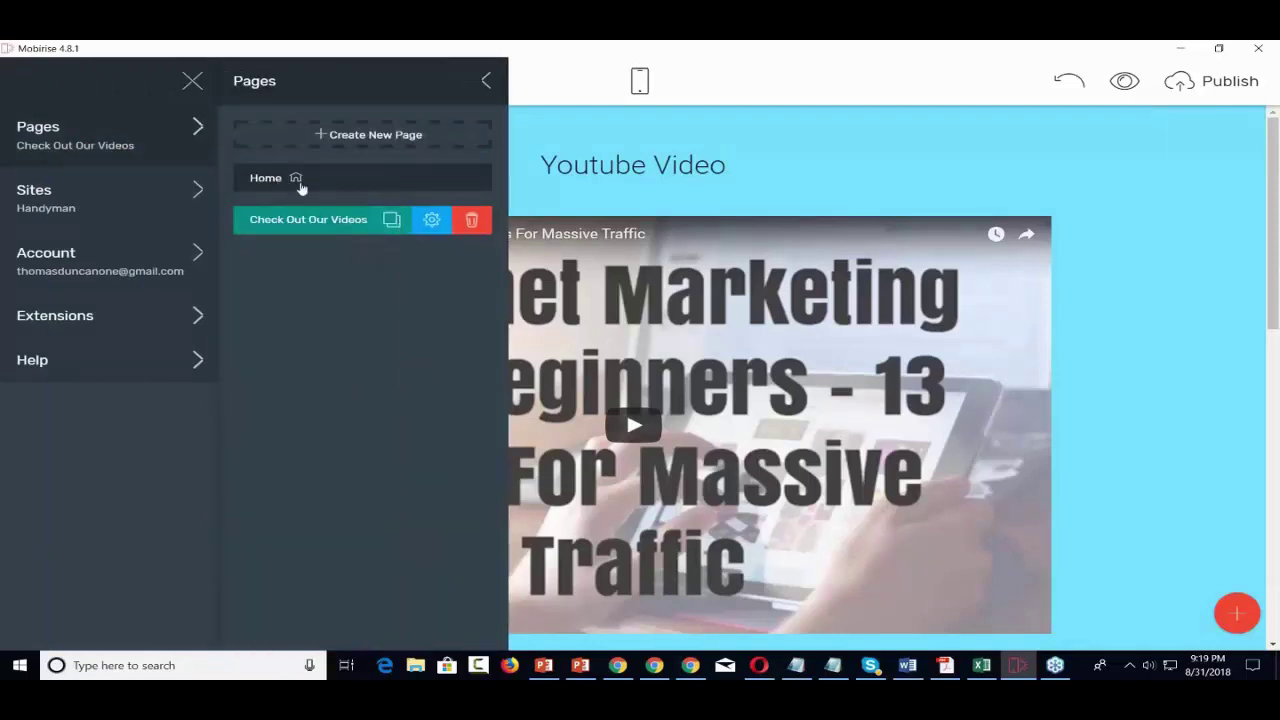
click(281, 186)
click(386, 184)
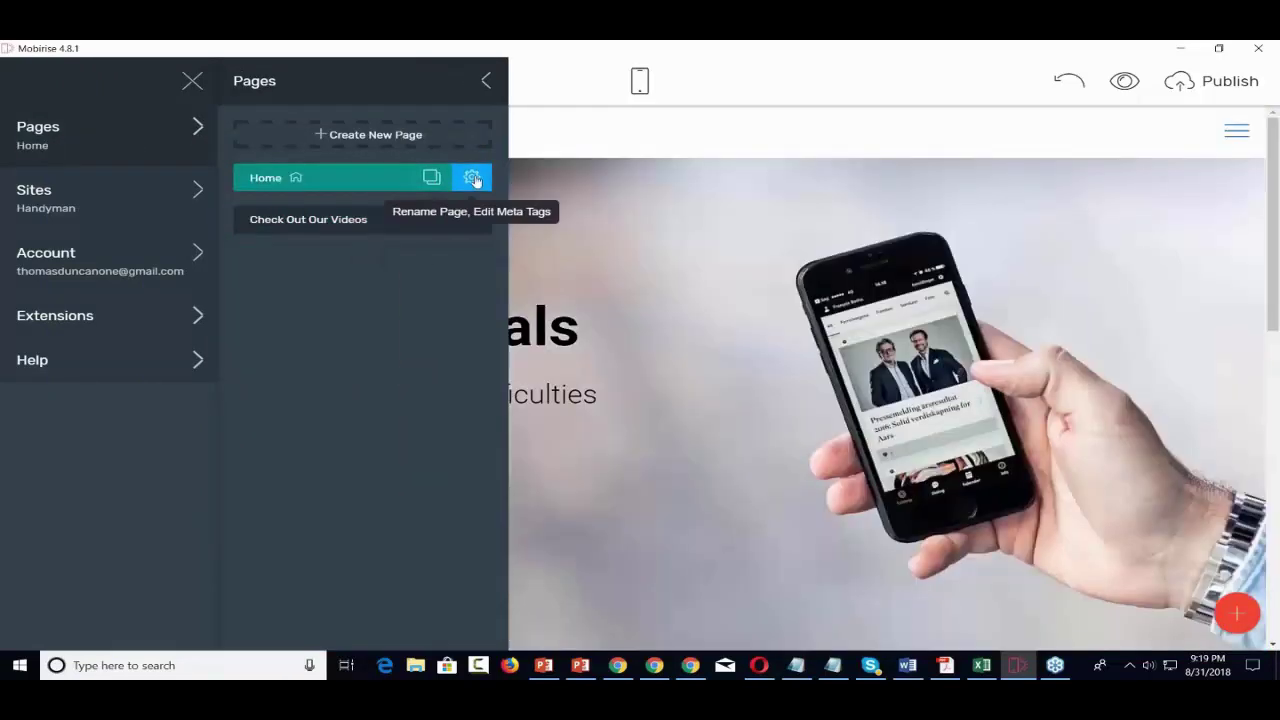
click(750, 135)
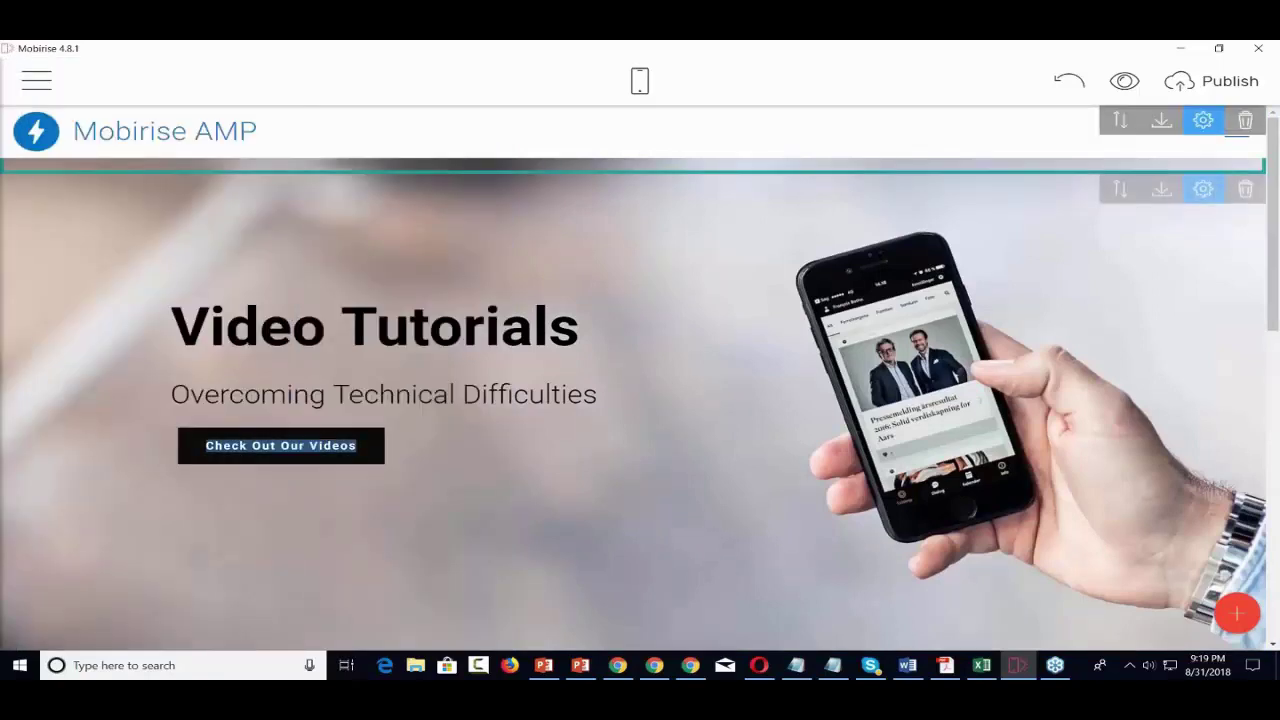
- Link the Check Out Our Videos button to the 'Check Out Our Videos' site page
click(281, 445)
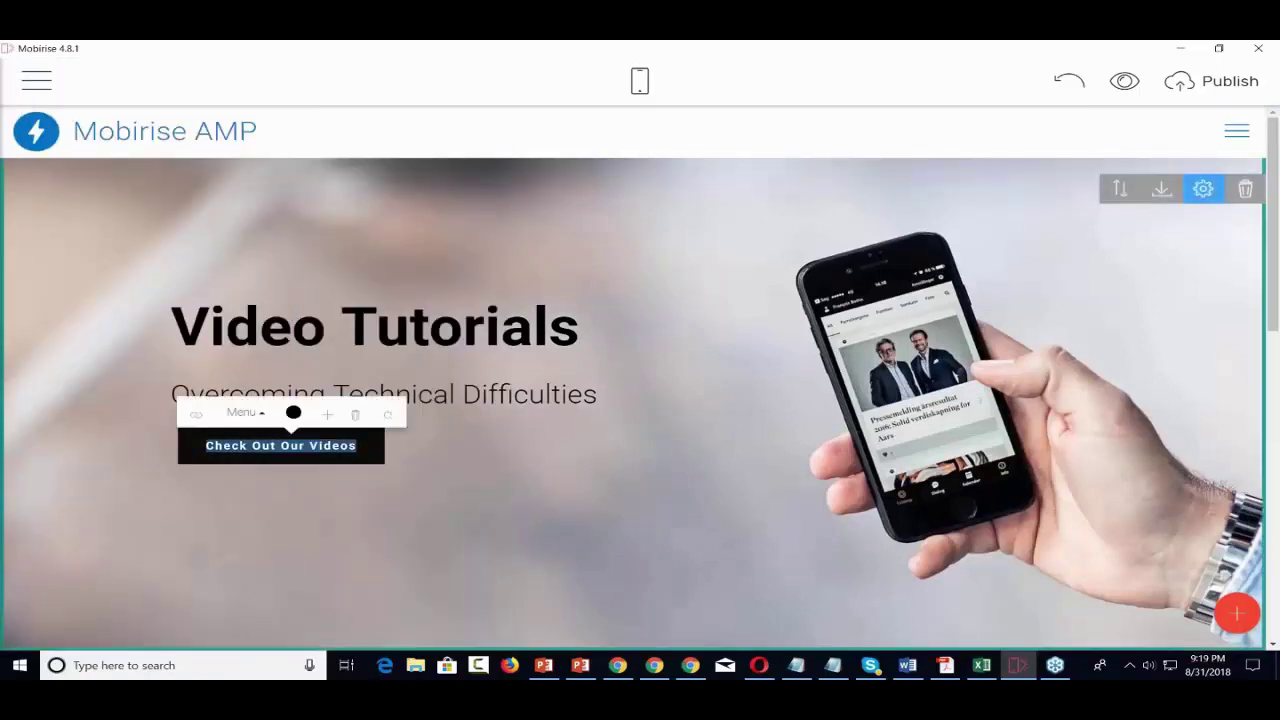
click(196, 417)
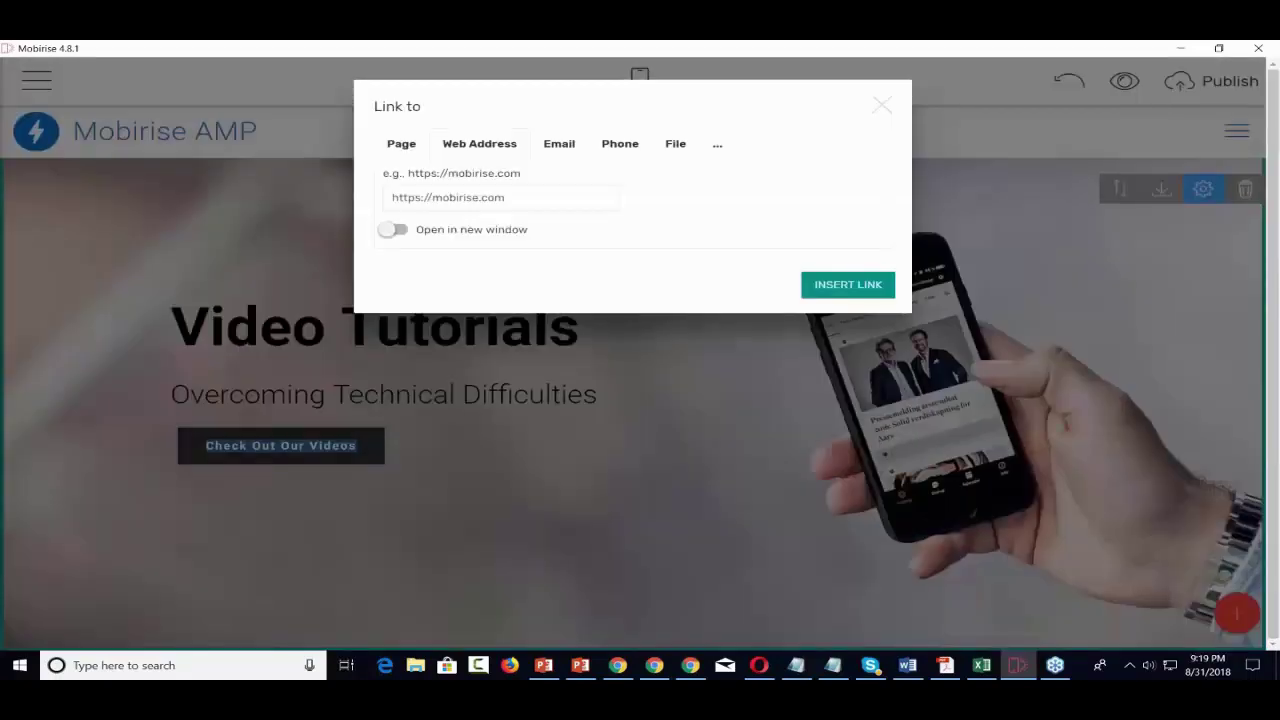
click(406, 146)
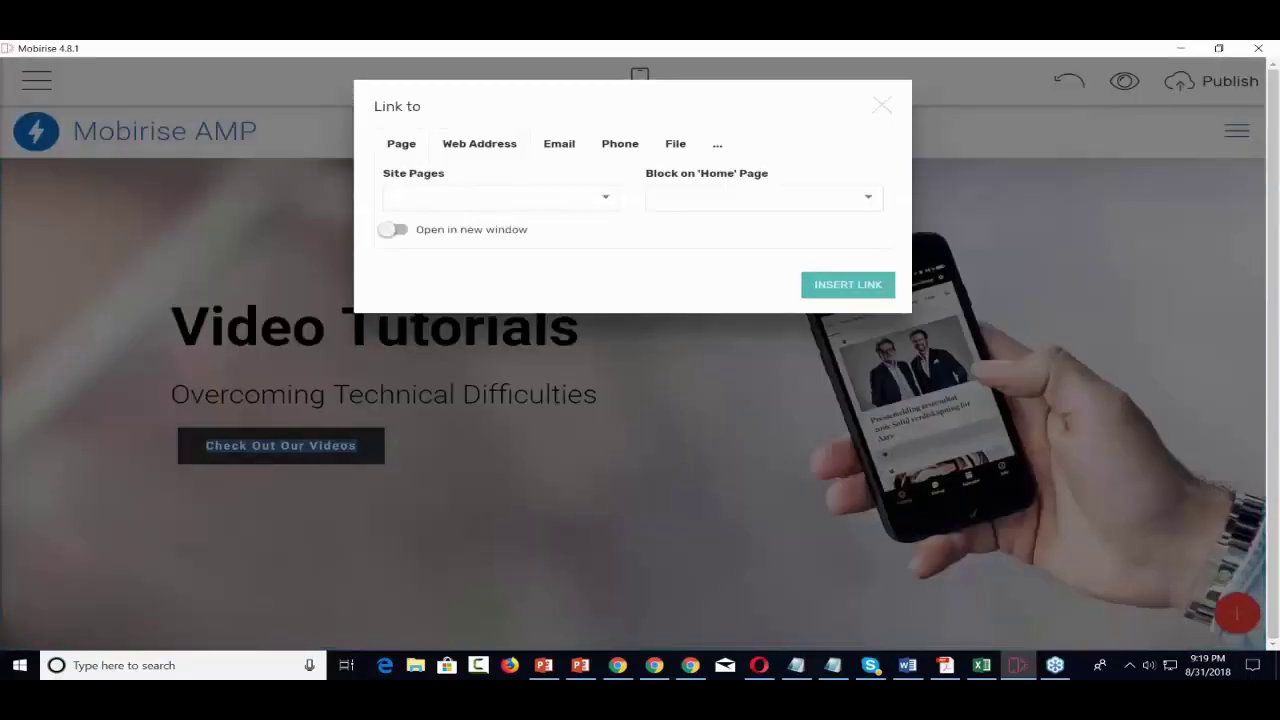
click(596, 197)
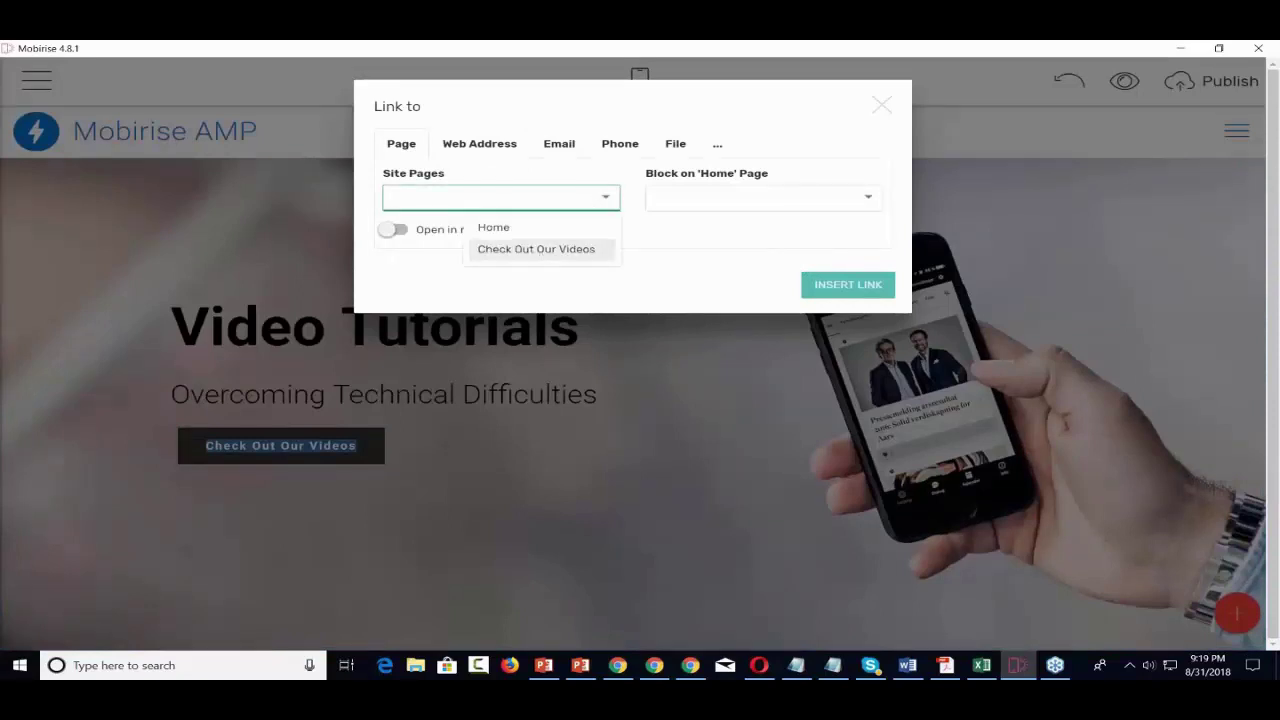
click(541, 250)
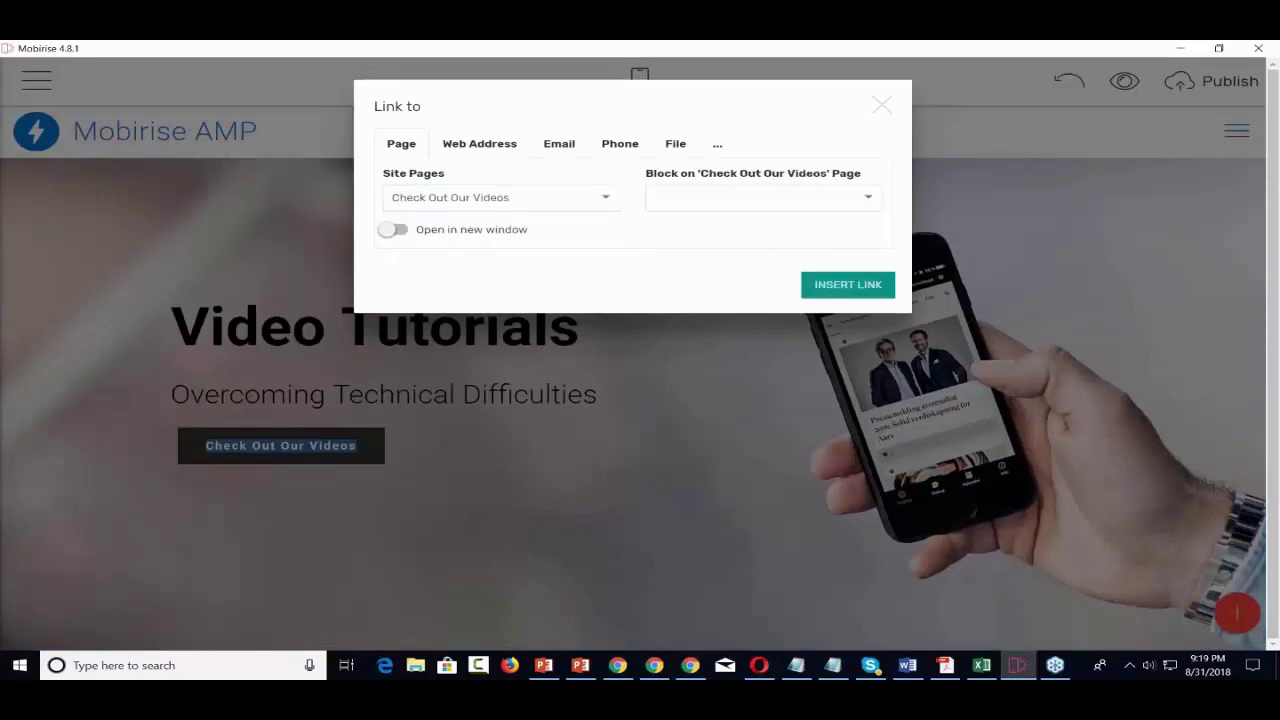
click(846, 285)
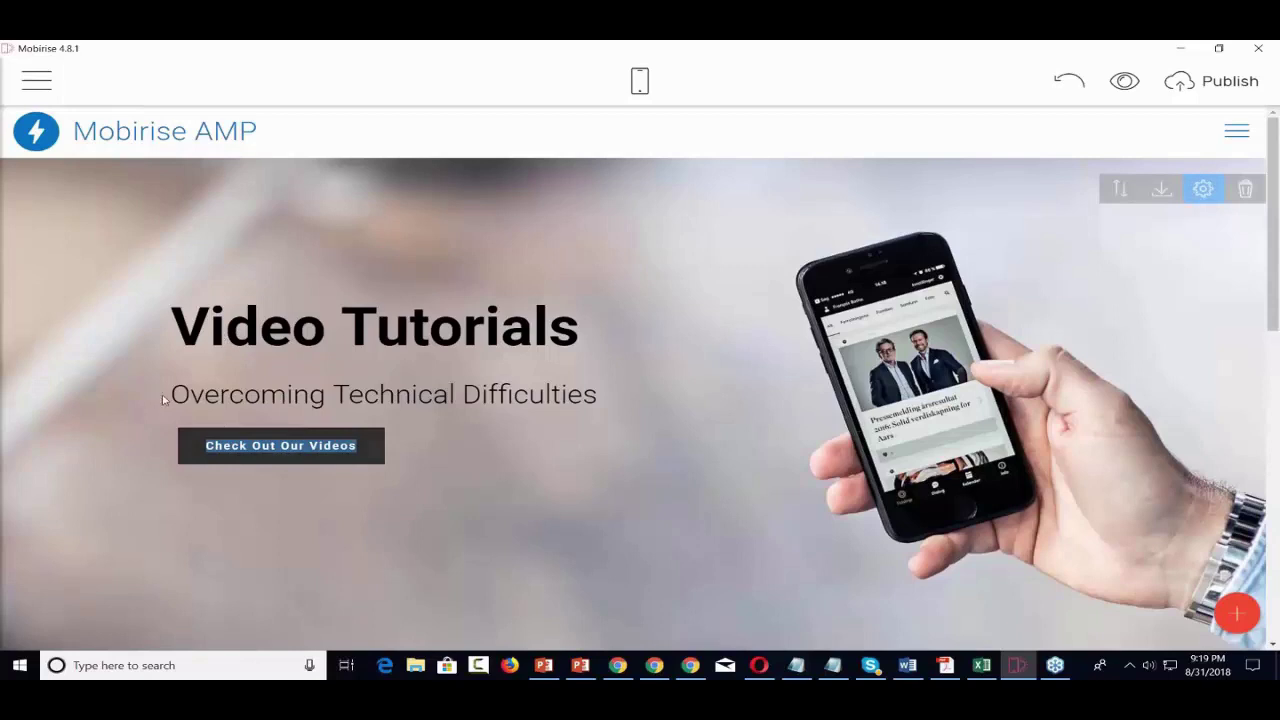
- Replace the Mobirise AMP menu brand text with 'Video Tutorials'
click(273, 136)
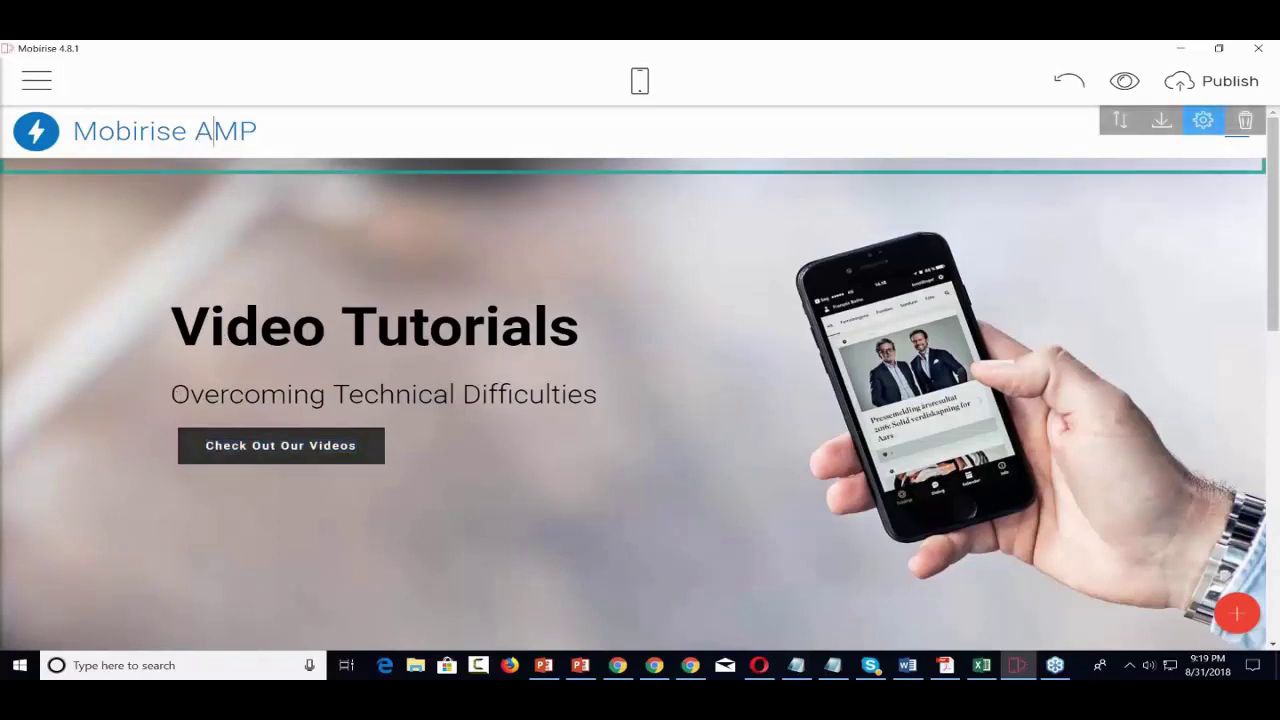
triple_click(143, 133)
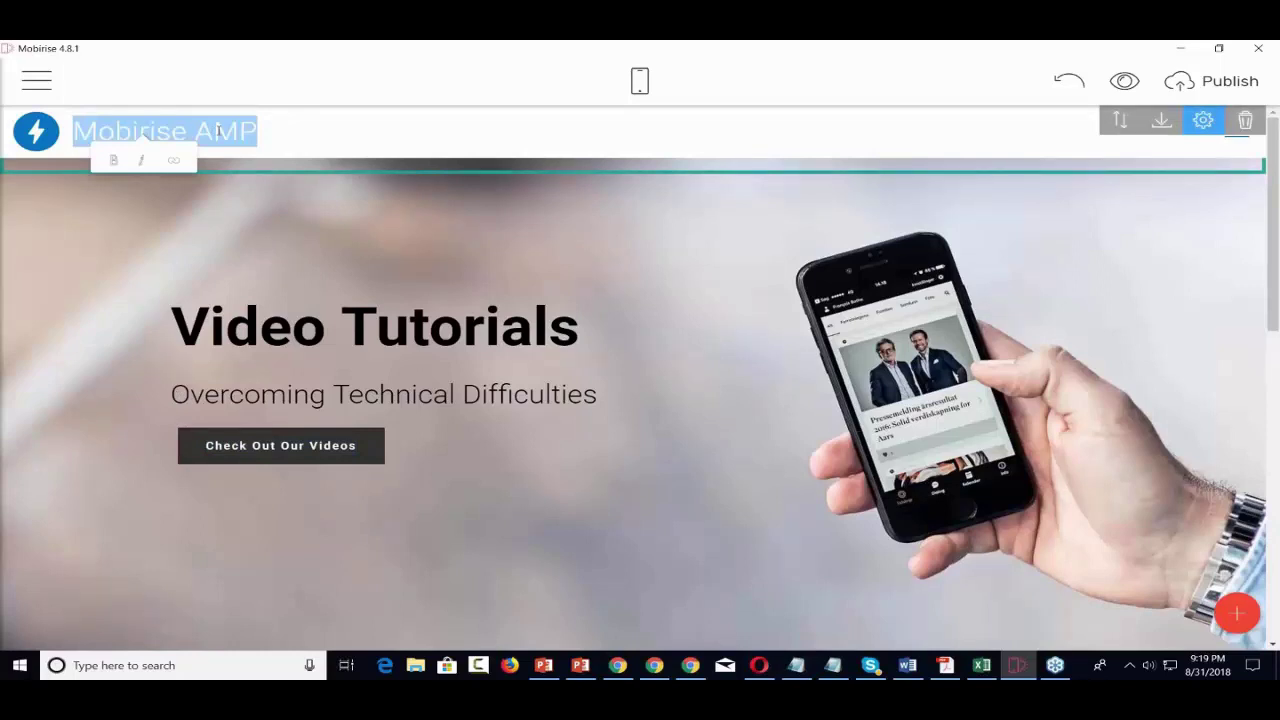
text(Video)
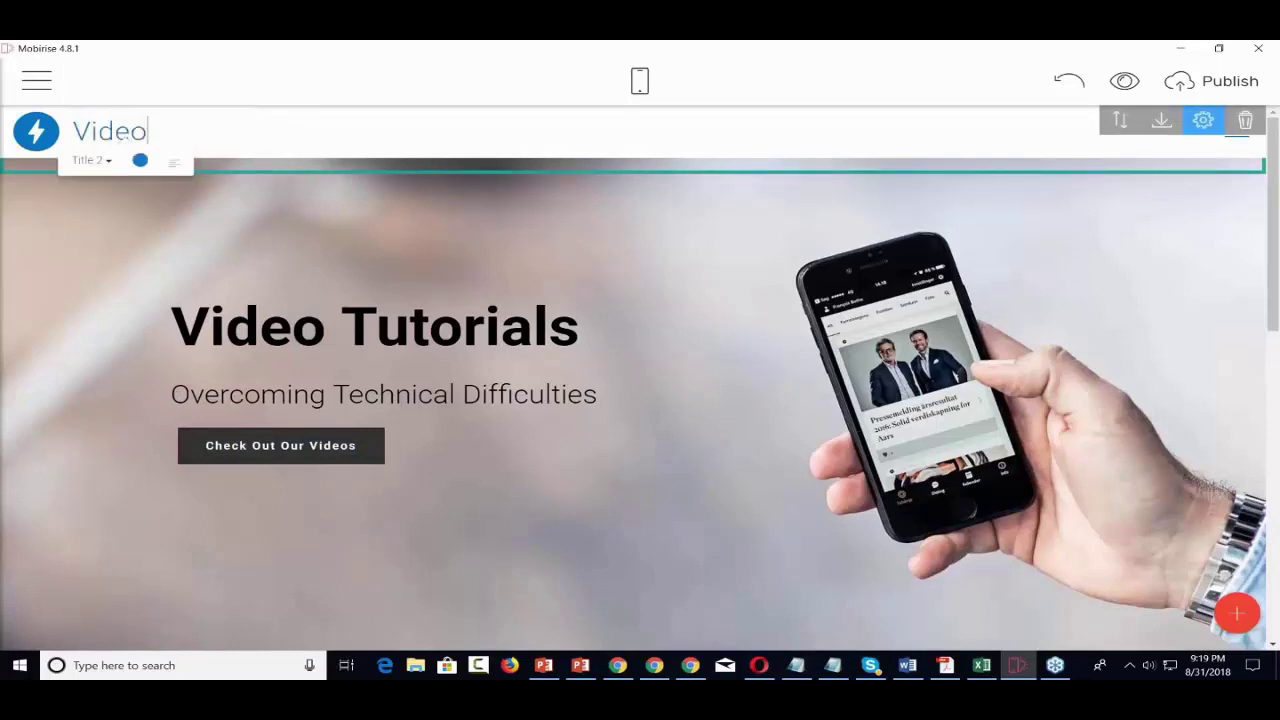
text( Tutorials)
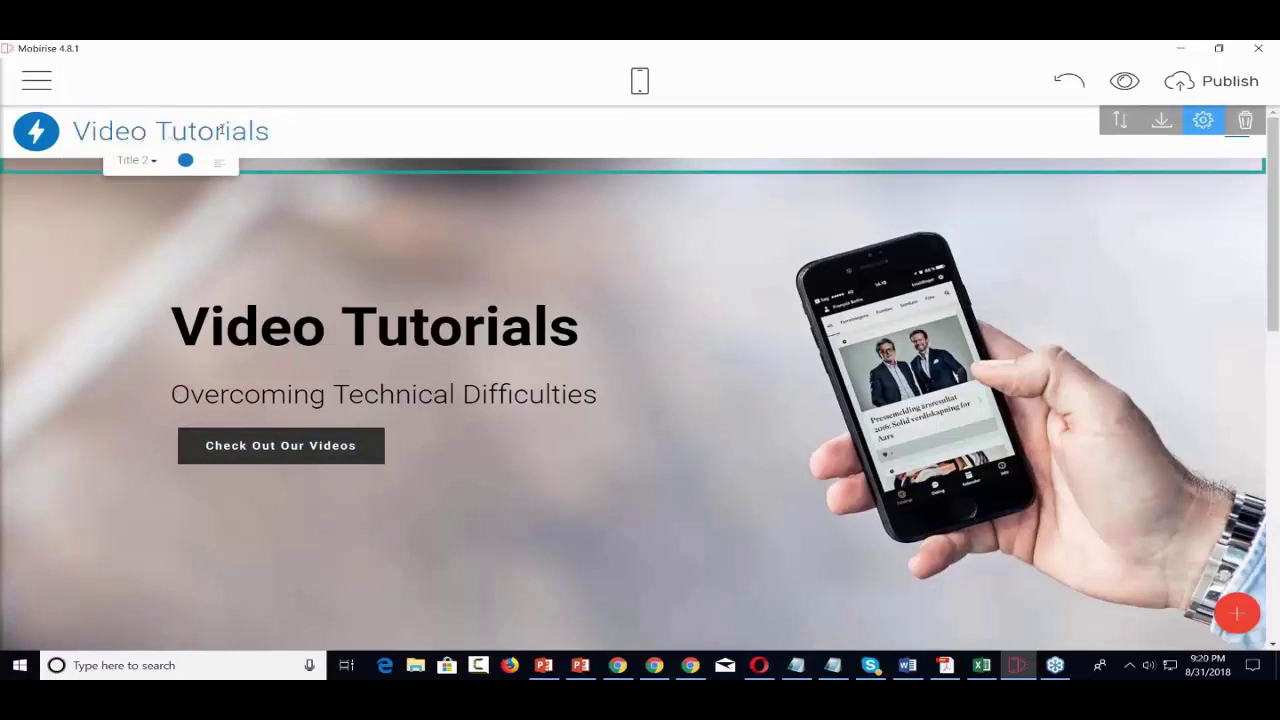
- Look through the cropping options for the current menu logo without changing it
click(36, 131)
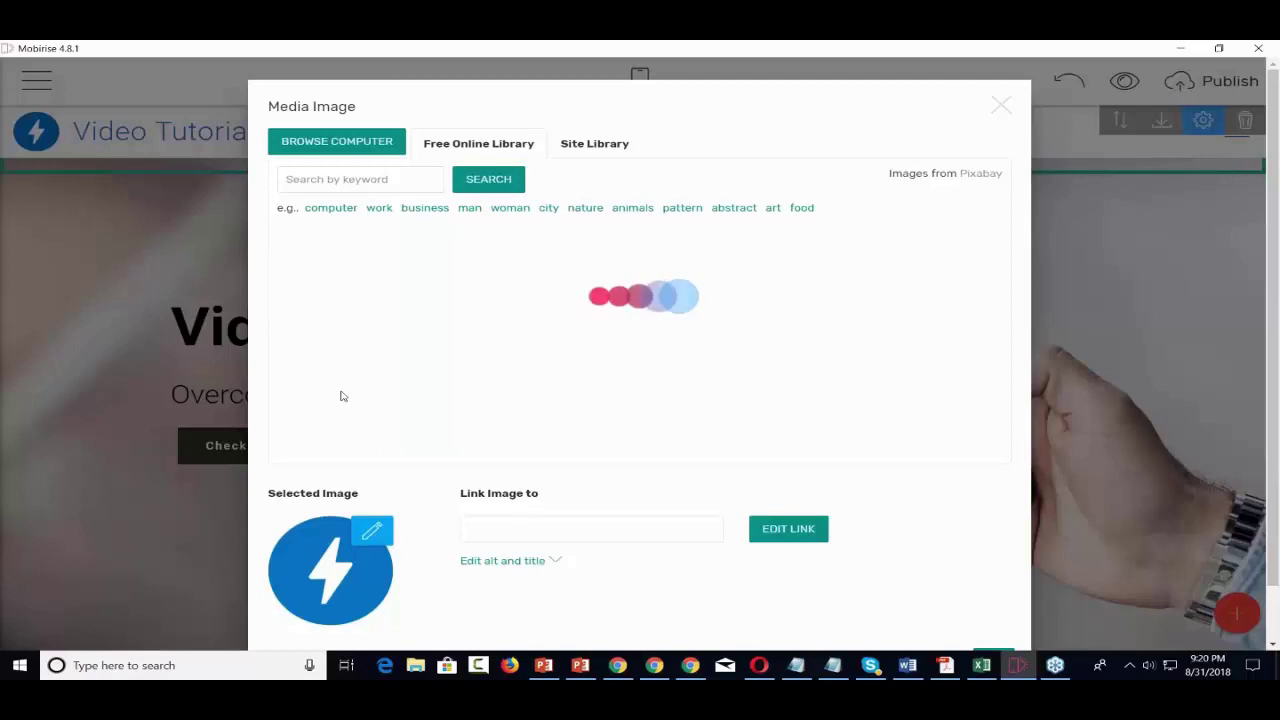
click(374, 535)
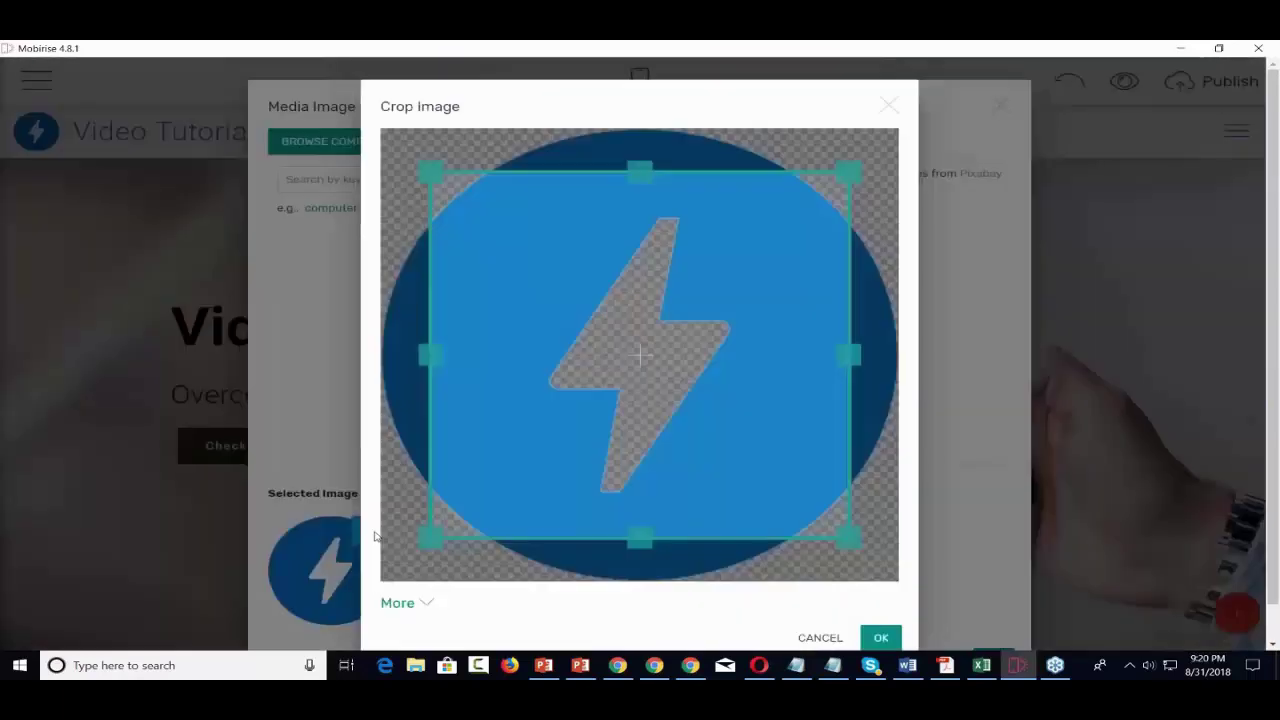
click(888, 106)
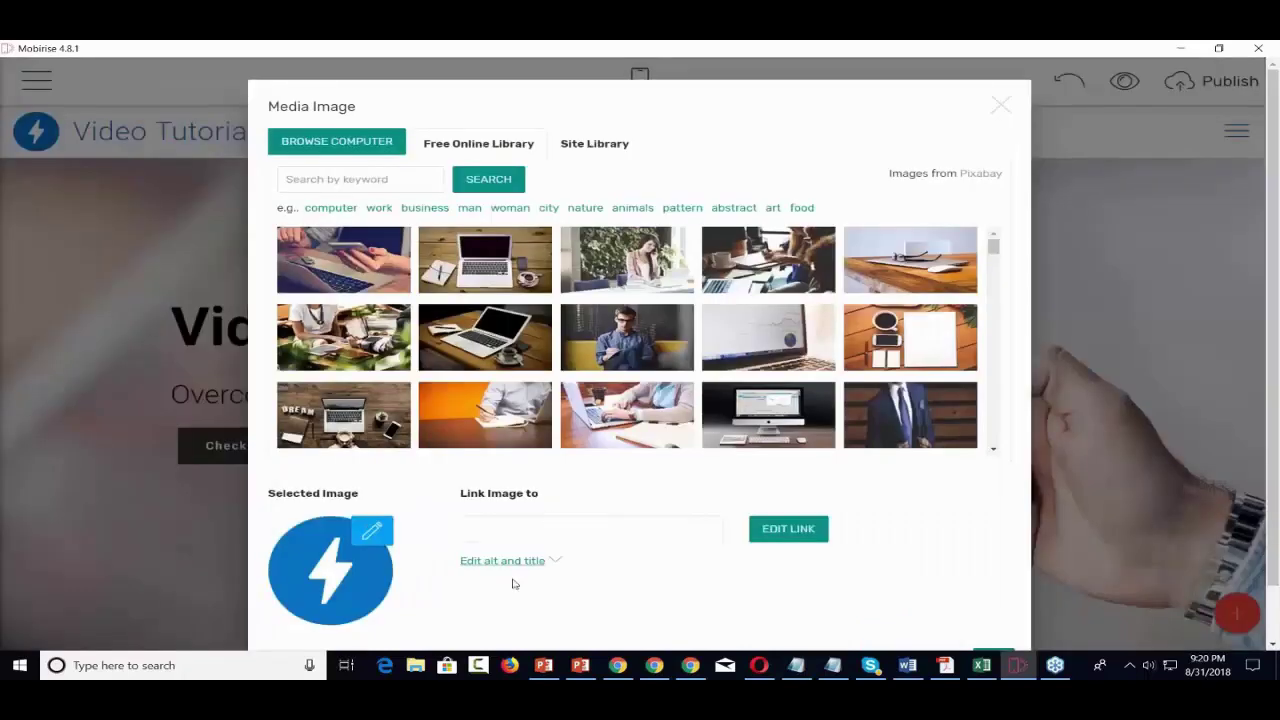
scroll(515, 580, down, 1)
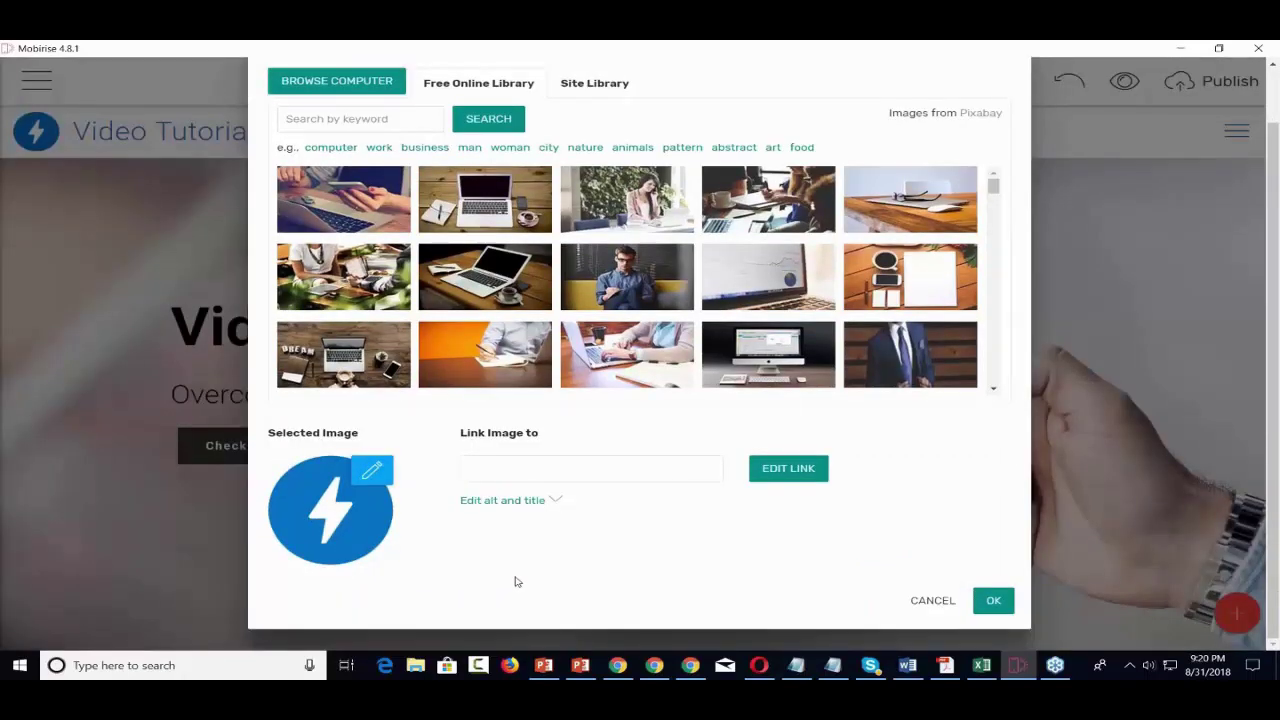
scroll(517, 582, up, 1)
scroll(517, 582, down, 1)
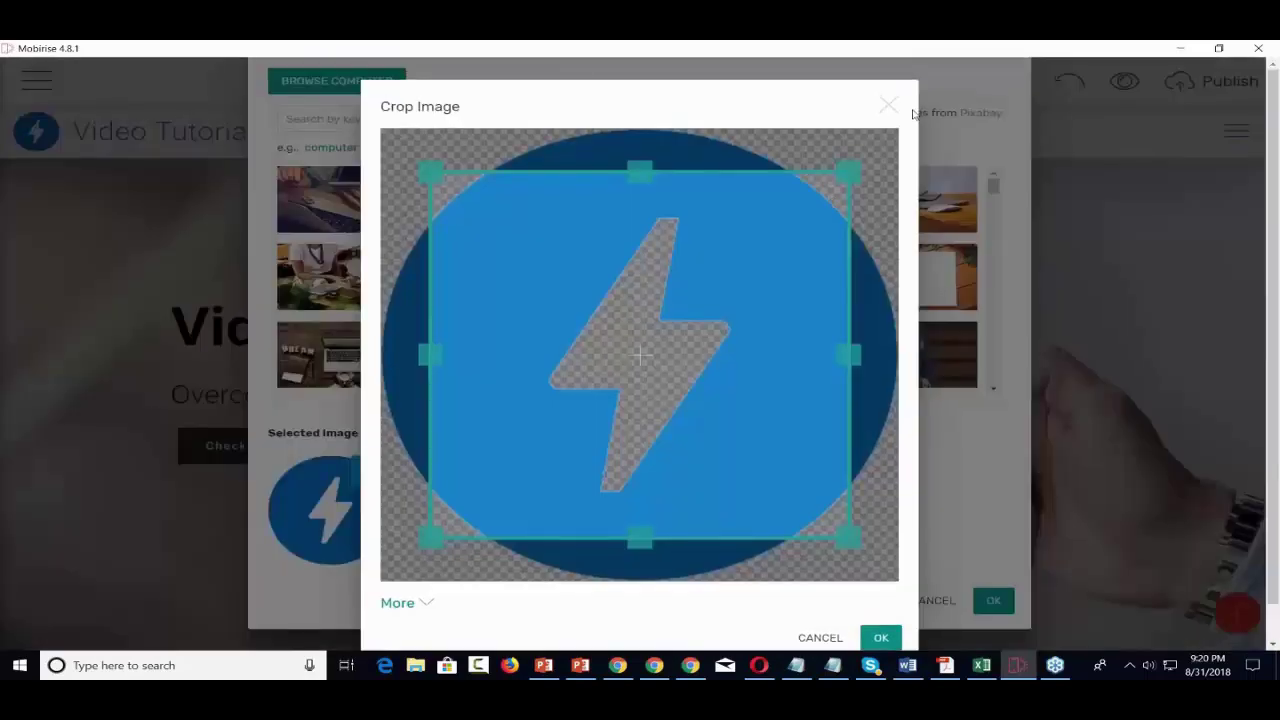
click(423, 605)
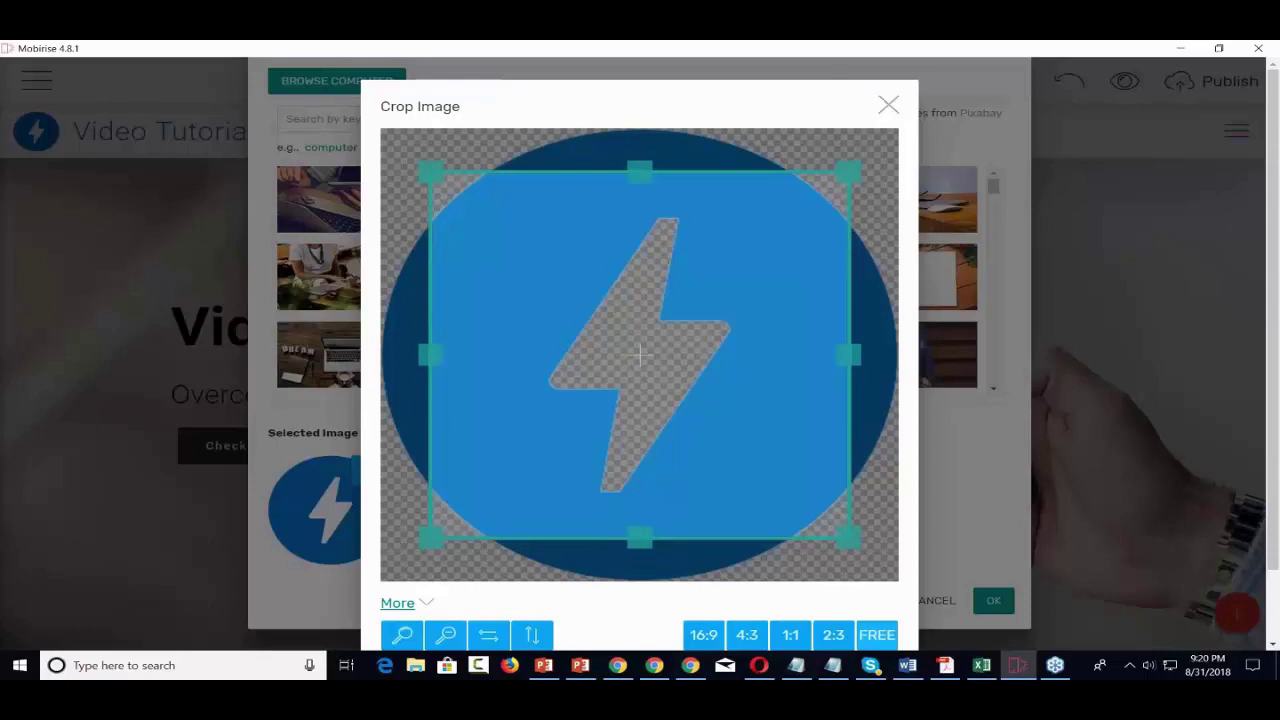
click(889, 106)
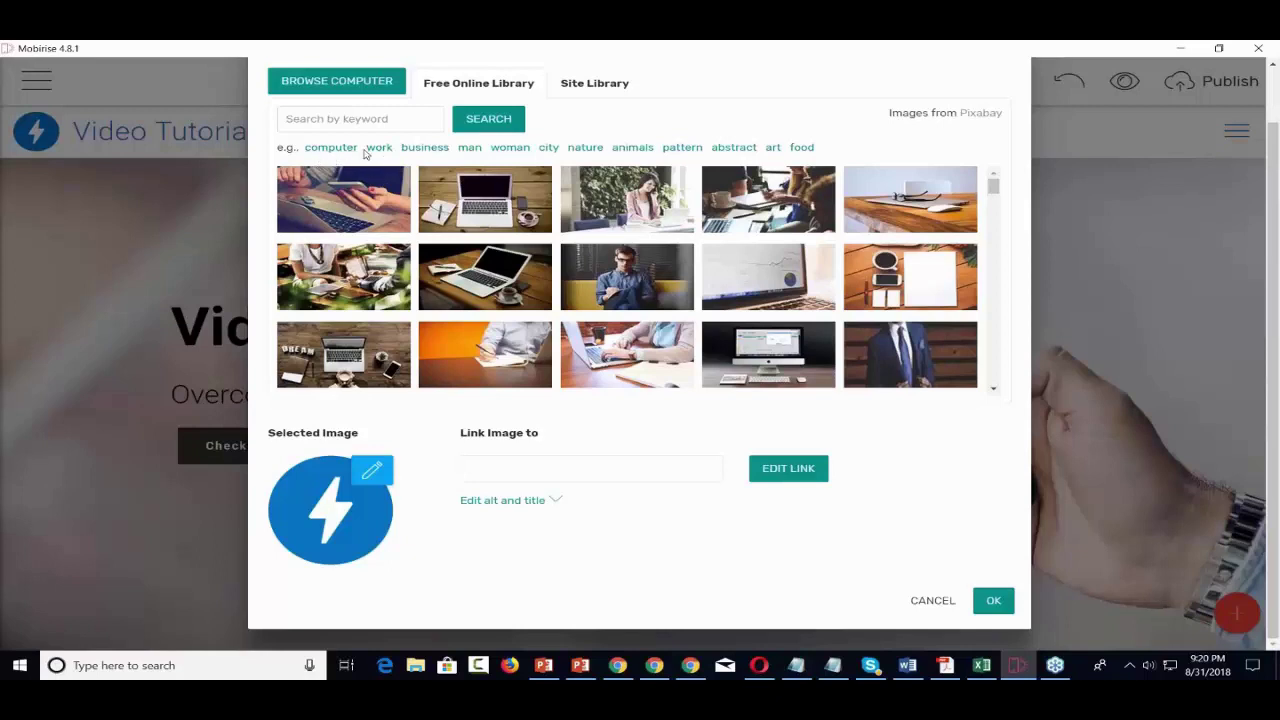
- Choose 2-bundle.png from the Pictures folder as the new logo image
click(357, 86)
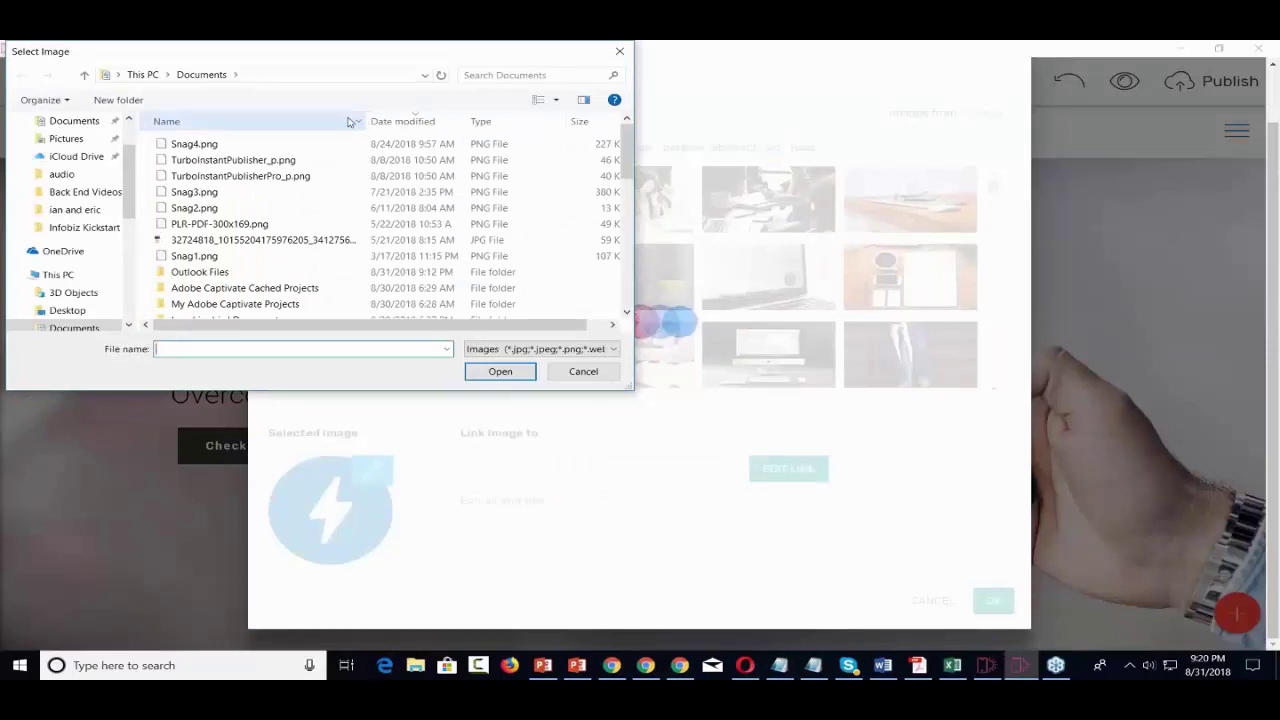
scroll(98, 283, down, 1)
scroll(98, 283, down, 2)
click(72, 292)
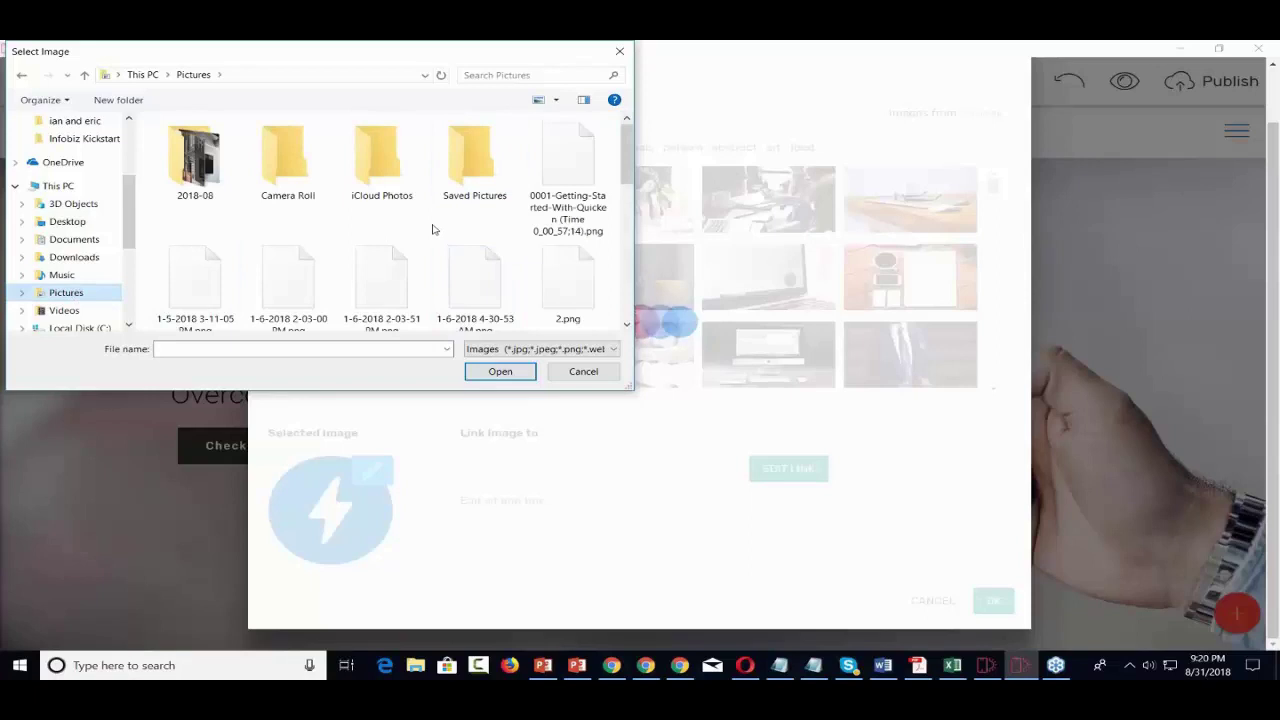
scroll(433, 230, down, 3)
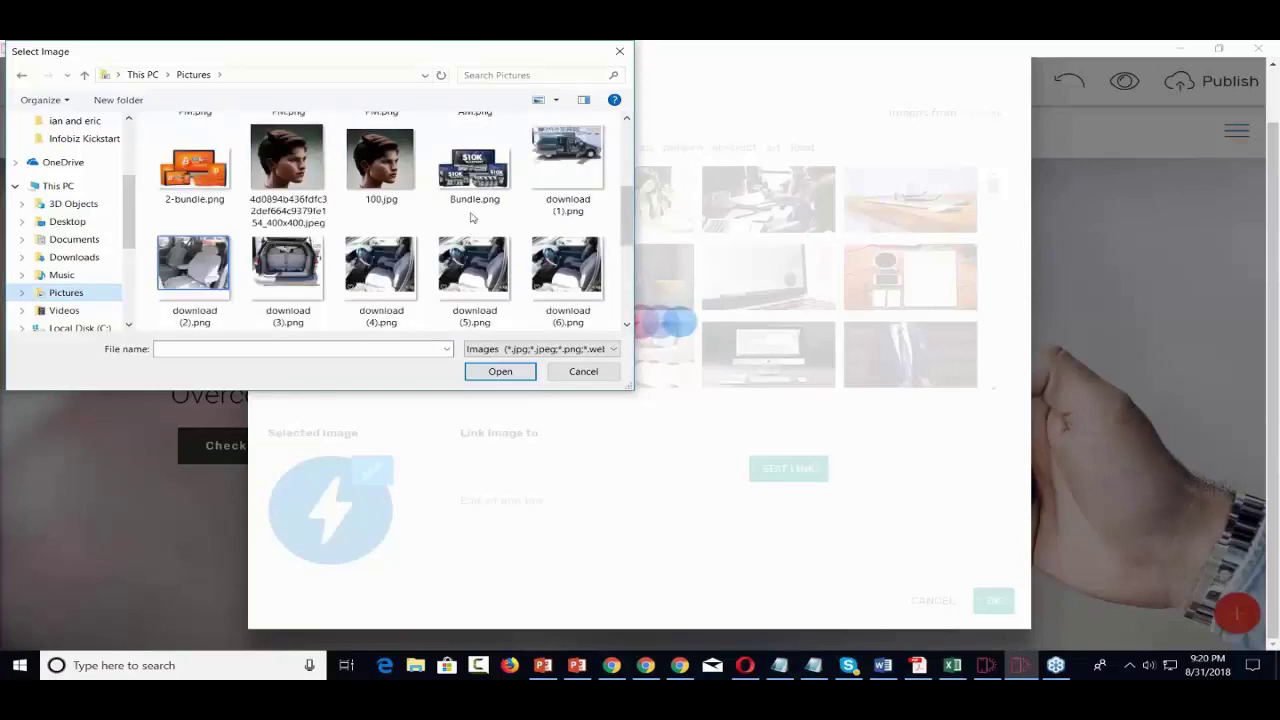
click(194, 165)
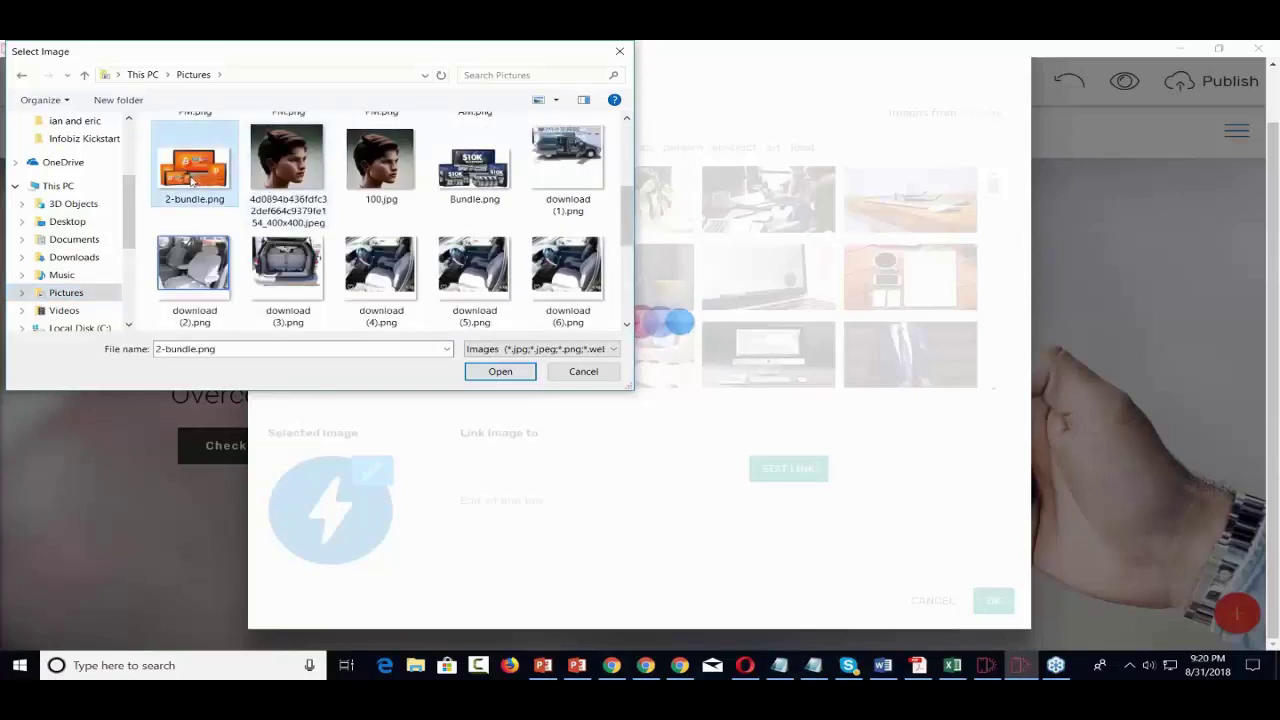
click(510, 376)
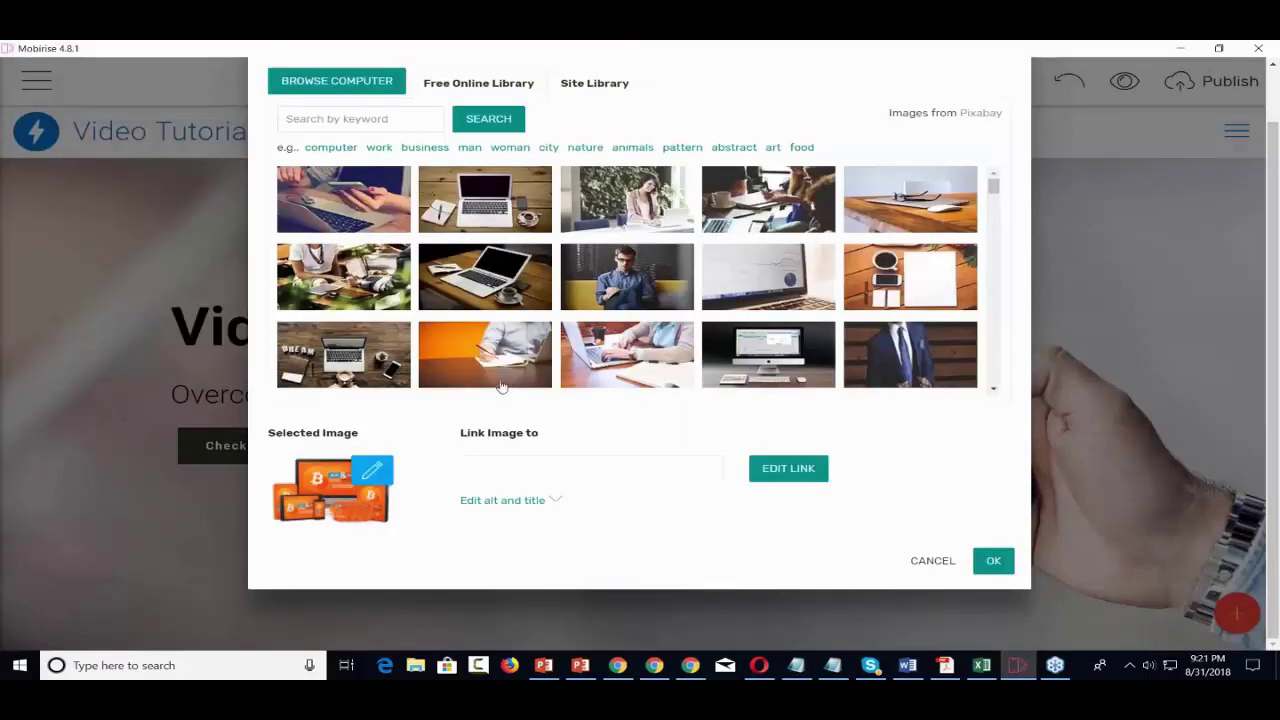
- Apply 2-bundle.png as the menu logo and set the menu's Sidebar Side to Left
click(988, 564)
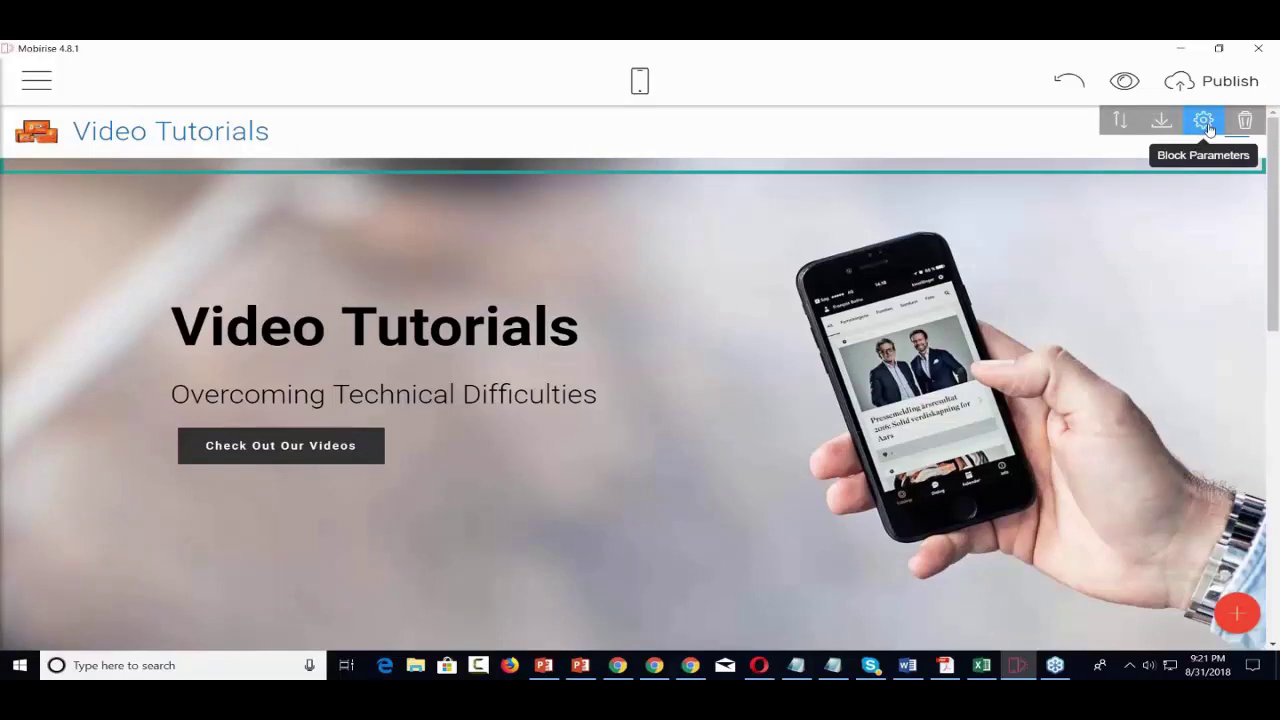
click(1207, 124)
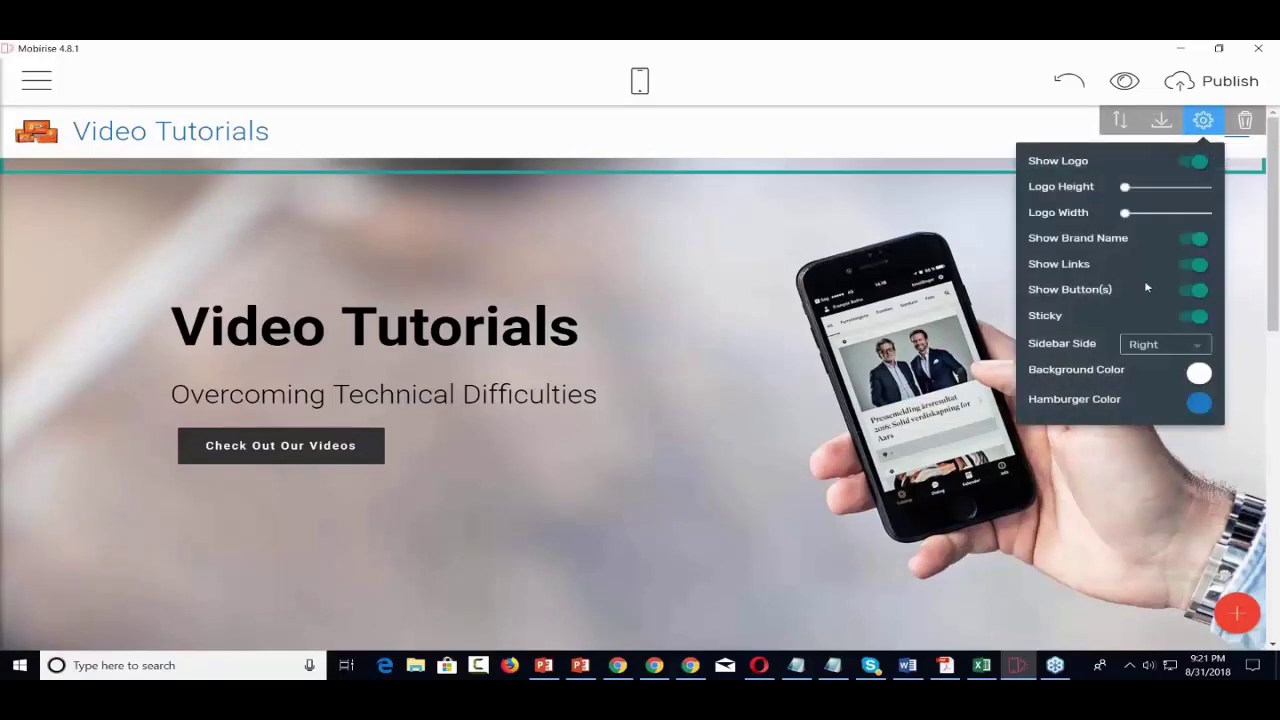
click(1192, 348)
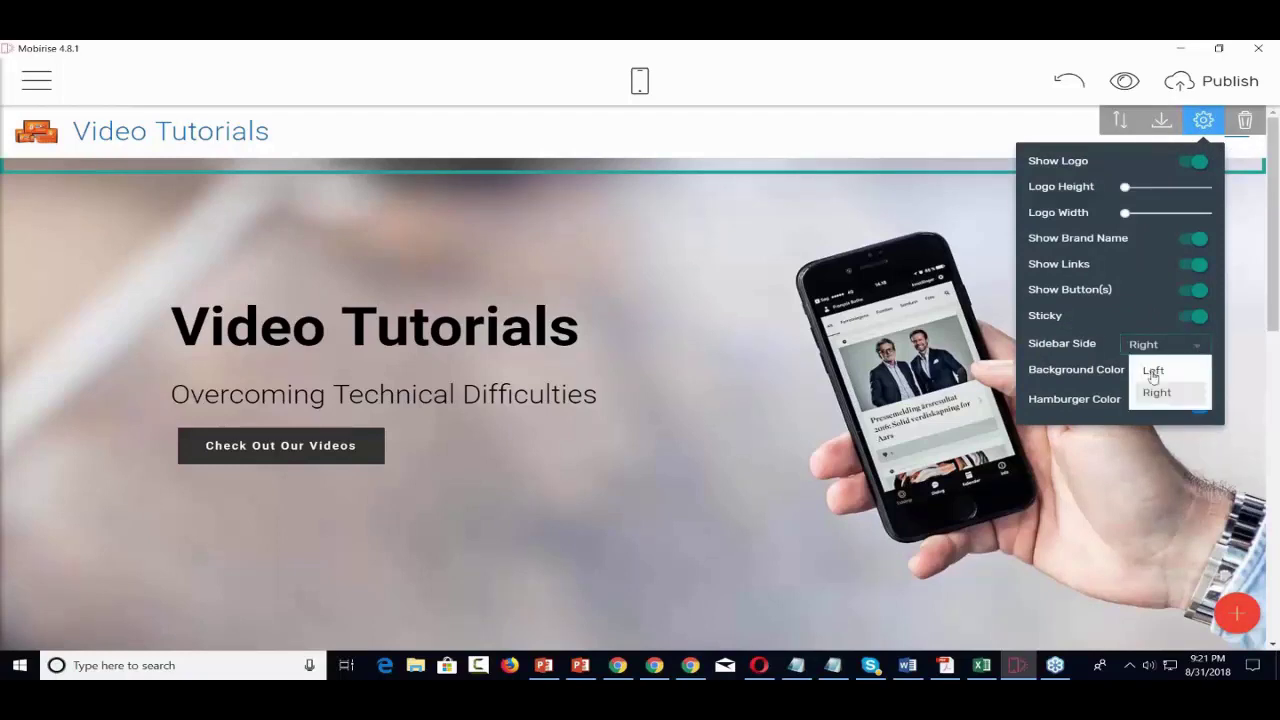
click(1153, 371)
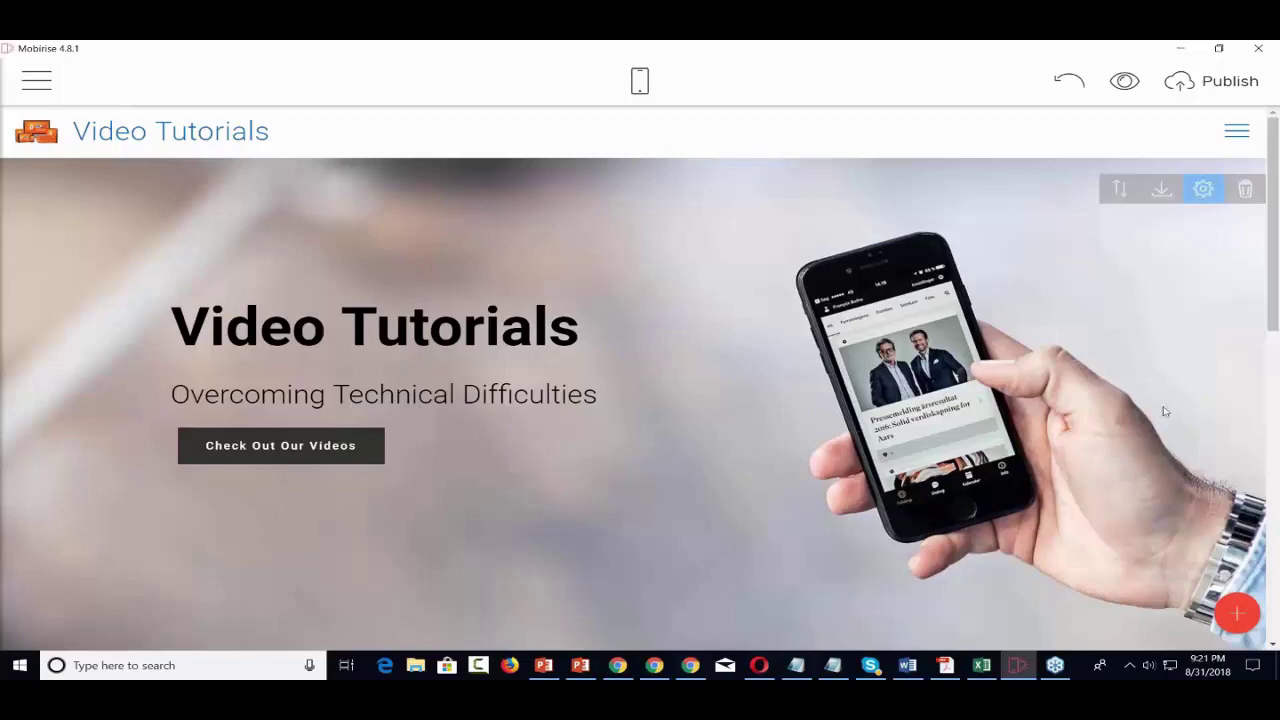
scroll(1163, 411, down, 10)
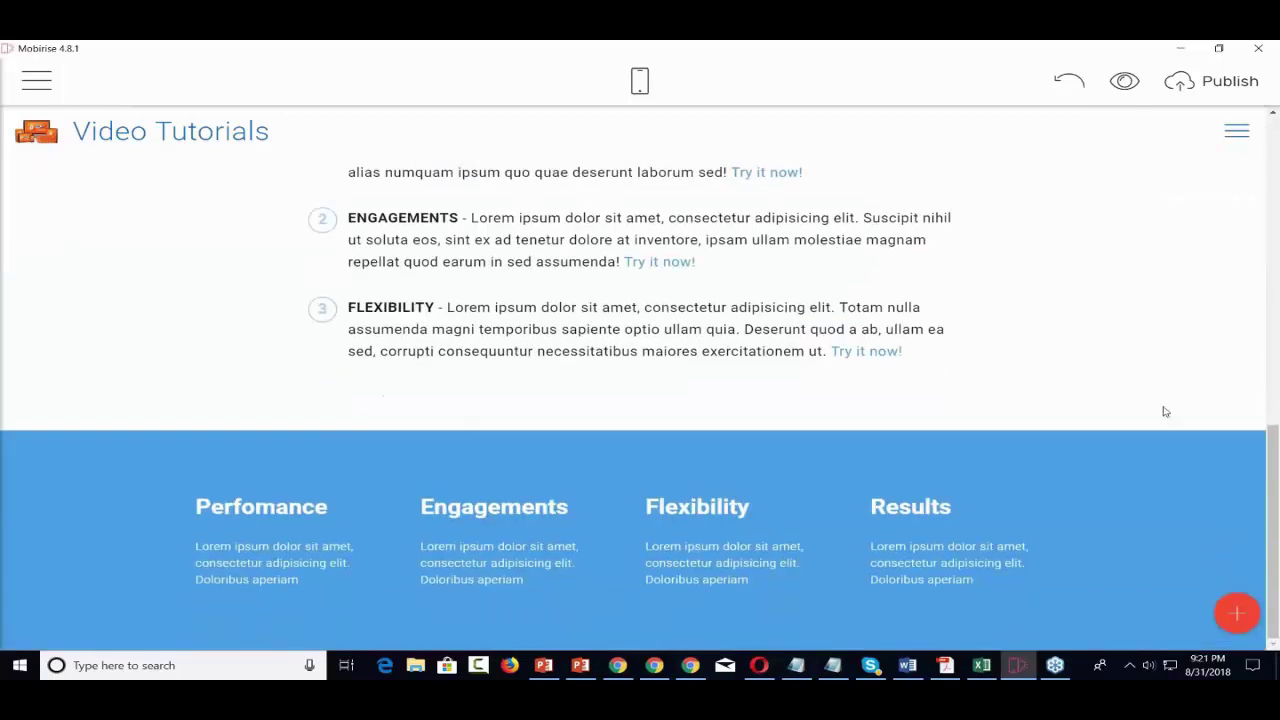
scroll(1163, 411, up, 10)
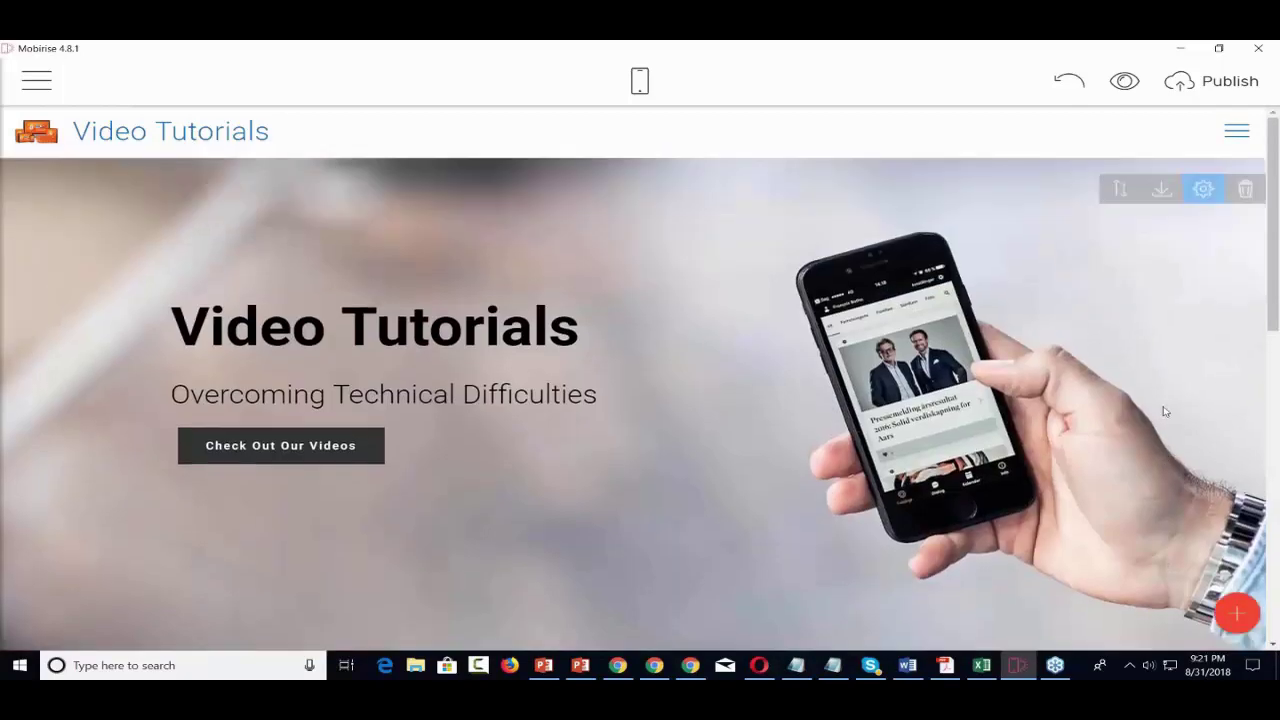
- Open the Extensions catalogue and view the HandymanAMP theme demo in the browser
click(36, 80)
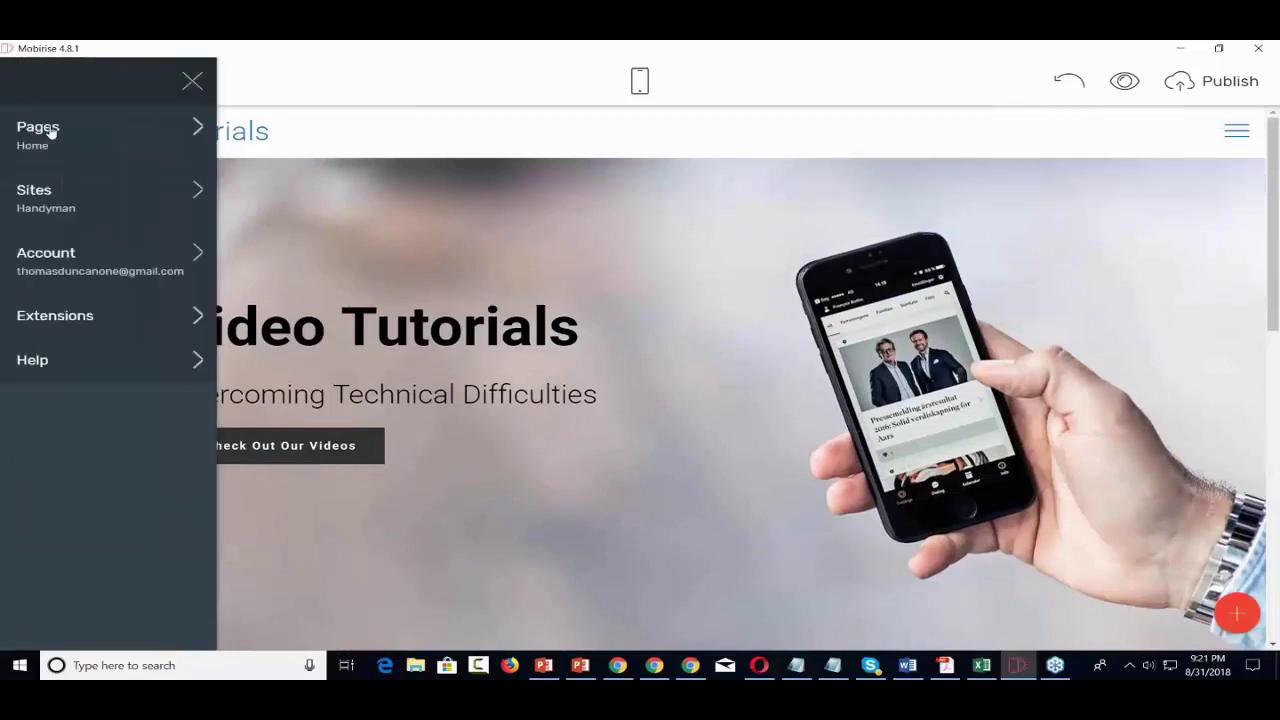
click(86, 321)
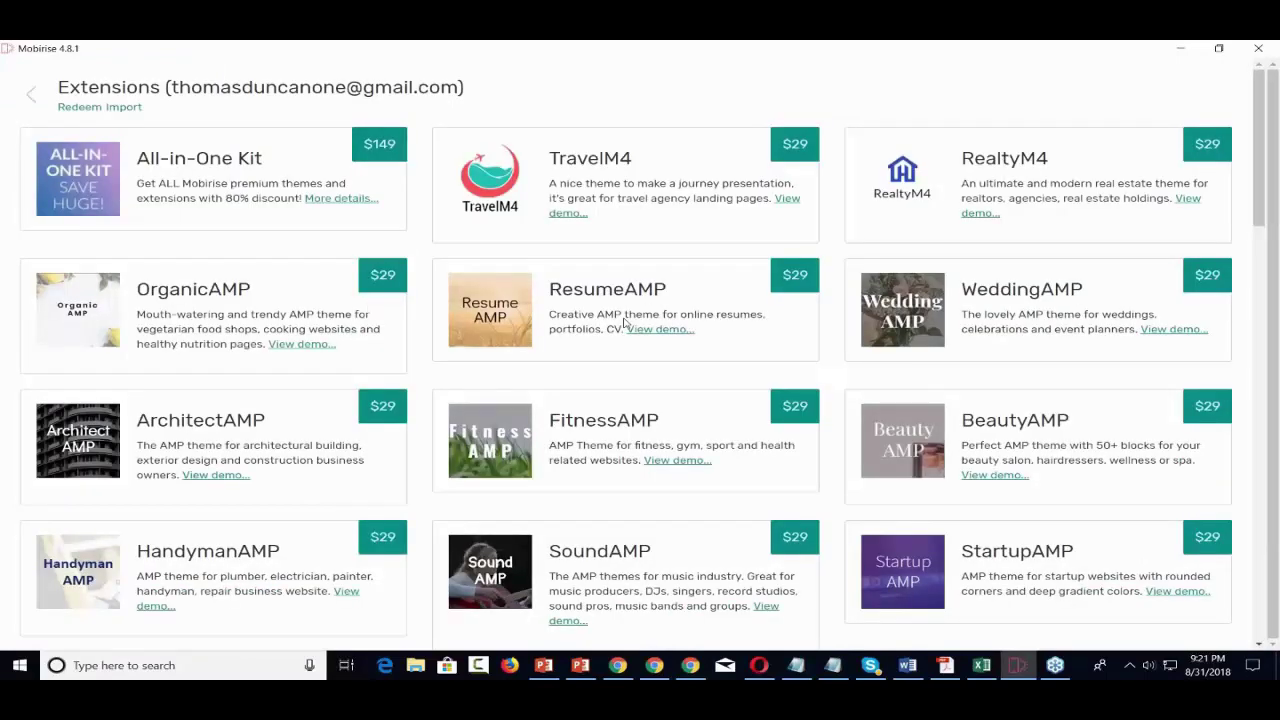
scroll(625, 320, down, 2)
scroll(626, 320, down, 1)
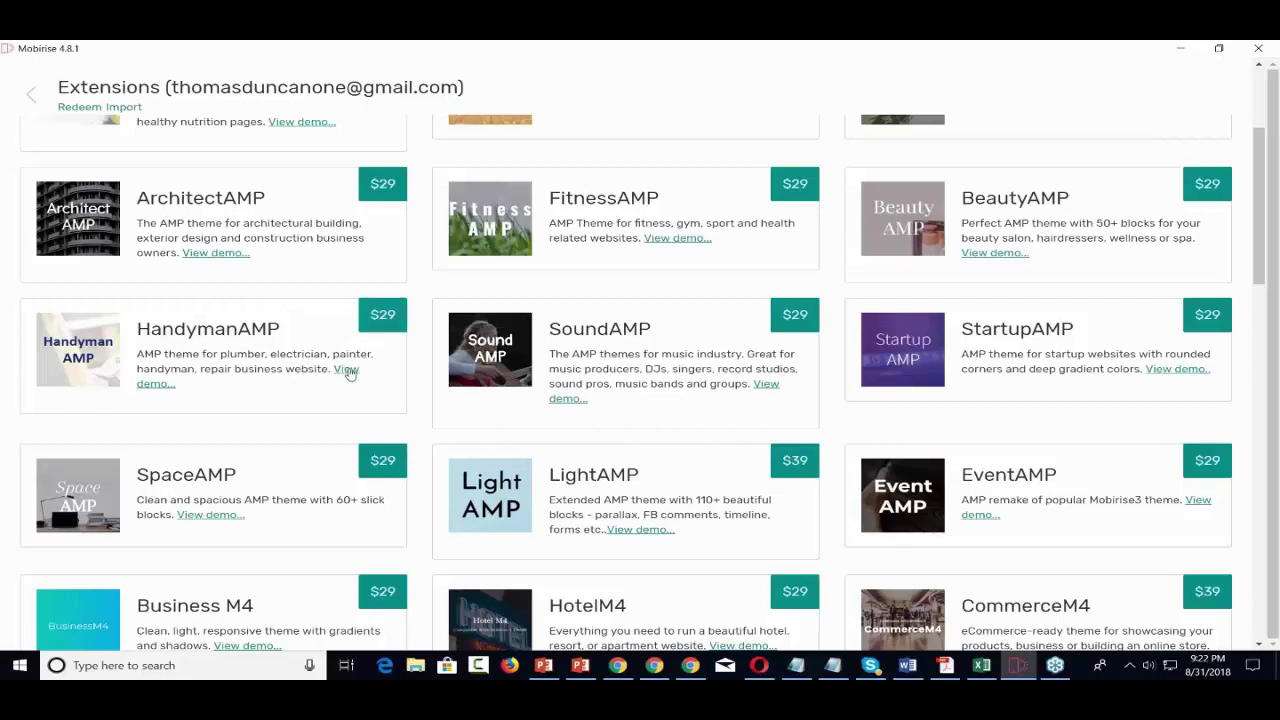
click(349, 372)
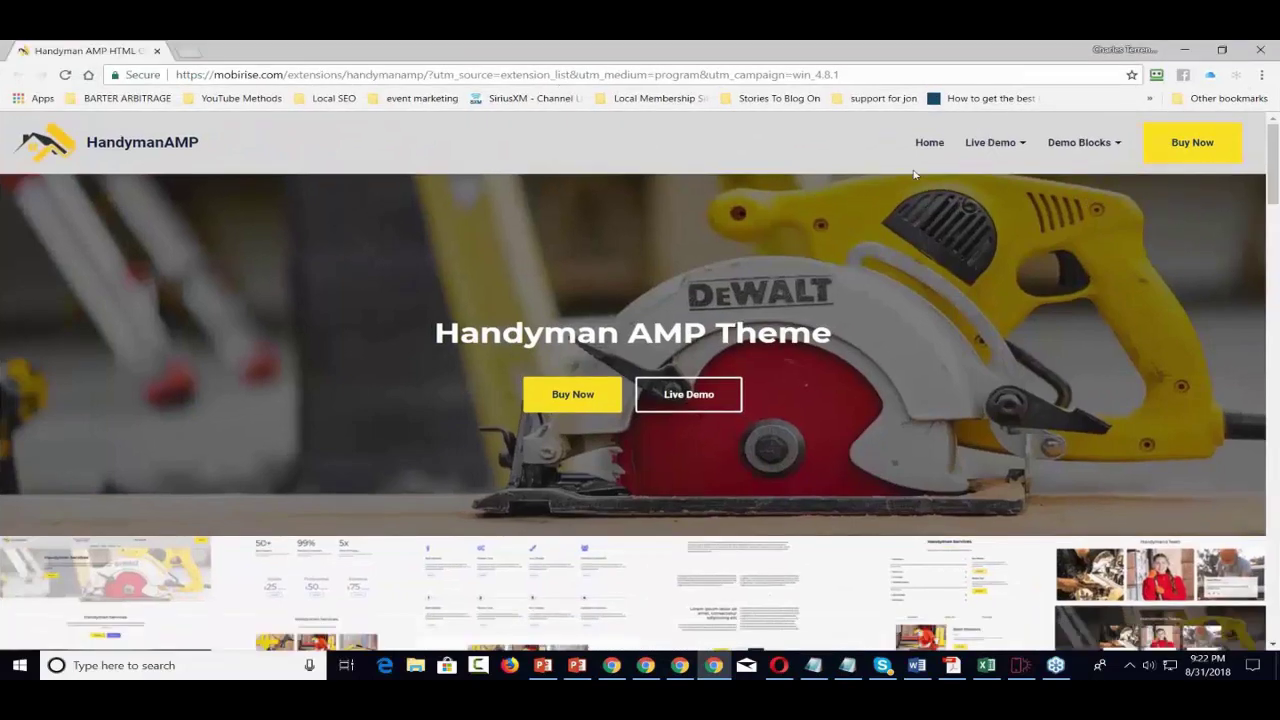
- Browse the Handyman AMP demo page and its Buy Now option, then close Chrome
scroll(913, 174, down, 4)
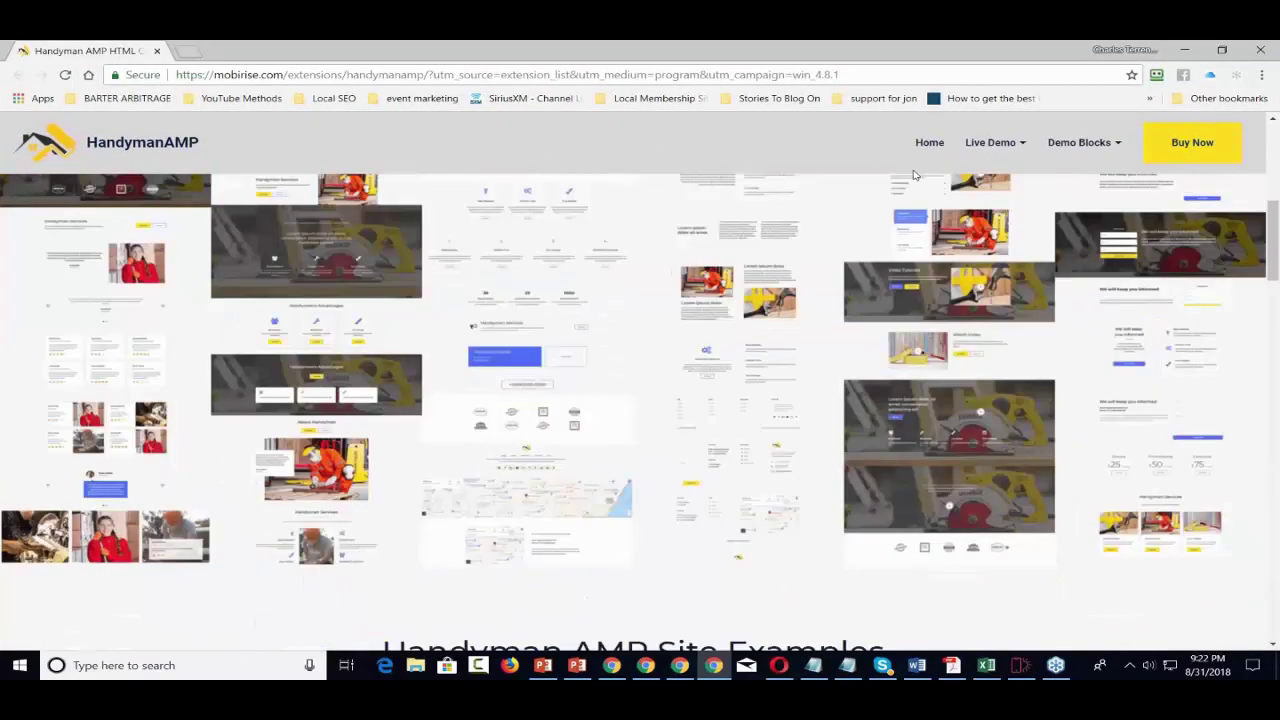
scroll(913, 174, down, 10)
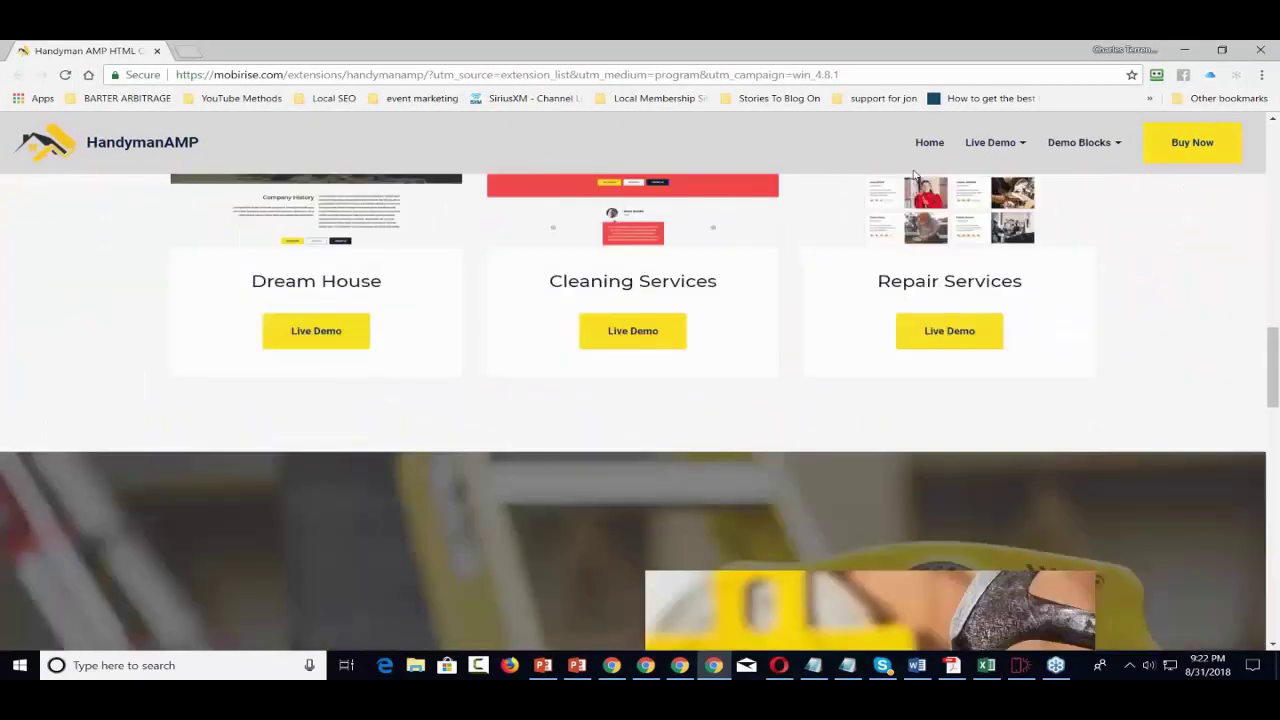
scroll(913, 174, down, 10)
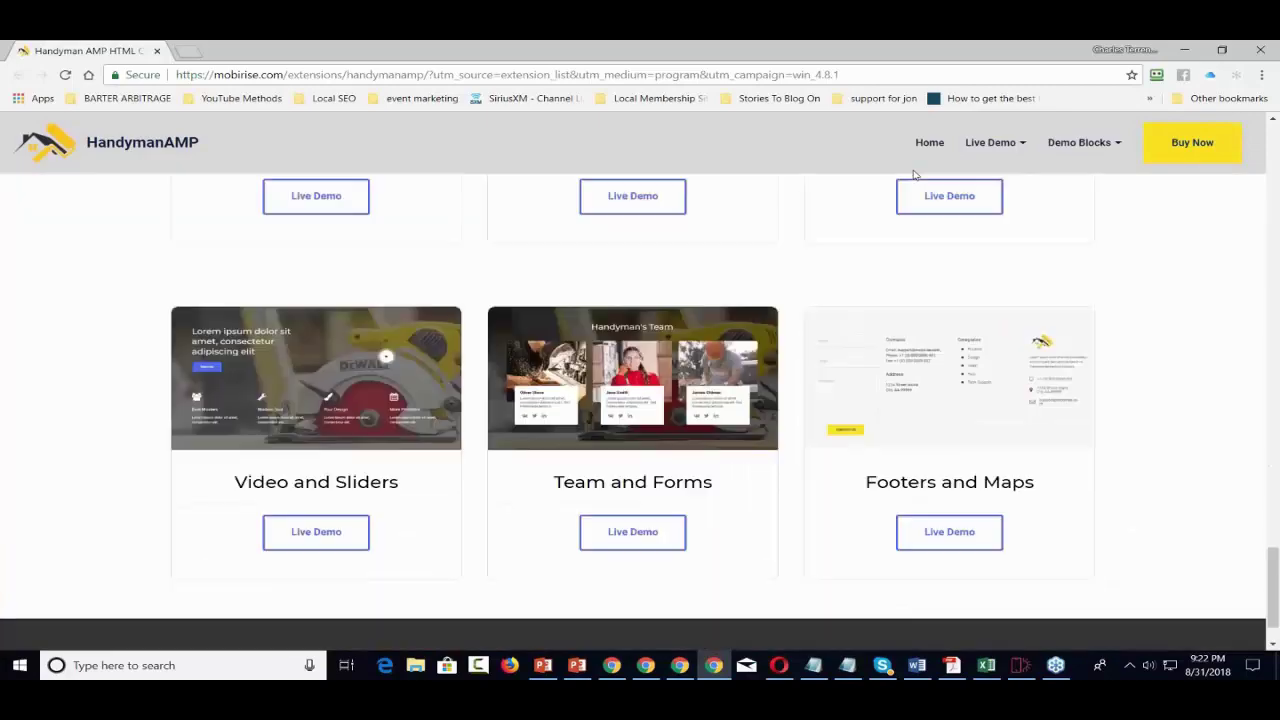
scroll(913, 174, up, 8)
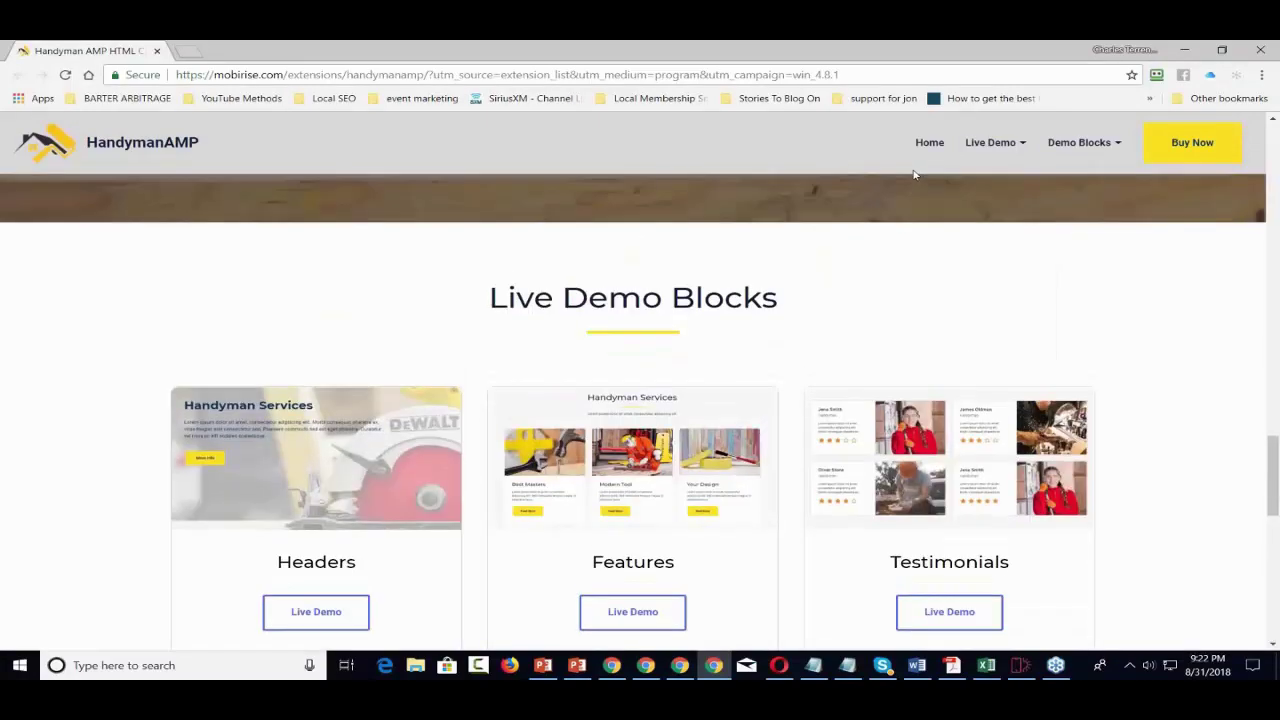
scroll(913, 174, up, 10)
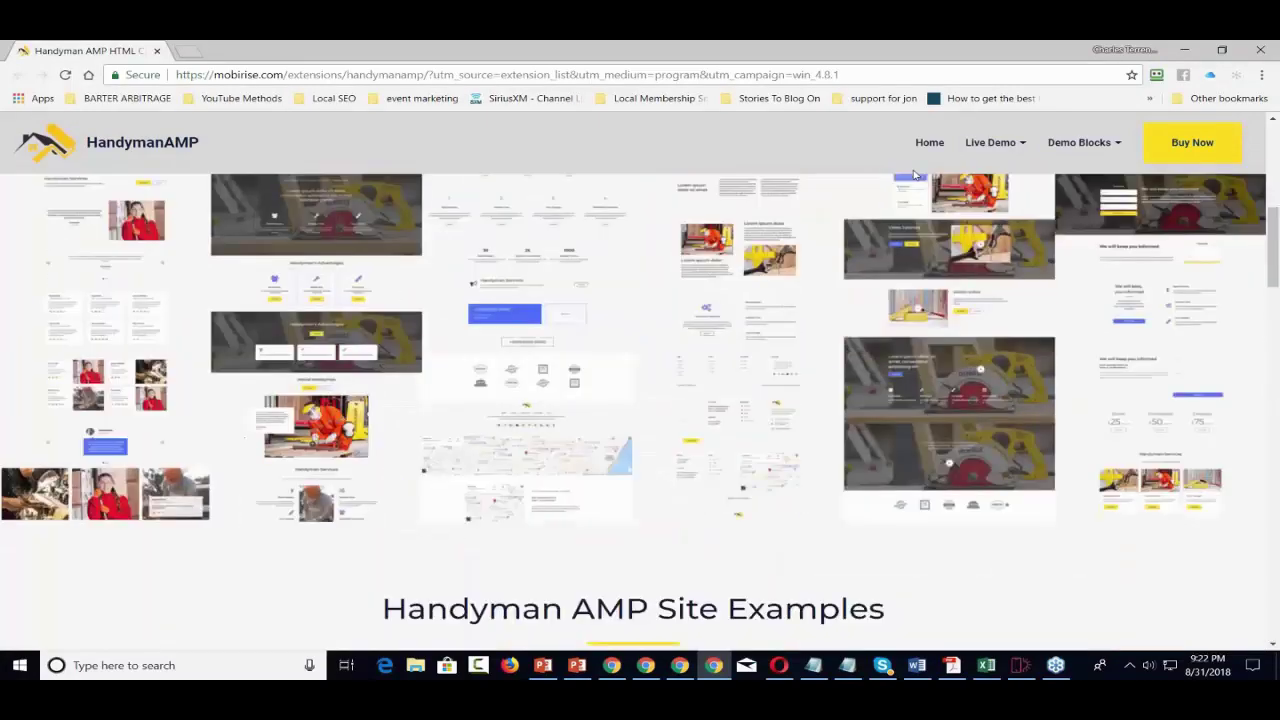
scroll(913, 174, up, 3)
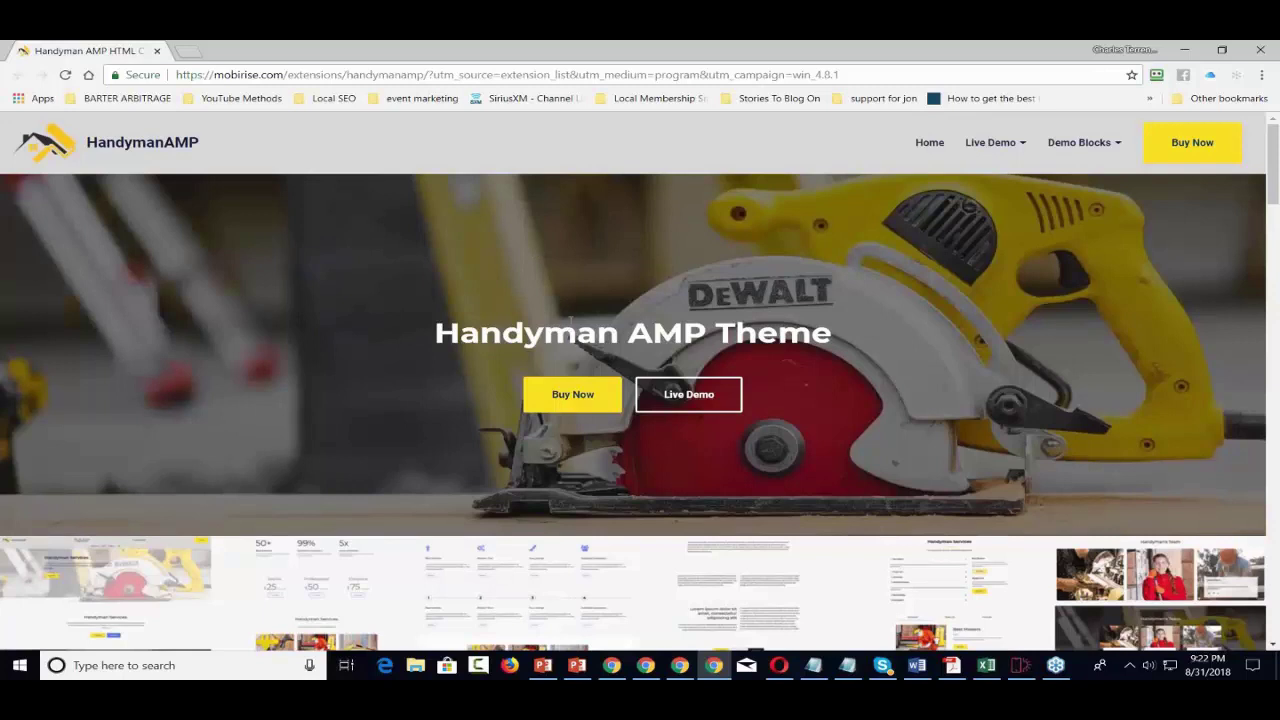
click(572, 396)
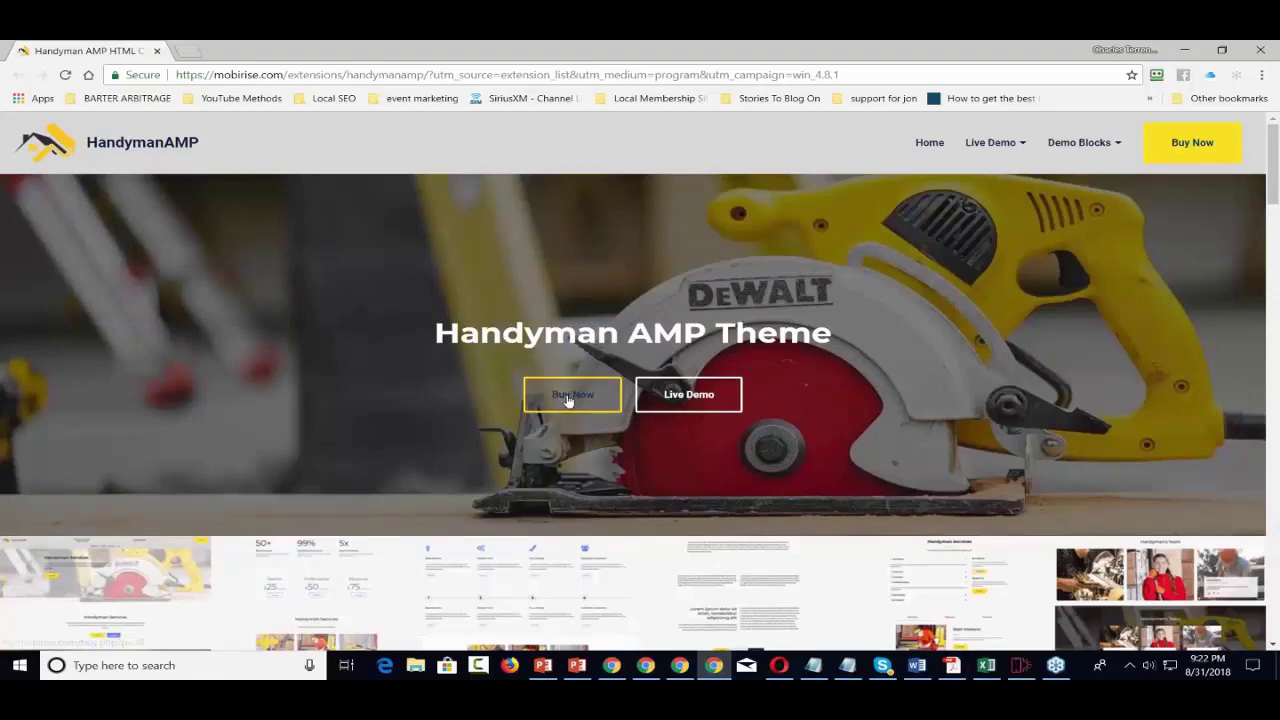
click(1262, 51)
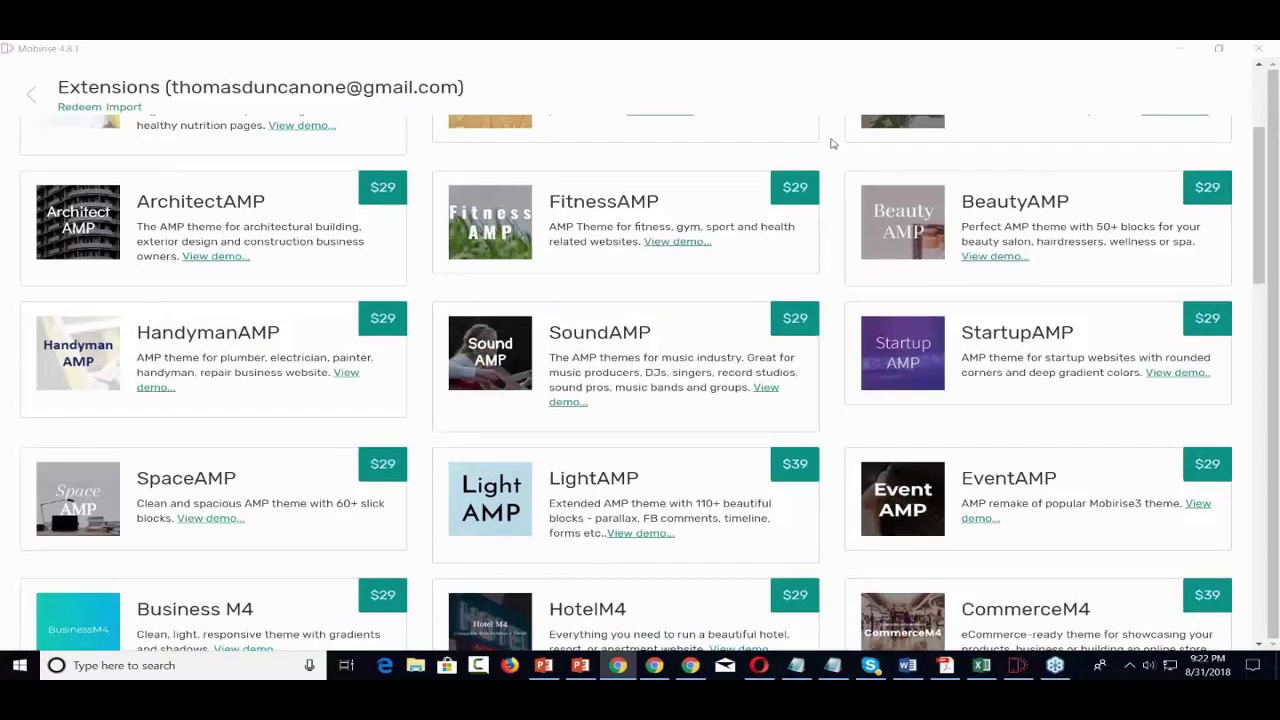
- Install the free Mobirise theme from the Extensions list and return to the empty editor page
scroll(830, 143, up, 3)
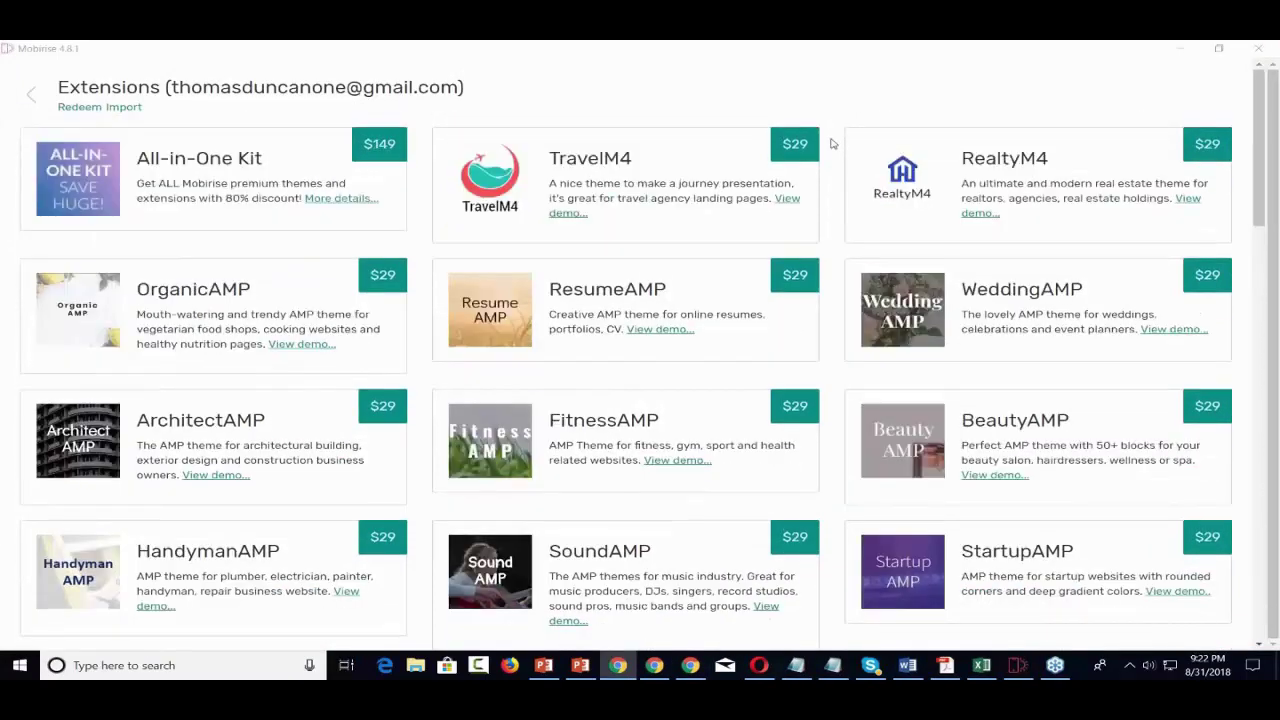
scroll(830, 143, down, 3)
scroll(830, 143, down, 6)
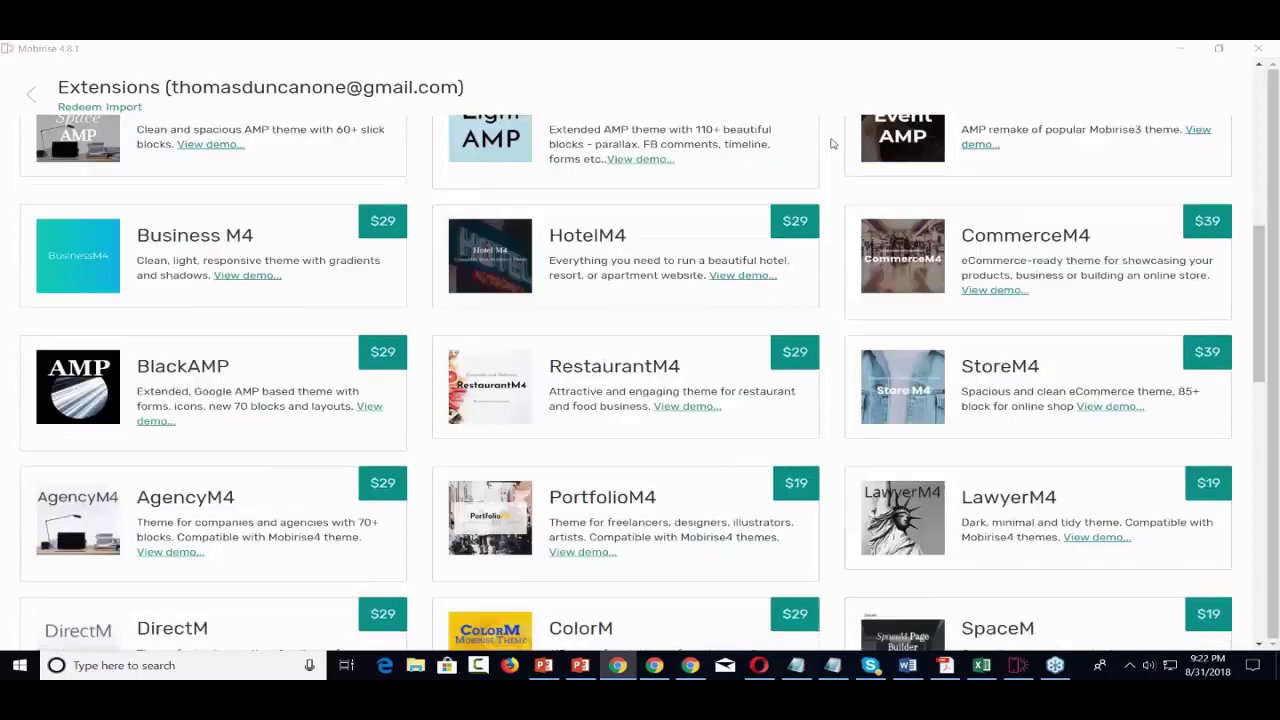
scroll(830, 143, down, 1)
scroll(830, 143, down, 3)
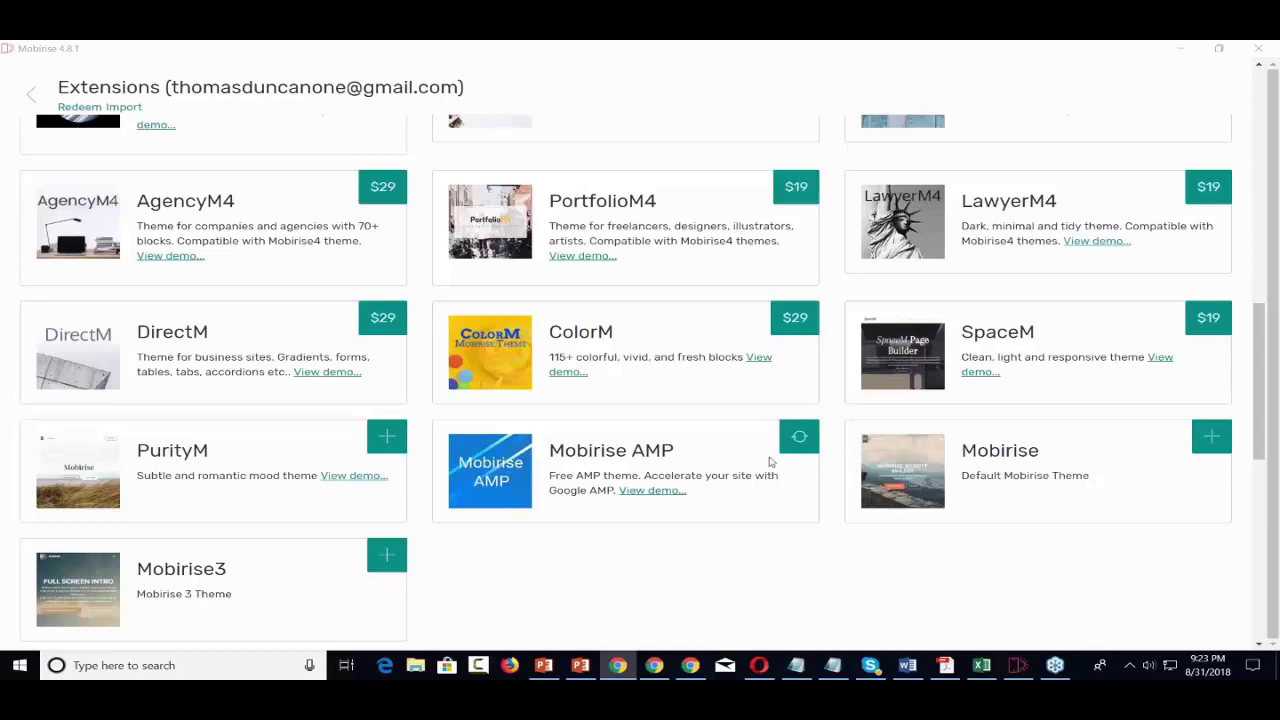
scroll(799, 437, up, 1)
scroll(799, 440, down, 2)
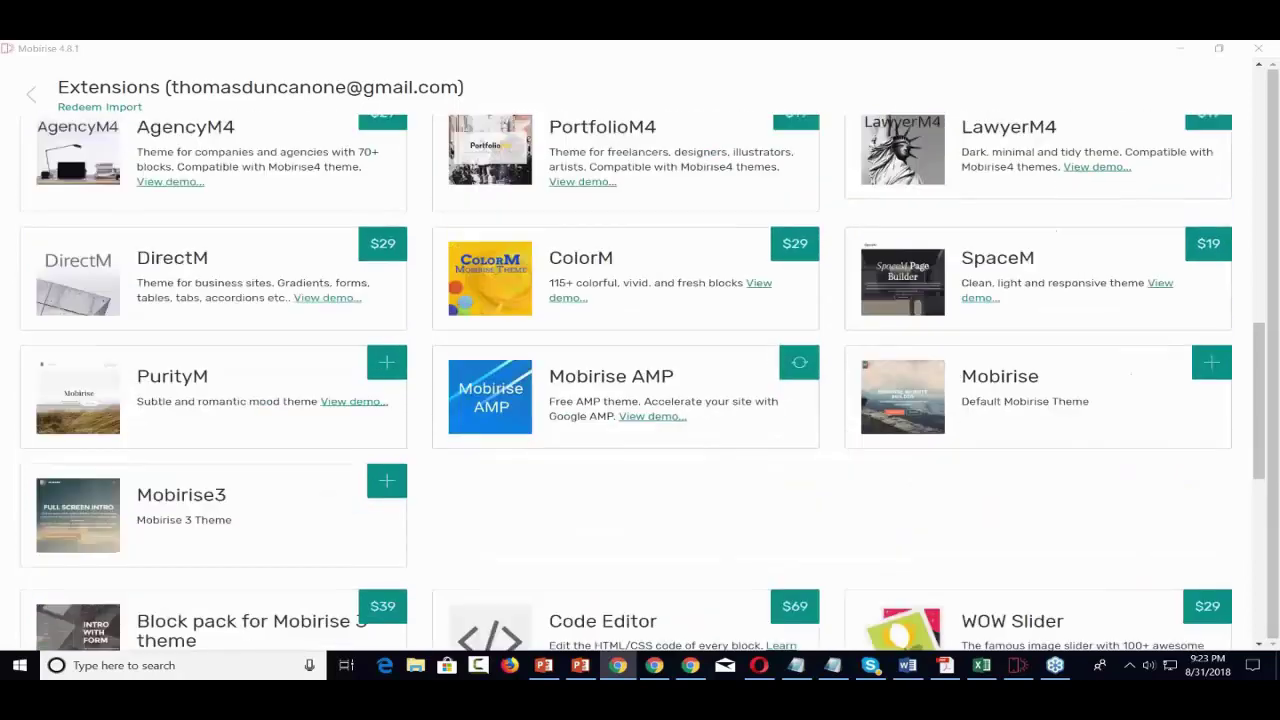
scroll(712, 380, down, 1)
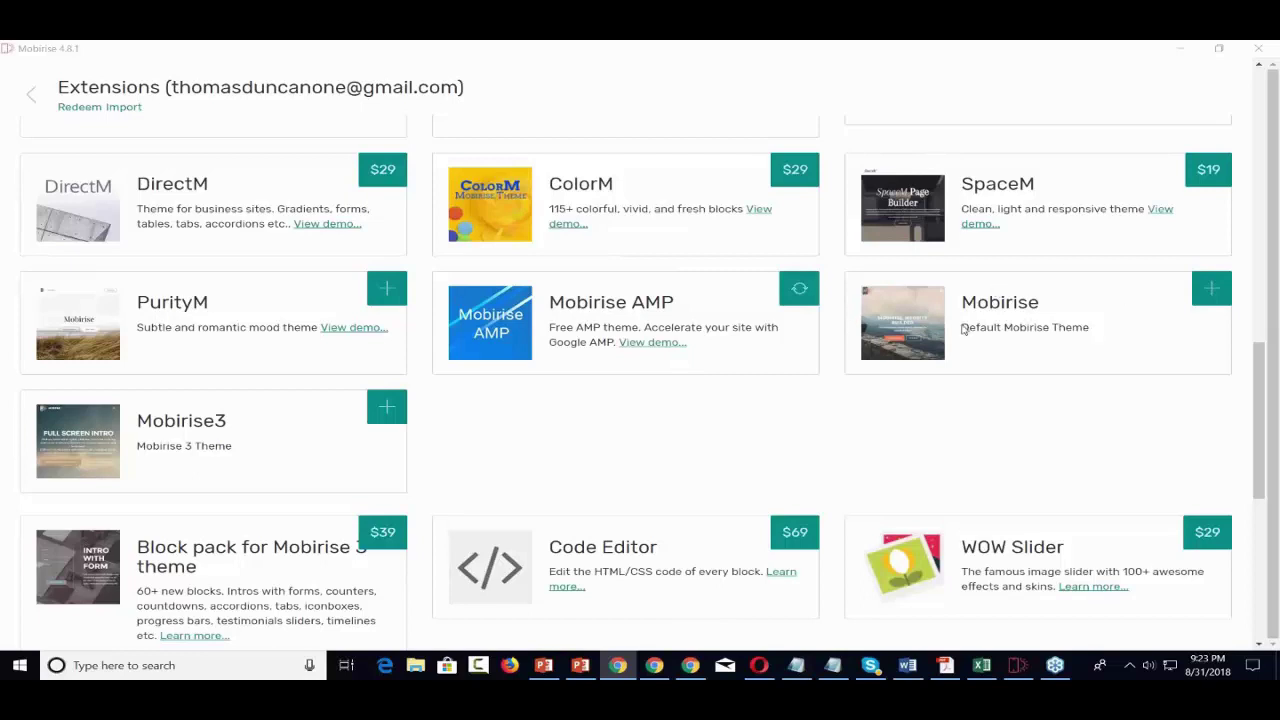
click(1211, 290)
click(1211, 290)
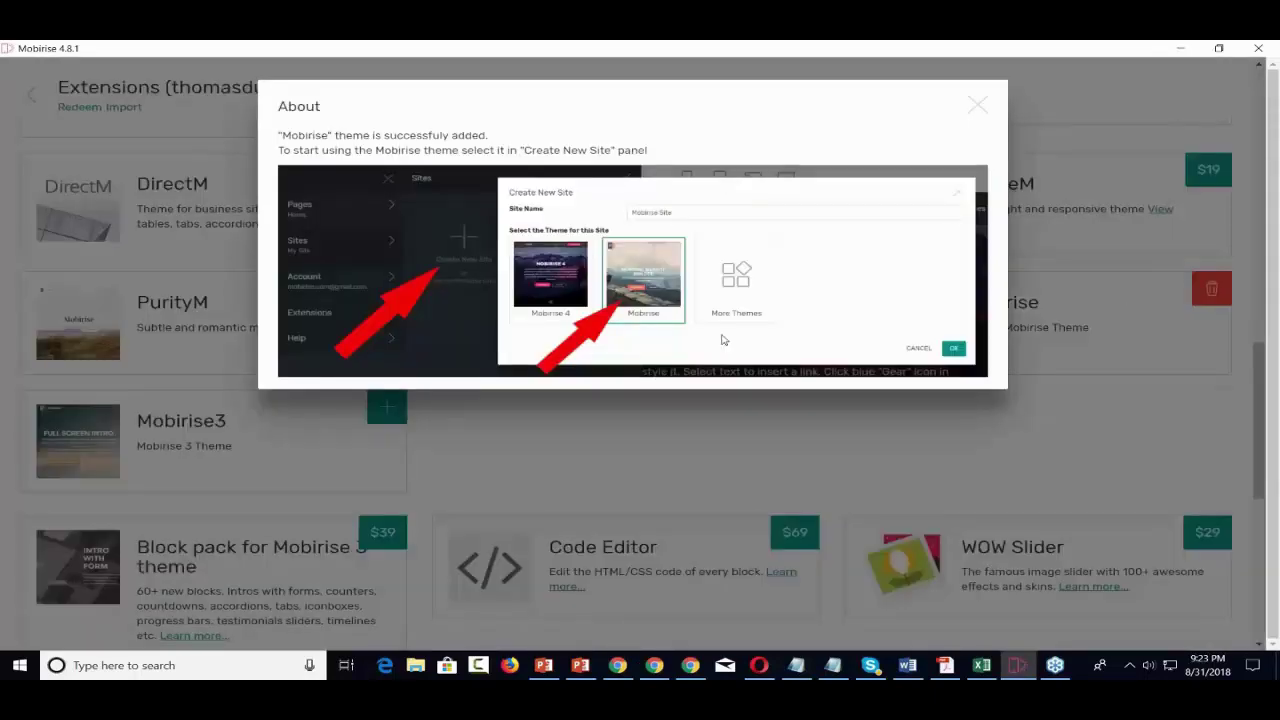
click(977, 104)
scroll(957, 234, up, 5)
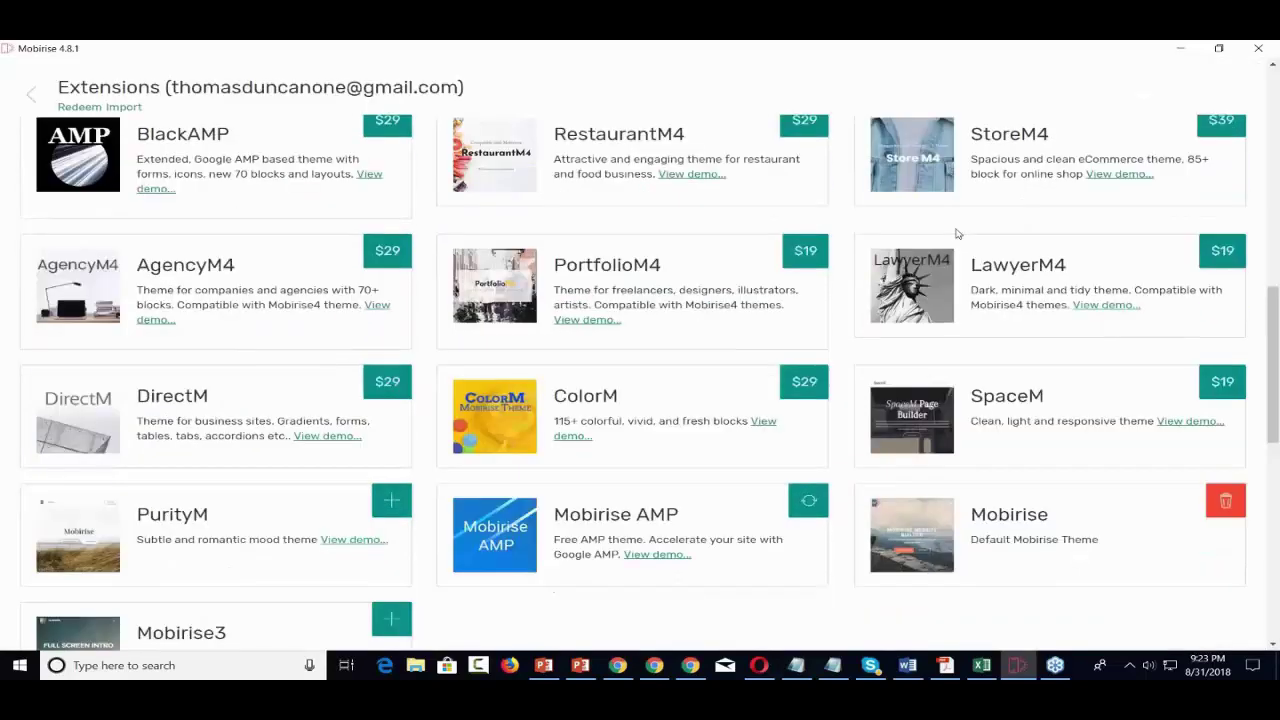
click(31, 94)
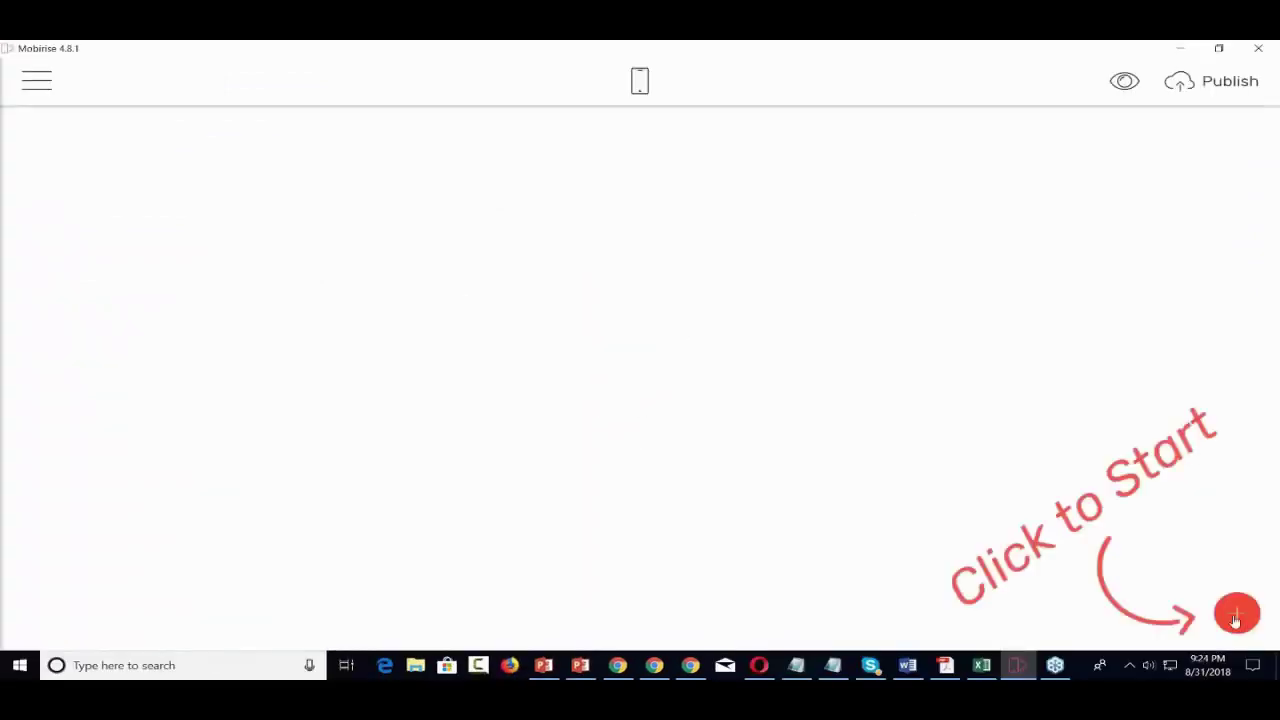
- Drag a Subscribe Form block from the Blocks panel's Forms section onto the empty page
click(1234, 614)
scroll(1146, 372, down, 5)
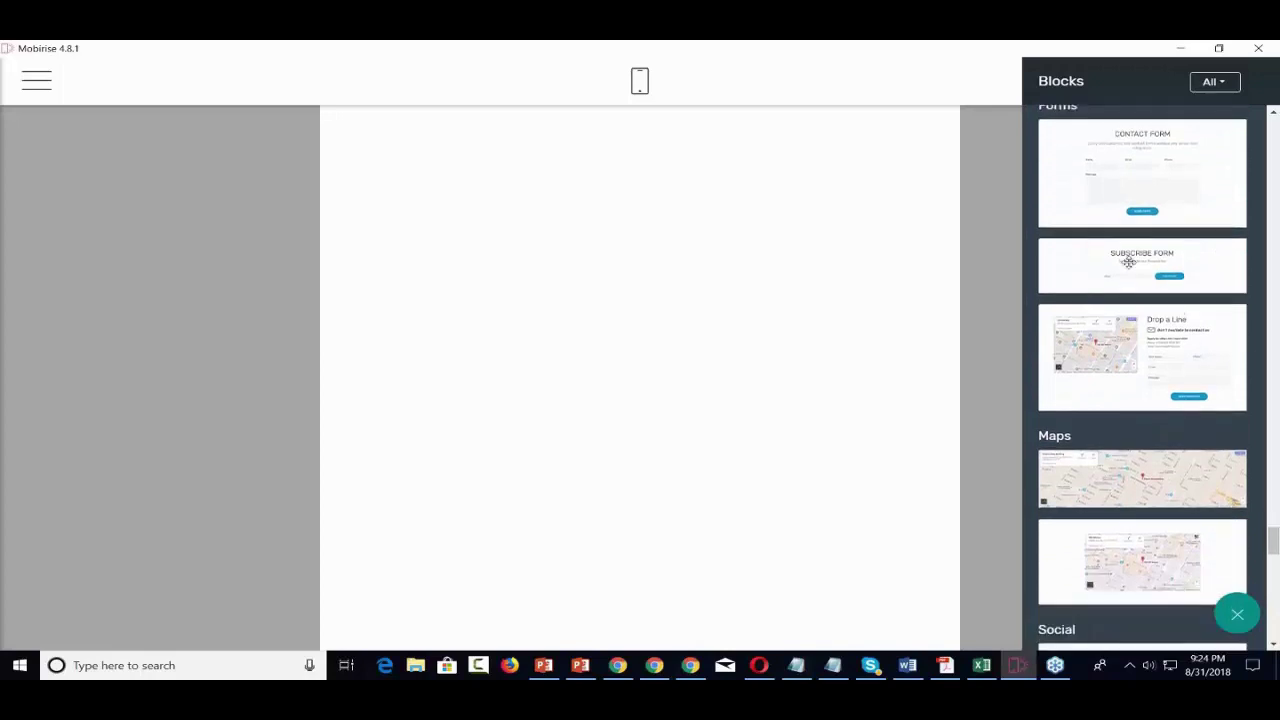
drag(1143, 251, 600, 206)
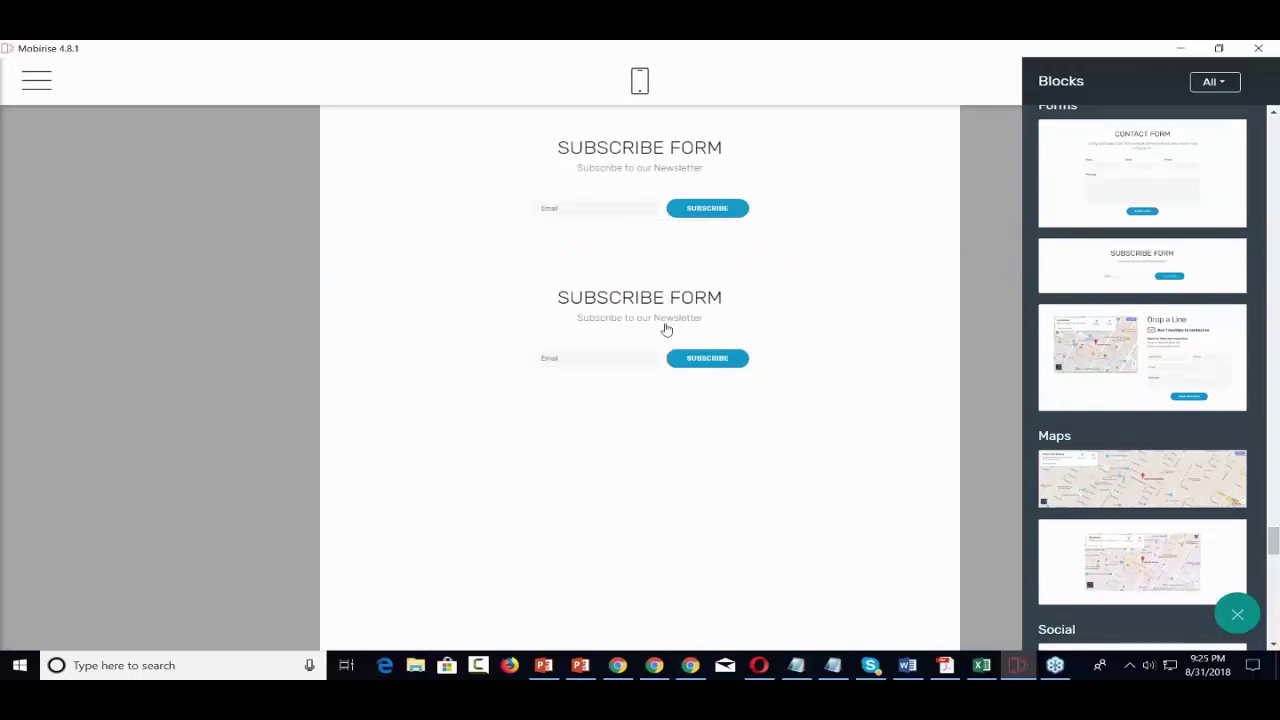